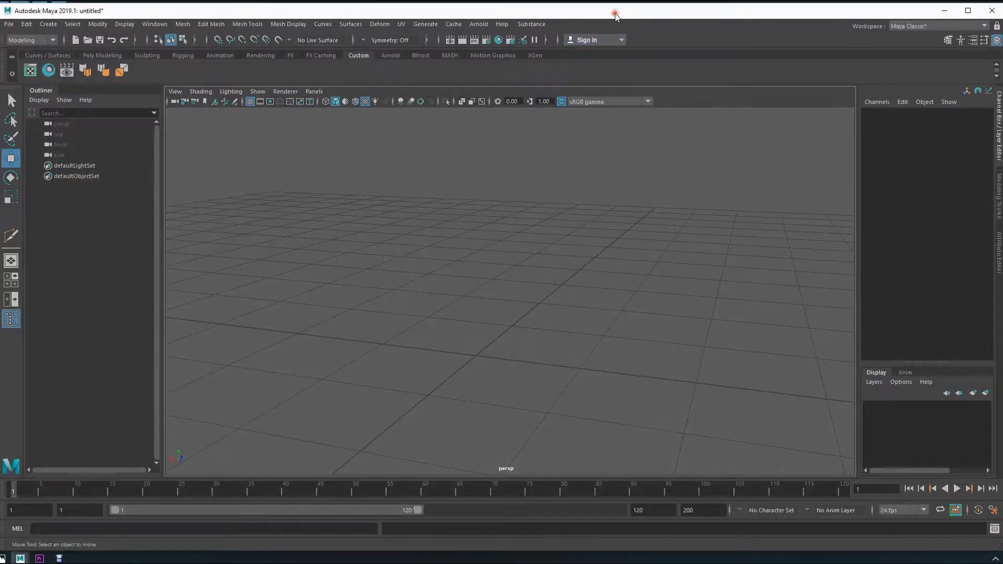
# Step: Create a polygon cube at the centre of the grid
pyautogui.keyDown('alt'); pyautogui.moveTo(491, 329); pyautogui.dragTo(478, 362); pyautogui.keyUp('alt')
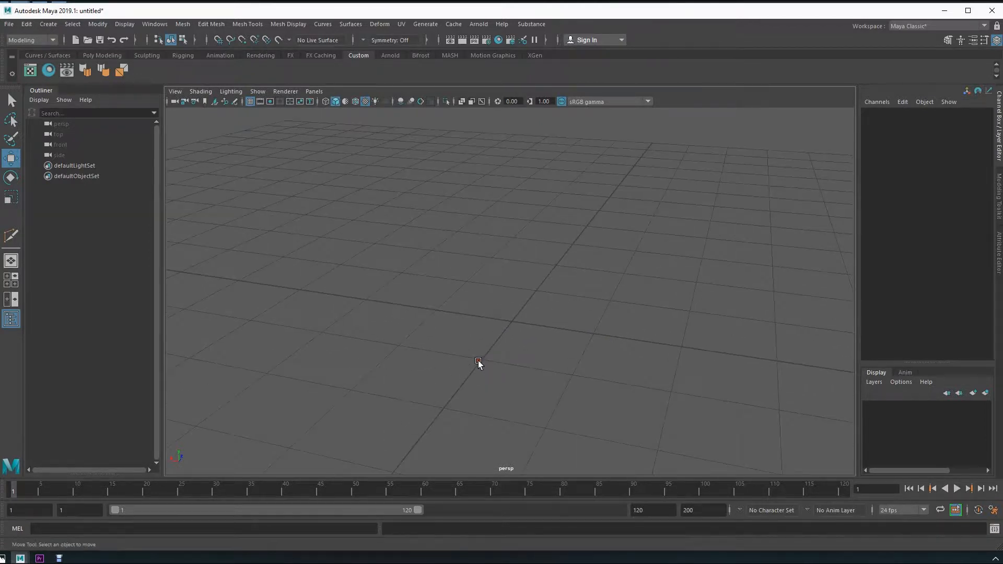
pyautogui.keyDown('alt'); pyautogui.moveTo(539, 333); pyautogui.dragTo(514, 315); pyautogui.keyUp('alt')
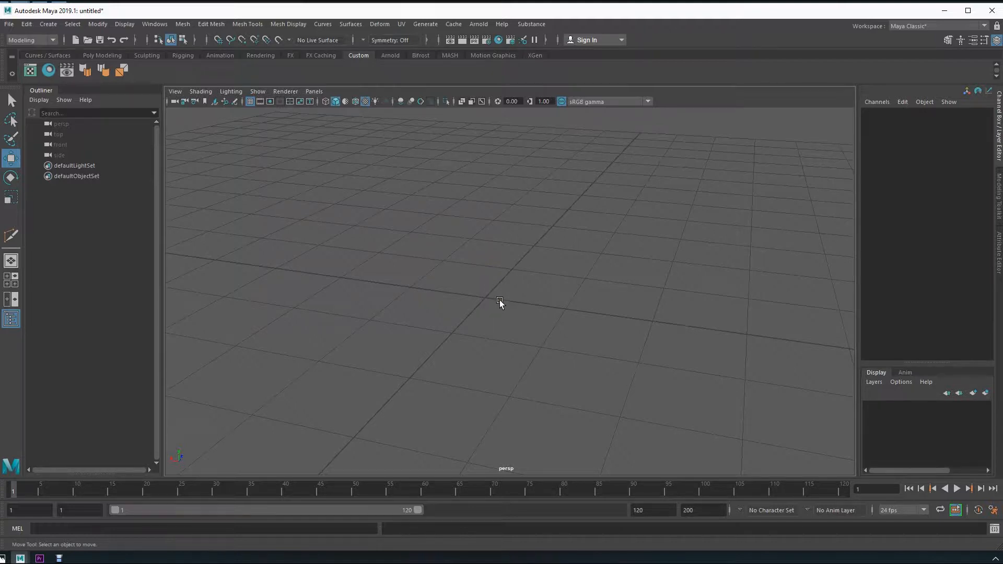
pyautogui.keyDown('alt'); pyautogui.moveTo(499, 303); pyautogui.dragTo(538, 320); pyautogui.keyUp('alt')
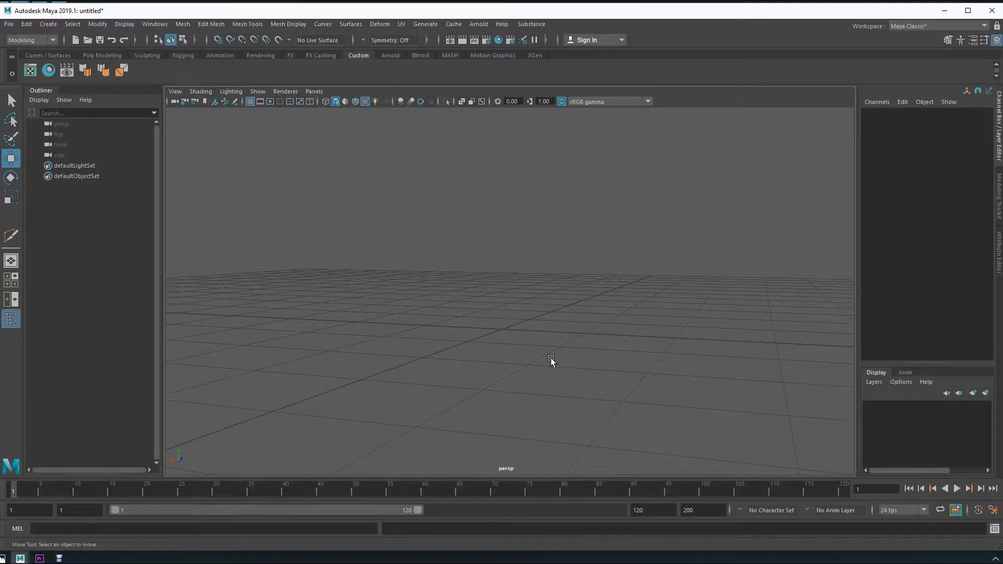
pyautogui.keyDown('alt'); pyautogui.moveTo(545, 350); pyautogui.dragTo(458, 339); pyautogui.keyUp('alt')
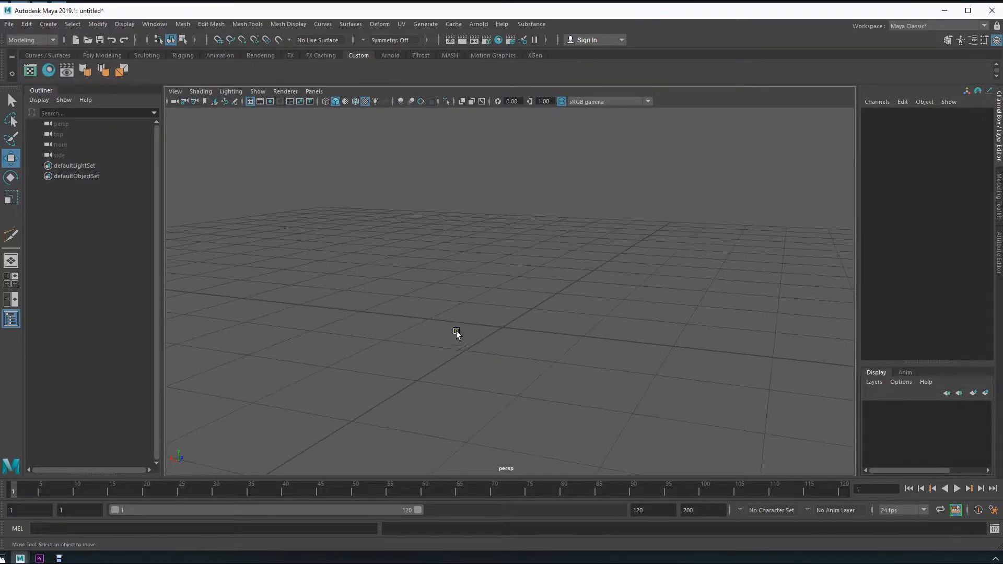
pyautogui.press('space')
pyautogui.click(334, 254)
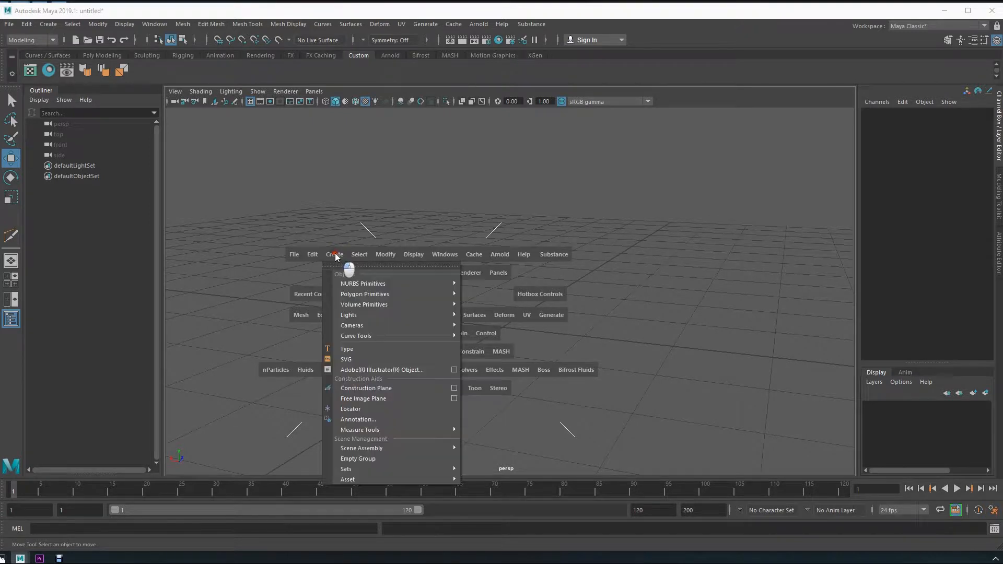
pyautogui.moveTo(365, 294)
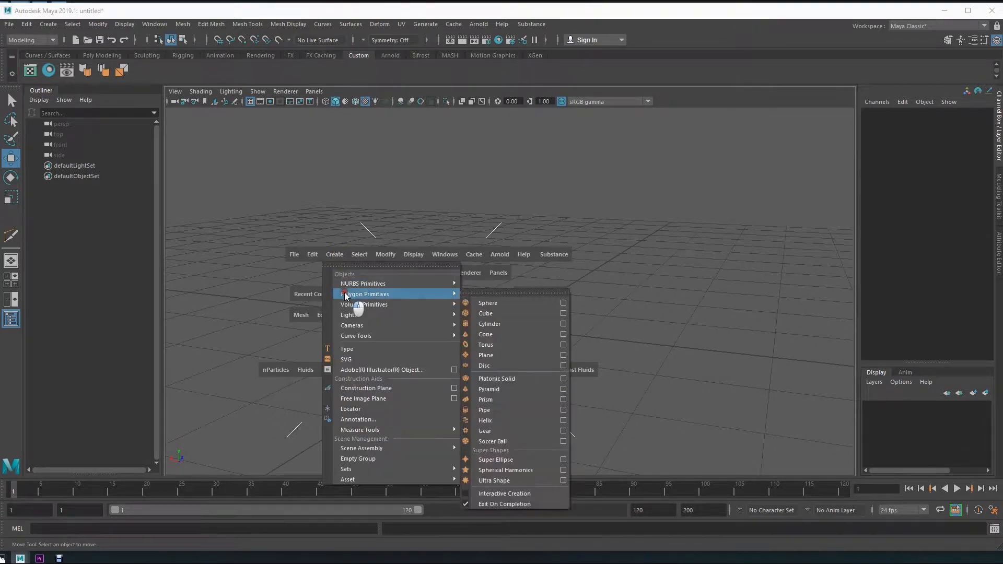
pyautogui.click(503, 313)
pyautogui.keyDown('alt'); pyautogui.moveTo(549, 376); pyautogui.dragTo(506, 359); pyautogui.keyUp('alt')
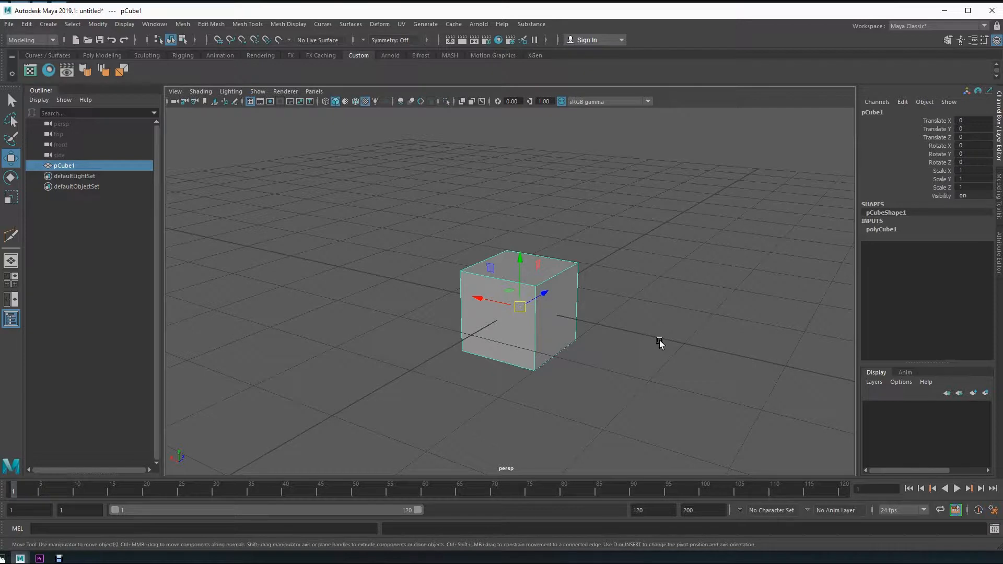
# Step: Snap the cube's pivot straight down to the level of its bottom vertices
pyautogui.press('d')
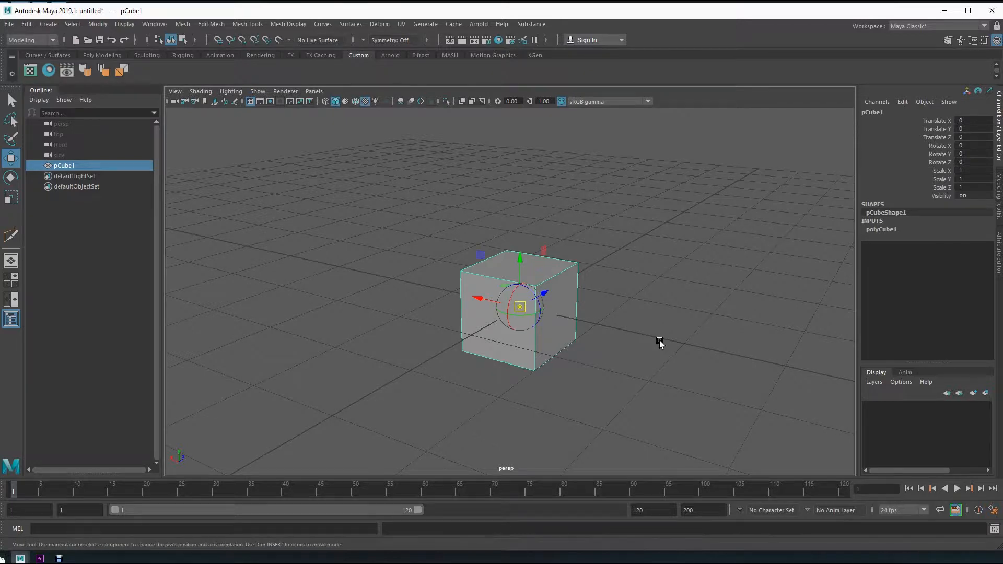
pyautogui.keyDown('alt'); pyautogui.moveTo(592, 340); pyautogui.dragTo(520, 379); pyautogui.keyUp('alt')
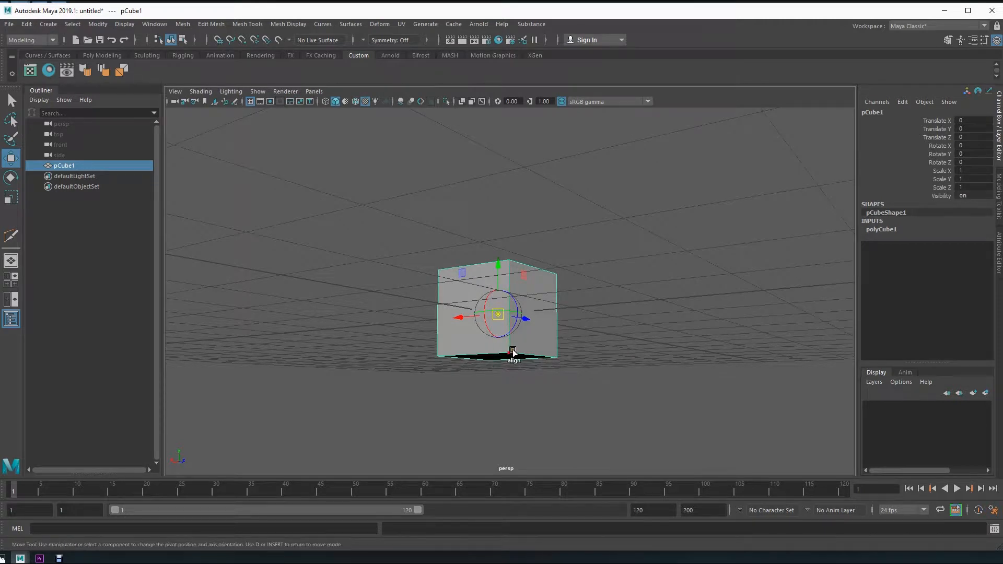
pyautogui.keyDown('alt'); pyautogui.moveTo(511, 354); pyautogui.dragTo(530, 407); pyautogui.keyUp('alt')
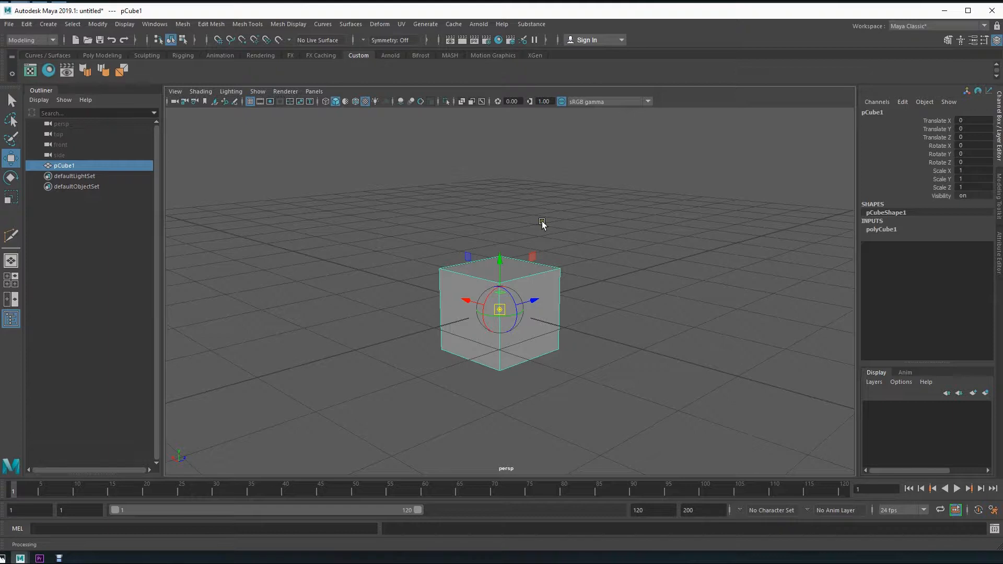
pyautogui.press('v')
pyautogui.moveTo(500, 275); pyautogui.dragTo(500, 370)
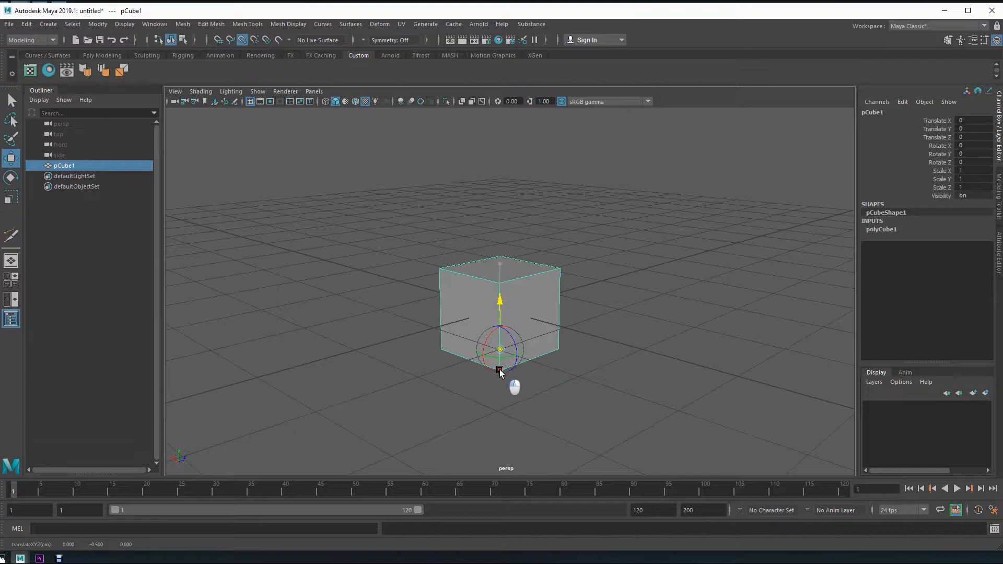
pyautogui.keyDown('alt'); pyautogui.moveTo(418, 403); pyautogui.dragTo(484, 343); pyautogui.keyUp('alt')
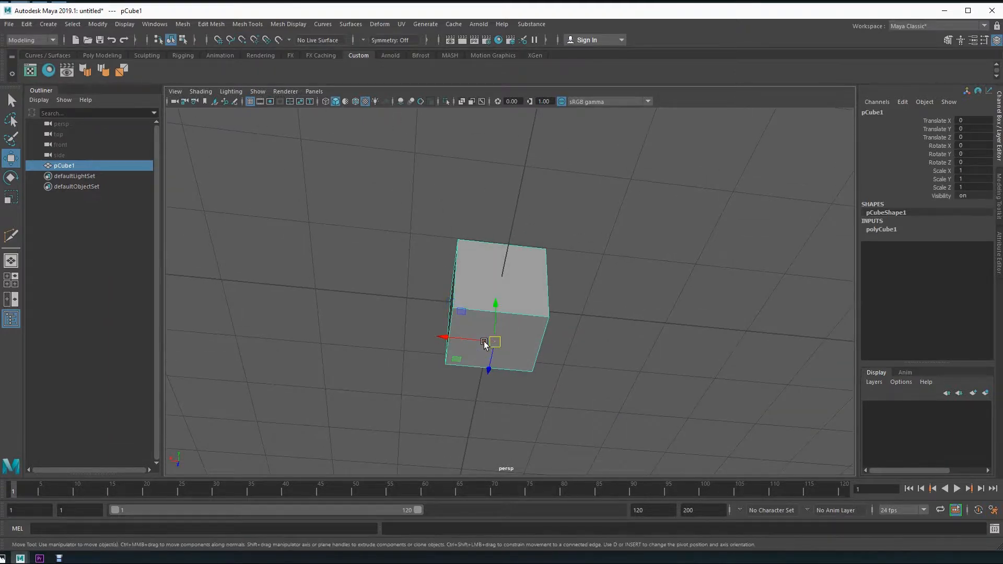
# Step: Raise the cube with grid snapping to Translate Y 0.5 so its base sits on the grid
pyautogui.keyDown('alt'); pyautogui.moveTo(543, 338); pyautogui.dragTo(475, 385); pyautogui.keyUp('alt')
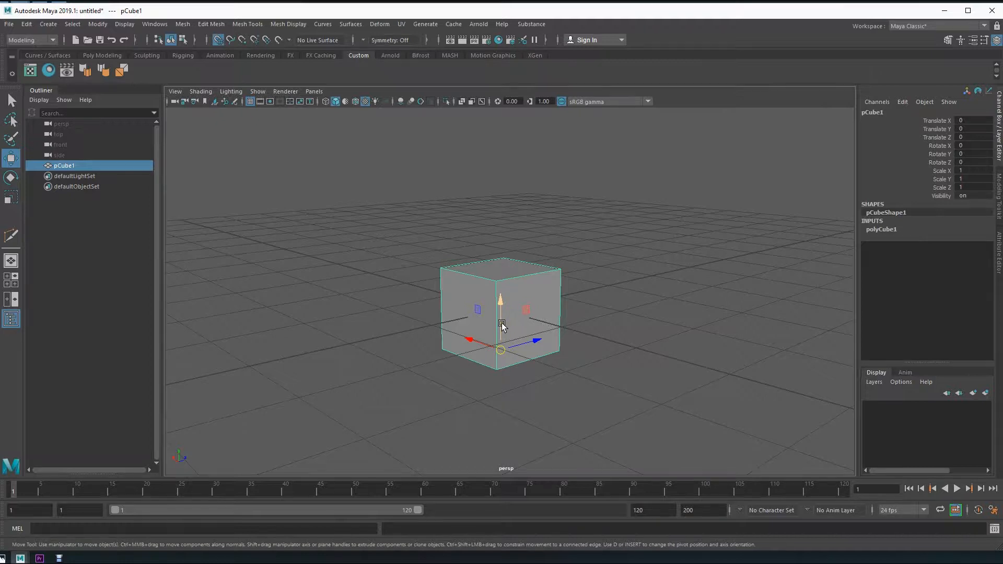
pyautogui.moveTo(502, 323); pyautogui.dragTo(504, 291)
pyautogui.keyDown('alt'); pyautogui.moveTo(508, 385); pyautogui.dragTo(552, 373); pyautogui.keyUp('alt')
pyautogui.keyDown('alt'); pyautogui.moveTo(511, 345); pyautogui.dragTo(518, 346, button='middle'); pyautogui.keyUp('alt')
pyautogui.keyDown('alt'); pyautogui.moveTo(519, 345); pyautogui.dragTo(526, 389); pyautogui.keyUp('alt')
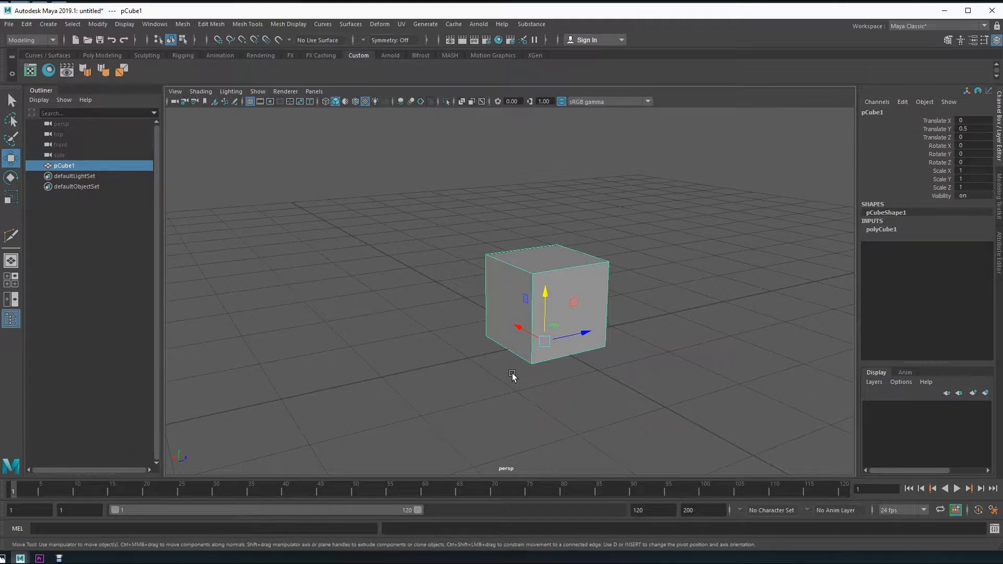
# Step: Snap the cube's pivot to one of its bottom corner vertices
pyautogui.press('d')
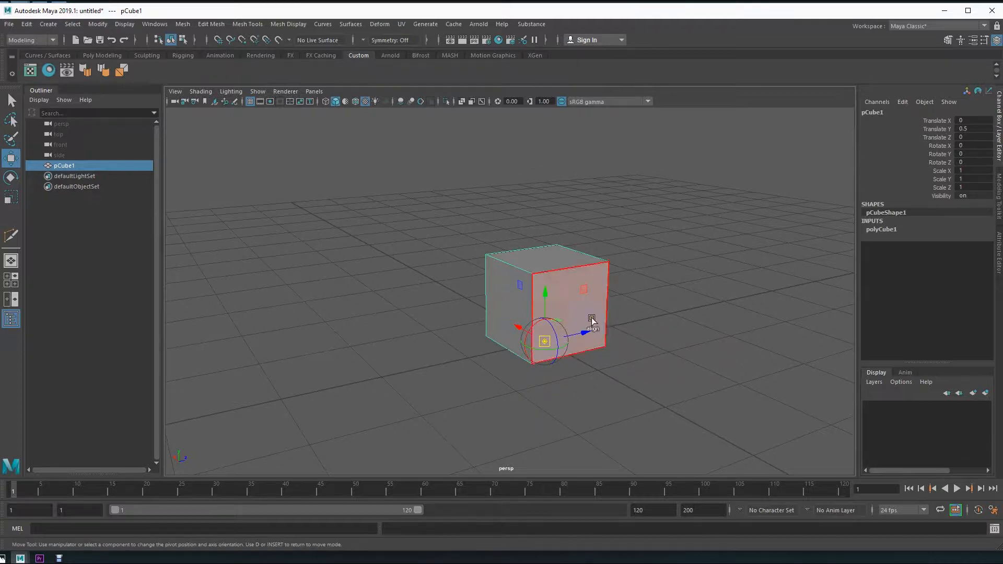
pyautogui.keyDown('alt'); pyautogui.moveTo(603, 381); pyautogui.dragTo(595, 403); pyautogui.keyUp('alt')
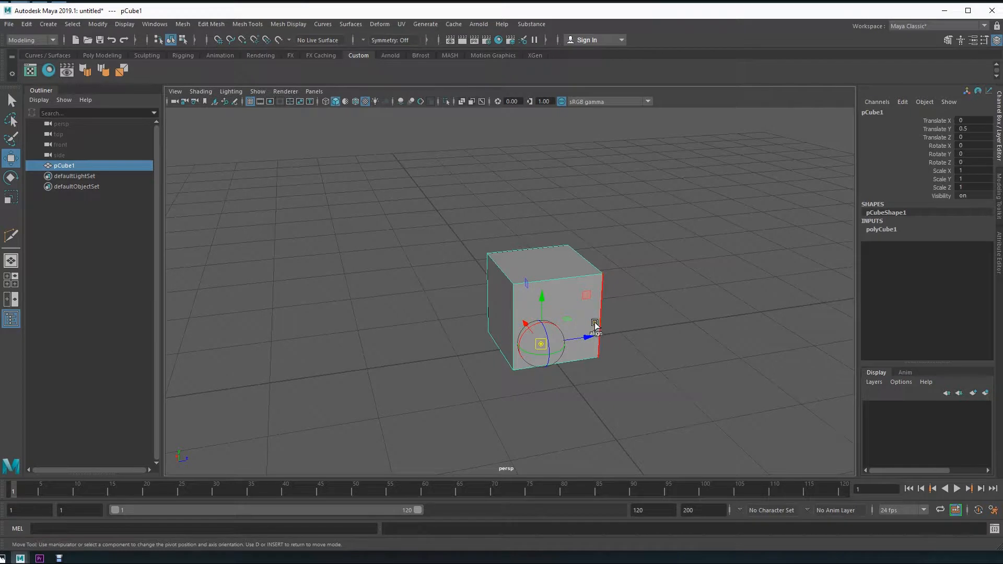
pyautogui.press('v')
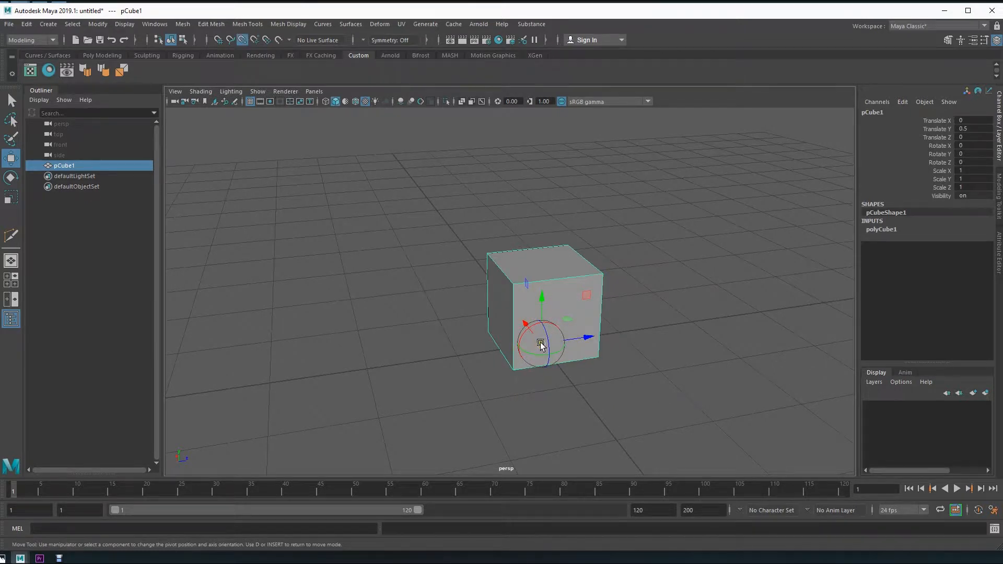
pyautogui.moveTo(542, 343); pyautogui.dragTo(514, 365)
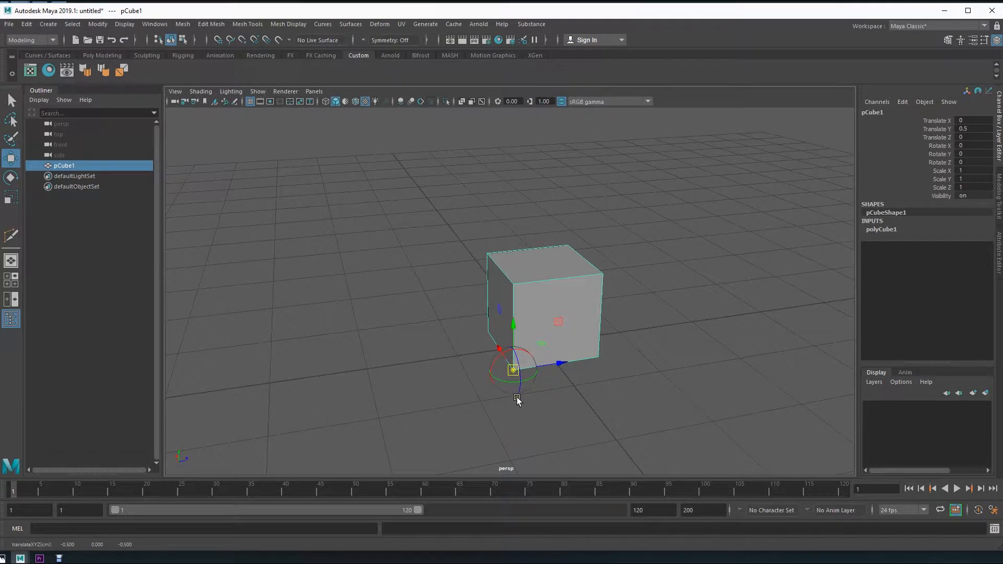
pyautogui.keyDown('alt'); pyautogui.moveTo(490, 412); pyautogui.dragTo(478, 389); pyautogui.keyUp('alt')
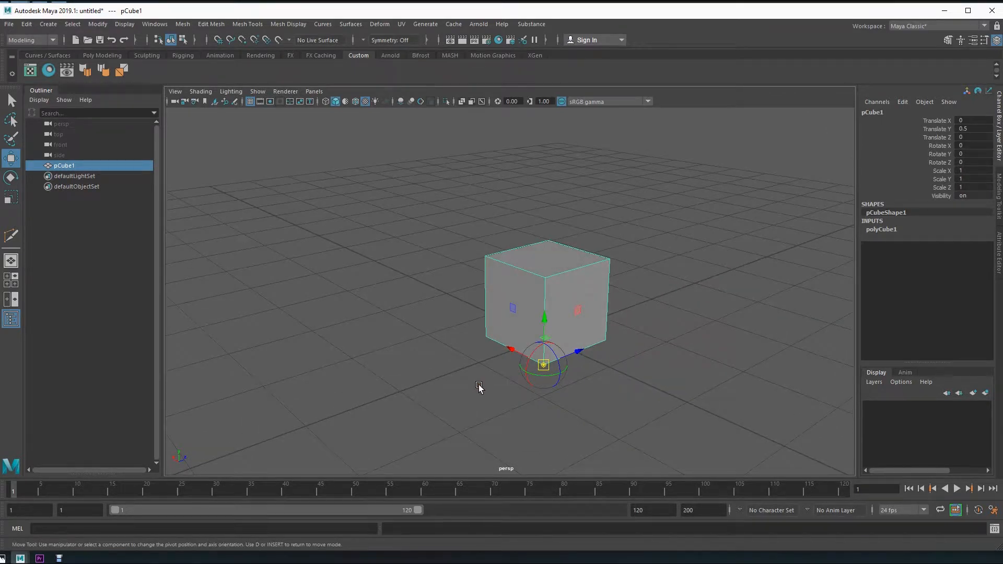
pyautogui.moveTo(479, 386)
pyautogui.keyDown('alt'); pyautogui.mouseDown()
pyautogui.moveTo(481, 376)
pyautogui.moveTo(589, 374)
pyautogui.moveTo(601, 328)
pyautogui.moveTo(510, 383)
pyautogui.moveTo(479, 386)
pyautogui.mouseUp(); pyautogui.keyUp('alt')
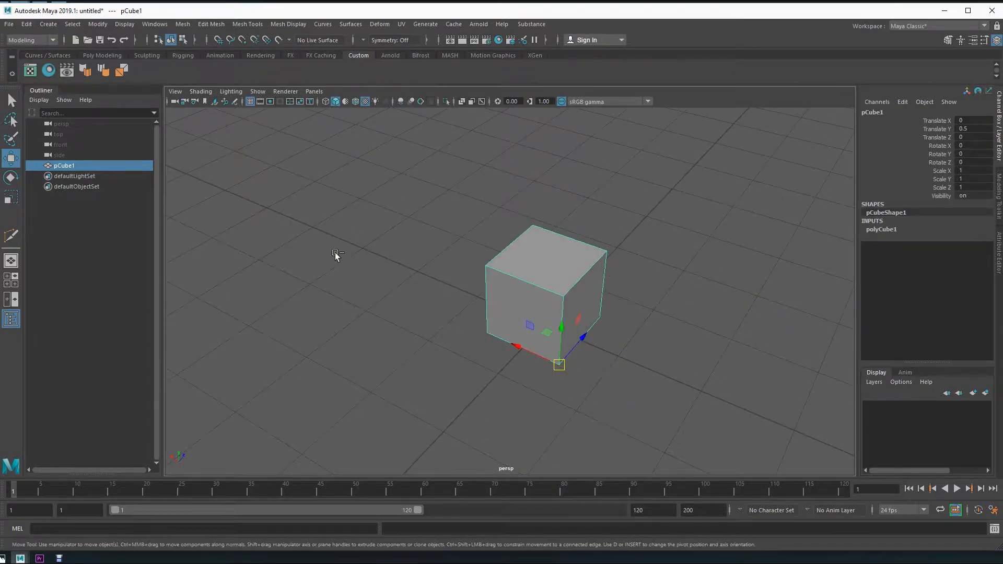
# Step: Center the cube's pivot
pyautogui.press('space')
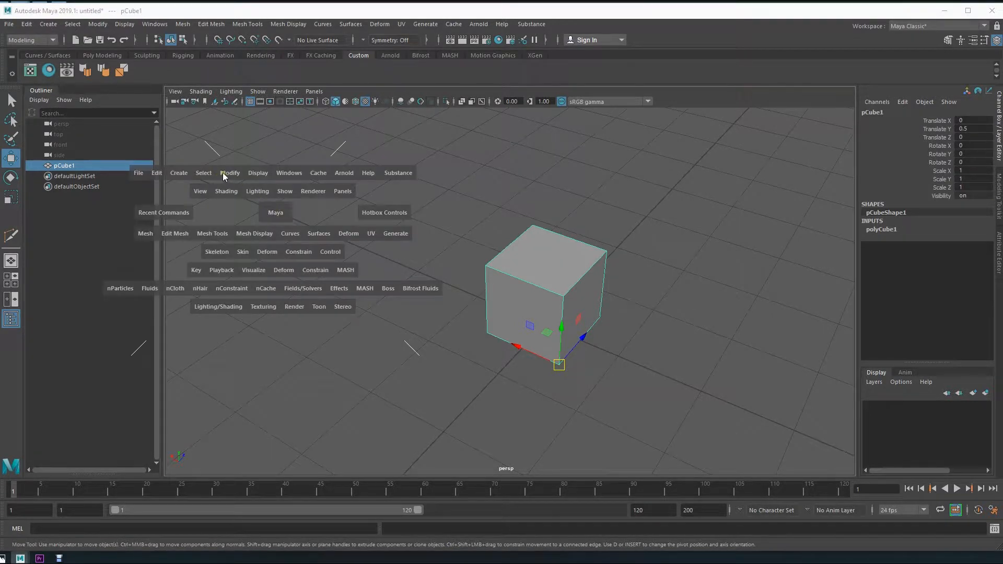
pyautogui.click(228, 175)
pyautogui.moveTo(228, 175); pyautogui.dragTo(237, 255)
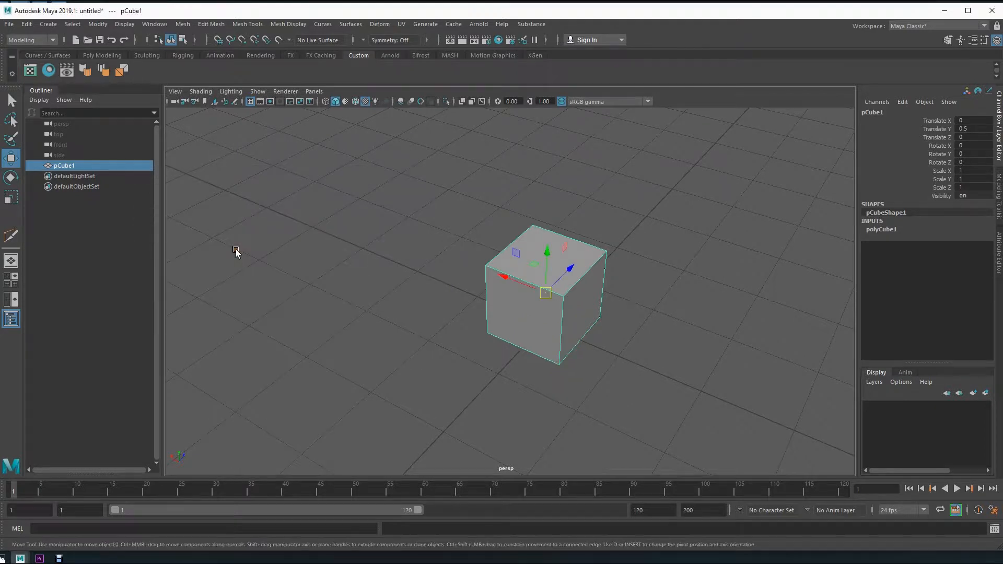
# Step: Snap the centred pivot vertically down to the cube's bottom face using vertex snapping
pyautogui.moveTo(477, 363)
pyautogui.keyDown('alt'); pyautogui.mouseDown()
pyautogui.moveTo(508, 313)
pyautogui.moveTo(475, 350)
pyautogui.mouseUp(); pyautogui.keyUp('alt')
pyautogui.press('d')
pyautogui.press('v')
pyautogui.moveTo(545, 261); pyautogui.dragTo(551, 356)
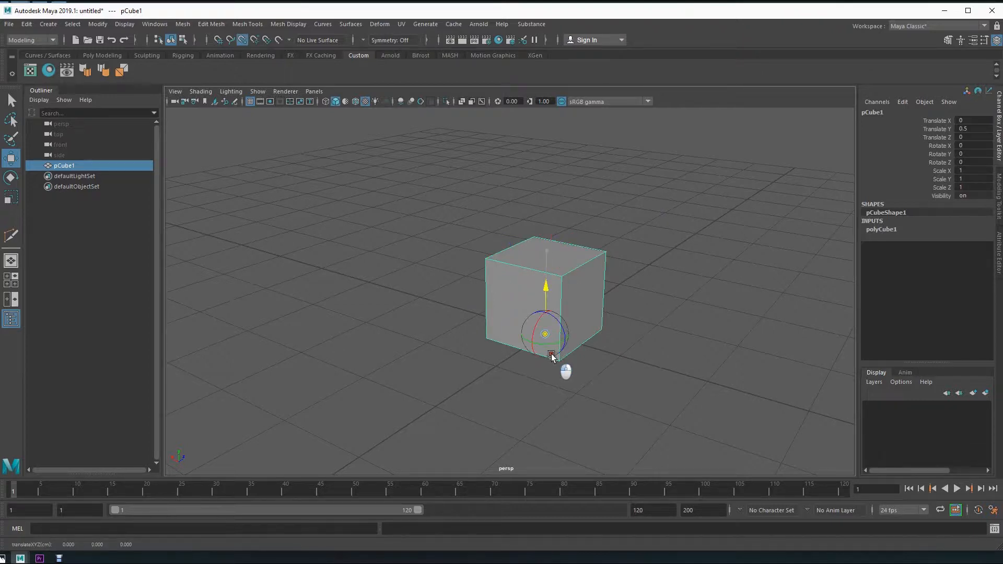
pyautogui.keyDown('alt'); pyautogui.moveTo(436, 365); pyautogui.dragTo(506, 381); pyautogui.keyUp('alt')
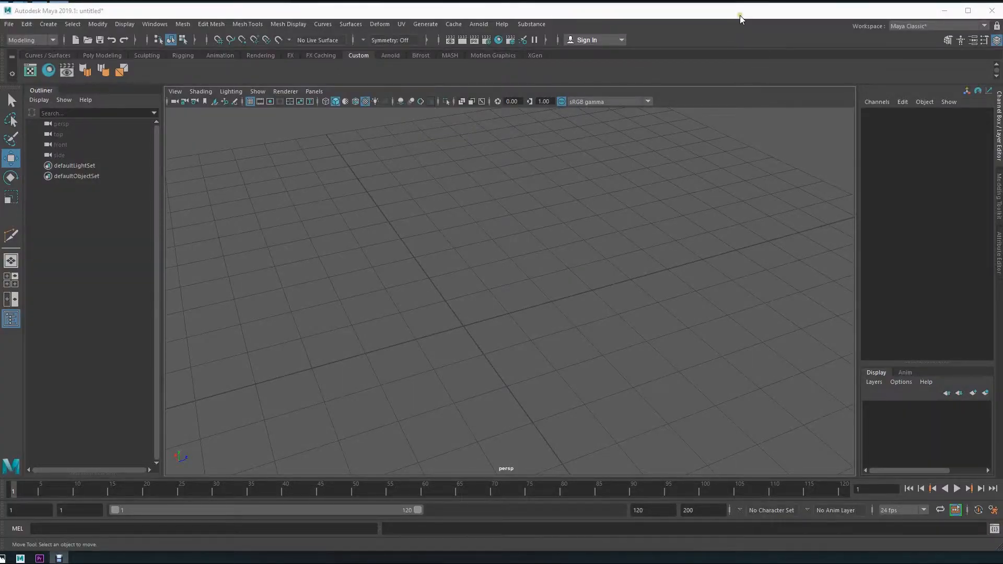
# Step: Create a polygon cube at the origin of the empty scene
pyautogui.keyDown('alt'); pyautogui.moveTo(524, 342); pyautogui.dragTo(513, 318); pyautogui.keyUp('alt')
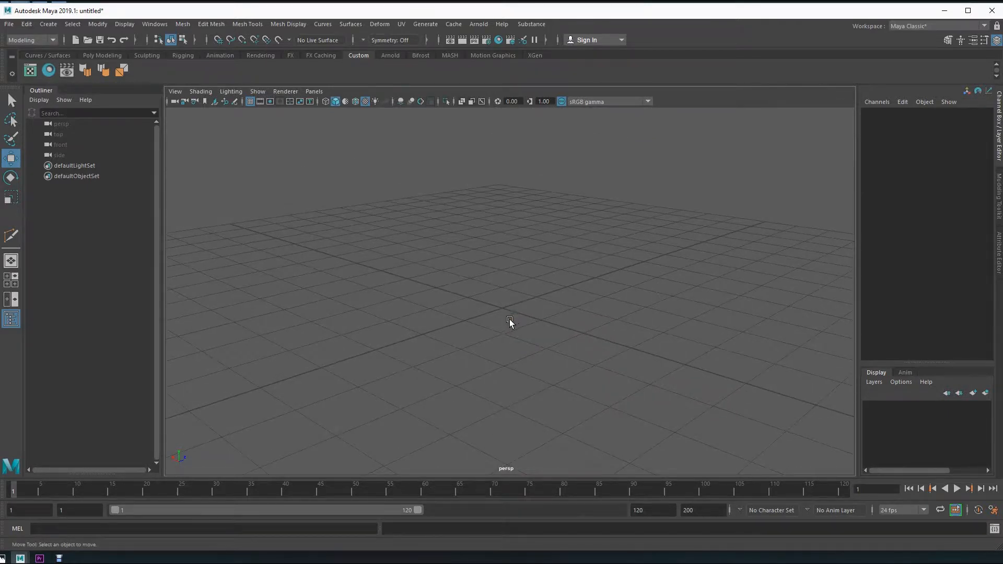
pyautogui.keyDown('alt'); pyautogui.moveTo(505, 350); pyautogui.dragTo(502, 376); pyautogui.keyUp('alt')
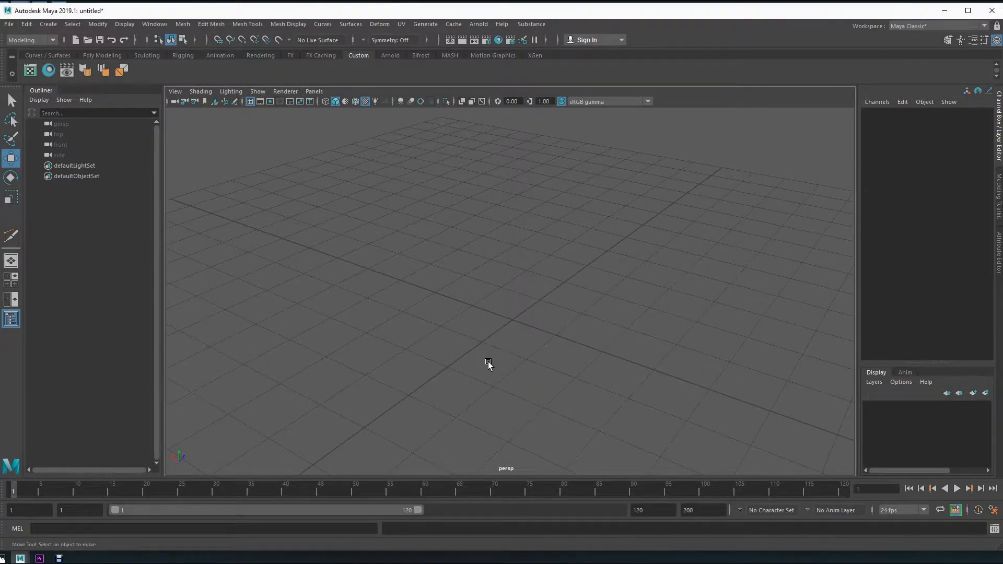
pyautogui.keyDown('alt'); pyautogui.moveTo(511, 358); pyautogui.dragTo(490, 323); pyautogui.keyUp('alt')
pyautogui.press('space')
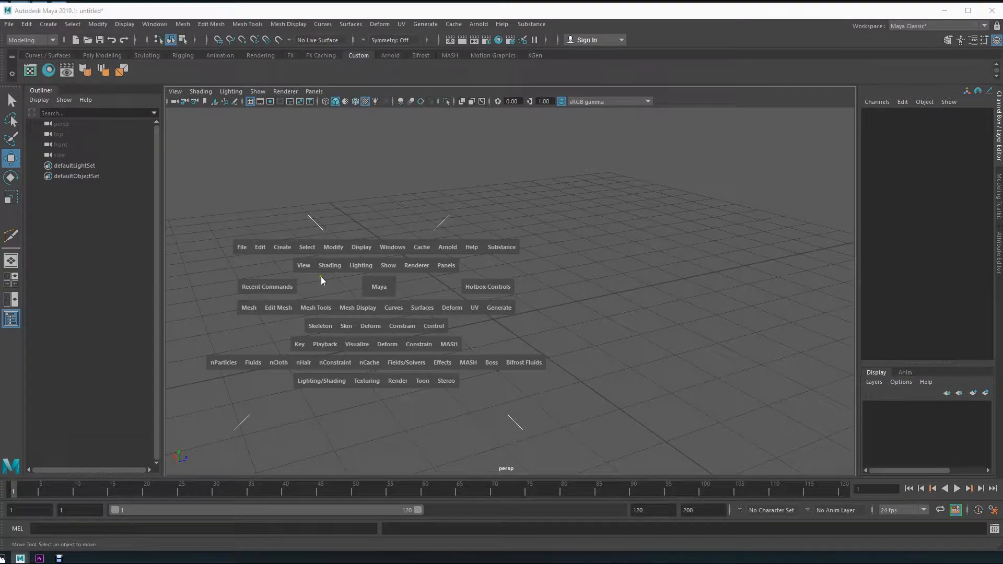
pyautogui.moveTo(293, 256); pyautogui.dragTo(445, 308)
pyautogui.keyDown('alt'); pyautogui.moveTo(450, 358); pyautogui.dragTo(422, 355); pyautogui.keyUp('alt')
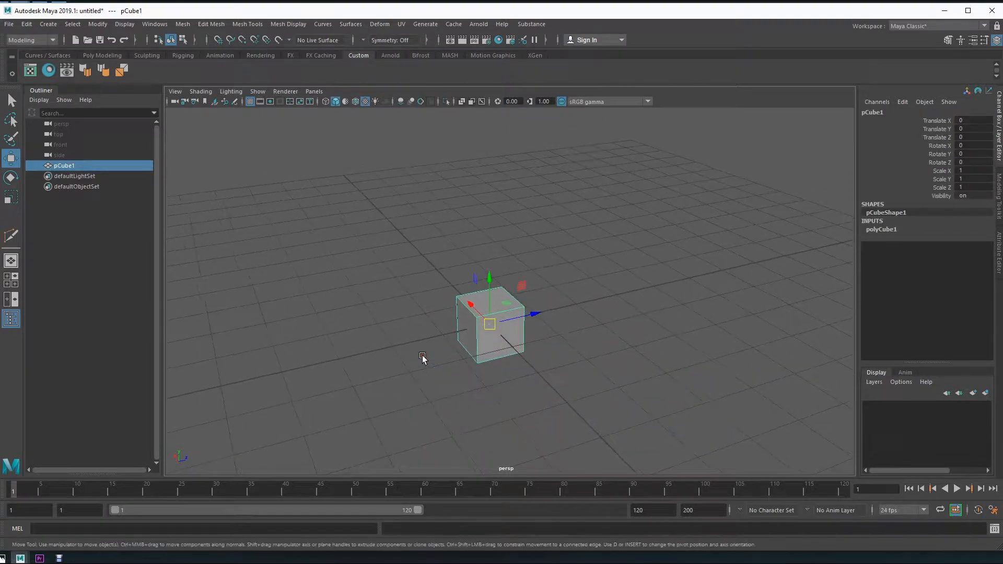
# Step: Duplicate the cube and move the copy about 4.036 units along the Z axis
pyautogui.hotkey('ctrl', 'd')
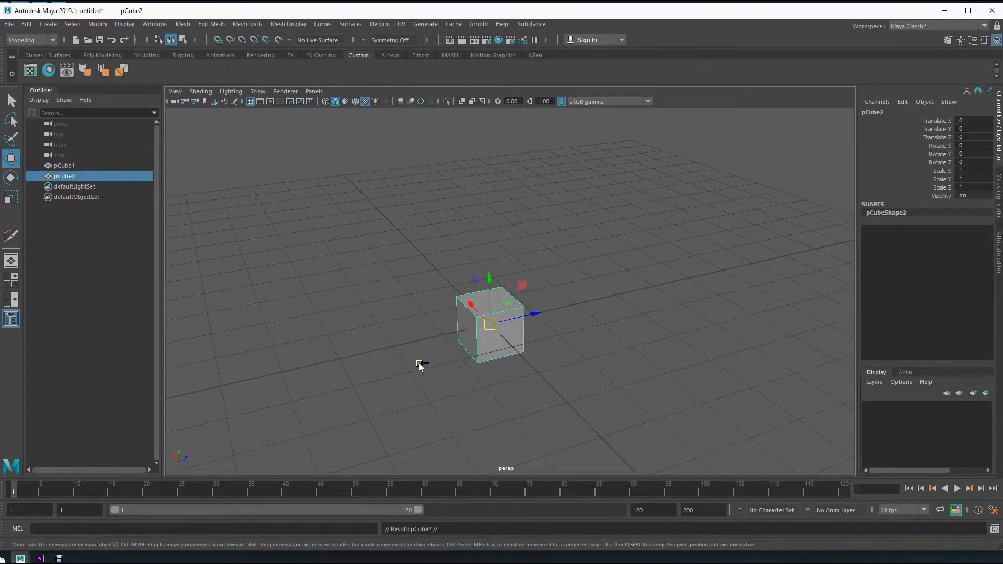
pyautogui.moveTo(532, 314); pyautogui.dragTo(685, 278)
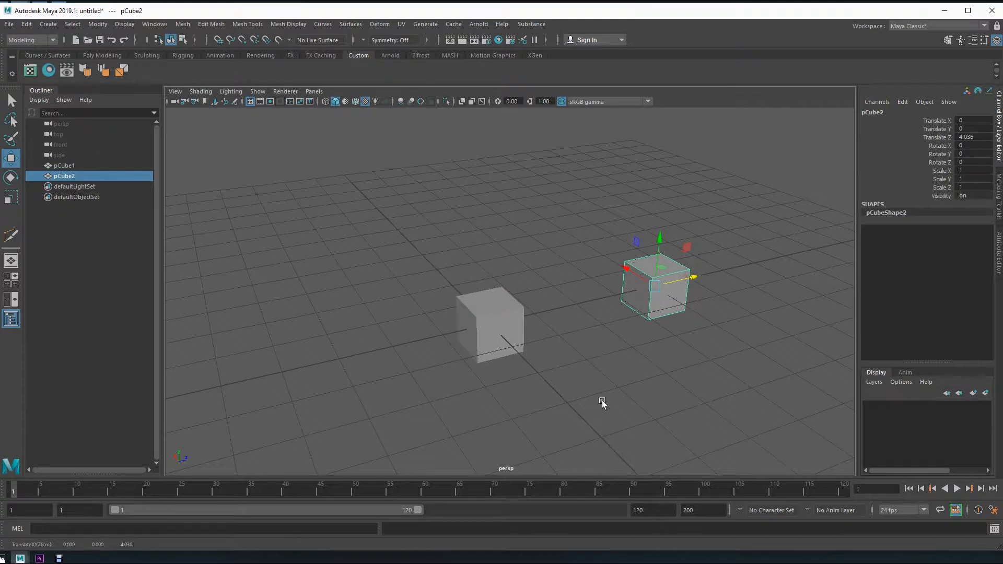
pyautogui.keyDown('alt'); pyautogui.moveTo(659, 347); pyautogui.dragTo(638, 343, button='middle'); pyautogui.keyUp('alt')
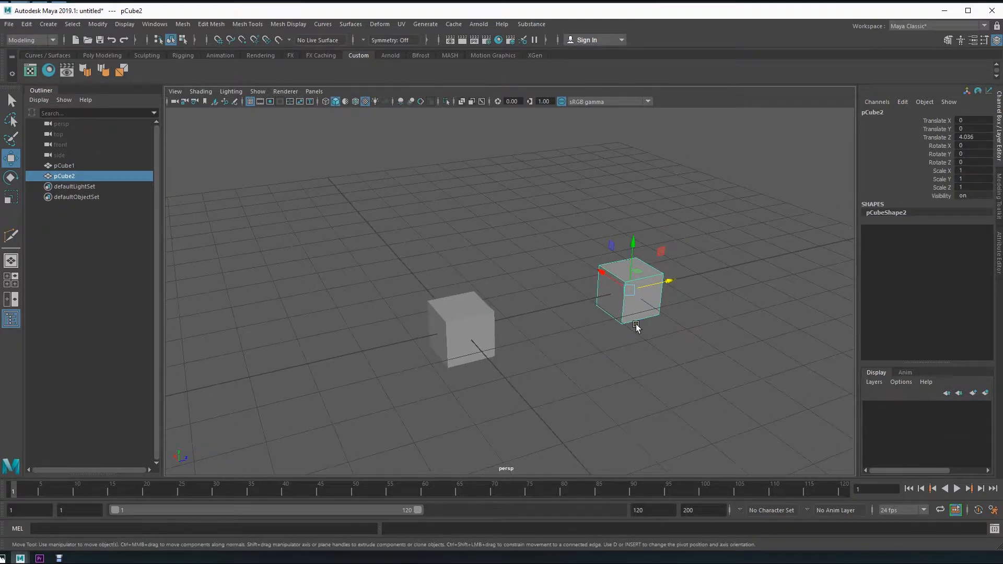
# Step: Select an upper corner vertex of the duplicate cube and shift it slightly across the top
pyautogui.press('F9')
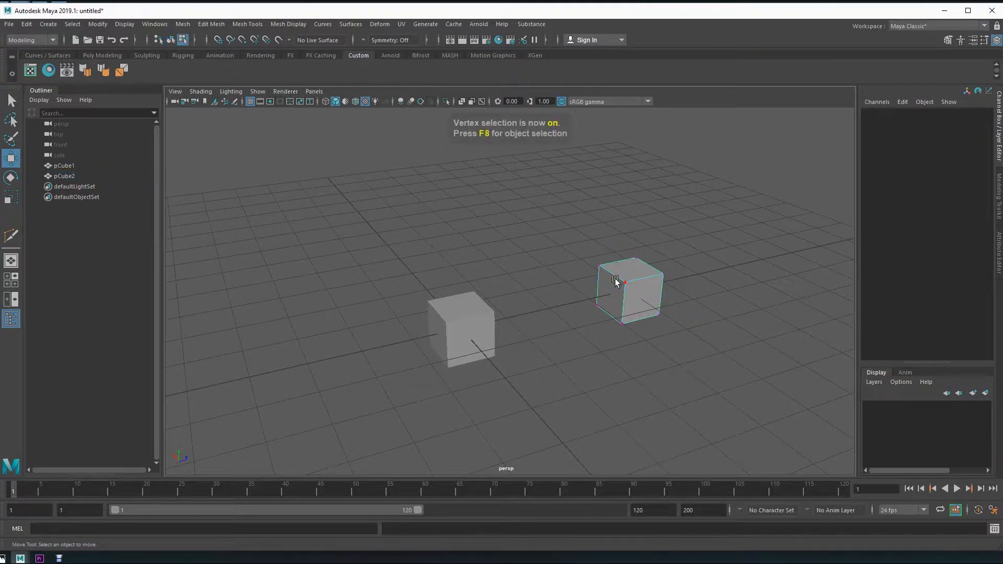
pyautogui.click(624, 283)
pyautogui.moveTo(637, 262); pyautogui.dragTo(638, 263)
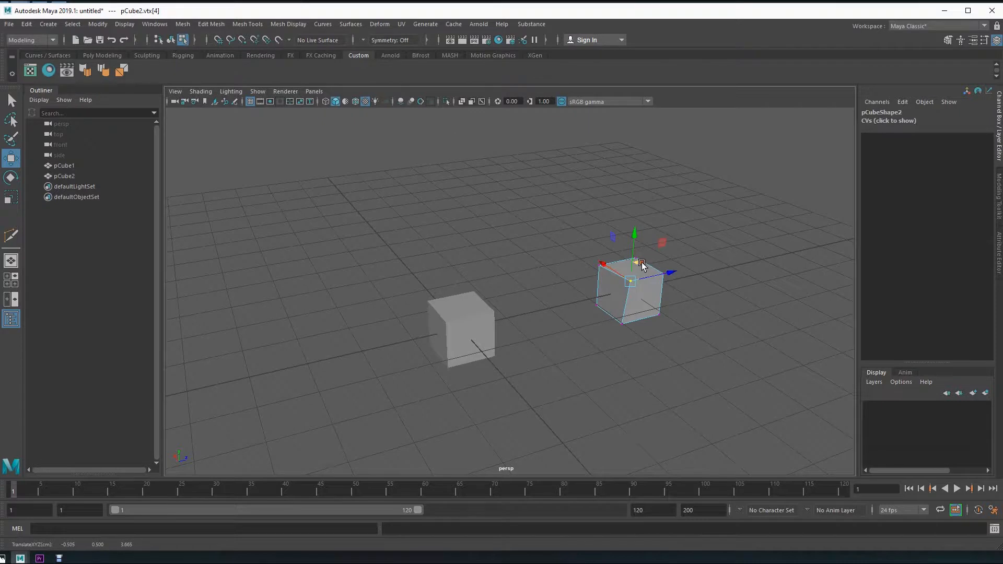
# Step: Return to object selection and delete the duplicate cube
pyautogui.press('F8')
pyautogui.press('Delete')
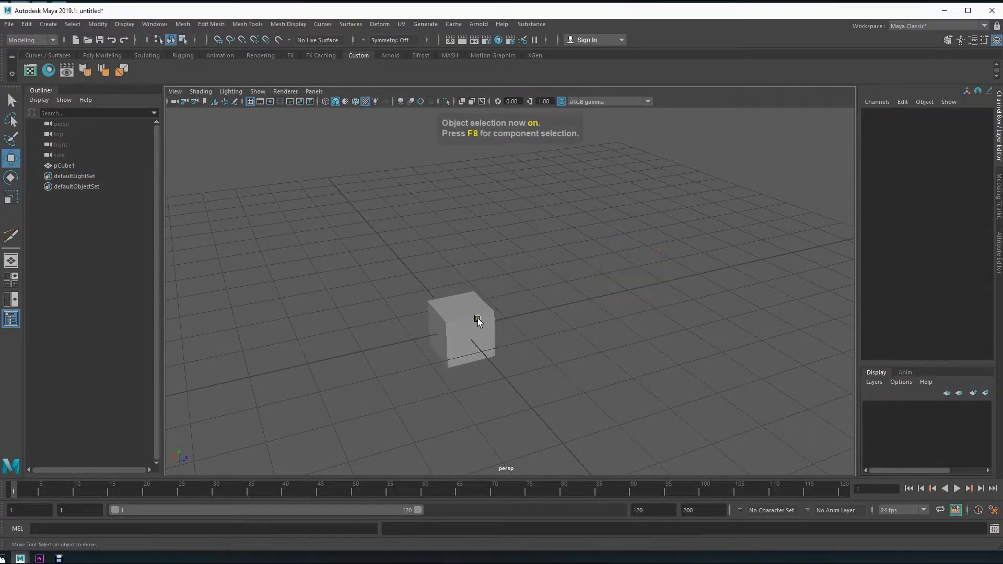
# Step: Move the remaining cube away from the origin along the Z axis and switch to vertex selection
pyautogui.click(480, 312)
pyautogui.moveTo(500, 318); pyautogui.dragTo(609, 318)
pyautogui.press('F8')
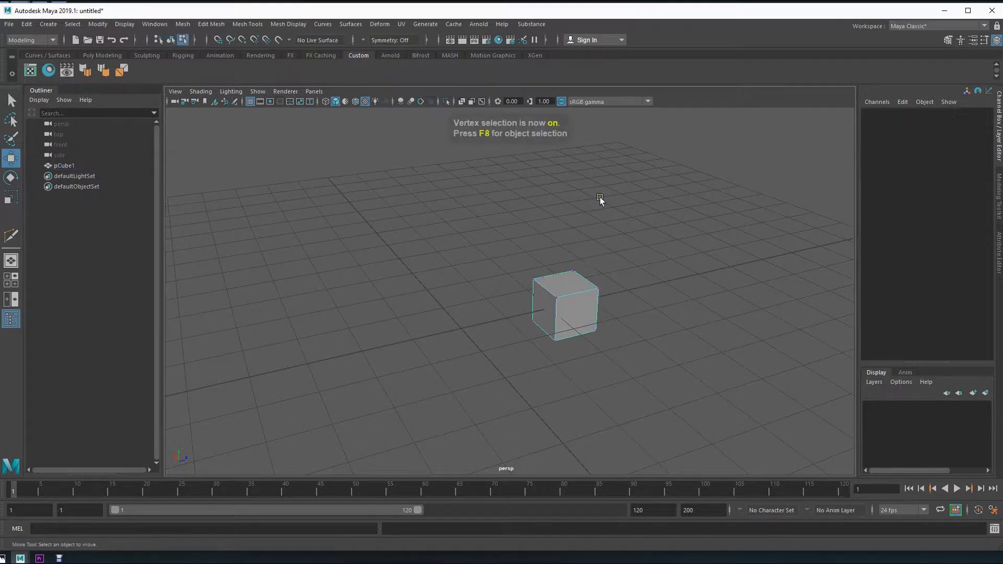
# Step: Shift the cube's front upper corner vertex inward across the top face and return to object selection
pyautogui.click(555, 296)
pyautogui.moveTo(578, 287); pyautogui.dragTo(580, 264)
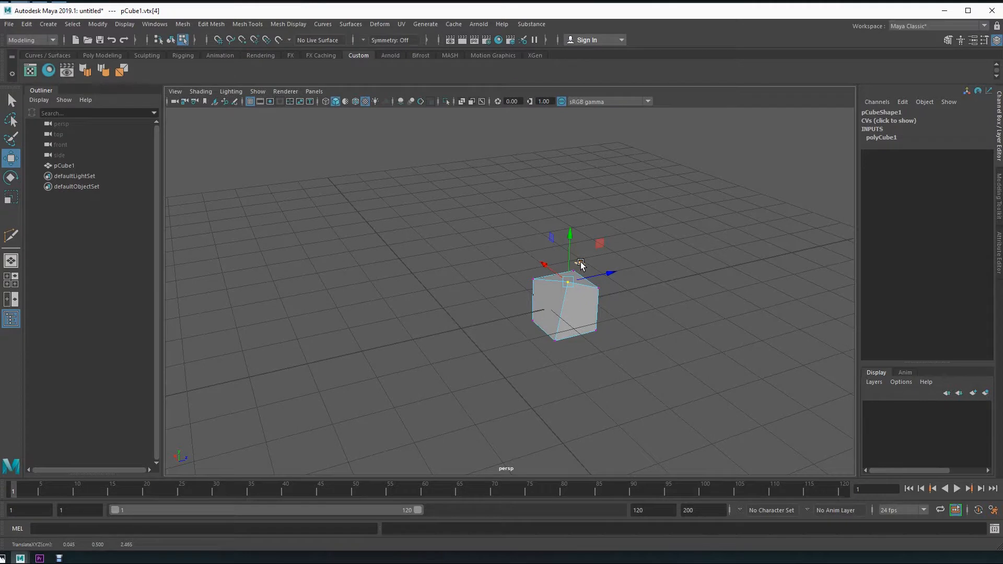
pyautogui.press('F8')
pyautogui.moveTo(586, 359)
pyautogui.keyDown('alt'); pyautogui.mouseDown()
pyautogui.moveTo(566, 353)
pyautogui.moveTo(583, 360)
pyautogui.mouseUp(); pyautogui.keyUp('alt')
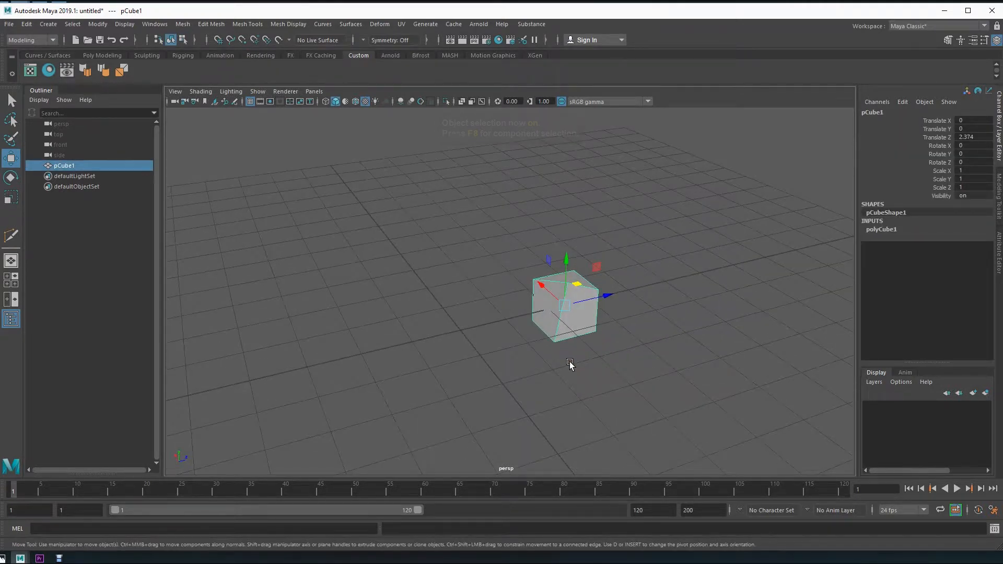
# Step: Move the cube's pivot along the Z axis to the origin and finish pivot editing
pyautogui.press('d')
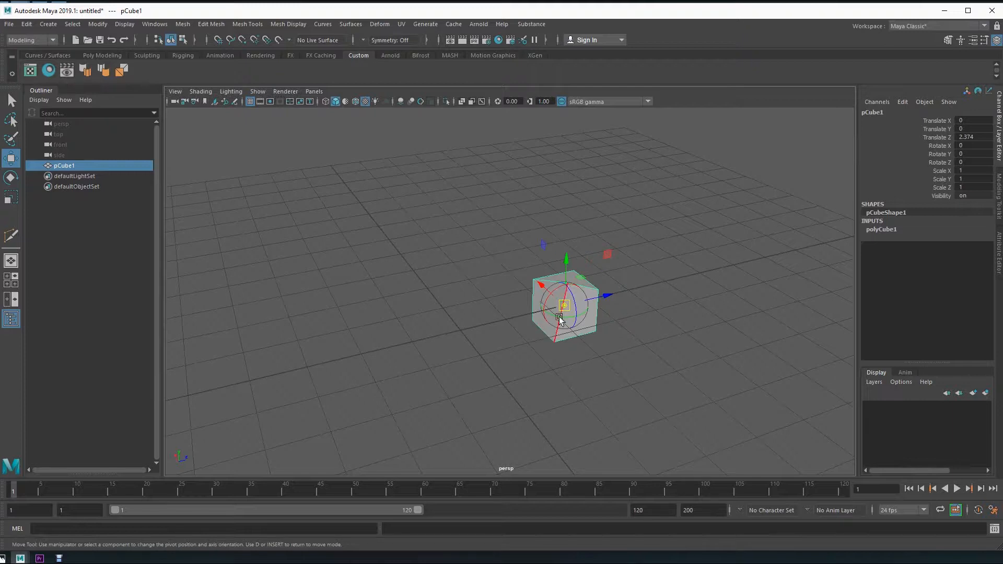
pyautogui.moveTo(607, 296); pyautogui.dragTo(520, 307)
pyautogui.keyDown('alt'); pyautogui.moveTo(538, 349); pyautogui.dragTo(523, 347); pyautogui.keyUp('alt')
# Step: Create a mirrored copy of the cube with Duplicate Special, using a Z scale of -1
pyautogui.press('space')
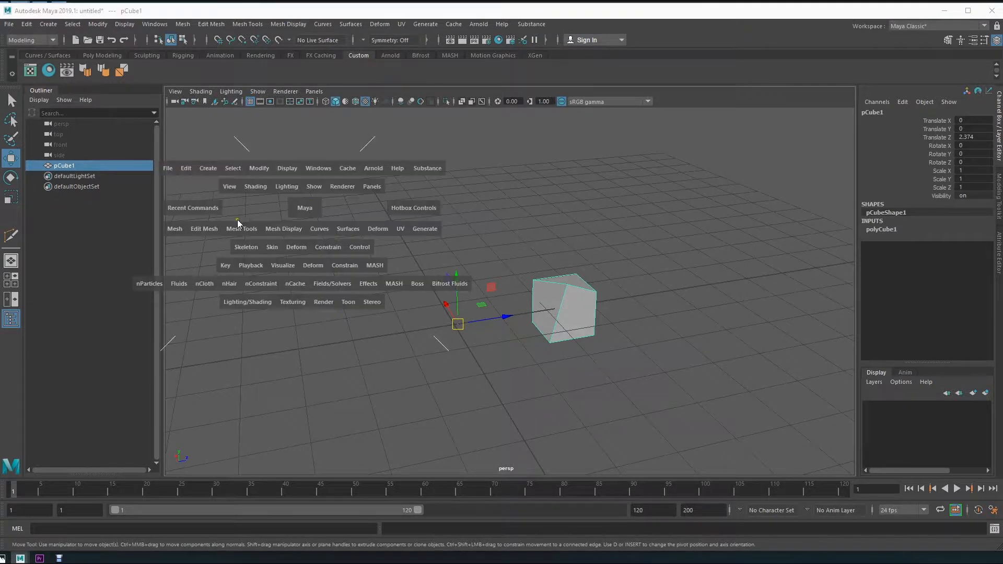
pyautogui.click(188, 168)
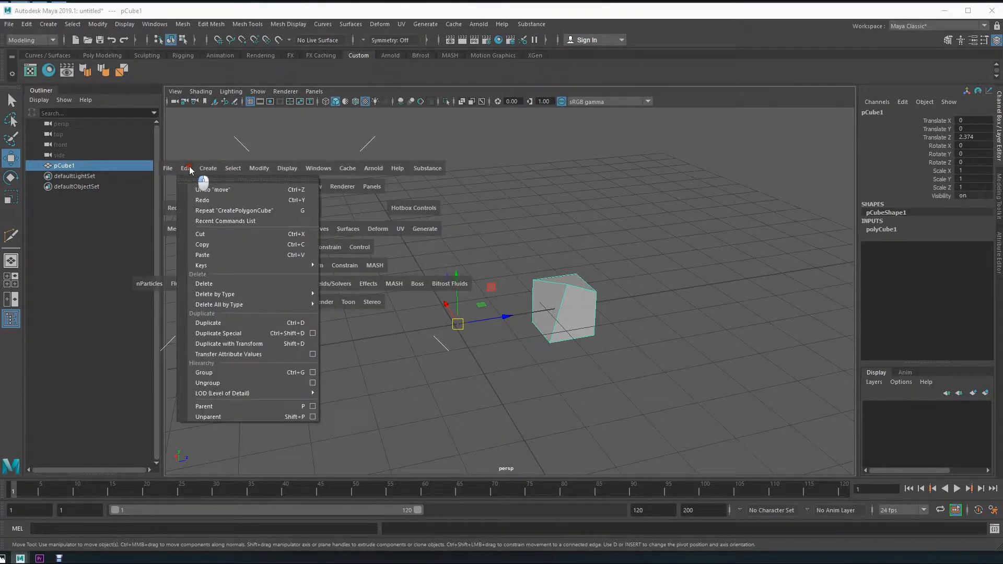
pyautogui.click(311, 333)
pyautogui.moveTo(203, 53); pyautogui.dragTo(225, 158)
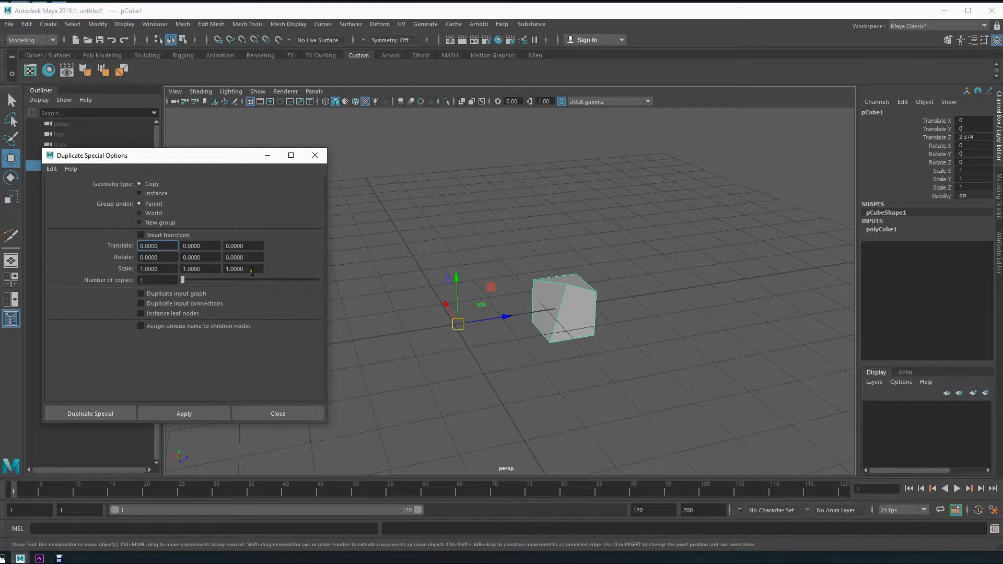
pyautogui.keyDown('alt'); pyautogui.moveTo(451, 332); pyautogui.dragTo(512, 317, button='middle'); pyautogui.keyUp('alt')
pyautogui.moveTo(251, 270); pyautogui.dragTo(164, 261)
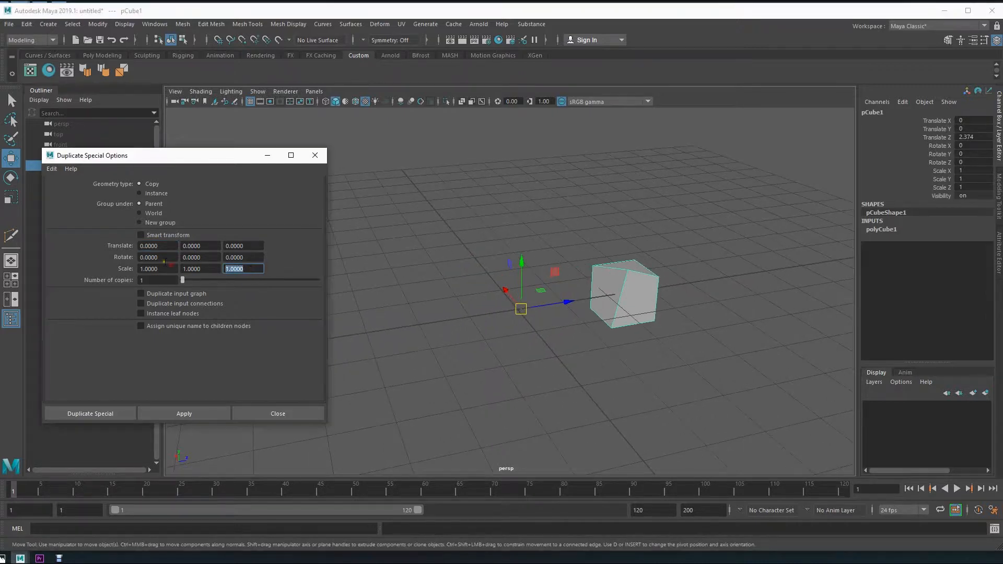
pyautogui.write('-1')
pyautogui.click(117, 413)
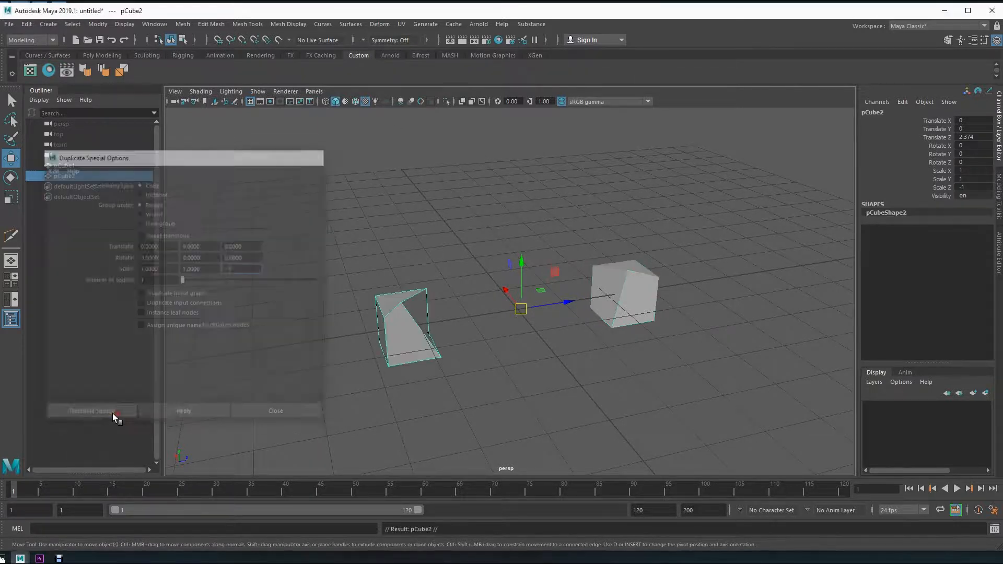
# Step: Switch to vertex selection and shift the upper corner vertex of the mirrored copy
pyautogui.keyDown('alt'); pyautogui.moveTo(635, 455); pyautogui.dragTo(606, 441); pyautogui.keyUp('alt')
pyautogui.press('F9')
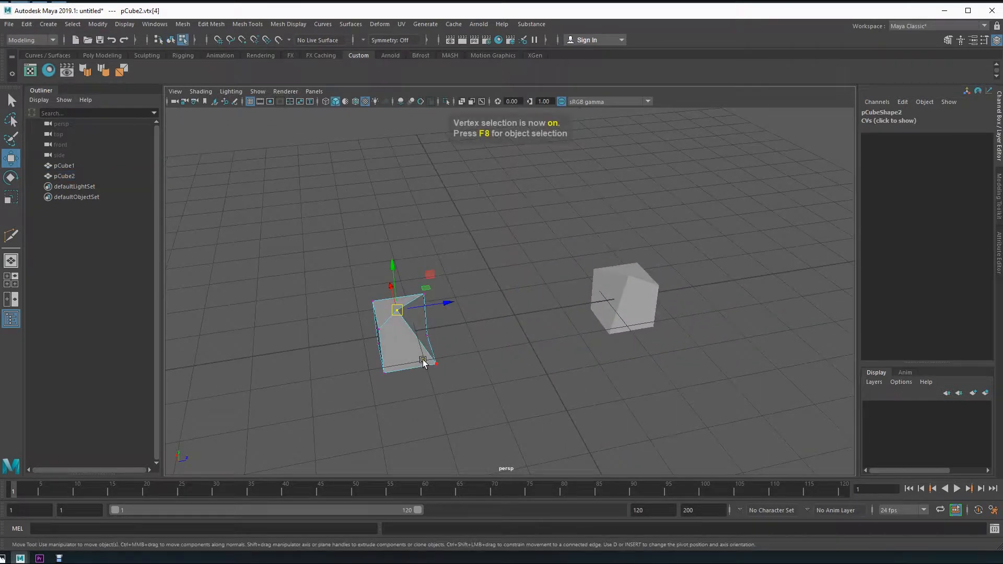
pyautogui.moveTo(425, 291)
pyautogui.mouseDown()
pyautogui.moveTo(495, 293)
pyautogui.moveTo(443, 297)
pyautogui.mouseUp()
# Step: Undo the vertex move and the mirrored duplicate
pyautogui.hotkey('ctrl', 'z')
pyautogui.hotkey('ctrl', 'z')
pyautogui.hotkey('ctrl', 'z')
pyautogui.hotkey('ctrl', 'z')
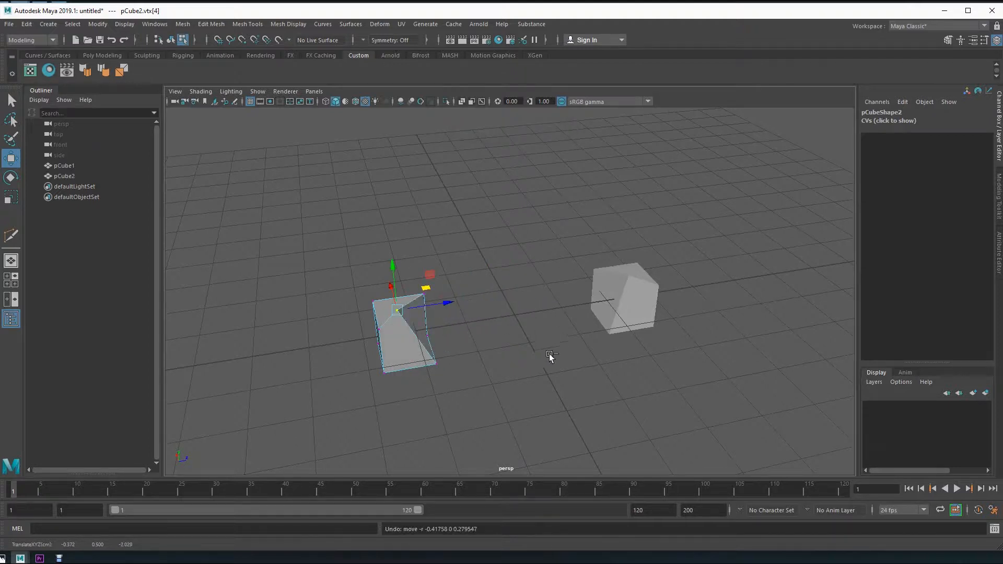
pyautogui.hotkey('ctrl', 'z')
pyautogui.hotkey('ctrl', 'z')
# Step: Duplicate the cube with Duplicate Special as an Instance, keeping the Z scale of -1
pyautogui.press('space')
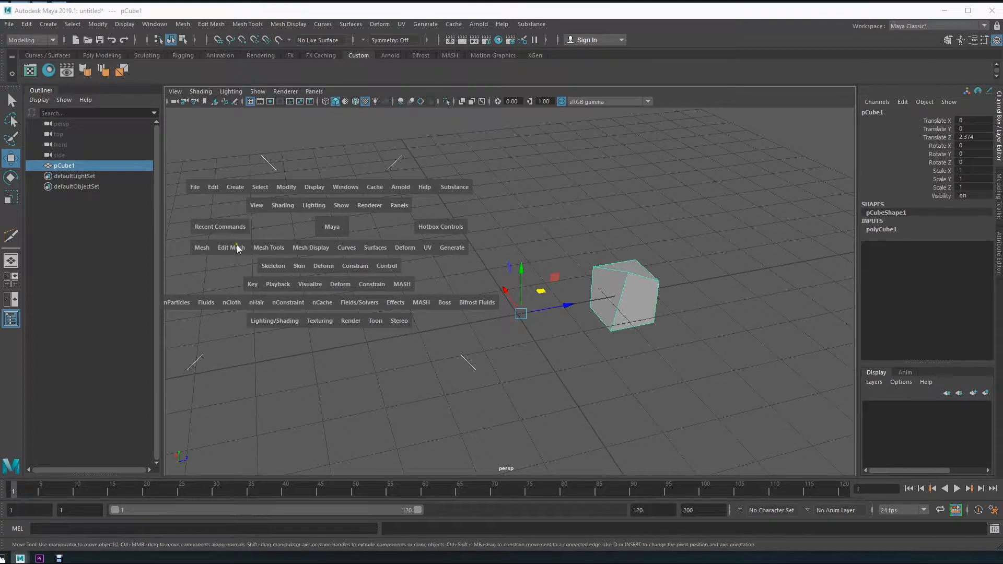
pyautogui.moveTo(214, 186); pyautogui.dragTo(300, 347)
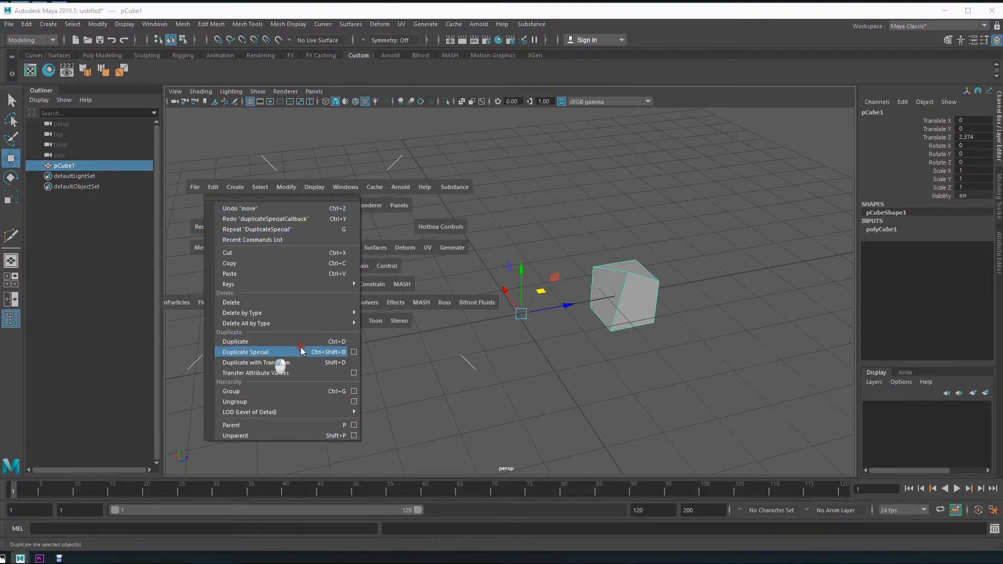
pyautogui.moveTo(358, 355); pyautogui.dragTo(357, 355)
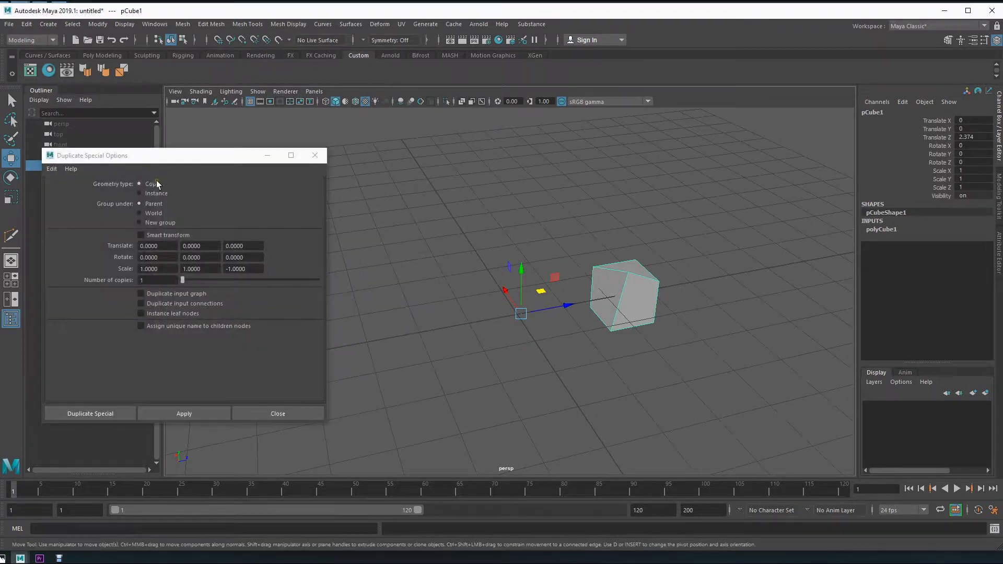
pyautogui.click(155, 193)
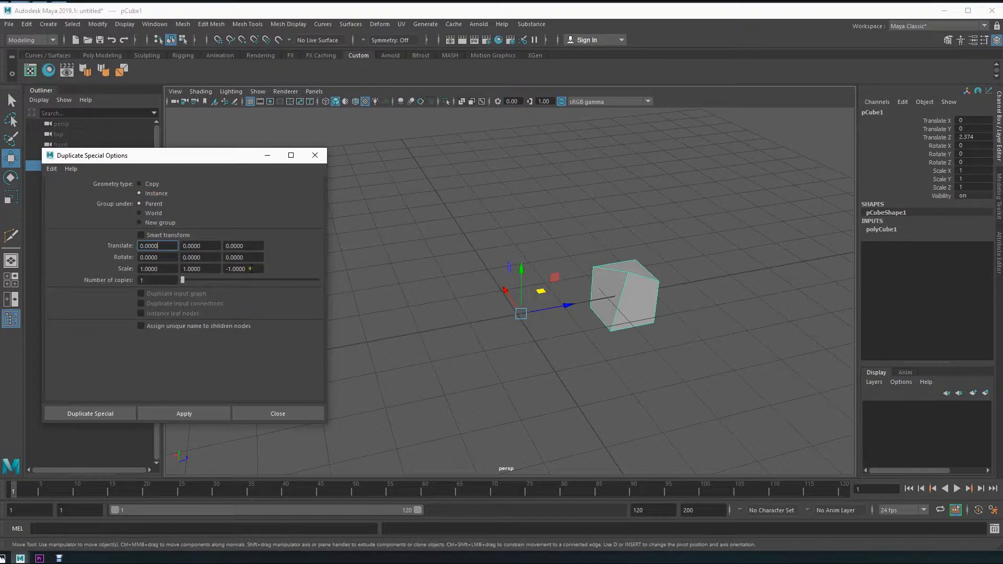
pyautogui.click(111, 414)
# Step: Switch to vertex selection and shift the upper corner vertex of the mirrored instance across the top
pyautogui.keyDown('alt'); pyautogui.moveTo(397, 384); pyautogui.dragTo(425, 378); pyautogui.keyUp('alt')
pyautogui.press('F9')
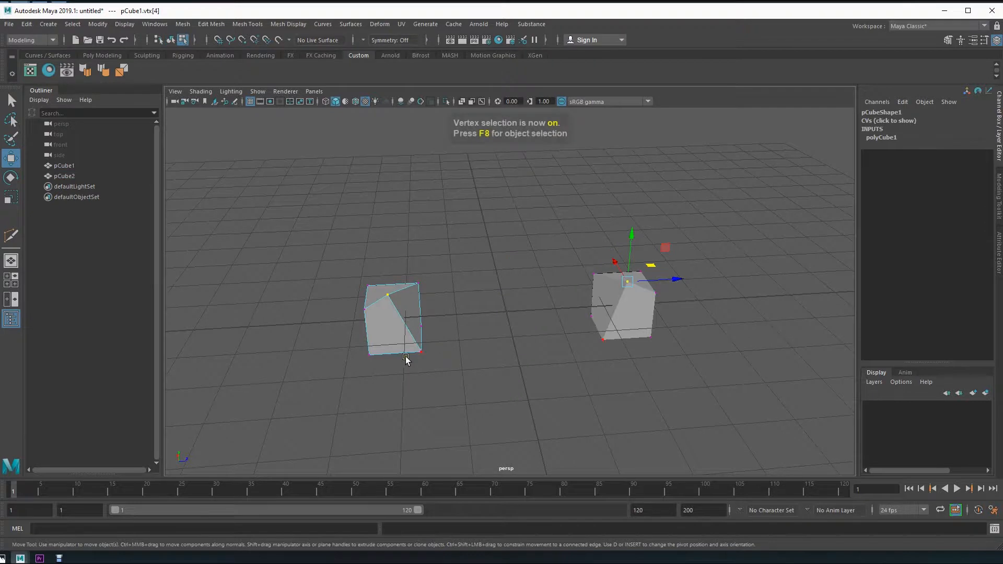
pyautogui.click(391, 294)
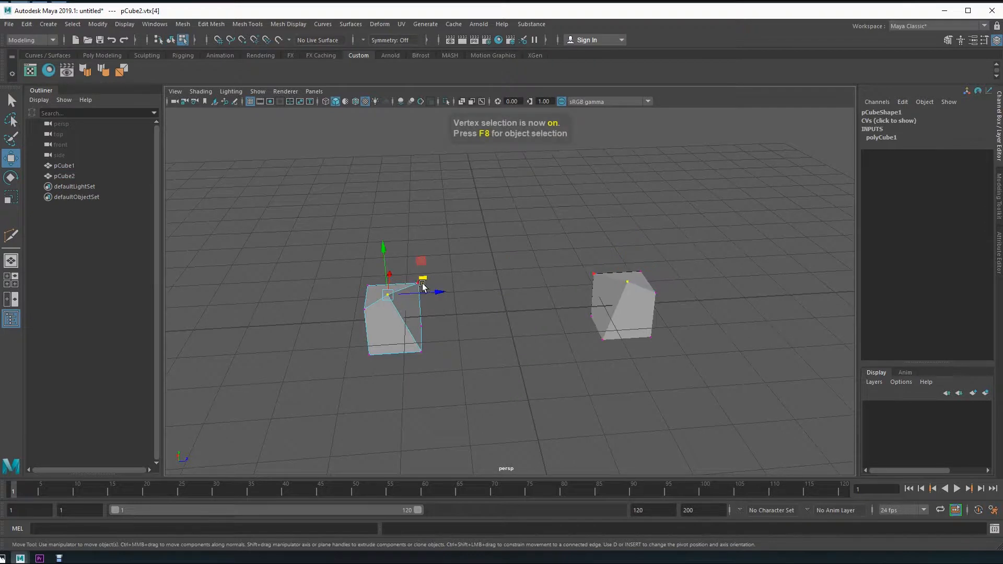
pyautogui.moveTo(426, 282)
pyautogui.mouseDown(button='middle')
pyautogui.moveTo(559, 282)
pyautogui.moveTo(431, 294)
pyautogui.moveTo(418, 294)
pyautogui.moveTo(412, 277)
pyautogui.mouseUp(button='middle')
pyautogui.keyDown('alt'); pyautogui.moveTo(412, 277); pyautogui.dragTo(546, 342); pyautogui.keyUp('alt')
# Step: Try moving a vertex of the original cube outward along the Z axis and undo the move
pyautogui.click(615, 339)
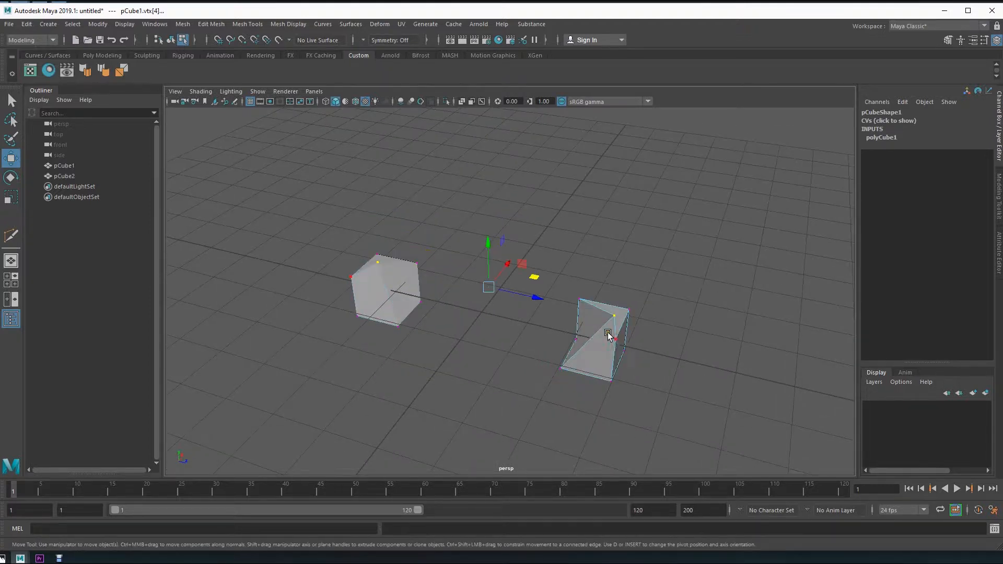
pyautogui.click(615, 339)
pyautogui.moveTo(650, 347); pyautogui.dragTo(762, 386)
pyautogui.hotkey('ctrl', 'z')
# Step: Return to object selection and delete the mirrored instance
pyautogui.keyDown('alt'); pyautogui.moveTo(501, 404); pyautogui.dragTo(418, 340); pyautogui.keyUp('alt')
pyautogui.press('F8')
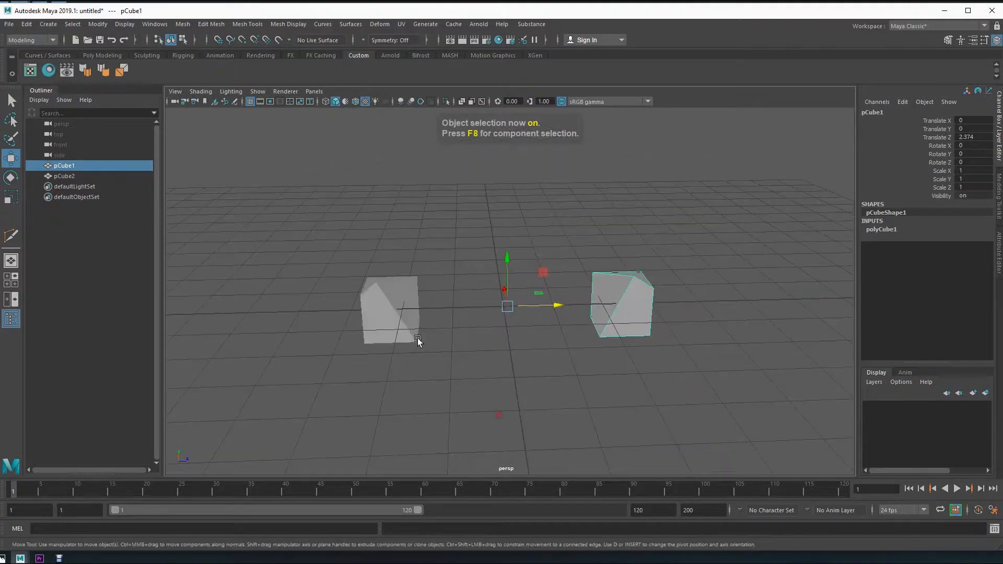
pyautogui.click(385, 324)
pyautogui.press('Delete')
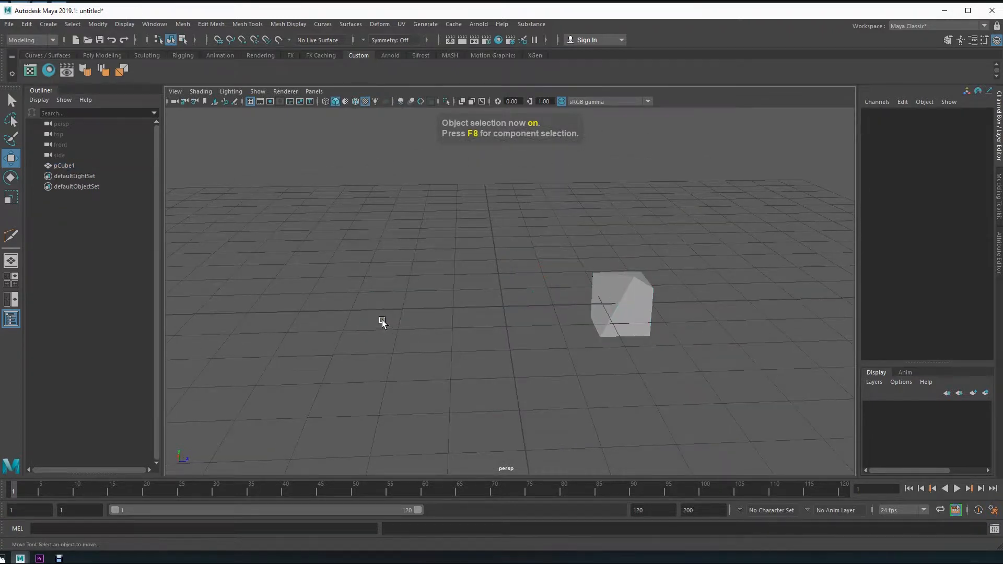
# Step: Set up Duplicate Special for the remaining cube with a Z scale of 1 and 7 copies
pyautogui.click(632, 322)
pyautogui.keyDown('alt'); pyautogui.moveTo(463, 371); pyautogui.dragTo(517, 360); pyautogui.keyUp('alt')
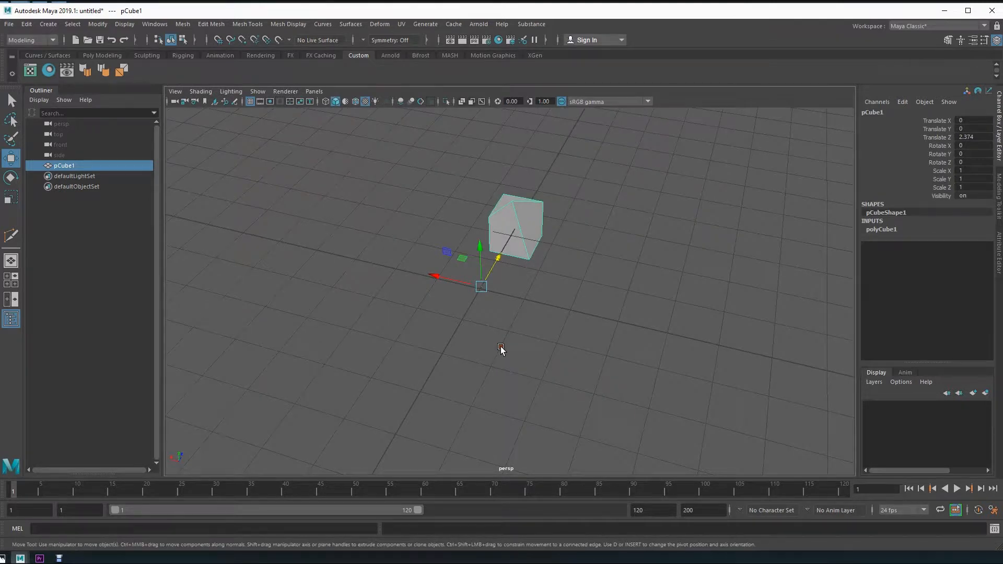
pyautogui.press('space')
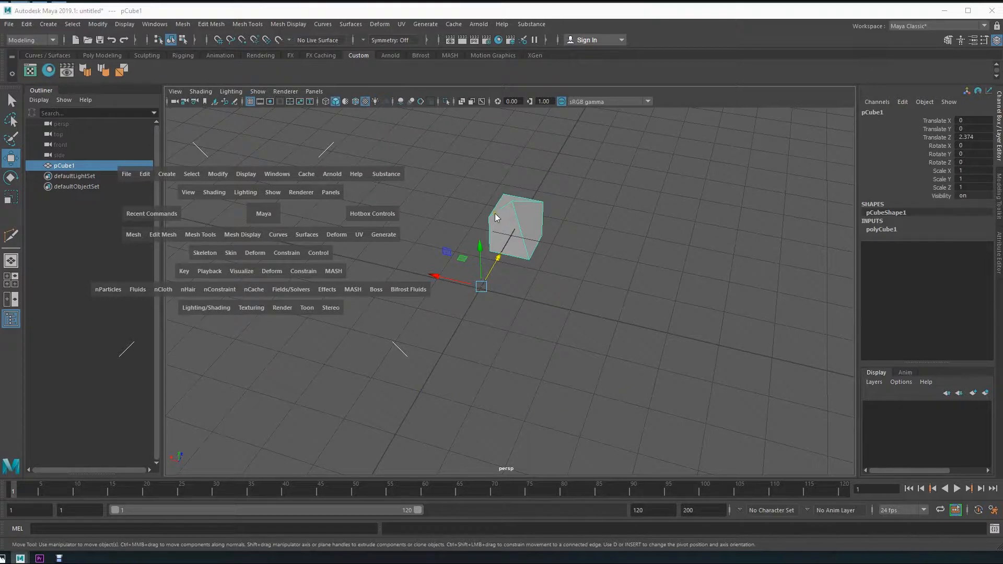
pyautogui.click(146, 175)
pyautogui.click(271, 339)
pyautogui.doubleClick(251, 270)
pyautogui.write('1')
pyautogui.press('Tab')
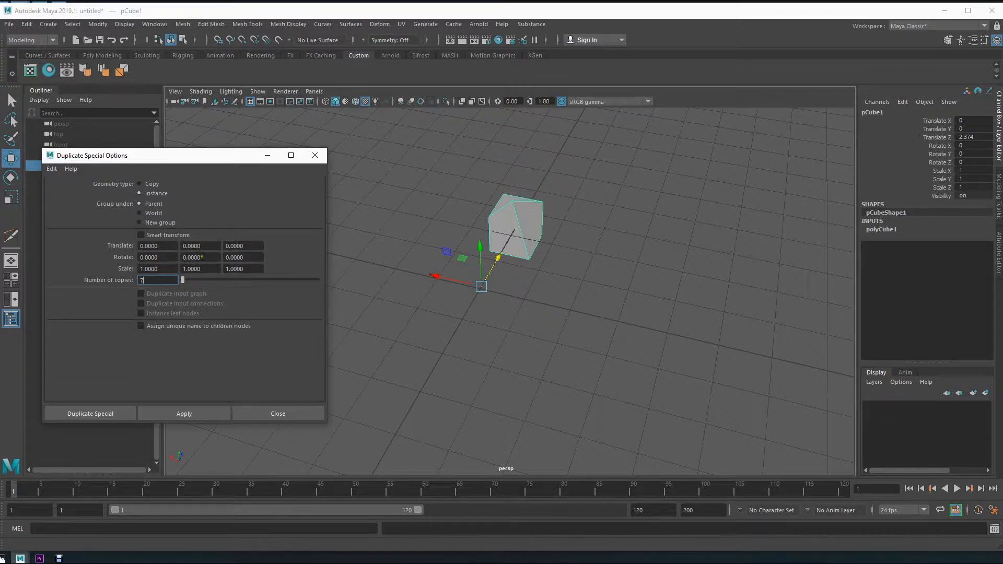
pyautogui.keyDown('alt'); pyautogui.moveTo(489, 324); pyautogui.dragTo(488, 268); pyautogui.keyUp('alt')
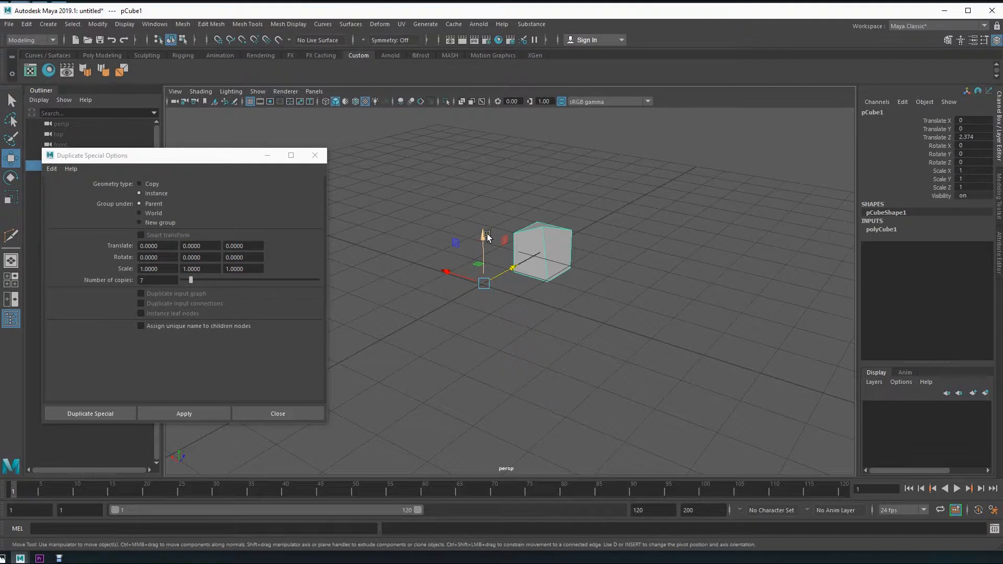
# Step: Set the Duplicate Special Y rotation to 45 and create the ring of instances
pyautogui.click(189, 260)
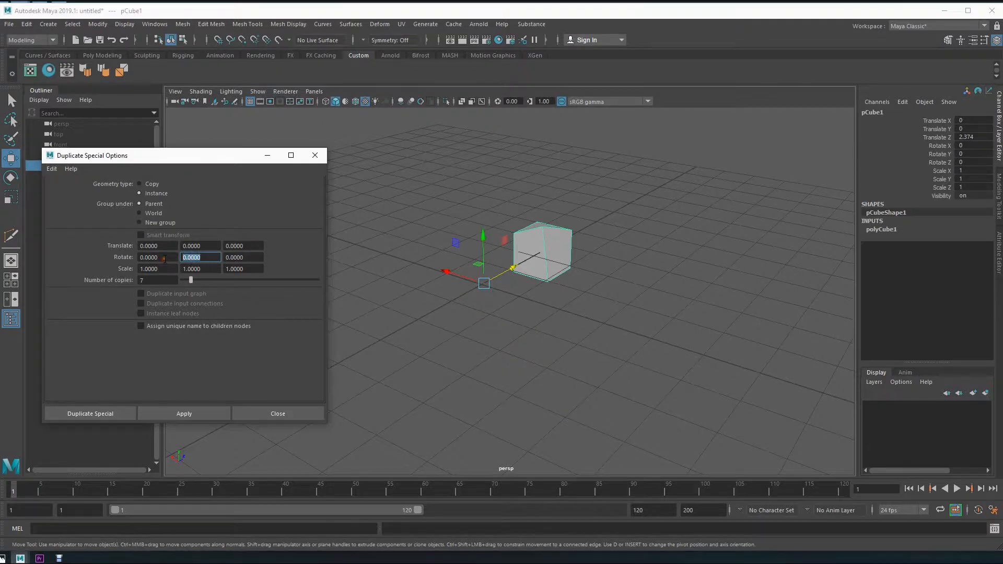
pyautogui.write('45')
pyautogui.press('Tab')
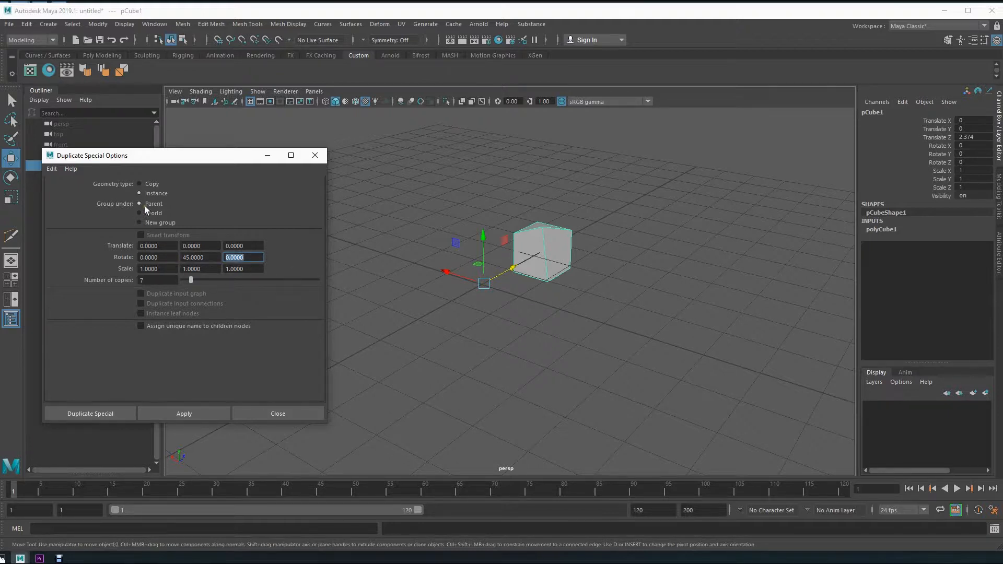
pyautogui.click(112, 411)
# Step: Switch to vertex selection and pull an upper vertex of one instanced cube toward the ring's centre
pyautogui.keyDown('alt'); pyautogui.moveTo(302, 344); pyautogui.dragTo(340, 358); pyautogui.keyUp('alt')
pyautogui.press('F9')
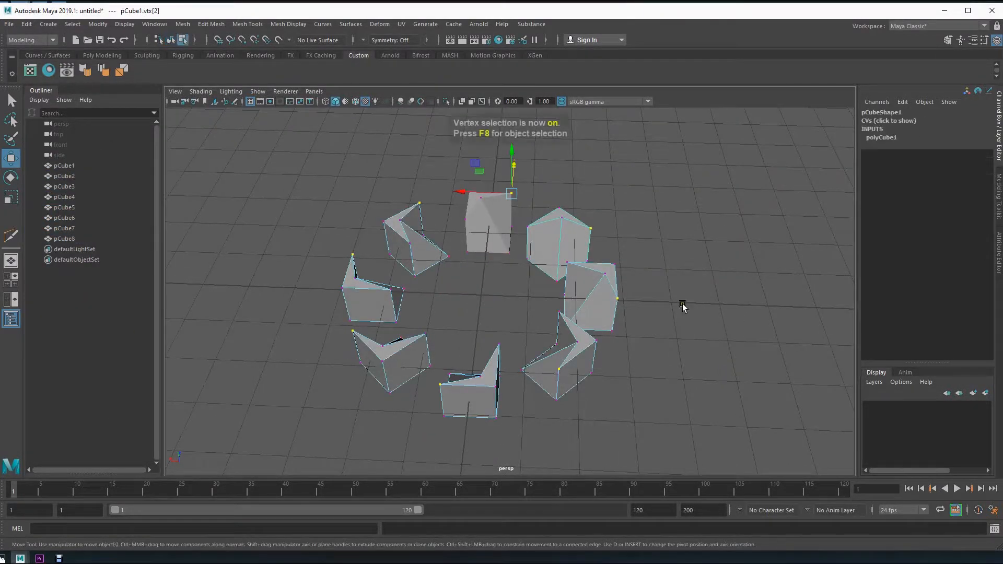
pyautogui.click(606, 274)
pyautogui.keyDown('alt'); pyautogui.moveTo(571, 287); pyautogui.dragTo(561, 266); pyautogui.keyUp('alt')
pyautogui.moveTo(546, 237); pyautogui.dragTo(505, 278, button='middle')
pyautogui.moveTo(505, 276); pyautogui.dragTo(501, 275)
pyautogui.keyDown('alt'); pyautogui.moveTo(552, 407); pyautogui.dragTo(486, 373); pyautogui.keyUp('alt')
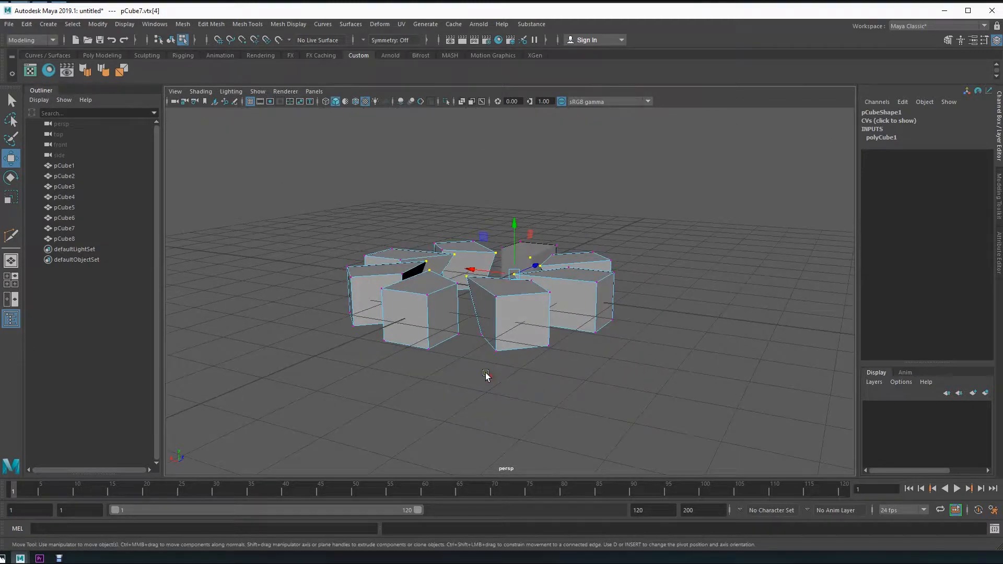
# Step: Return to object selection and delete the seven instances, keeping only the original cube
pyautogui.press('F8')
pyautogui.keyDown('alt'); pyautogui.moveTo(541, 342); pyautogui.dragTo(528, 327); pyautogui.keyUp('alt')
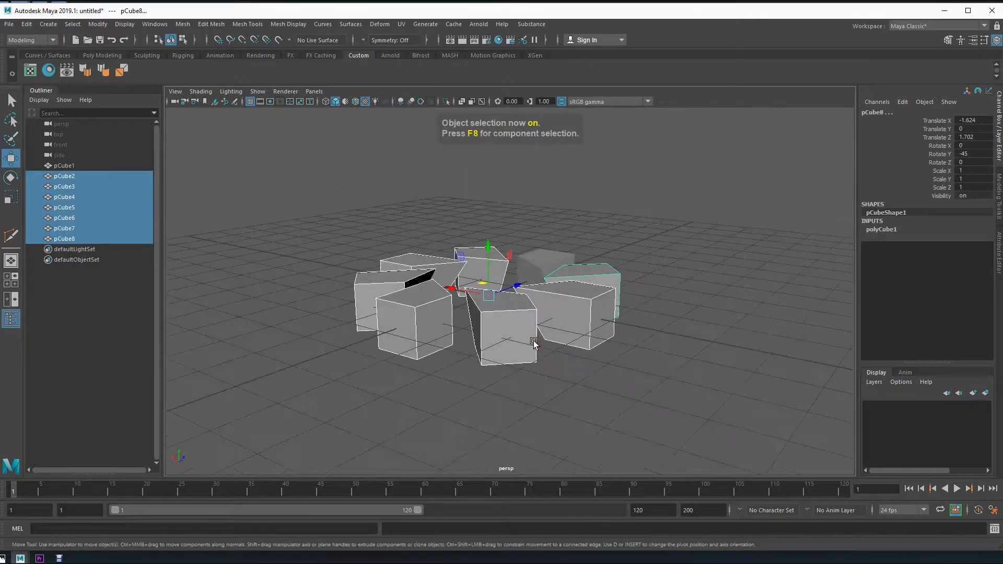
pyautogui.press('Delete')
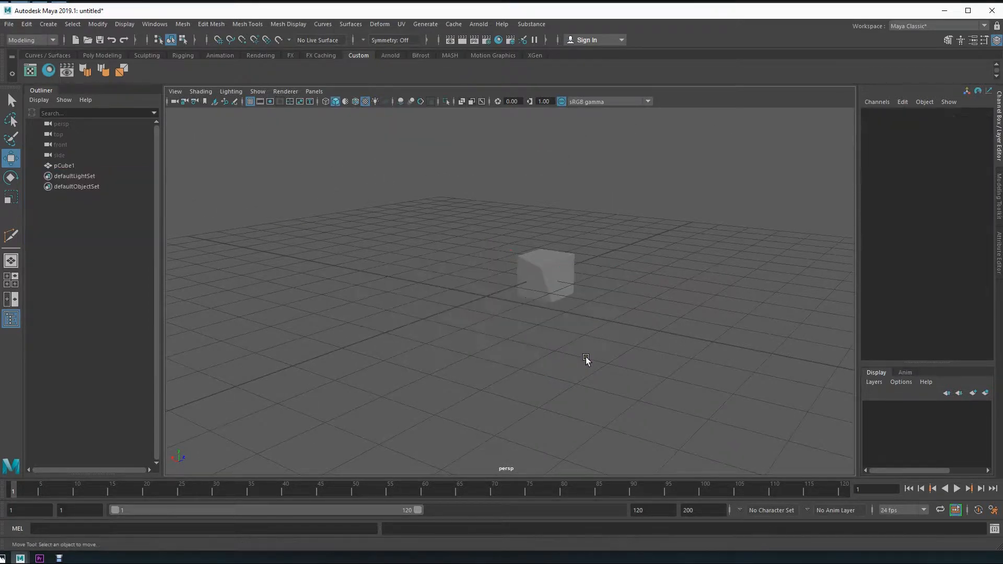
# Step: Open the Duplicate Special options and set the Y rotation to 0
pyautogui.keyDown('alt'); pyautogui.moveTo(530, 358); pyautogui.dragTo(481, 368); pyautogui.keyUp('alt')
pyautogui.press('space')
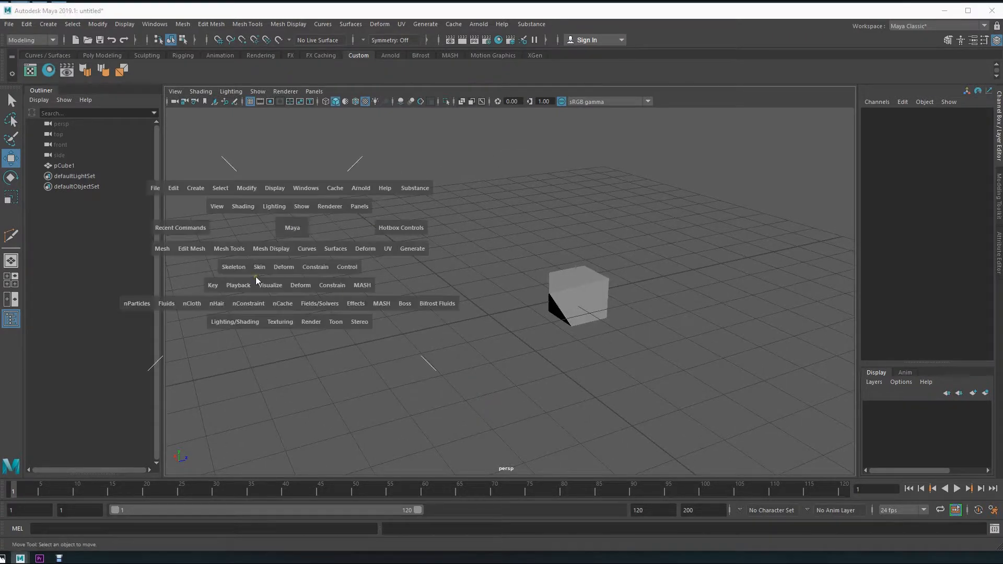
pyautogui.moveTo(176, 188); pyautogui.dragTo(300, 353)
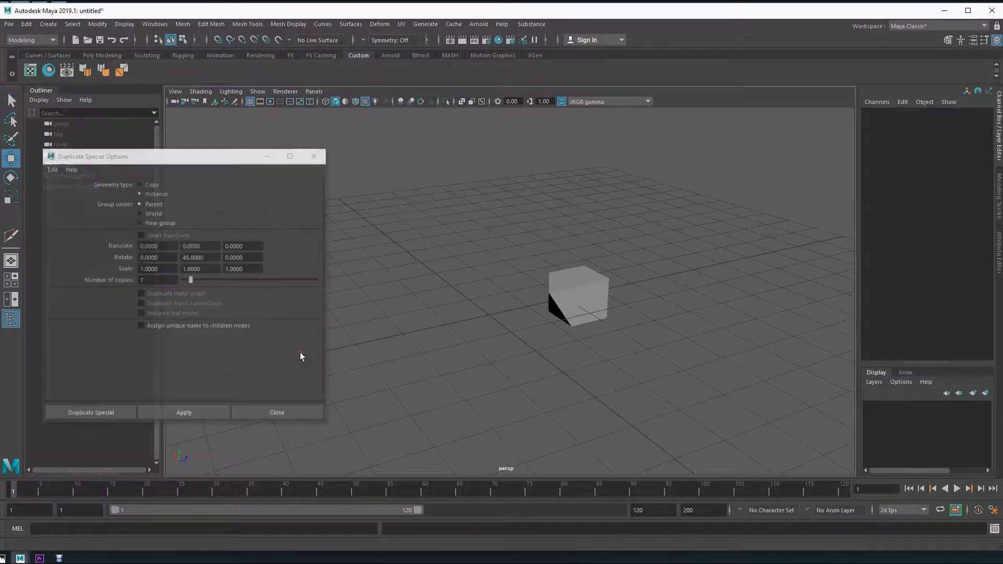
pyautogui.click(208, 257)
pyautogui.write('1')
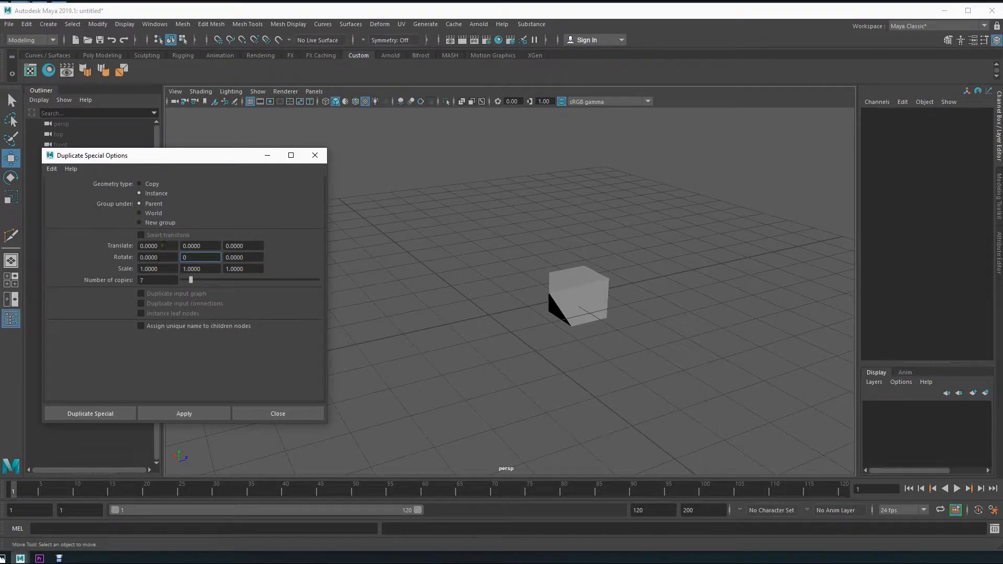
# Step: Set the Z translation to 1 and try to create 7 instances with Duplicate Special
pyautogui.keyDown('alt'); pyautogui.moveTo(492, 367); pyautogui.dragTo(562, 347); pyautogui.keyUp('alt')
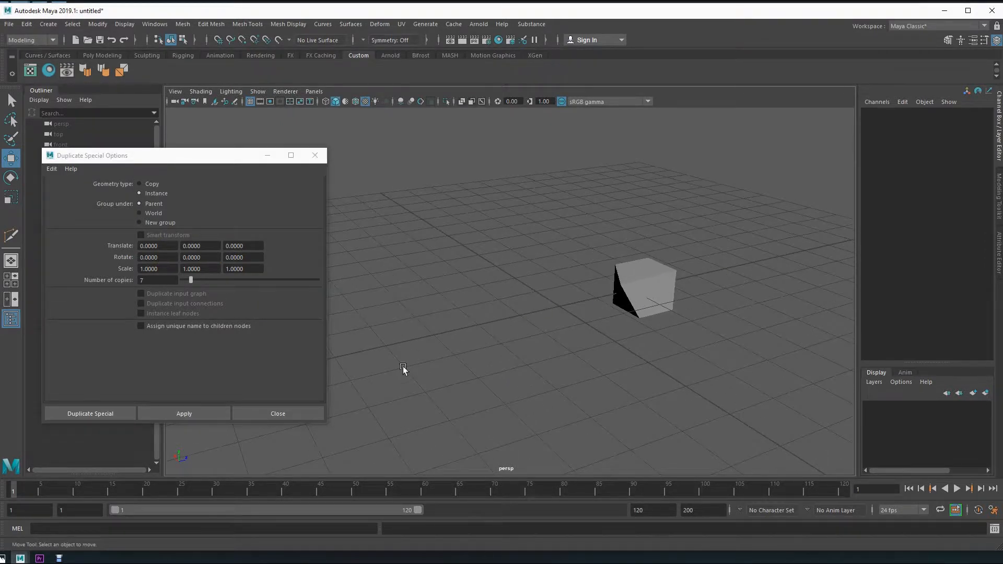
pyautogui.click(242, 245)
pyautogui.press('Tab')
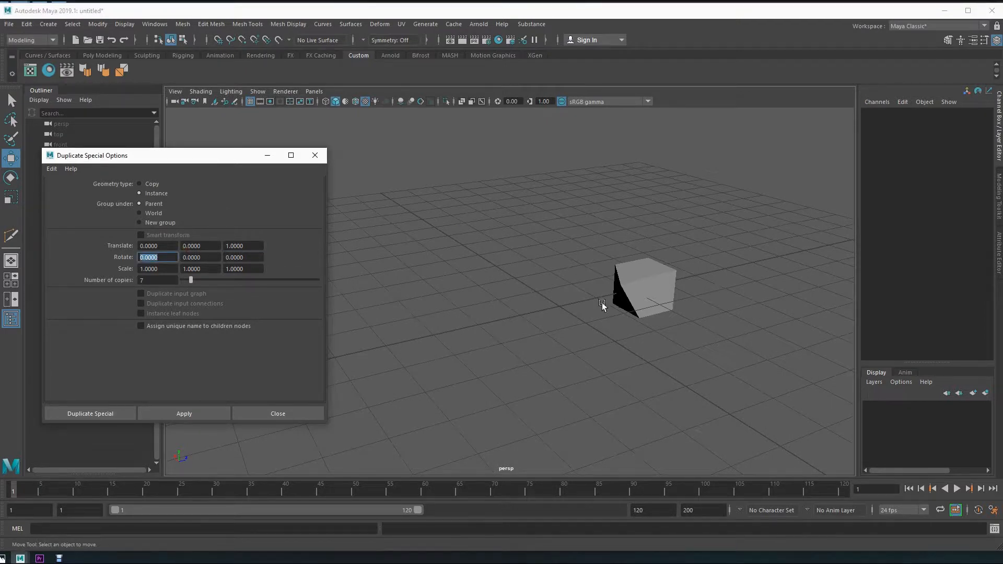
pyautogui.click(108, 415)
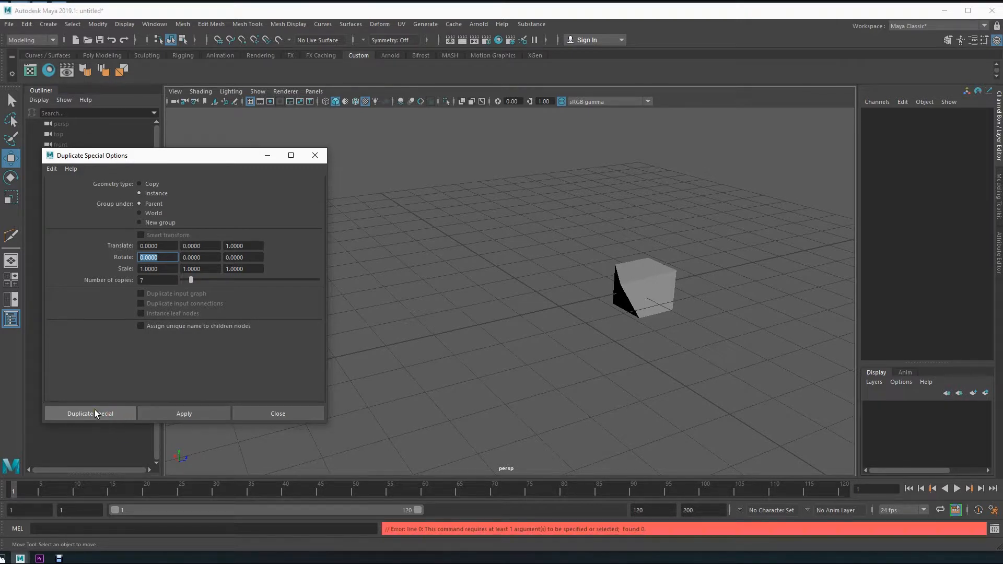
# Step: Select the cube and create 7 instances spaced 1 unit apart along Z with Duplicate Special
pyautogui.click(641, 287)
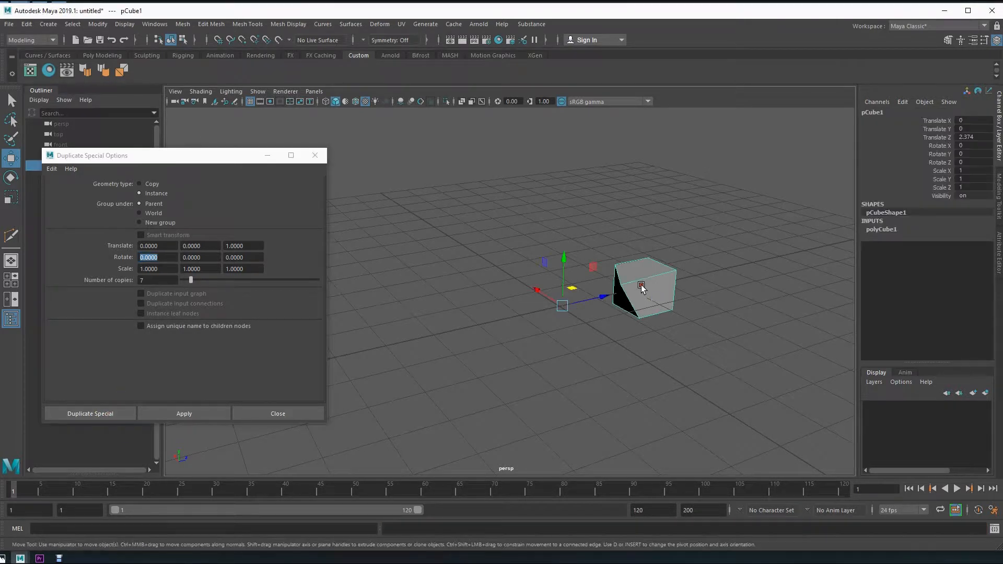
pyautogui.click(104, 415)
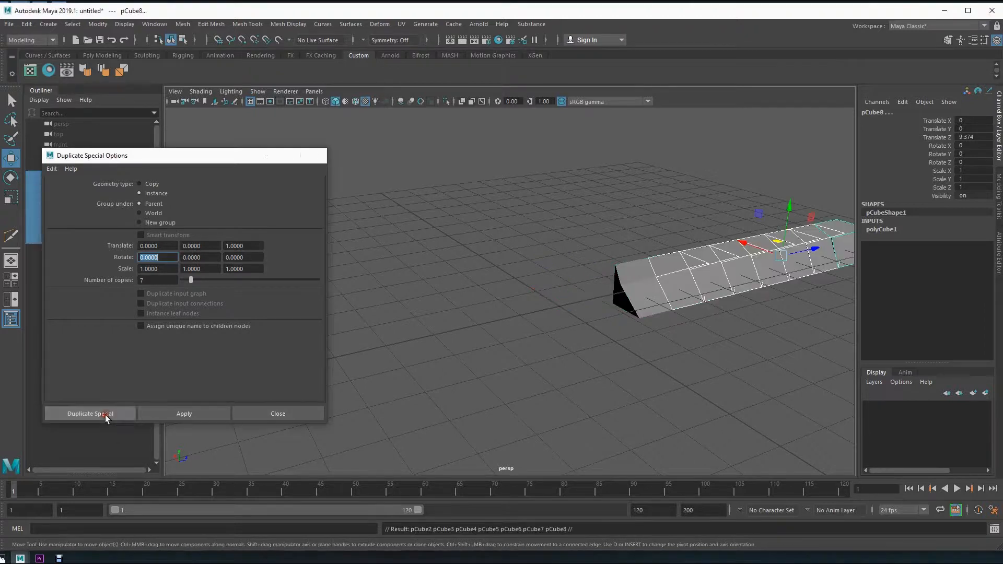
pyautogui.keyDown('alt'); pyautogui.moveTo(617, 329); pyautogui.dragTo(488, 357, button='middle'); pyautogui.keyUp('alt')
pyautogui.keyDown('alt'); pyautogui.moveTo(626, 418); pyautogui.dragTo(428, 324); pyautogui.keyUp('alt')
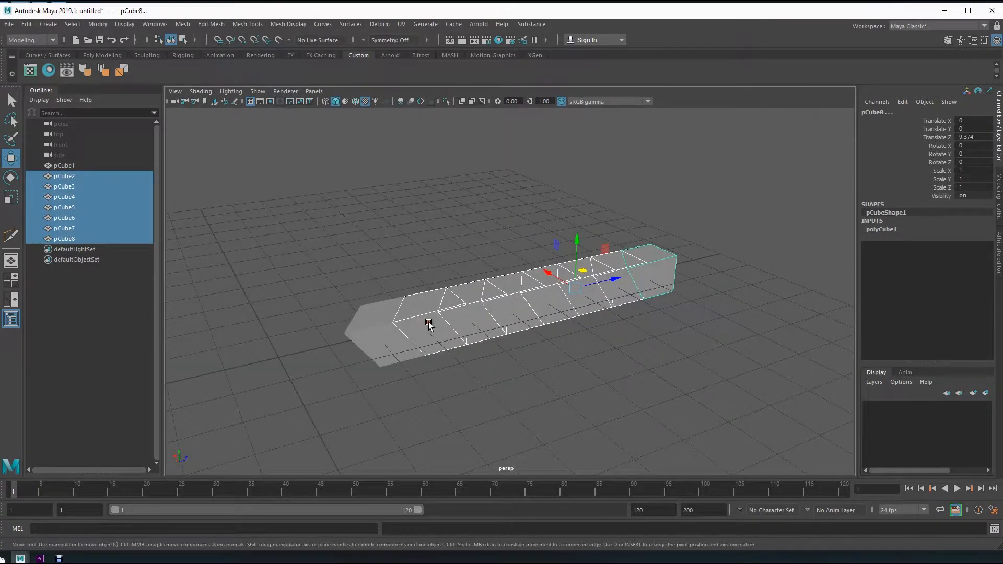
# Step: Switch to vertex selection and shift an upper corner vertex of the third cube along Z
pyautogui.press('F9')
pyautogui.click(439, 312)
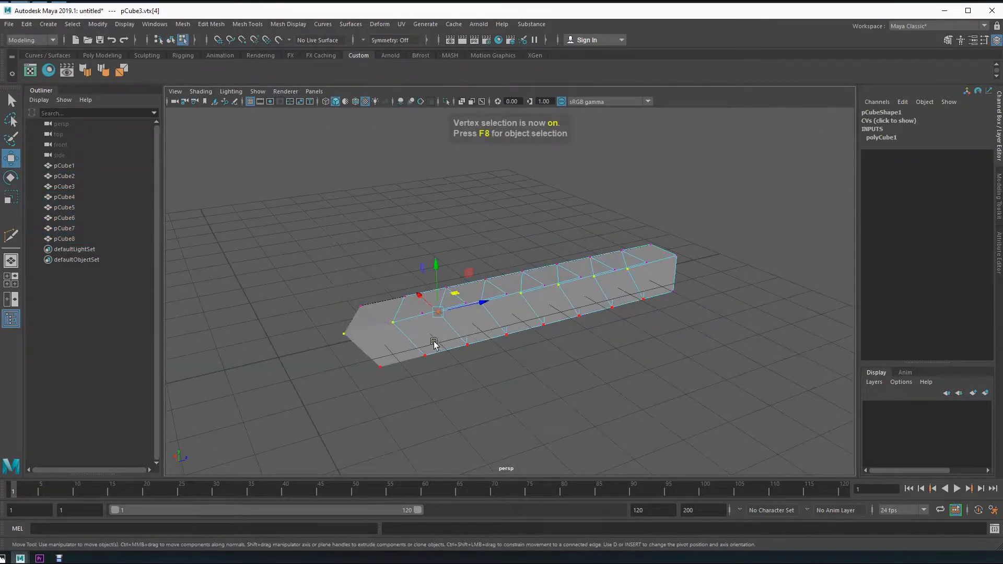
pyautogui.moveTo(479, 301); pyautogui.dragTo(548, 289)
pyautogui.moveTo(526, 412)
pyautogui.keyDown('alt'); pyautogui.mouseDown()
pyautogui.moveTo(499, 379)
pyautogui.moveTo(522, 405)
pyautogui.mouseUp(); pyautogui.keyUp('alt')
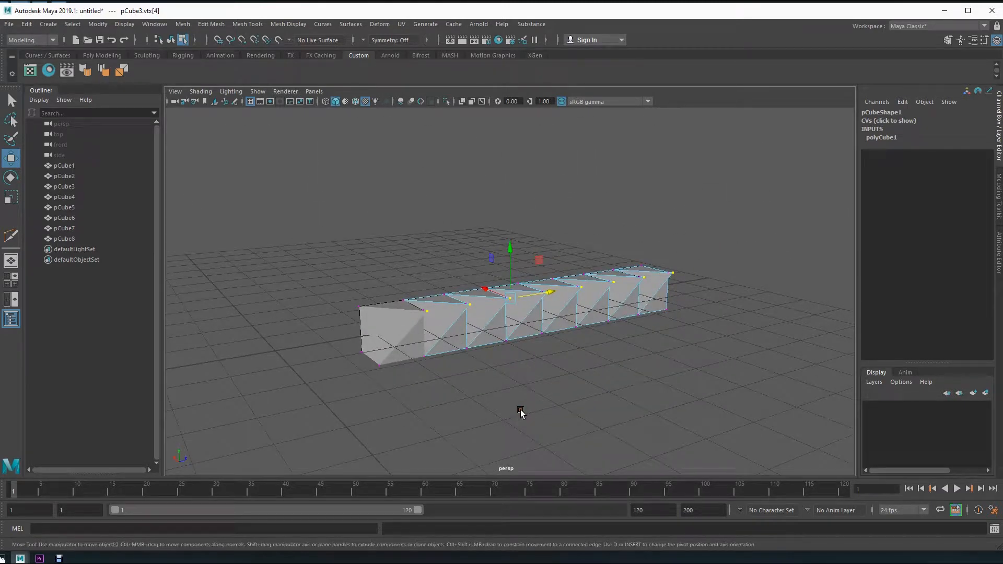
# Step: Undo the vertex move, the selection mode change and the creation of the seven instances
pyautogui.hotkey('ctrl', 'z')
pyautogui.hotkey('ctrl', 'z')
pyautogui.hotkey('ctrl', 'z')
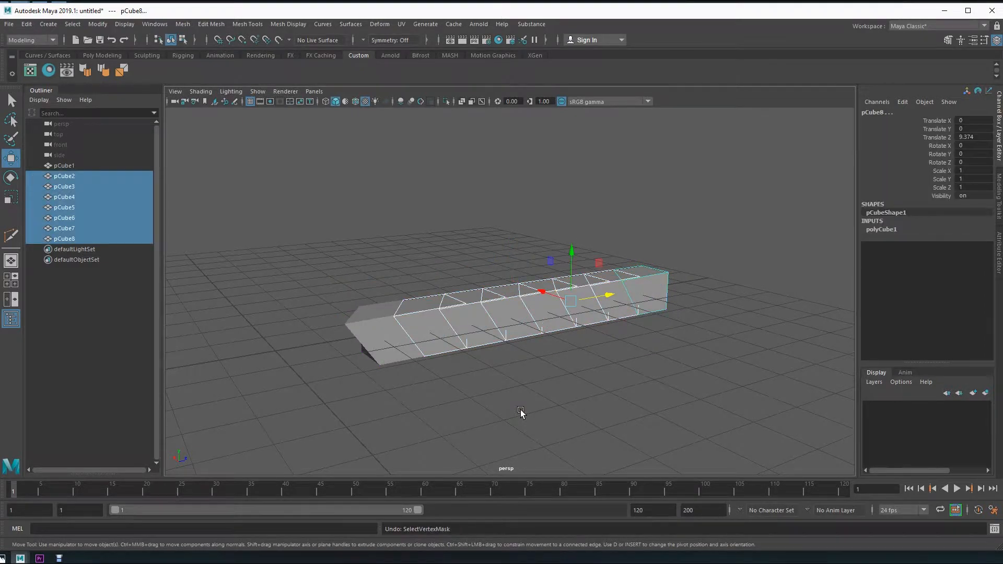
pyautogui.hotkey('ctrl', 'z')
# Step: Set the Z scale to 0.5 in the Duplicate Special options and create 7 instances of the cube
pyautogui.keyDown('alt'); pyautogui.moveTo(482, 364); pyautogui.dragTo(347, 249); pyautogui.keyUp('alt')
pyautogui.press('space')
pyautogui.moveTo(225, 204); pyautogui.dragTo(367, 368)
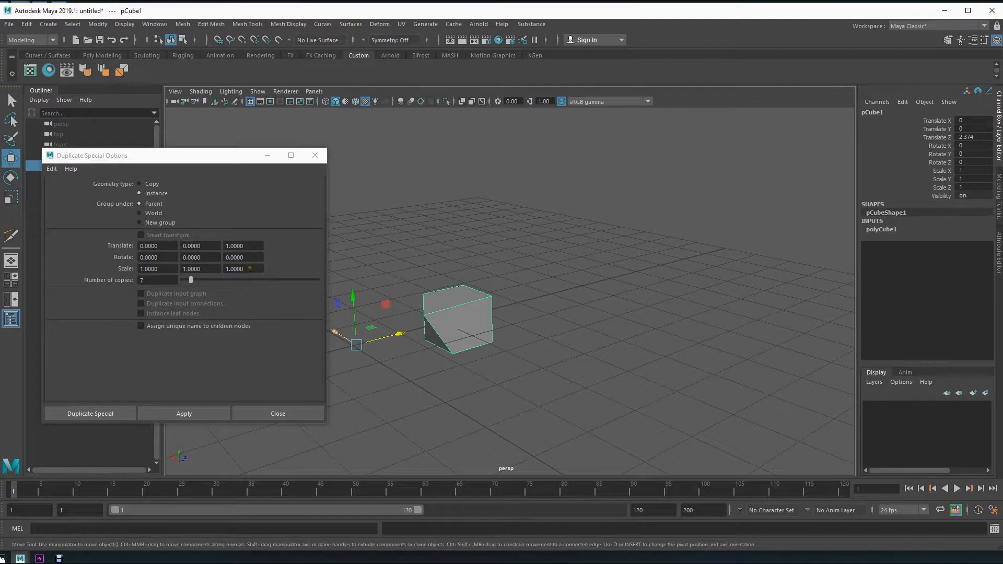
pyautogui.moveTo(251, 268); pyautogui.dragTo(207, 269)
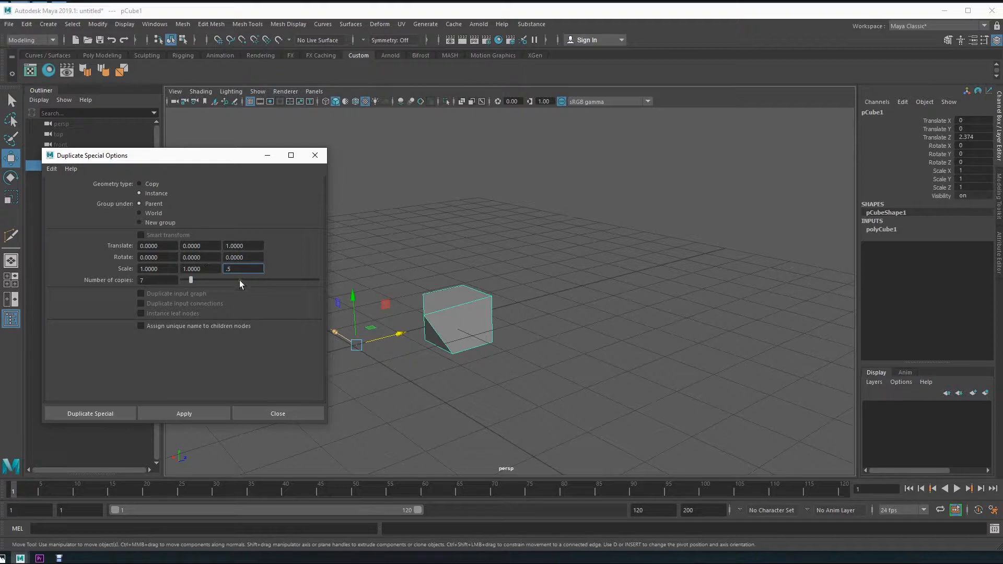
pyautogui.click(115, 415)
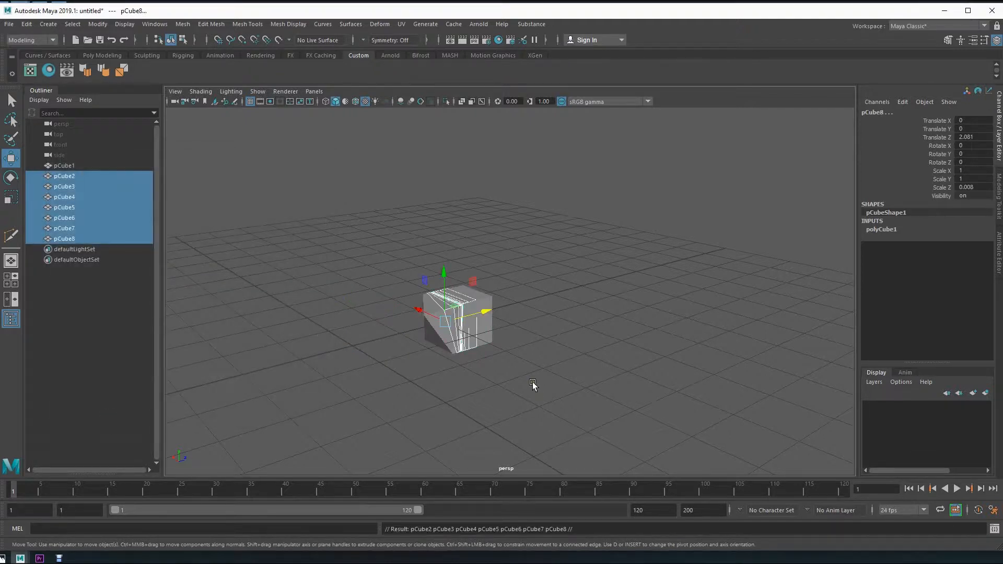
# Step: Try to move the instances along Z, and undo both the move and the duplication
pyautogui.moveTo(483, 316); pyautogui.dragTo(600, 288)
pyautogui.hotkey('ctrl', 'z')
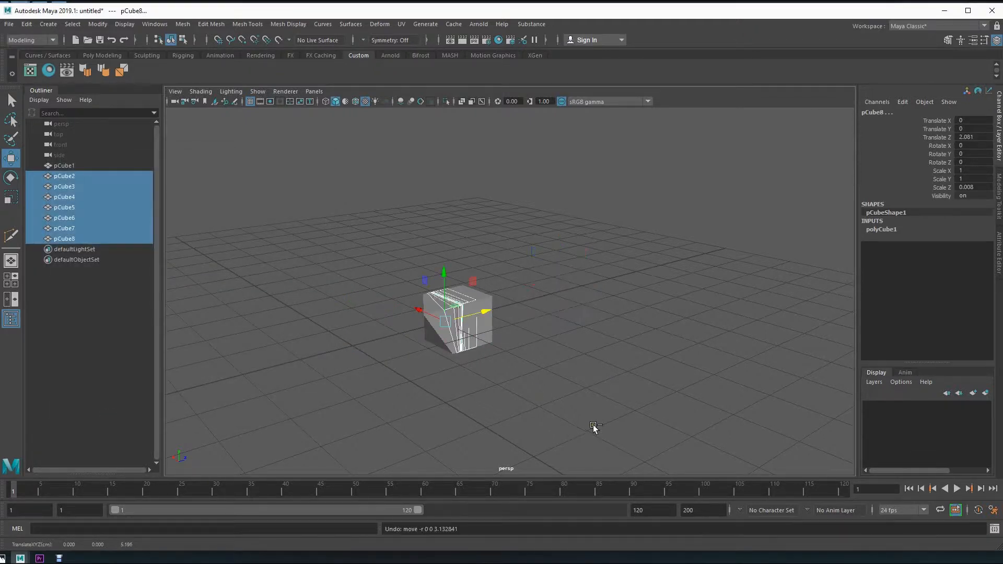
pyautogui.hotkey('ctrl', 'z')
# Step: Reselect the cube and create 7 Duplicate Special instances with the Z translation set to 5 and Z scale 0.5
pyautogui.click(584, 358)
pyautogui.click(471, 320)
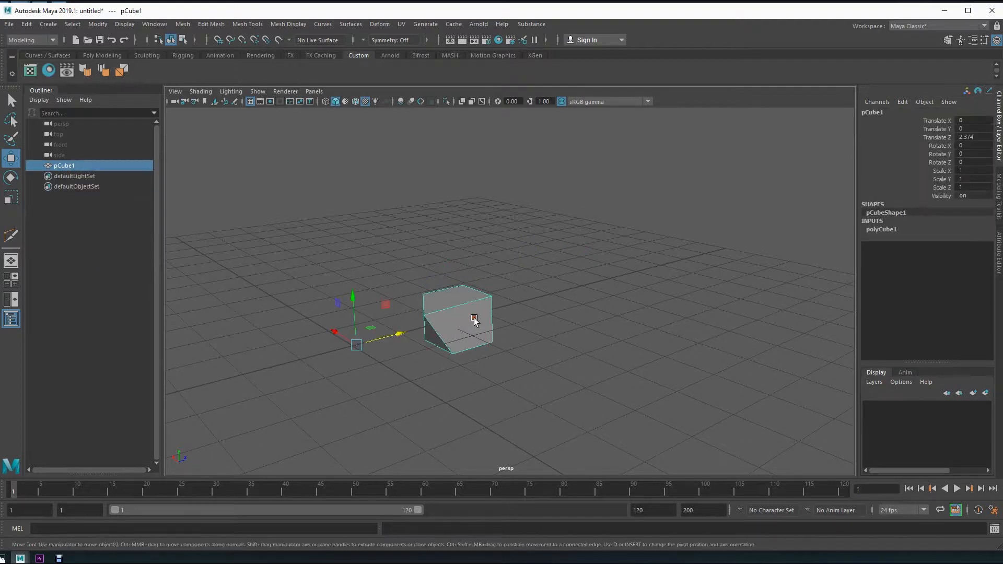
pyautogui.press('space')
pyautogui.moveTo(132, 142); pyautogui.dragTo(165, 311)
pyautogui.moveTo(246, 308); pyautogui.dragTo(246, 308)
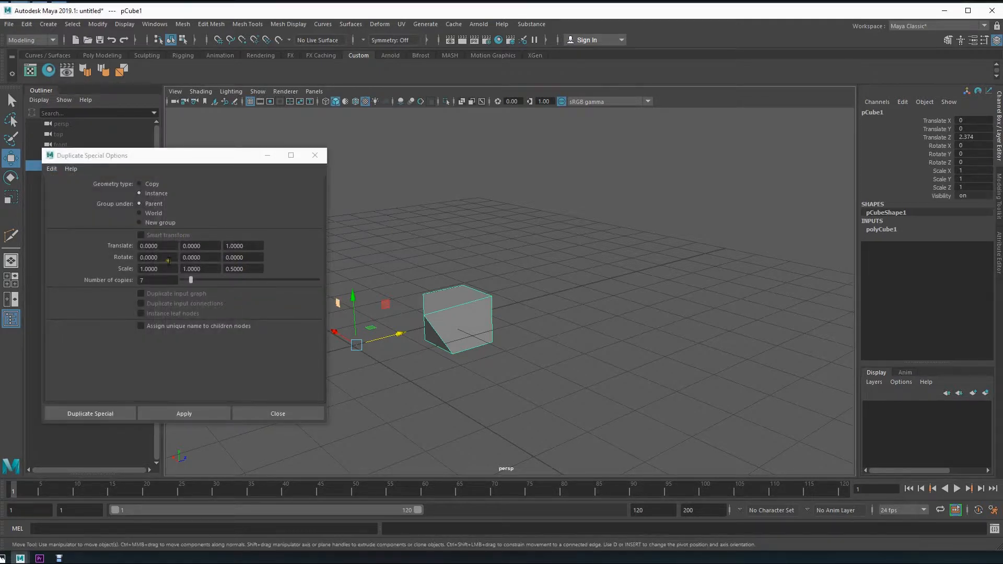
pyautogui.click(259, 246)
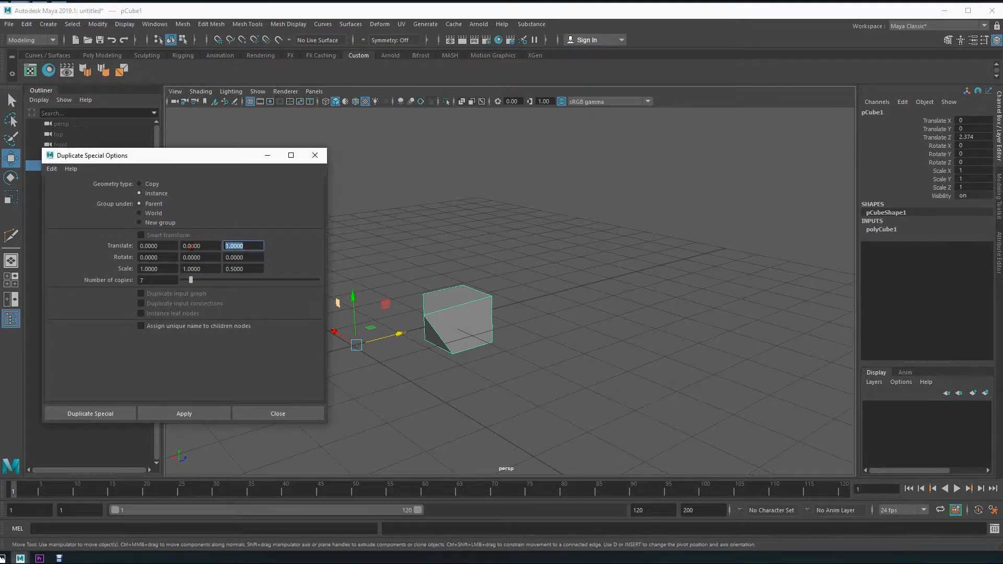
pyautogui.press('Tab')
pyautogui.click(108, 412)
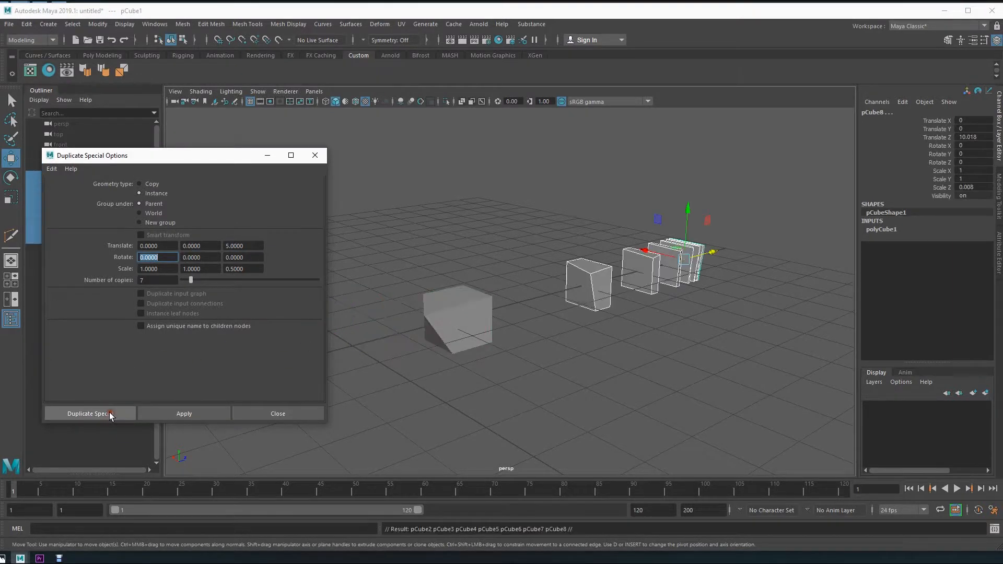
# Step: Examine the spacing and thickness of the instances along the Z axis from several angles
pyautogui.keyDown('alt'); pyautogui.moveTo(571, 409); pyautogui.dragTo(488, 398); pyautogui.keyUp('alt')
pyautogui.keyDown('alt'); pyautogui.moveTo(657, 398); pyautogui.dragTo(522, 386, button='middle'); pyautogui.keyUp('alt')
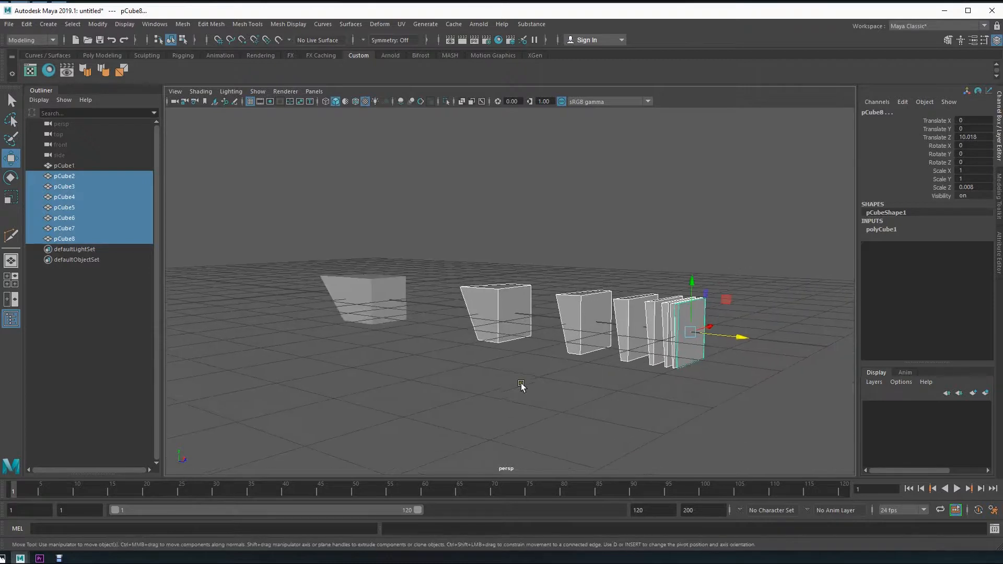
pyautogui.keyDown('alt'); pyautogui.moveTo(522, 386); pyautogui.dragTo(540, 397); pyautogui.keyUp('alt')
pyautogui.keyDown('alt'); pyautogui.moveTo(638, 372); pyautogui.dragTo(534, 356, button='middle'); pyautogui.keyUp('alt')
pyautogui.moveTo(492, 347)
pyautogui.keyDown('alt'); pyautogui.mouseDown()
pyautogui.moveTo(511, 370)
pyautogui.moveTo(481, 358)
pyautogui.mouseUp(); pyautogui.keyUp('alt')
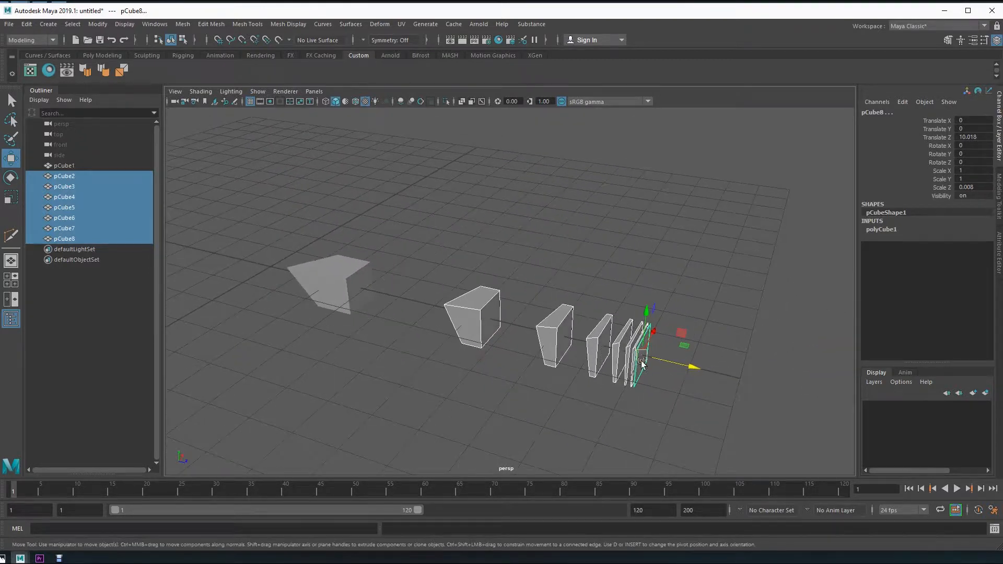
pyautogui.keyDown('alt'); pyautogui.moveTo(420, 385); pyautogui.dragTo(452, 375); pyautogui.keyUp('alt')
pyautogui.moveTo(537, 351)
pyautogui.keyDown('alt'); pyautogui.mouseDown()
pyautogui.moveTo(582, 347)
pyautogui.moveTo(515, 342)
pyautogui.moveTo(546, 352)
pyautogui.mouseUp(); pyautogui.keyUp('alt')
pyautogui.click(545, 355)
pyautogui.keyDown('alt'); pyautogui.moveTo(499, 415); pyautogui.dragTo(456, 397); pyautogui.keyUp('alt')
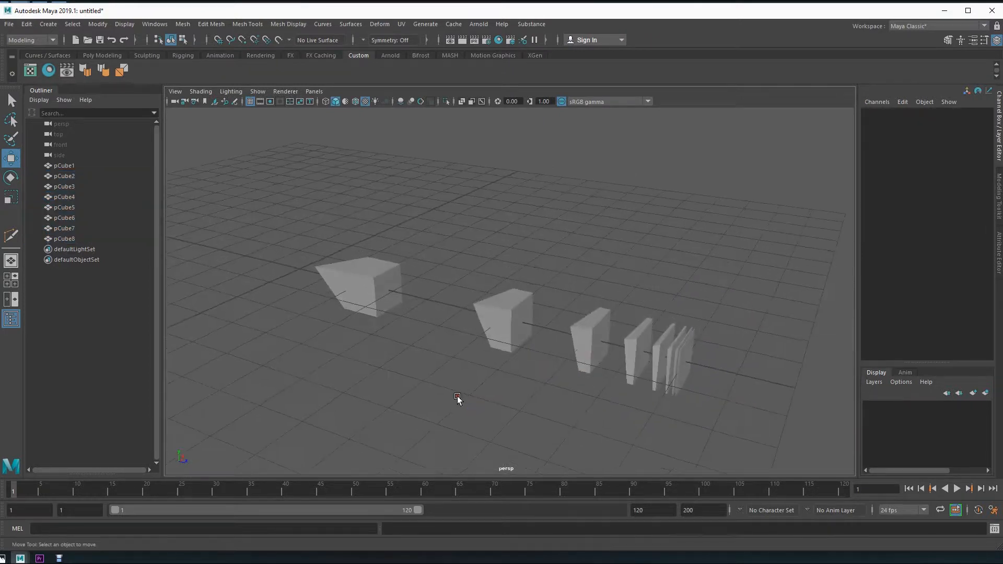
# Step: Select the seven scaled instances beyond the original cube and delete them
pyautogui.click(683, 354)
pyautogui.click(664, 353)
pyautogui.click(659, 351)
pyautogui.click(630, 344)
pyautogui.moveTo(467, 273); pyautogui.dragTo(716, 374)
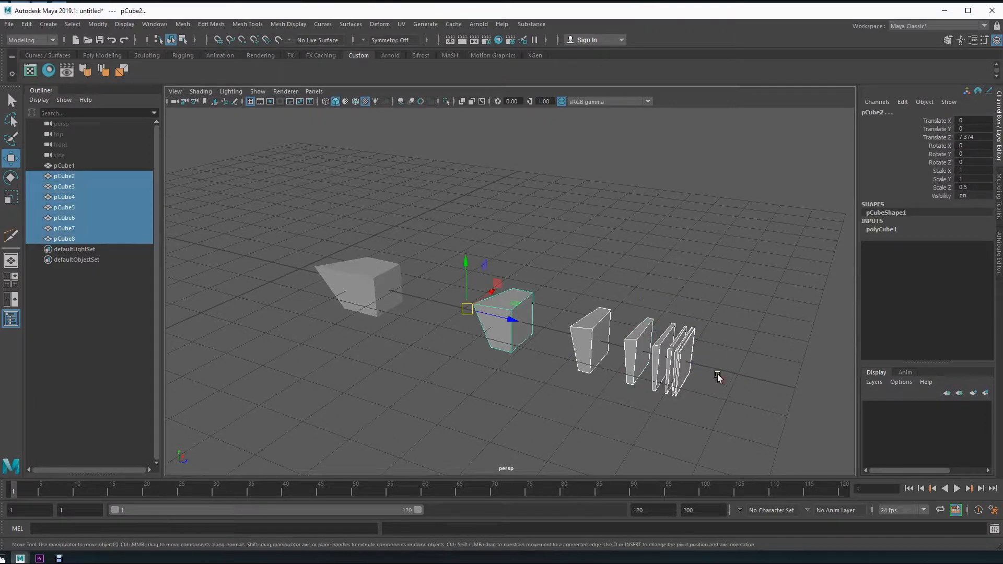
pyautogui.press('Delete')
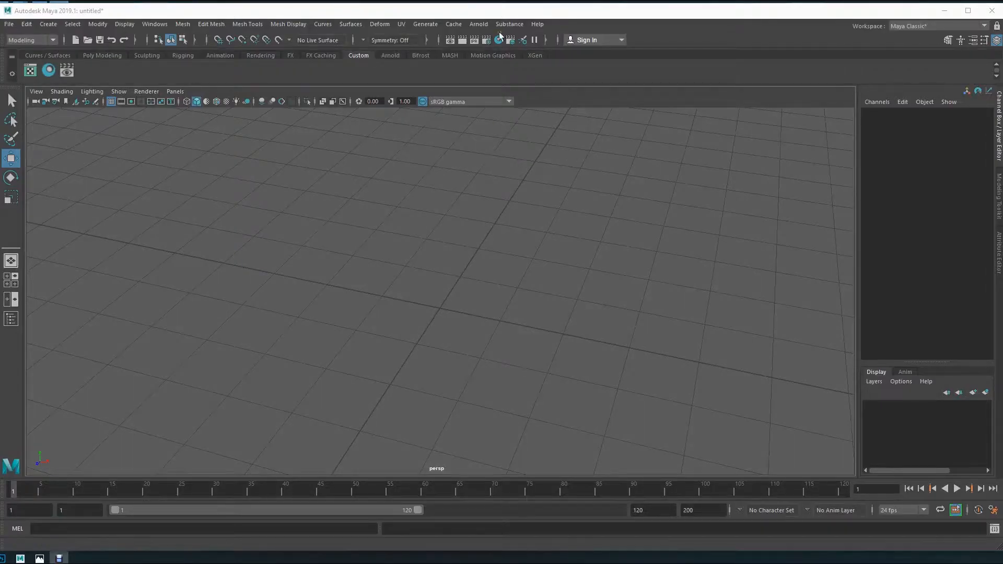
# Step: Create a polygon cube at the origin and raise it about 1 unit in Y
pyautogui.keyDown('alt'); pyautogui.moveTo(494, 313); pyautogui.dragTo(401, 252); pyautogui.keyUp('alt')
pyautogui.press('space')
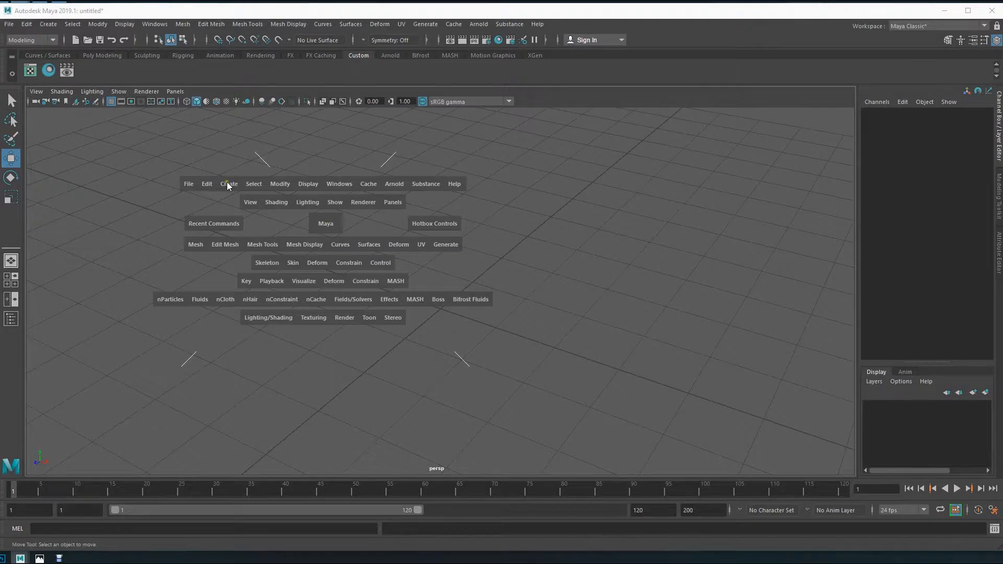
pyautogui.click(206, 184)
pyautogui.moveTo(229, 184); pyautogui.dragTo(390, 243)
pyautogui.moveTo(453, 358)
pyautogui.keyDown('alt'); pyautogui.mouseDown()
pyautogui.moveTo(459, 351)
pyautogui.moveTo(470, 365)
pyautogui.mouseUp(); pyautogui.keyUp('alt')
pyautogui.moveTo(451, 269); pyautogui.dragTo(468, 217)
pyautogui.keyDown('alt'); pyautogui.moveTo(406, 320); pyautogui.dragTo(491, 320); pyautogui.keyUp('alt')
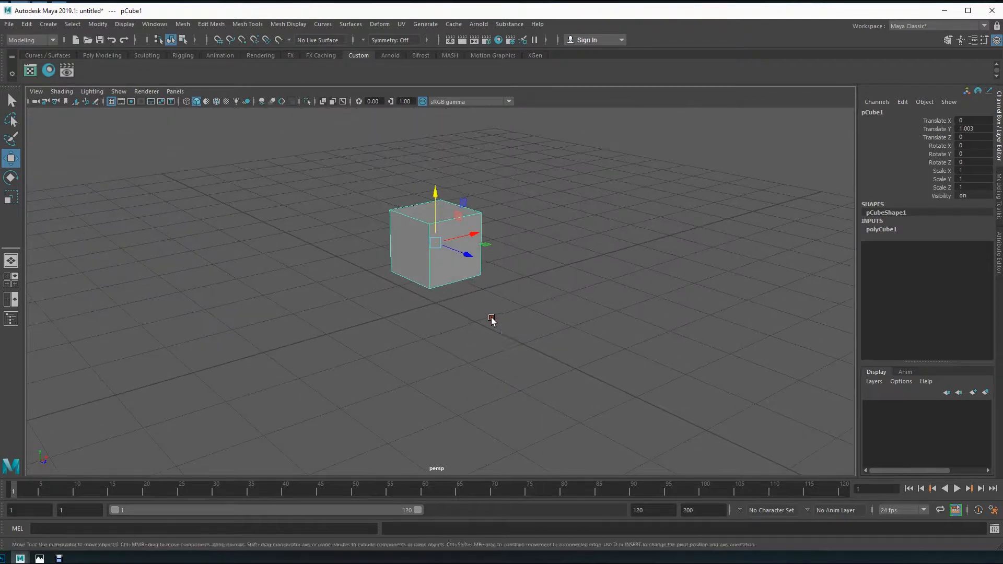
# Step: Switch to face selection and select the cube's top face together with one adjacent side face
pyautogui.keyDown('alt'); pyautogui.moveTo(552, 280); pyautogui.dragTo(528, 305, button='middle'); pyautogui.keyUp('alt')
pyautogui.keyDown('alt'); pyautogui.moveTo(372, 322); pyautogui.dragTo(601, 343, button='right'); pyautogui.keyUp('alt')
pyautogui.keyDown('alt'); pyautogui.moveTo(516, 314); pyautogui.dragTo(536, 316, button='middle'); pyautogui.keyUp('alt')
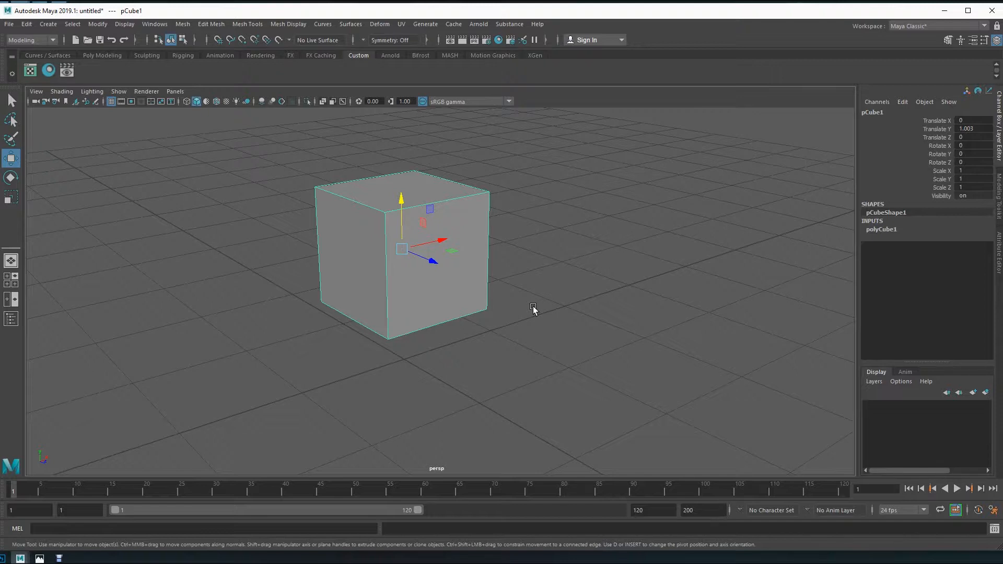
pyautogui.press('F11')
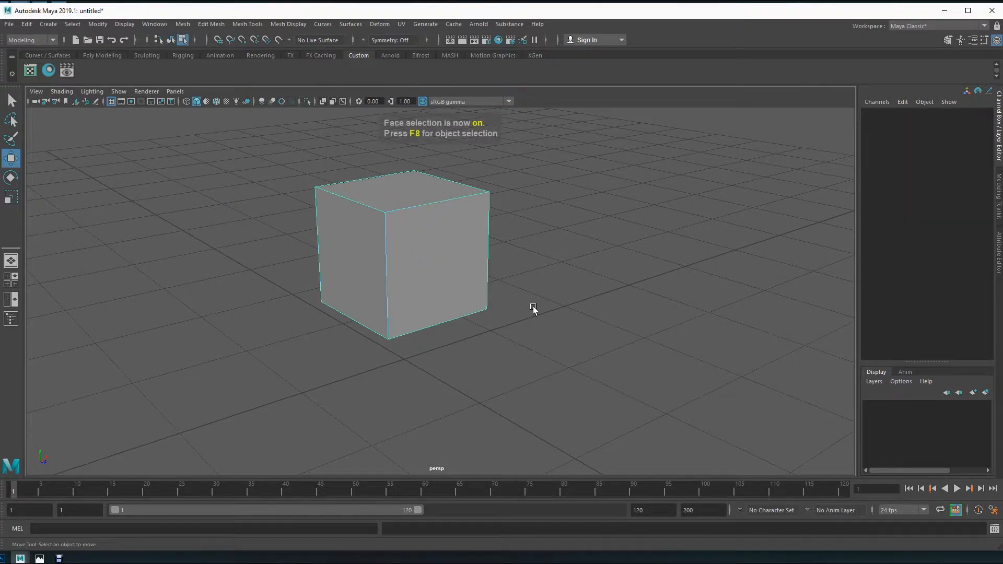
pyautogui.click(409, 189)
pyautogui.keyDown('shift'); pyautogui.click(455, 274); pyautogui.keyUp('shift')
pyautogui.keyDown('alt'); pyautogui.moveTo(477, 276); pyautogui.dragTo(522, 299); pyautogui.keyUp('alt')
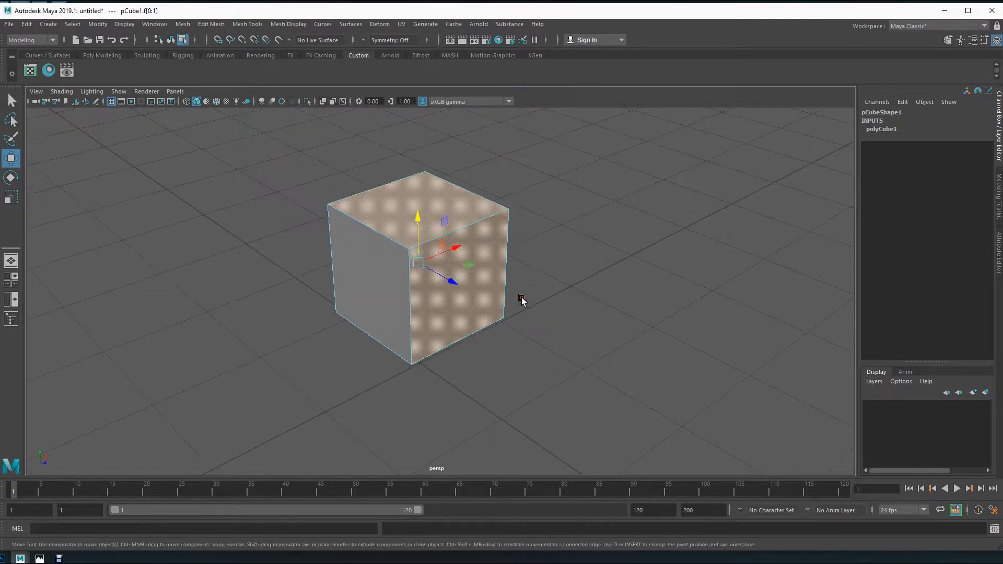
pyautogui.keyDown('alt'); pyautogui.moveTo(458, 396); pyautogui.dragTo(459, 374); pyautogui.keyUp('alt')
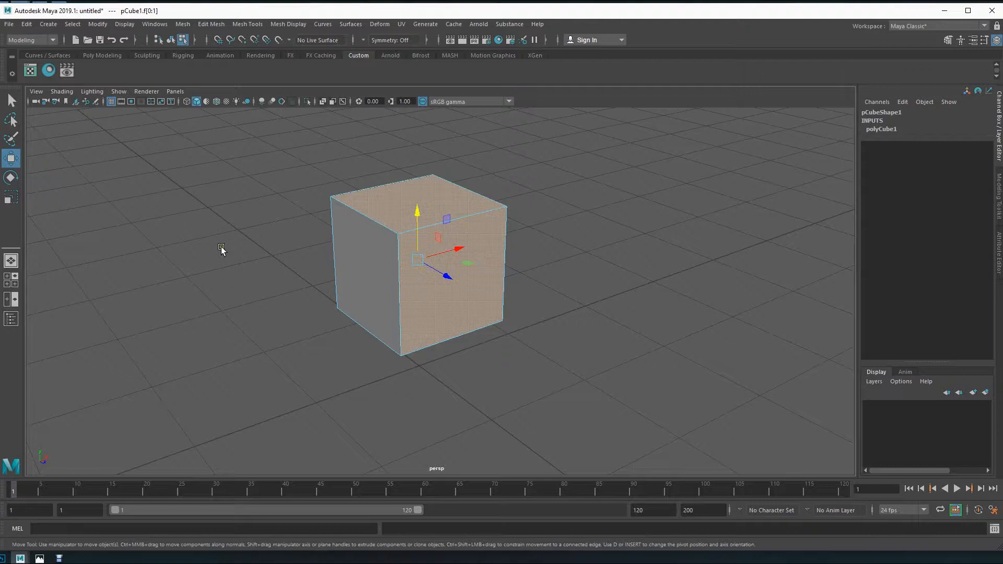
# Step: Reselect the top face and the adjacent side face and extract them from the cube
pyautogui.click(528, 392)
pyautogui.click(439, 218)
pyautogui.keyDown('shift'); pyautogui.click(454, 277); pyautogui.keyUp('shift')
pyautogui.keyDown('alt'); pyautogui.moveTo(455, 278); pyautogui.dragTo(340, 367); pyautogui.keyUp('alt')
pyautogui.press('space')
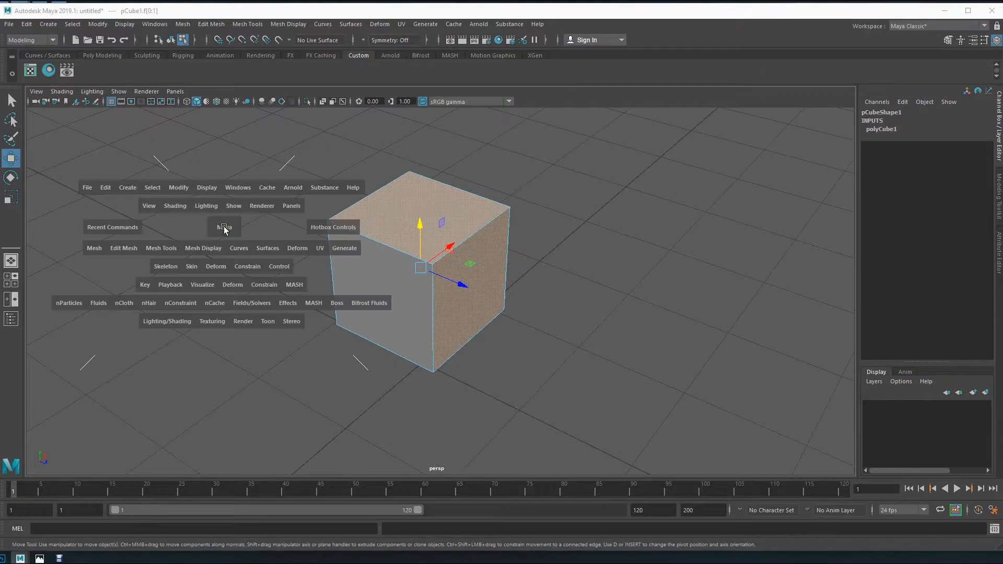
pyautogui.click(118, 249)
pyautogui.moveTo(120, 246); pyautogui.dragTo(56, 220)
pyautogui.moveTo(122, 247); pyautogui.dragTo(134, 502)
# Step: Try to move the extracted faces vertically, and undo that move
pyautogui.keyDown('alt'); pyautogui.moveTo(434, 421); pyautogui.dragTo(506, 343); pyautogui.keyUp('alt')
pyautogui.keyDown('alt'); pyautogui.moveTo(506, 342); pyautogui.dragTo(509, 361, button='middle'); pyautogui.keyUp('alt')
pyautogui.moveTo(475, 252); pyautogui.dragTo(442, 318)
pyautogui.hotkey('ctrl', 'z')
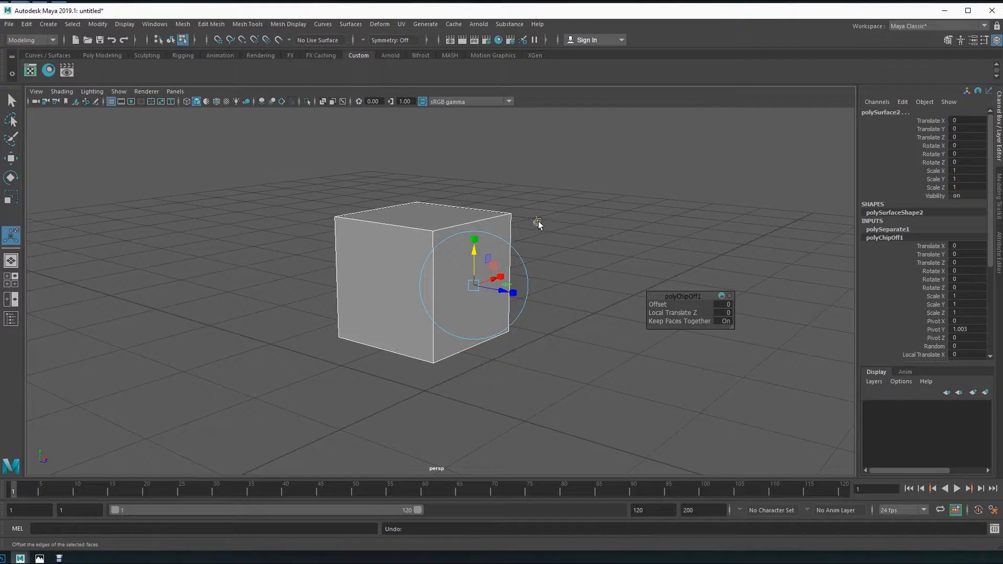
# Step: Move the extracted faces away from the cube by about 0.758 in X, 0.536 in Y and 0.673 in Z
pyautogui.moveTo(423, 243); pyautogui.dragTo(351, 183)
pyautogui.scroll(-3, 484, 279)
pyautogui.keyDown('alt'); pyautogui.moveTo(462, 266); pyautogui.dragTo(453, 324); pyautogui.keyUp('alt')
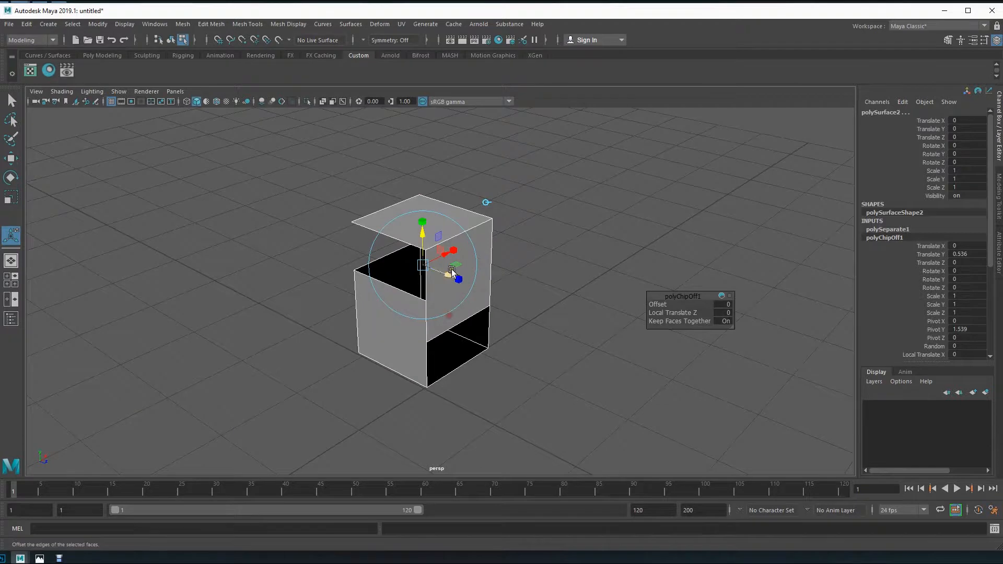
pyautogui.moveTo(456, 265); pyautogui.dragTo(551, 260)
pyautogui.keyDown('alt'); pyautogui.moveTo(515, 424); pyautogui.dragTo(471, 354); pyautogui.keyUp('alt')
pyautogui.keyDown('alt'); pyautogui.moveTo(420, 396); pyautogui.dragTo(455, 414); pyautogui.keyUp('alt')
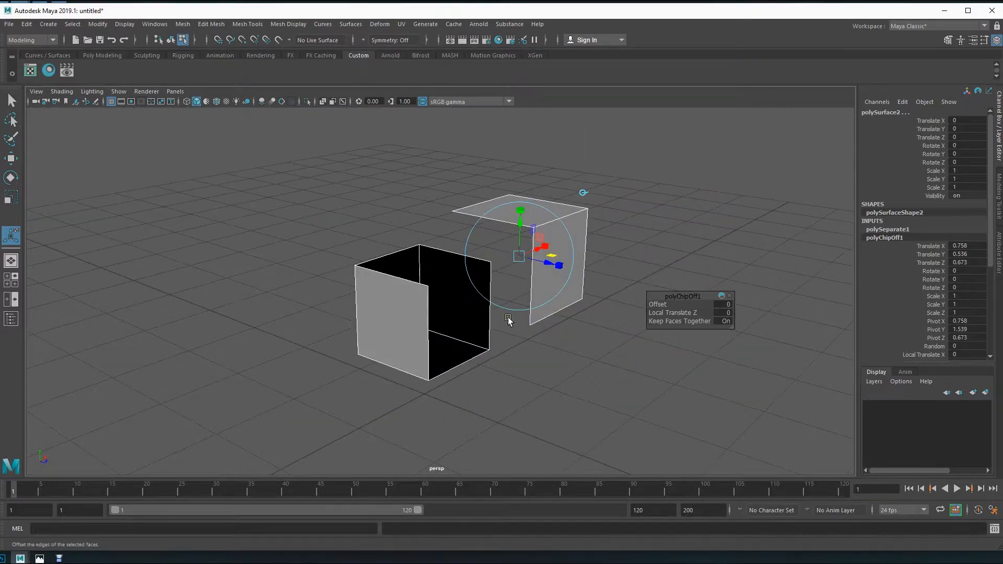
# Step: Switch to the Move tool and turn on backface culling in the perspective view
pyautogui.press('w')
pyautogui.moveTo(505, 365)
pyautogui.keyDown('alt'); pyautogui.mouseDown()
pyautogui.moveTo(443, 374)
pyautogui.moveTo(463, 385)
pyautogui.moveTo(497, 349)
pyautogui.mouseUp(); pyautogui.keyUp('alt')
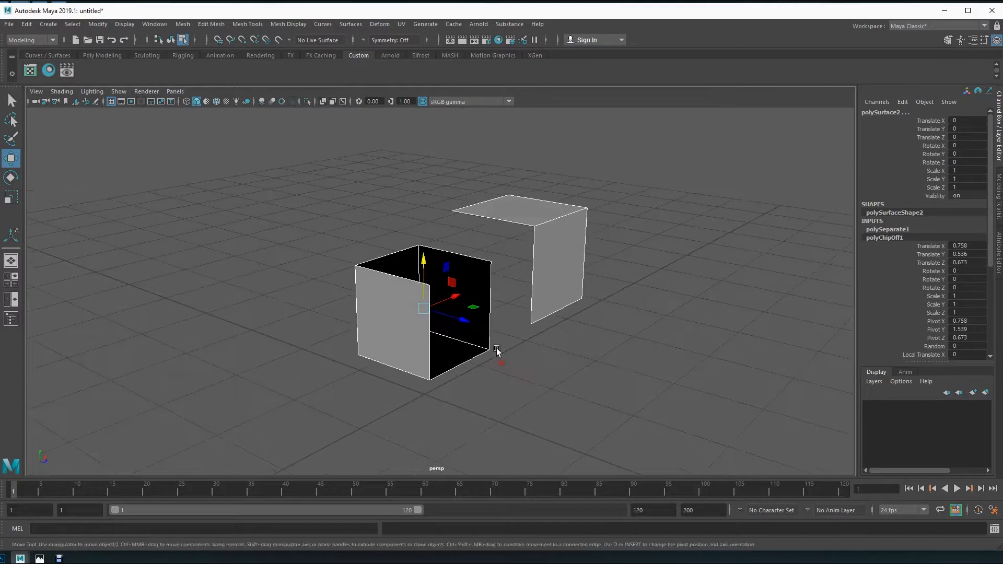
pyautogui.click(62, 92)
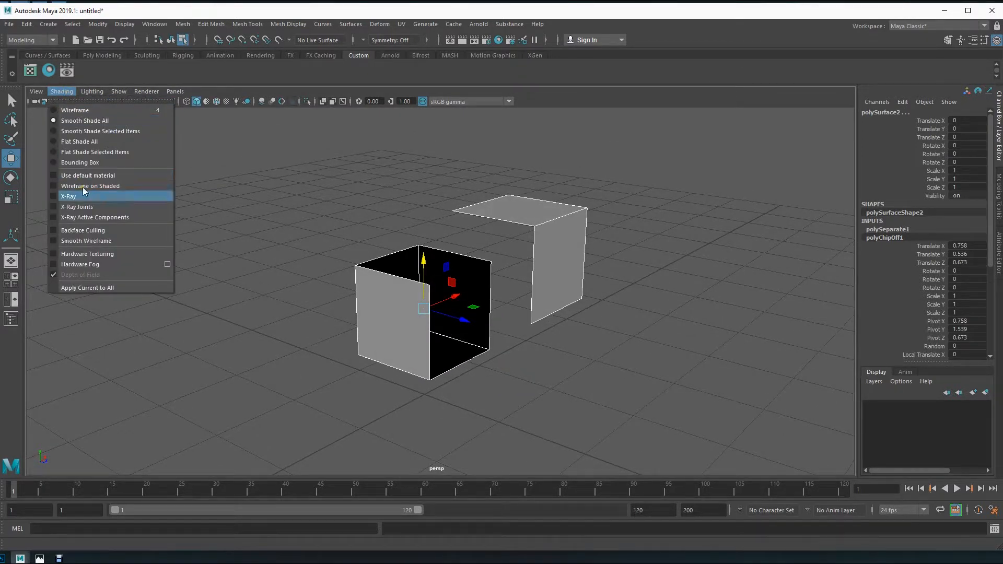
pyautogui.click(82, 230)
pyautogui.keyDown('alt'); pyautogui.moveTo(493, 399); pyautogui.dragTo(418, 367); pyautogui.keyUp('alt')
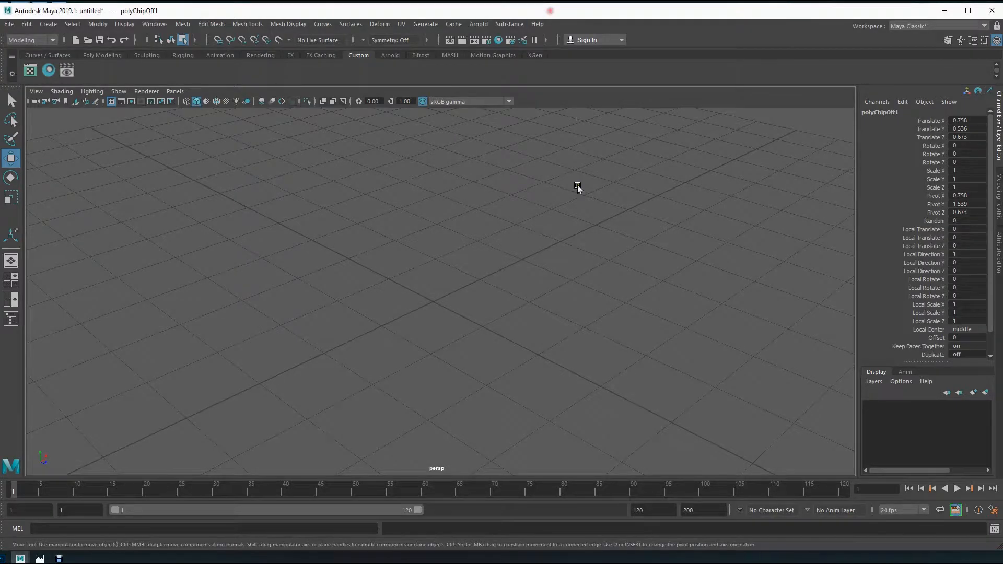
# Step: Start a new scene without saving the changes to the untitled one
pyautogui.scroll(-2, 502, 282)
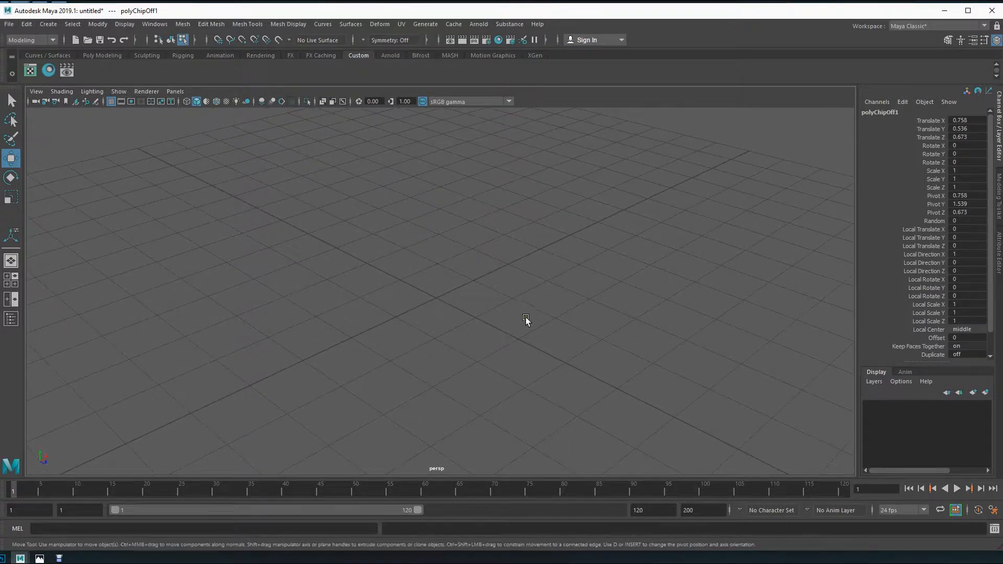
pyautogui.click(11, 24)
pyautogui.click(18, 43)
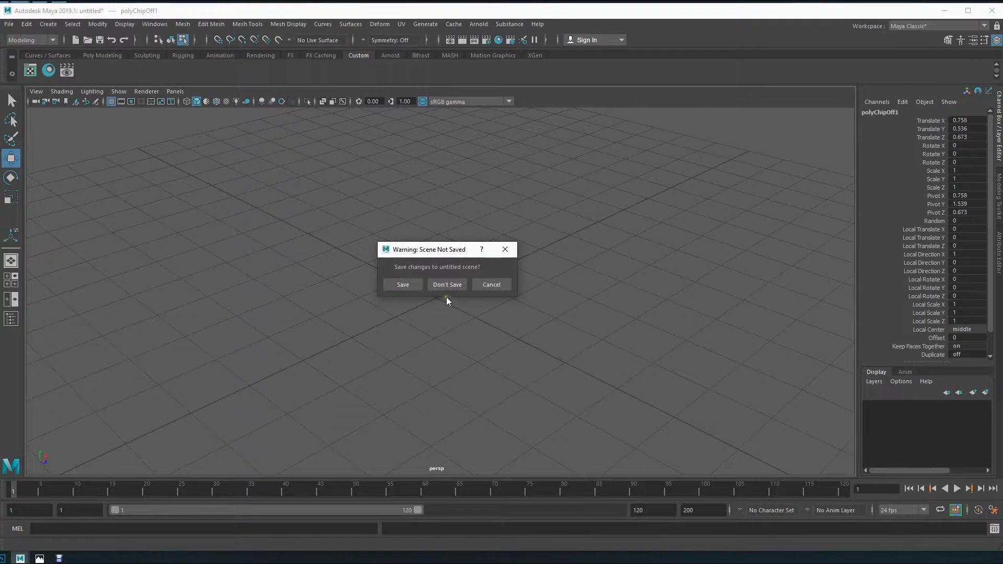
pyautogui.click(448, 282)
pyautogui.keyDown('alt'); pyautogui.moveTo(457, 345); pyautogui.dragTo(454, 339); pyautogui.keyUp('alt')
pyautogui.keyDown('alt'); pyautogui.moveTo(420, 332); pyautogui.dragTo(689, 332, button='right'); pyautogui.keyUp('alt')
pyautogui.keyDown('alt'); pyautogui.moveTo(505, 315); pyautogui.dragTo(513, 315, button='middle'); pyautogui.keyUp('alt')
pyautogui.keyDown('alt'); pyautogui.moveTo(461, 326); pyautogui.dragTo(455, 313); pyautogui.keyUp('alt')
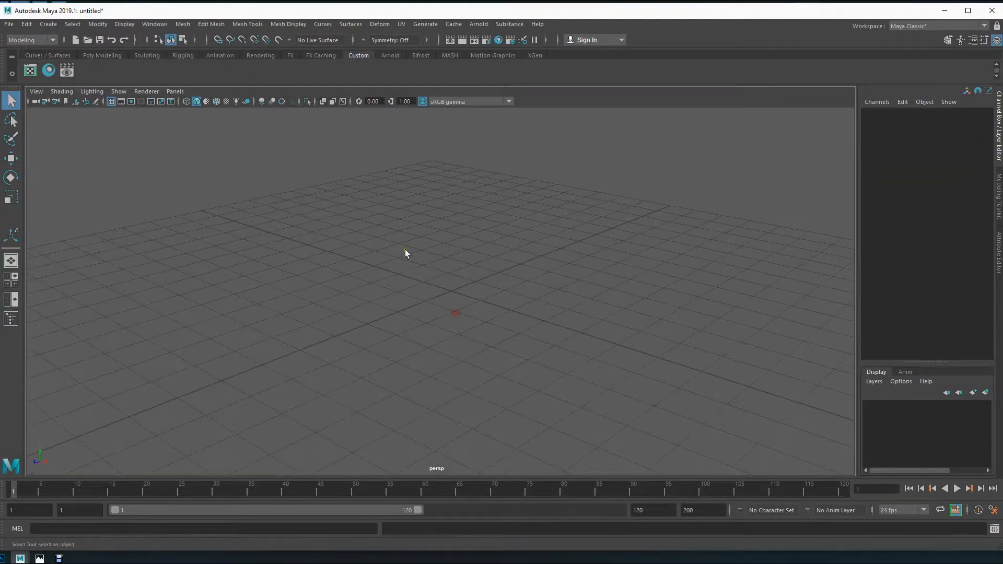
# Step: Show the Outliner beside the perspective view and create a polygon cube at the origin
pyautogui.click(12, 319)
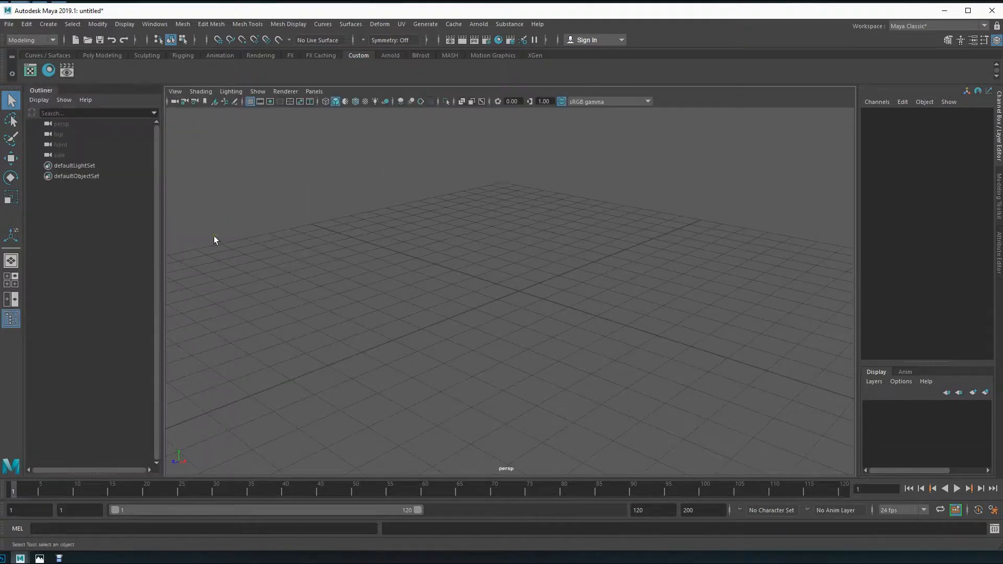
pyautogui.keyDown('alt'); pyautogui.moveTo(567, 307); pyautogui.dragTo(523, 318, button='middle'); pyautogui.keyUp('alt')
pyautogui.keyDown('alt'); pyautogui.moveTo(420, 337); pyautogui.dragTo(577, 327, button='right'); pyautogui.keyUp('alt')
pyautogui.press('space')
pyautogui.moveTo(371, 217); pyautogui.dragTo(541, 281)
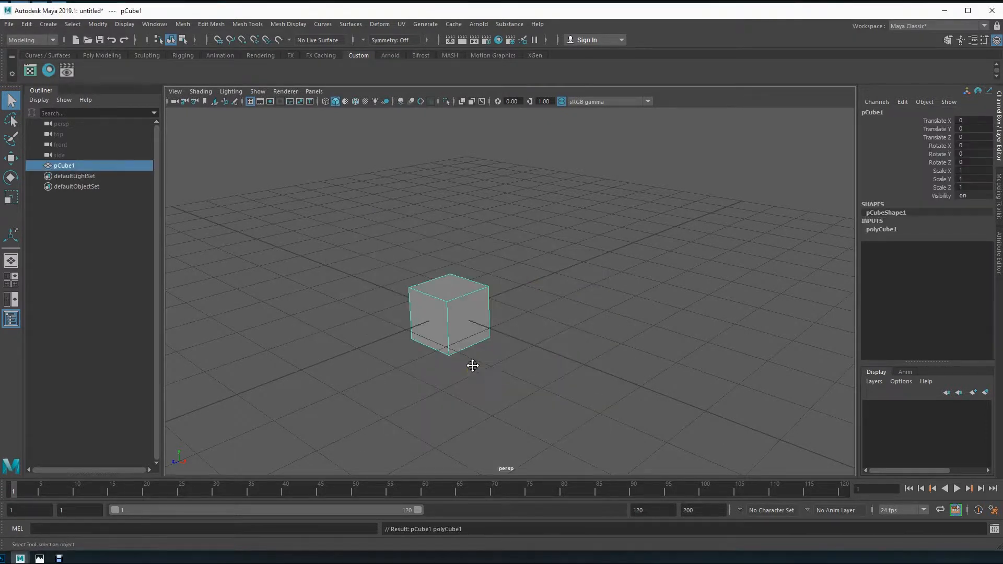
# Step: Select the cube's top face and one adjacent side face, and extract them from the cube
pyautogui.keyDown('alt'); pyautogui.moveTo(473, 365); pyautogui.dragTo(494, 358, button='middle'); pyautogui.keyUp('alt')
pyautogui.press('F11')
pyautogui.click(477, 282)
pyautogui.keyDown('shift'); pyautogui.click(493, 321); pyautogui.keyUp('shift')
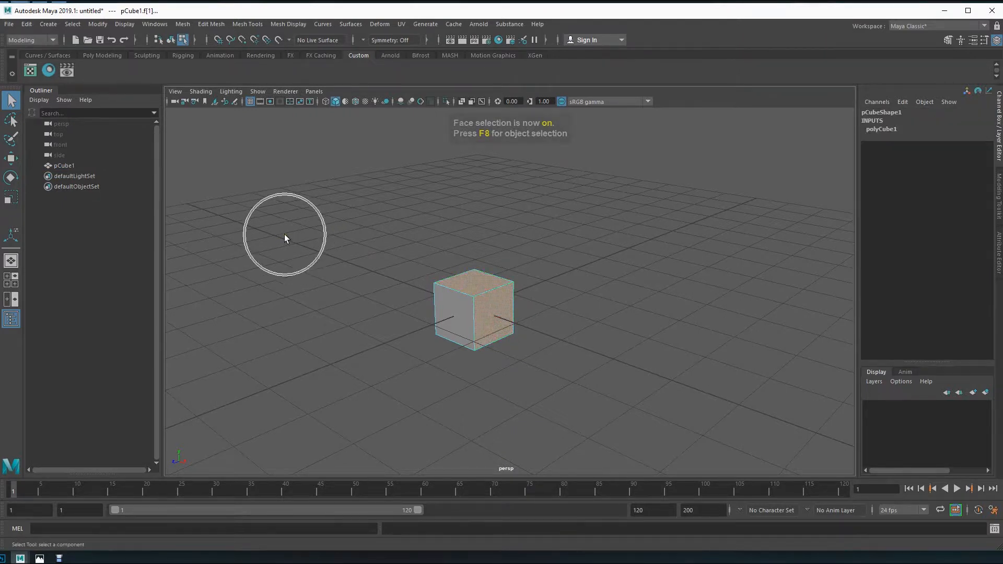
pyautogui.press('space')
pyautogui.moveTo(187, 256); pyautogui.dragTo(226, 509)
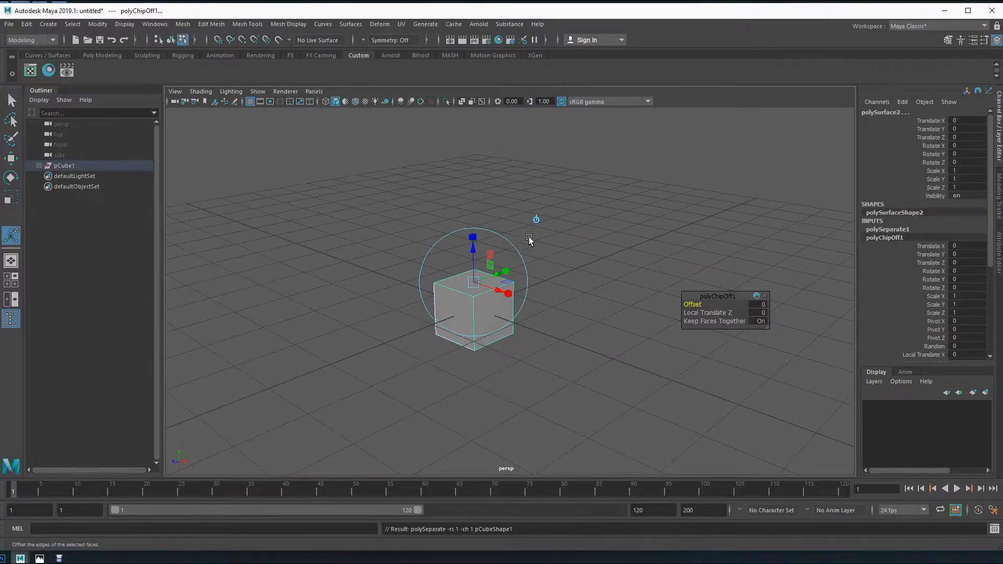
# Step: Move the extracted faces up by about 1.726 in Y, then switch to the Move tool and clear the selection
pyautogui.moveTo(474, 277); pyautogui.dragTo(482, 183)
pyautogui.moveTo(451, 323)
pyautogui.keyDown('alt'); pyautogui.mouseDown()
pyautogui.moveTo(522, 311)
pyautogui.moveTo(566, 331)
pyautogui.moveTo(448, 327)
pyautogui.mouseUp(); pyautogui.keyUp('alt')
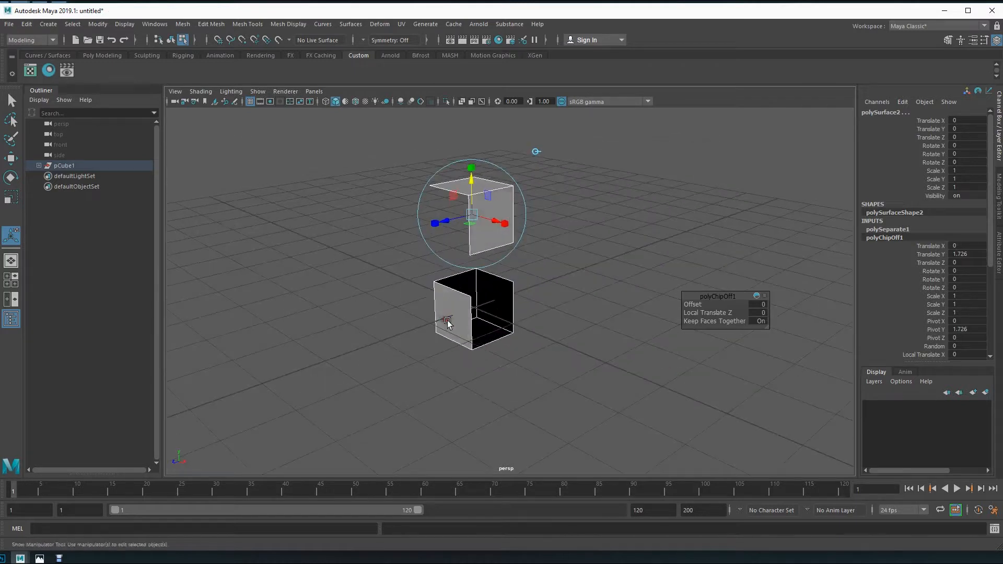
pyautogui.press('w')
pyautogui.click(584, 351)
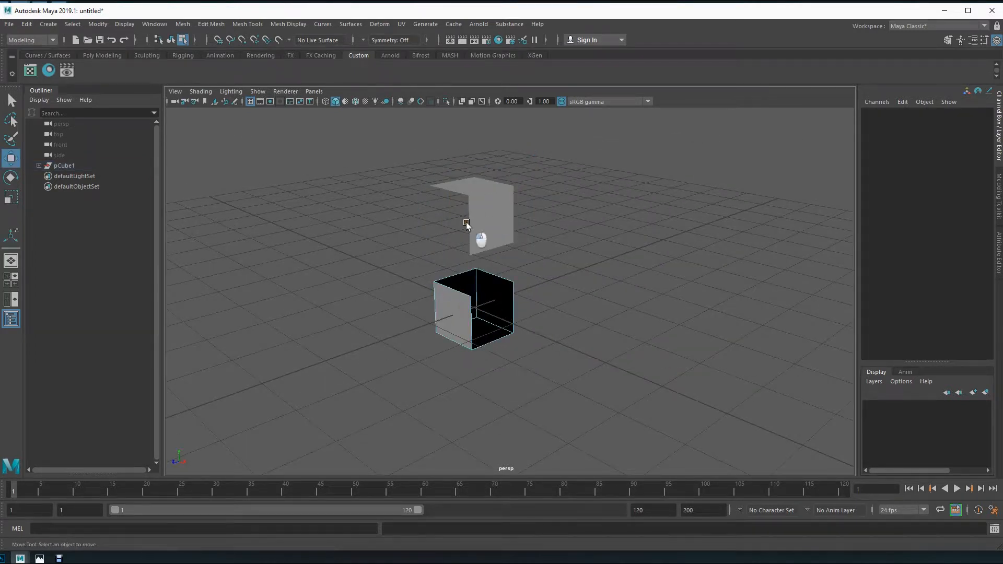
# Step: Return to object selection mode and select the surface made of the two extracted faces
pyautogui.press('F8')
pyautogui.click(522, 360)
pyautogui.keyDown('alt'); pyautogui.moveTo(566, 364); pyautogui.dragTo(462, 387); pyautogui.keyUp('alt')
pyautogui.click(489, 205)
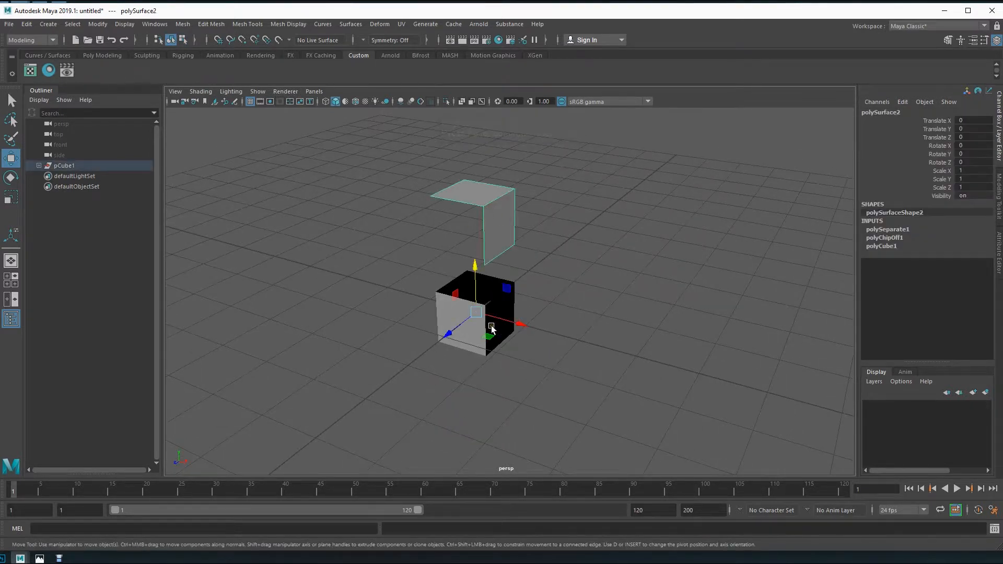
# Step: Try to rotate the extracted surface by about -64.6 degrees in Y, and undo that rotation
pyautogui.press('e')
pyautogui.moveTo(496, 336); pyautogui.dragTo(398, 363)
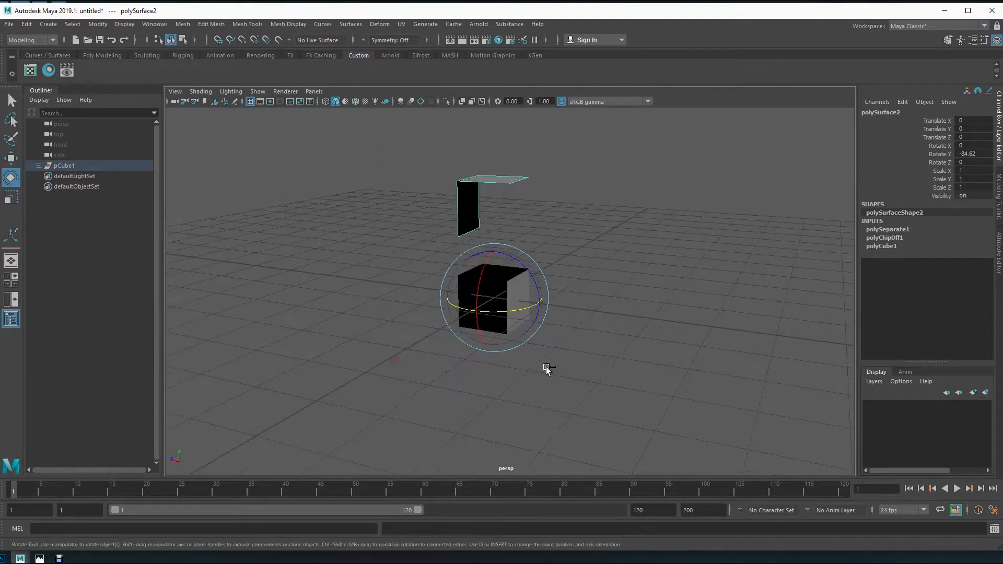
pyautogui.hotkey('ctrl', 'z')
pyautogui.keyDown('alt'); pyautogui.moveTo(336, 355); pyautogui.dragTo(398, 313); pyautogui.keyUp('alt')
pyautogui.press('w')
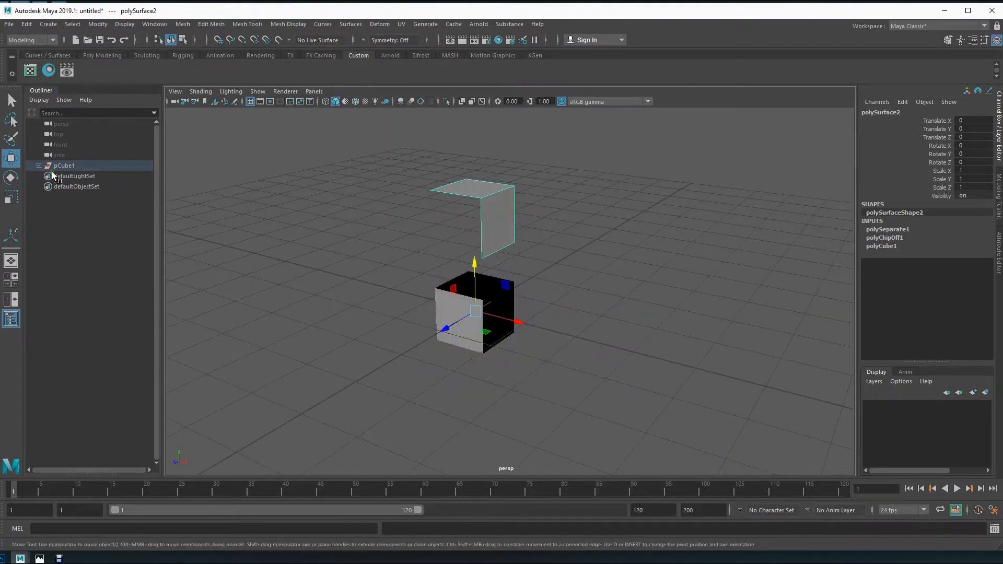
# Step: Expand the pCube1 group in the Outliner and select the lower surface to see which node it is
pyautogui.click(39, 165)
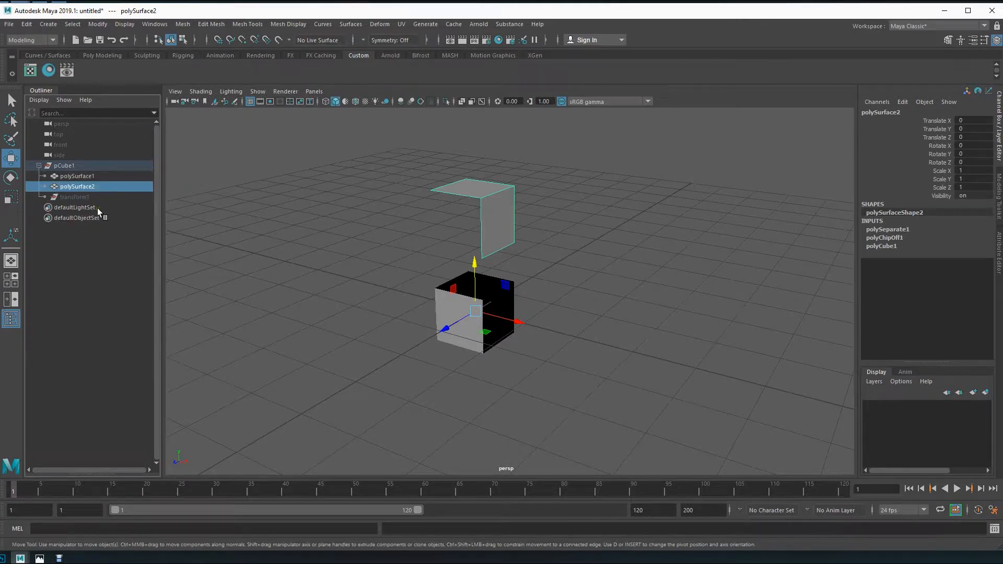
pyautogui.click(67, 166)
pyautogui.moveTo(482, 346)
pyautogui.keyDown('alt'); pyautogui.mouseDown()
pyautogui.moveTo(340, 346)
pyautogui.moveTo(454, 381)
pyautogui.moveTo(481, 365)
pyautogui.mouseUp(); pyautogui.keyUp('alt')
pyautogui.click(481, 366)
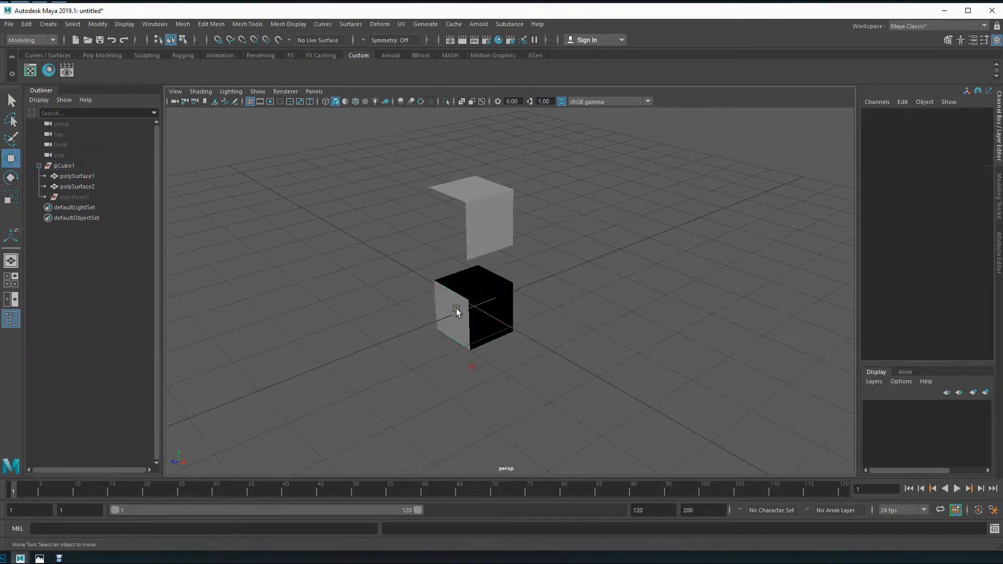
pyautogui.click(456, 308)
# Step: Move the extracted surface down by about 1.16 in Y and offset it horizontally away from the rest of the cube
pyautogui.click(471, 225)
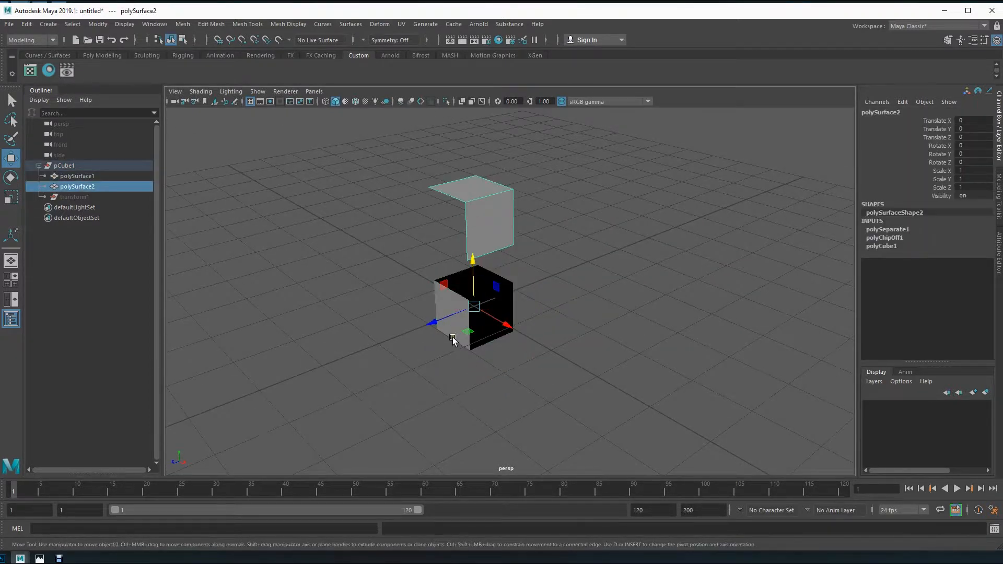
pyautogui.keyDown('alt'); pyautogui.moveTo(461, 394); pyautogui.dragTo(441, 394); pyautogui.keyUp('alt')
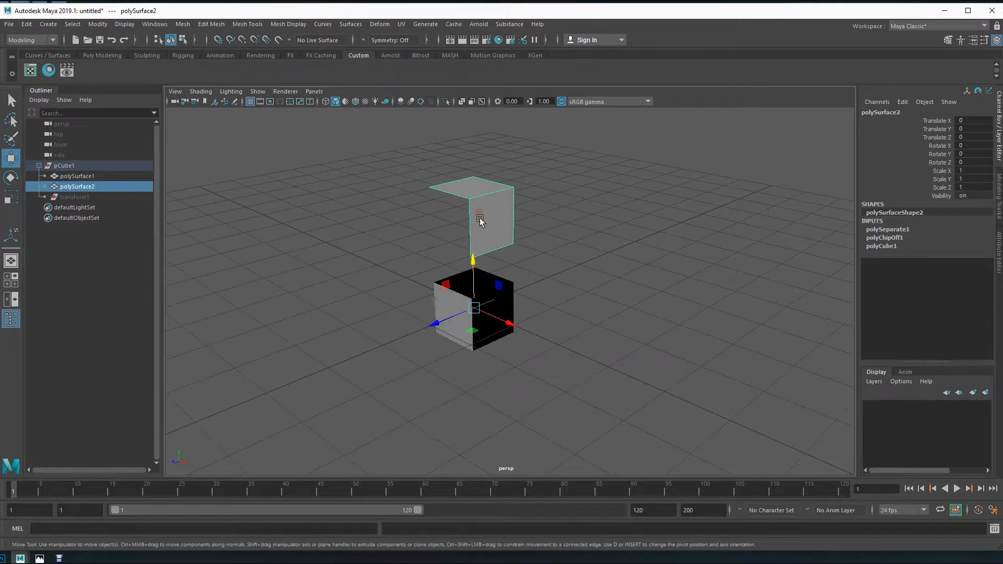
pyautogui.moveTo(472, 261); pyautogui.dragTo(477, 318)
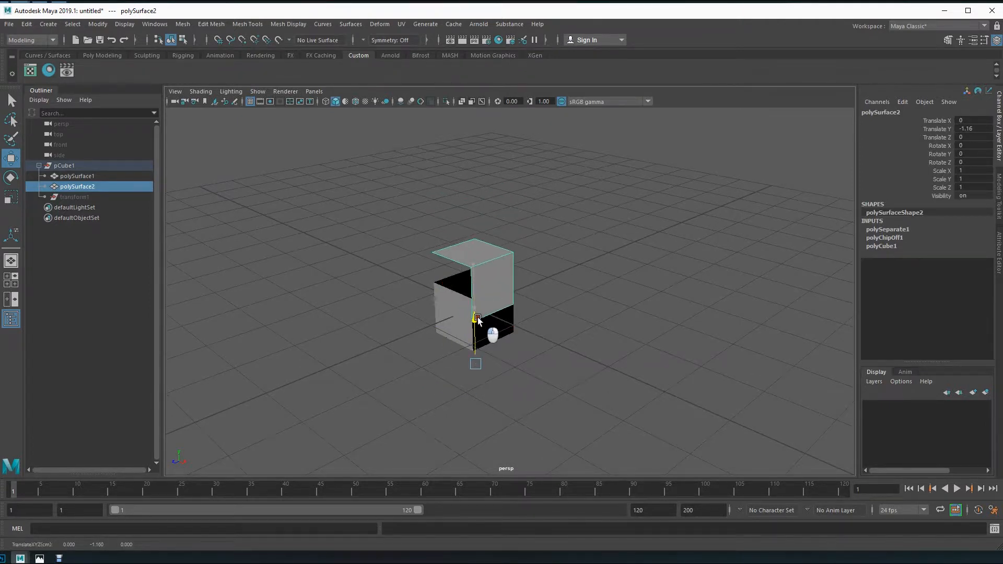
pyautogui.moveTo(473, 391); pyautogui.dragTo(511, 366)
# Step: Add the open cube surface to the selection and combine both surfaces into a single mesh
pyautogui.keyDown('shift'); pyautogui.click(455, 295); pyautogui.keyUp('shift')
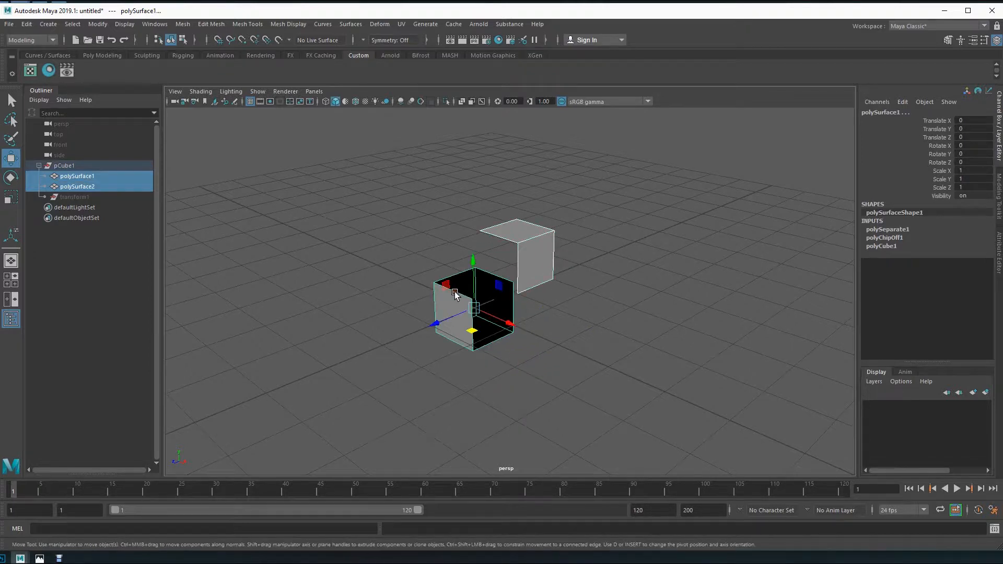
pyautogui.press('space')
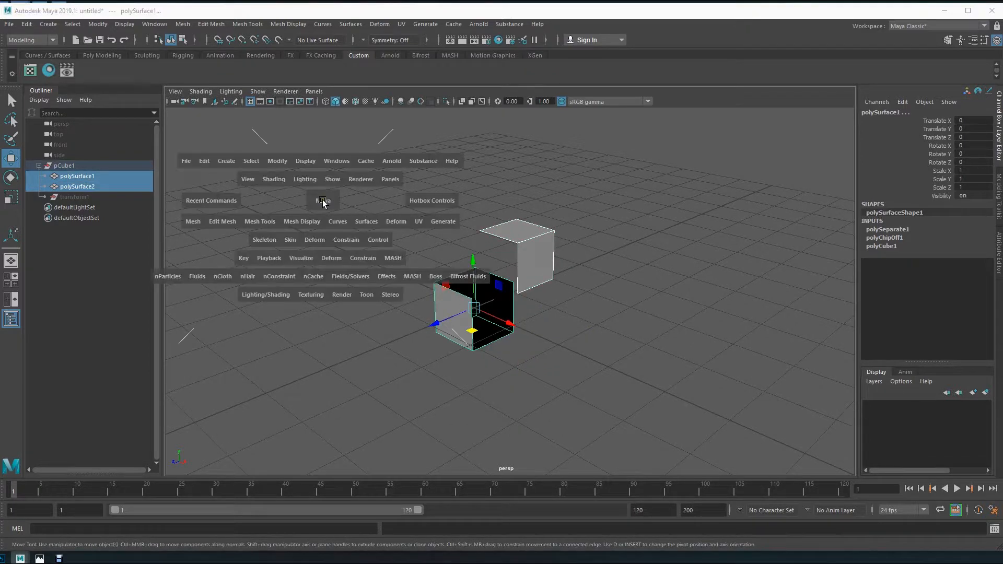
pyautogui.click(200, 224)
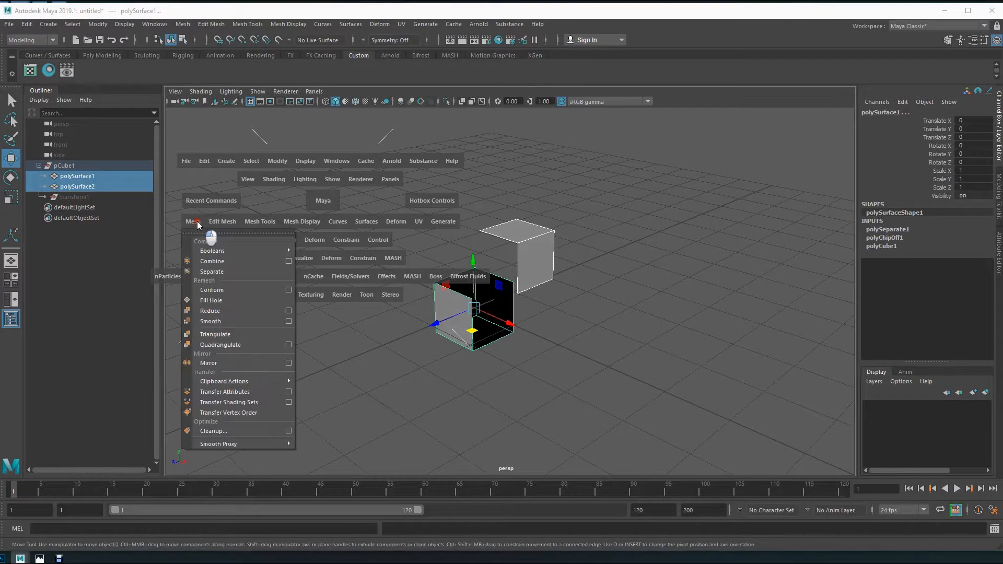
pyautogui.click(210, 259)
pyautogui.keyDown('alt'); pyautogui.moveTo(477, 390); pyautogui.dragTo(482, 359); pyautogui.keyUp('alt')
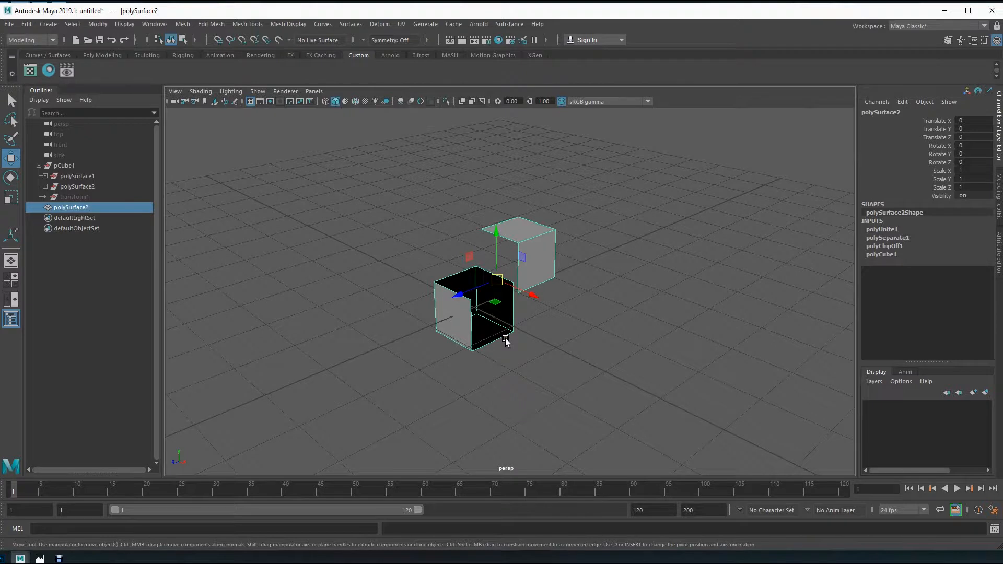
# Step: Inspect the leftover pCube1 group nodes, then select the combined mesh and delete its construction history
pyautogui.click(76, 166)
pyautogui.keyDown('shift'); pyautogui.click(82, 197); pyautogui.keyUp('shift')
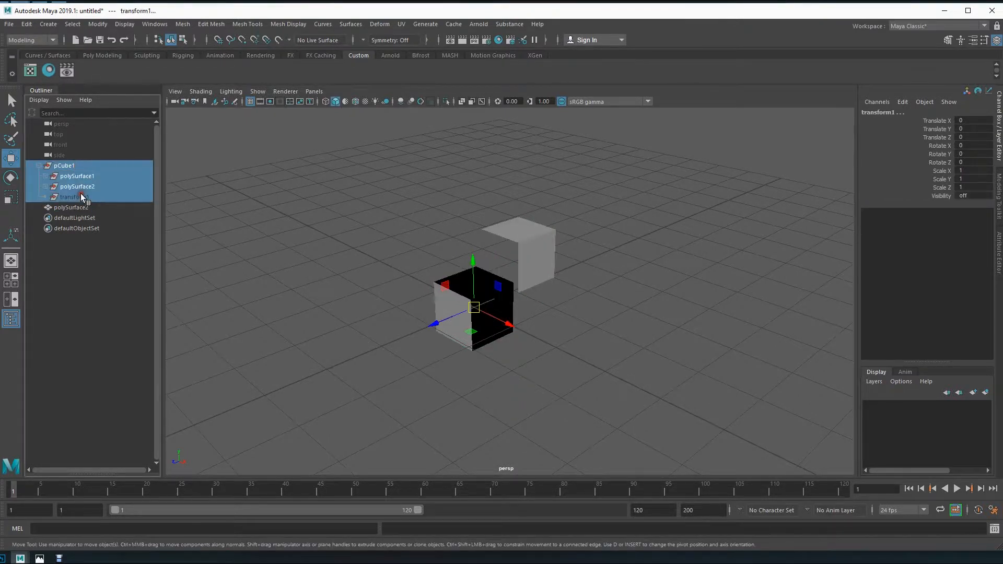
pyautogui.click(70, 208)
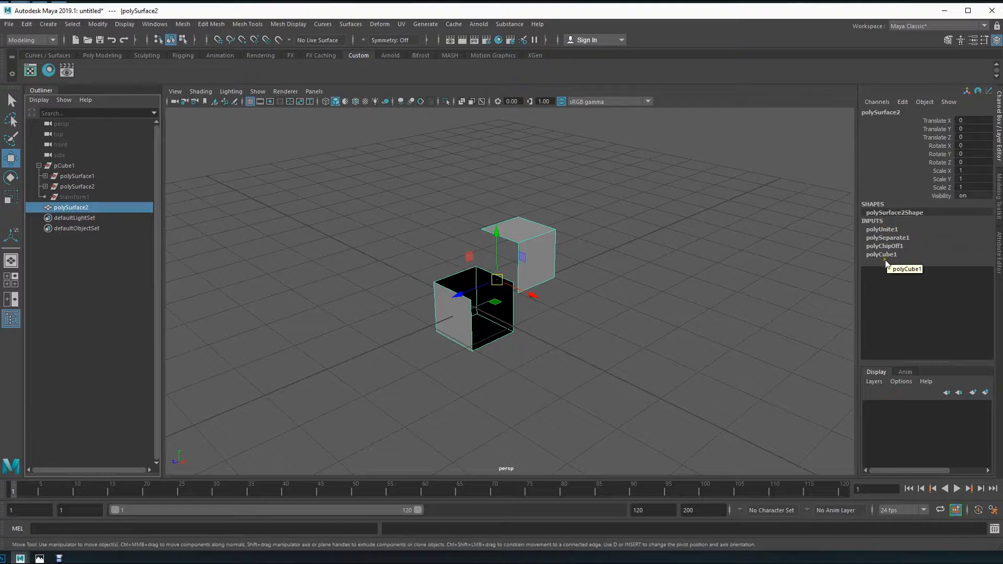
pyautogui.moveTo(522, 352)
pyautogui.keyDown('alt'); pyautogui.mouseDown()
pyautogui.moveTo(539, 349)
pyautogui.moveTo(537, 337)
pyautogui.moveTo(523, 338)
pyautogui.mouseUp(); pyautogui.keyUp('alt')
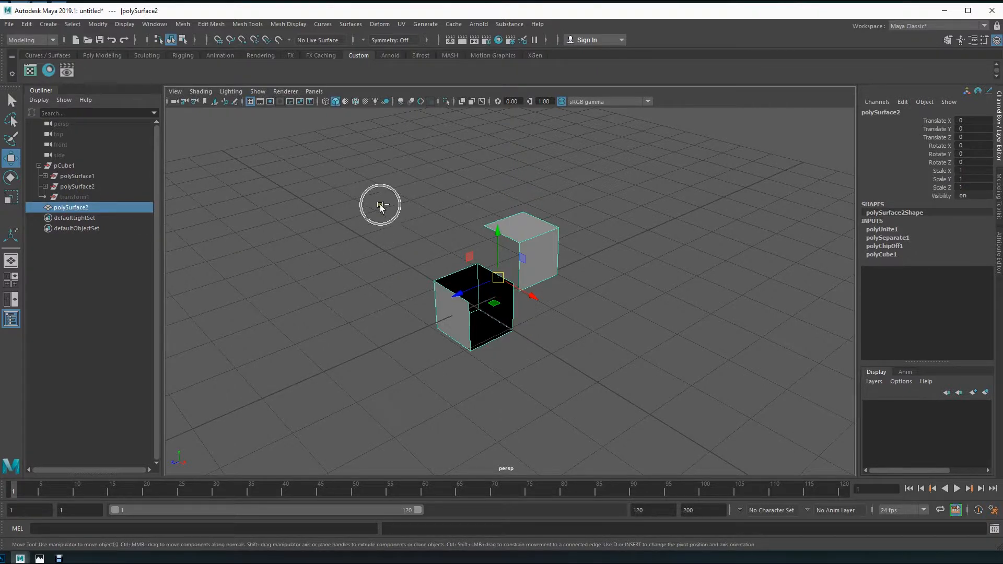
pyautogui.press('space')
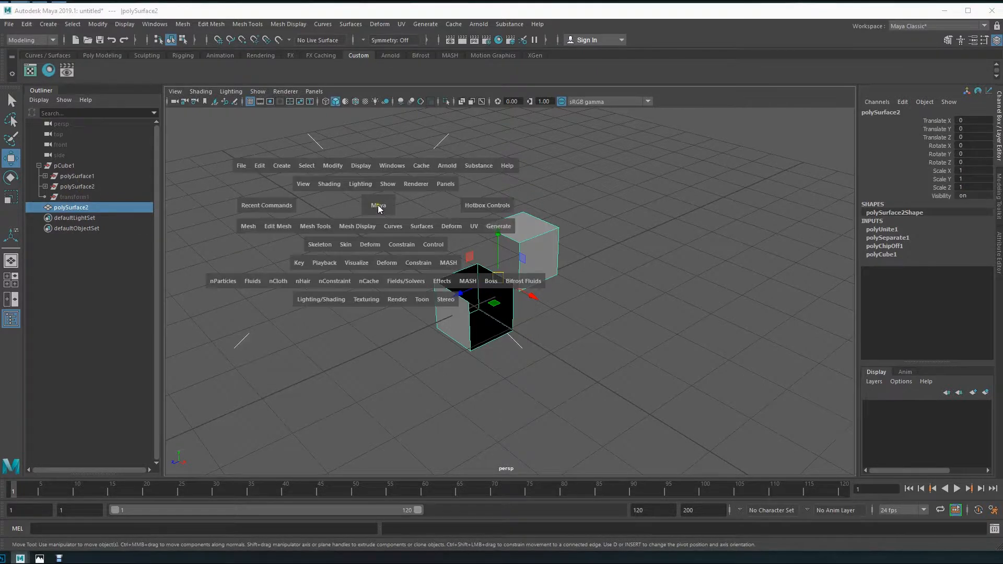
pyautogui.click(260, 166)
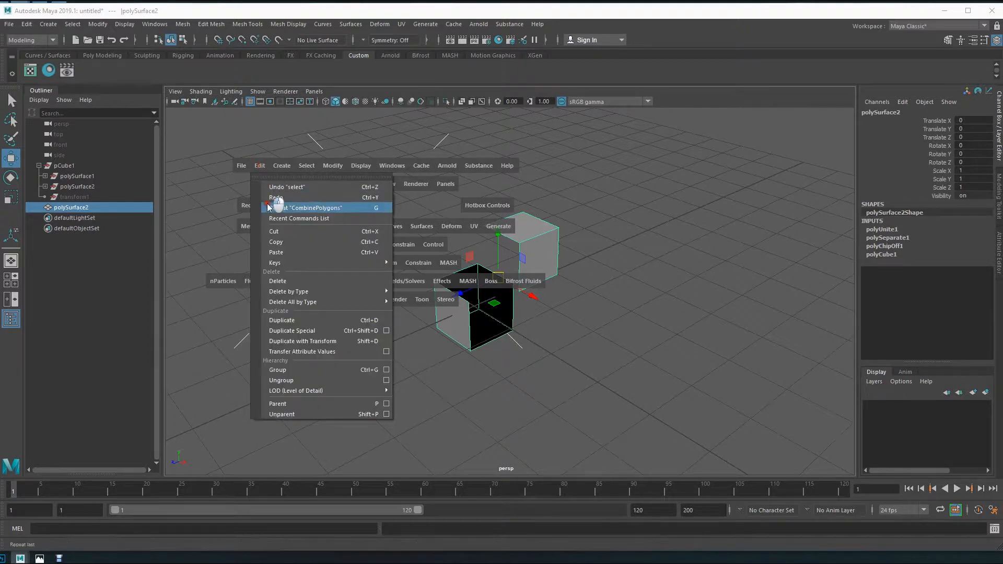
pyautogui.moveTo(298, 291)
pyautogui.click(427, 303)
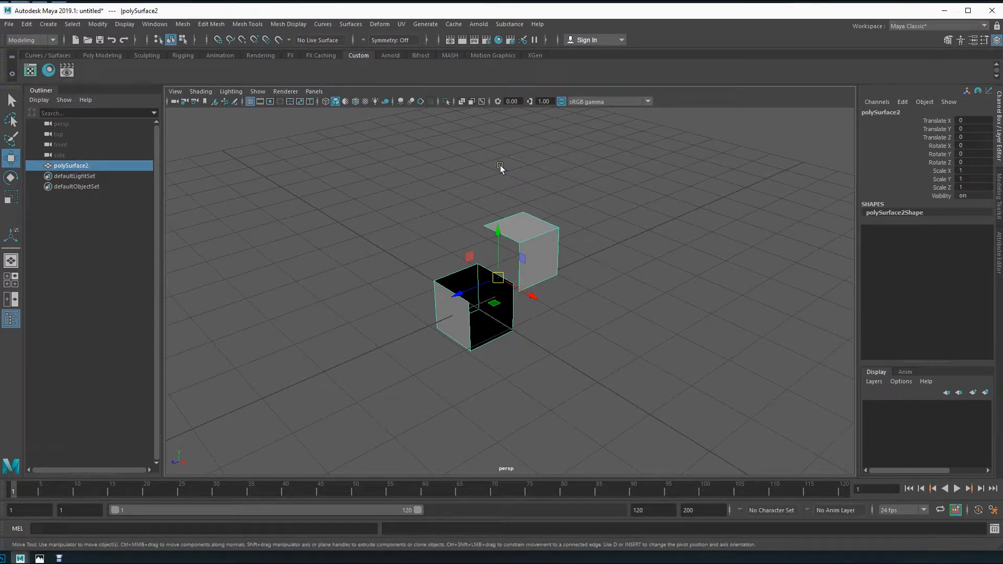
pyautogui.keyDown('alt'); pyautogui.moveTo(360, 332); pyautogui.dragTo(391, 336); pyautogui.keyUp('alt')
pyautogui.keyDown('alt'); pyautogui.moveTo(439, 358); pyautogui.dragTo(470, 373); pyautogui.keyUp('alt')
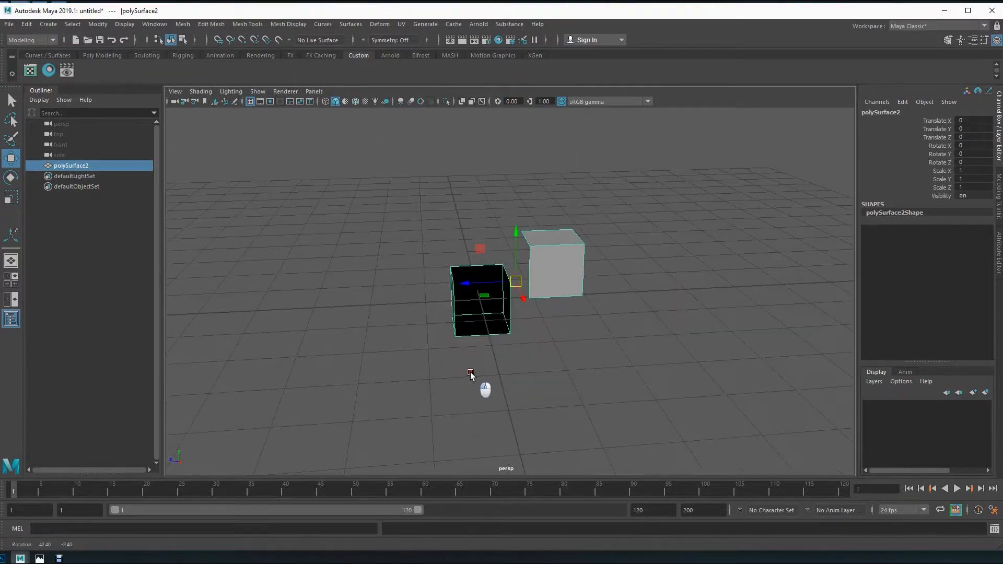
pyautogui.keyDown('alt'); pyautogui.moveTo(387, 343); pyautogui.dragTo(416, 338); pyautogui.keyUp('alt')
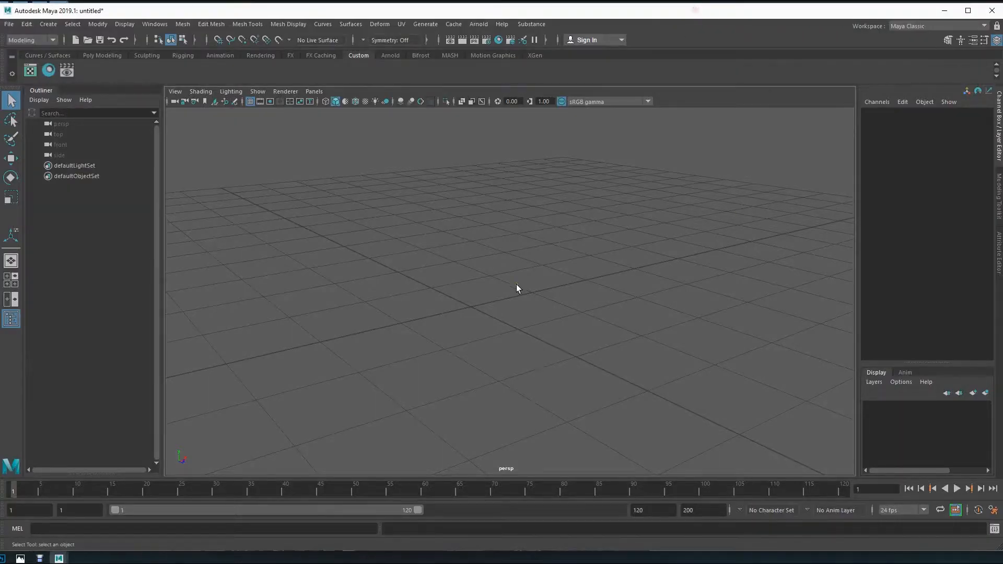
# Step: Create a polygon cylinder at the origin of the empty scene, activate the Move tool and deselect the cylinder
pyautogui.keyDown('alt'); pyautogui.moveTo(498, 316); pyautogui.dragTo(471, 382); pyautogui.keyUp('alt')
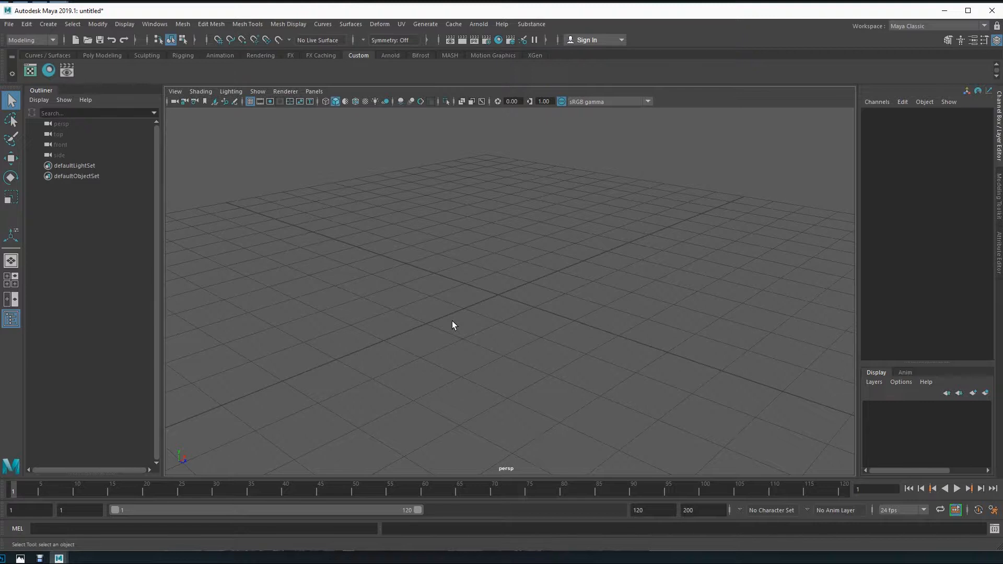
pyautogui.keyDown('alt'); pyautogui.moveTo(475, 293); pyautogui.dragTo(445, 287); pyautogui.keyUp('alt')
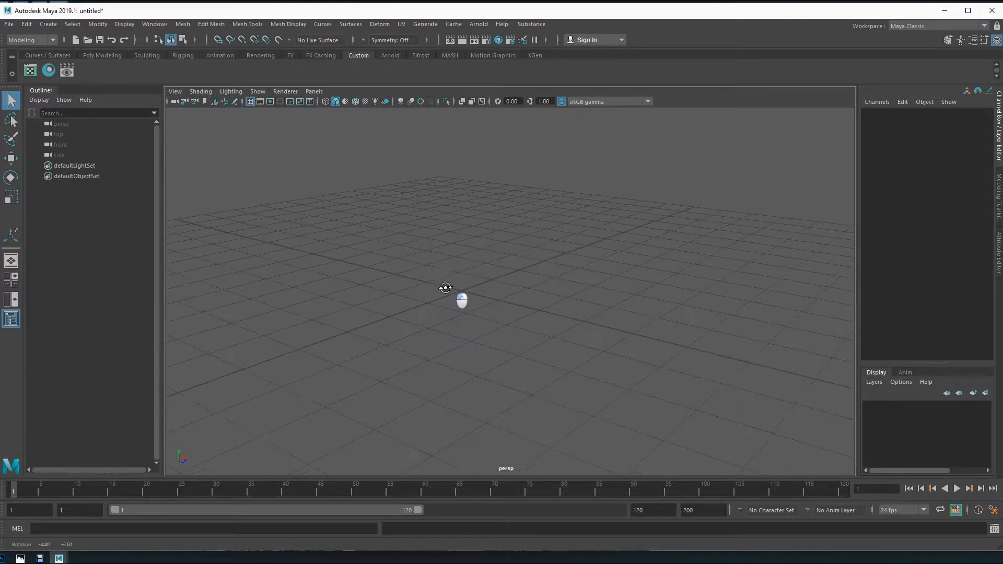
pyautogui.press('space')
pyautogui.moveTo(375, 201); pyautogui.dragTo(537, 268)
pyautogui.press('w')
pyautogui.click(518, 388)
pyautogui.moveTo(517, 388)
pyautogui.keyDown('alt'); pyautogui.mouseDown()
pyautogui.moveTo(562, 354)
pyautogui.moveTo(528, 397)
pyautogui.moveTo(511, 394)
pyautogui.mouseUp(); pyautogui.keyUp('alt')
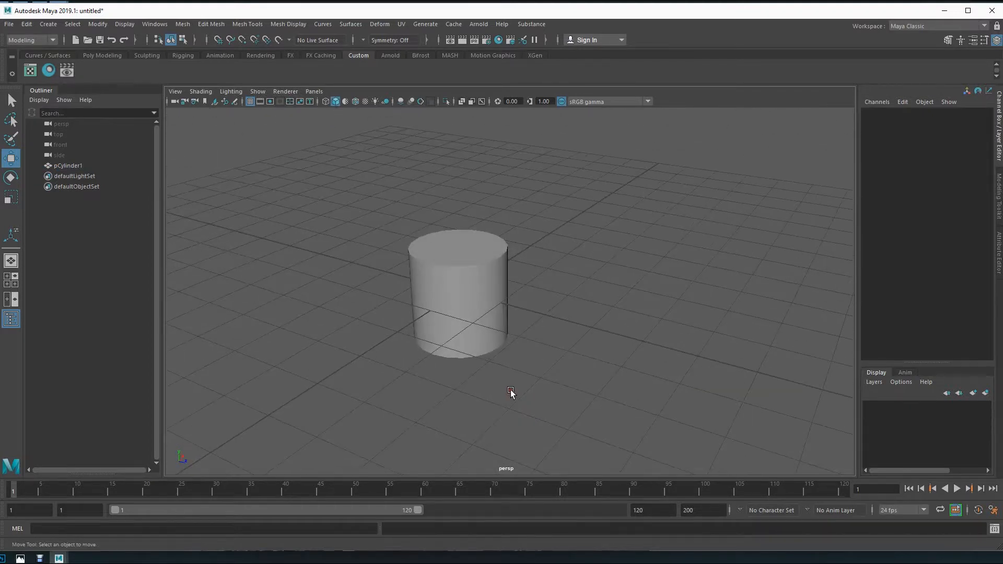
# Step: Select all the cylinder's side faces, apply Harden Edge to them, and return to object mode with nothing selected
pyautogui.click(454, 296)
pyautogui.keyDown('alt'); pyautogui.moveTo(526, 361); pyautogui.dragTo(529, 342); pyautogui.keyUp('alt')
pyautogui.press('F11')
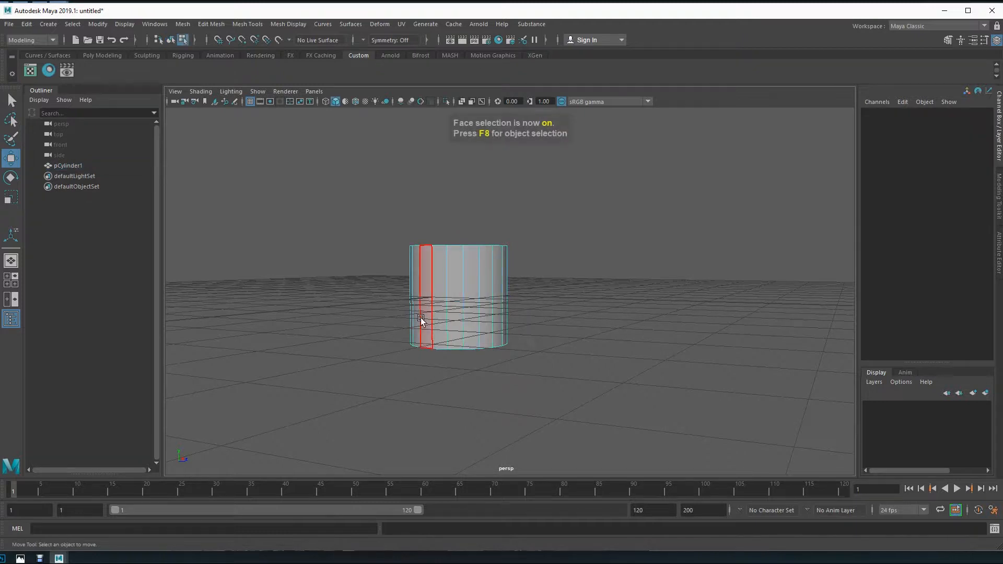
pyautogui.moveTo(372, 283); pyautogui.dragTo(575, 309)
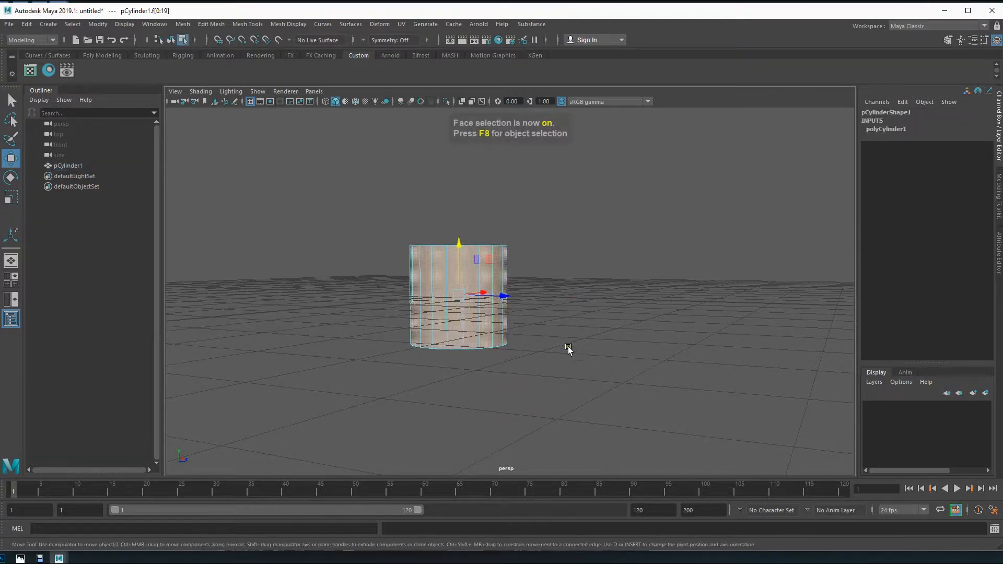
pyautogui.moveTo(448, 327)
pyautogui.keyDown('alt'); pyautogui.mouseDown()
pyautogui.moveTo(459, 354)
pyautogui.moveTo(439, 335)
pyautogui.moveTo(326, 322)
pyautogui.moveTo(435, 327)
pyautogui.mouseUp(); pyautogui.keyUp('alt')
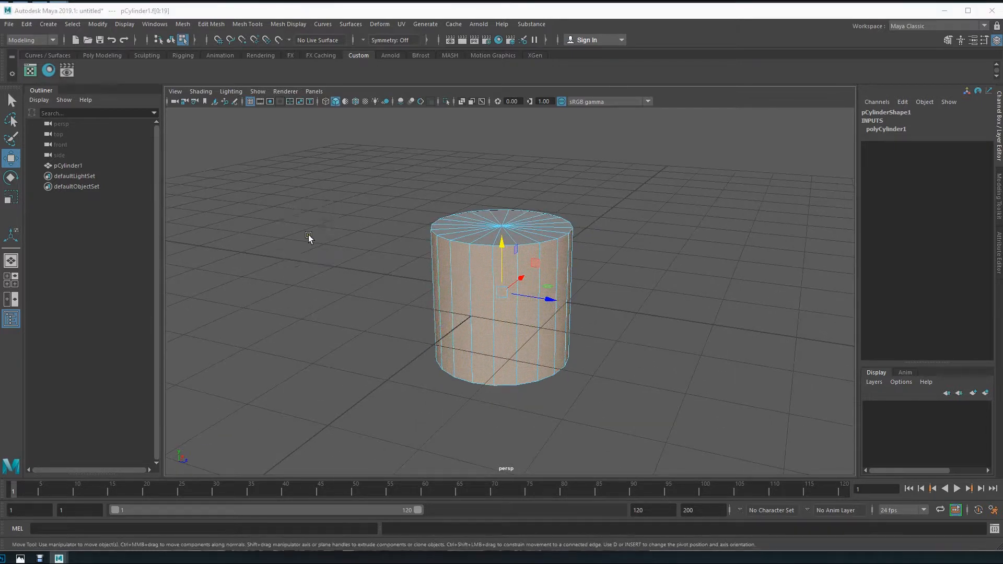
pyautogui.press('space')
pyautogui.click(264, 256)
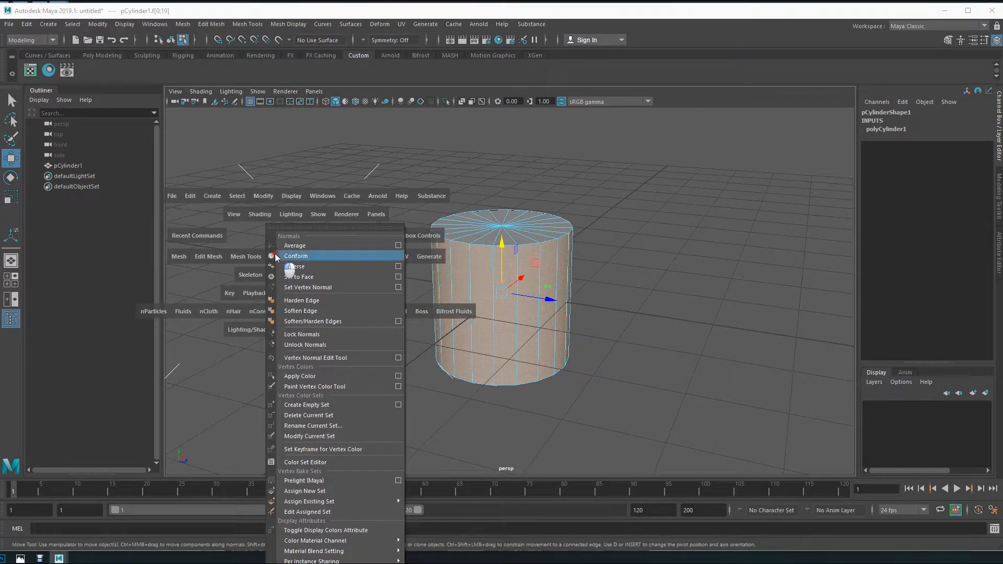
pyautogui.click(298, 300)
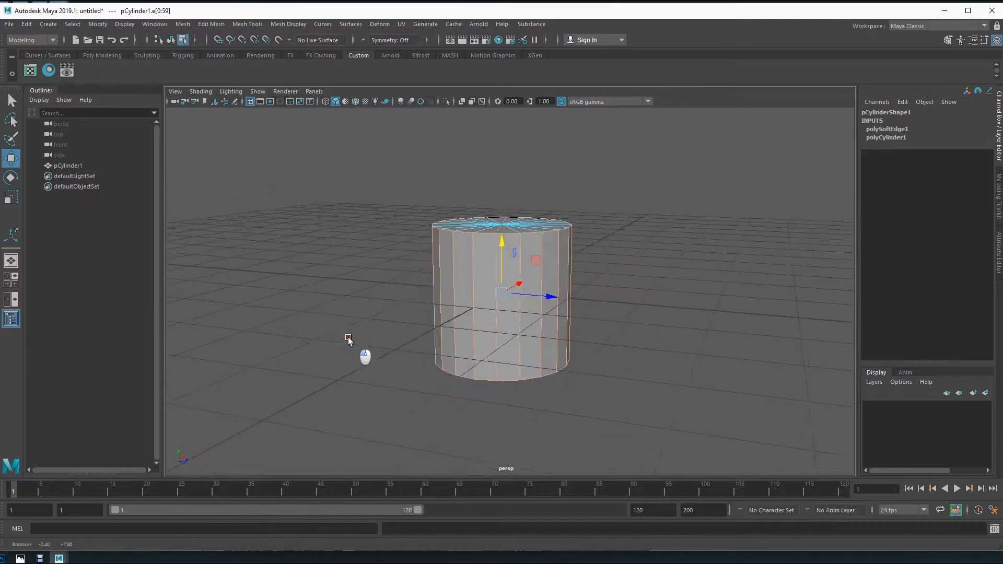
pyautogui.press('F8')
pyautogui.click(308, 306)
pyautogui.keyDown('alt'); pyautogui.moveTo(380, 352); pyautogui.dragTo(425, 328); pyautogui.keyUp('alt')
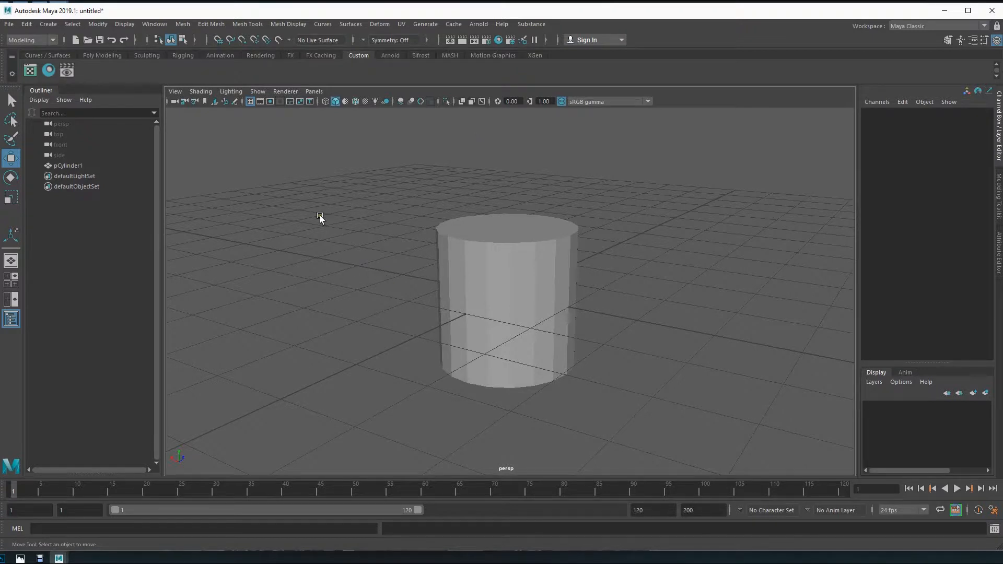
# Step: Add the Harden Edge and Soften Edge commands from the Mesh Display set to the Custom shelf
pyautogui.press('space')
pyautogui.click(261, 237)
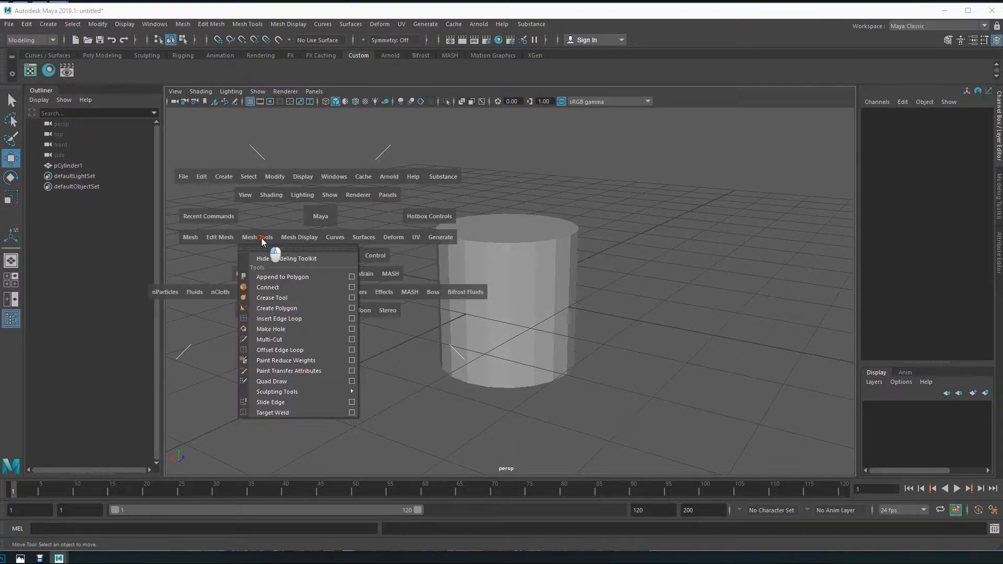
pyautogui.click(306, 237)
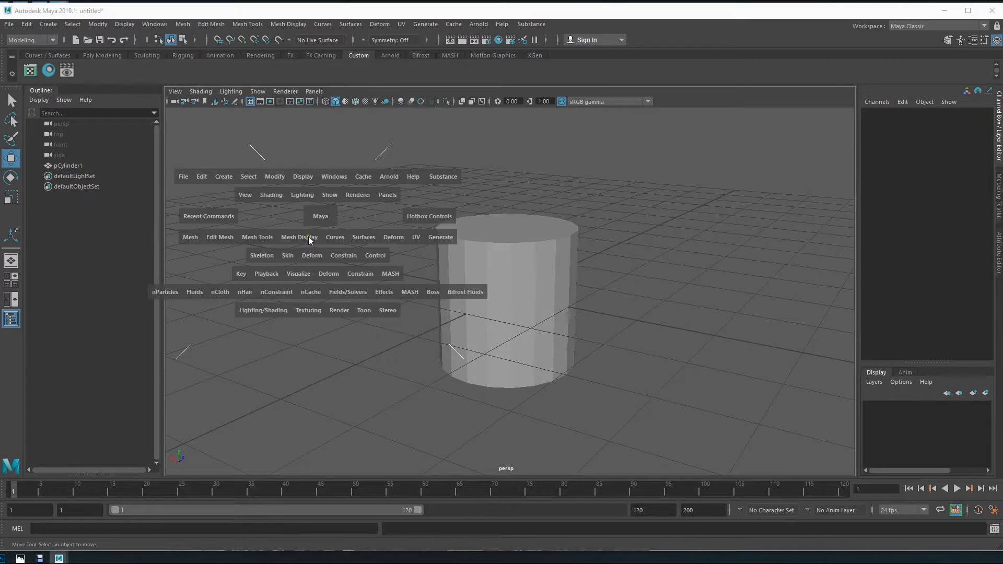
pyautogui.click(308, 237)
pyautogui.moveTo(308, 237); pyautogui.dragTo(323, 302)
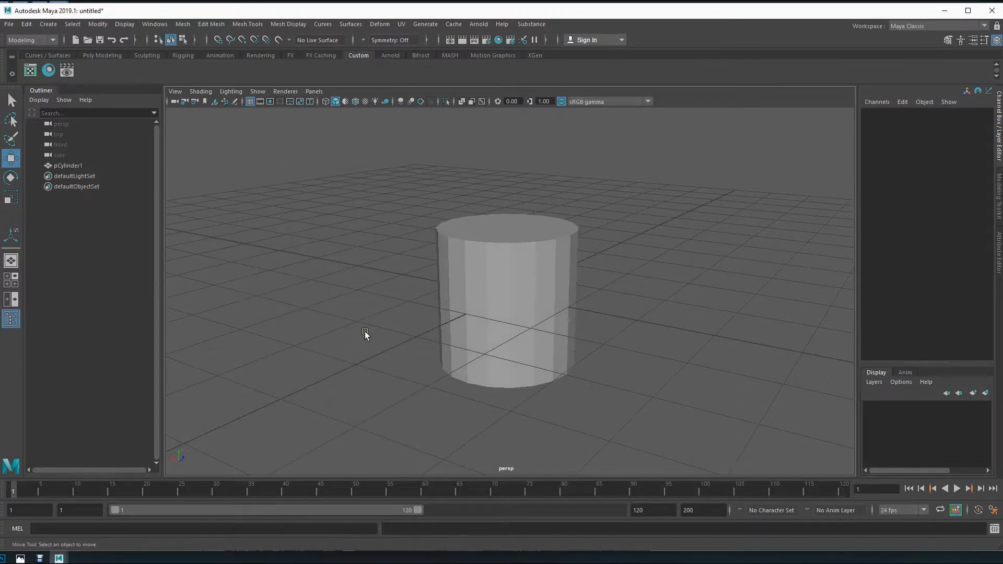
pyautogui.click(296, 25)
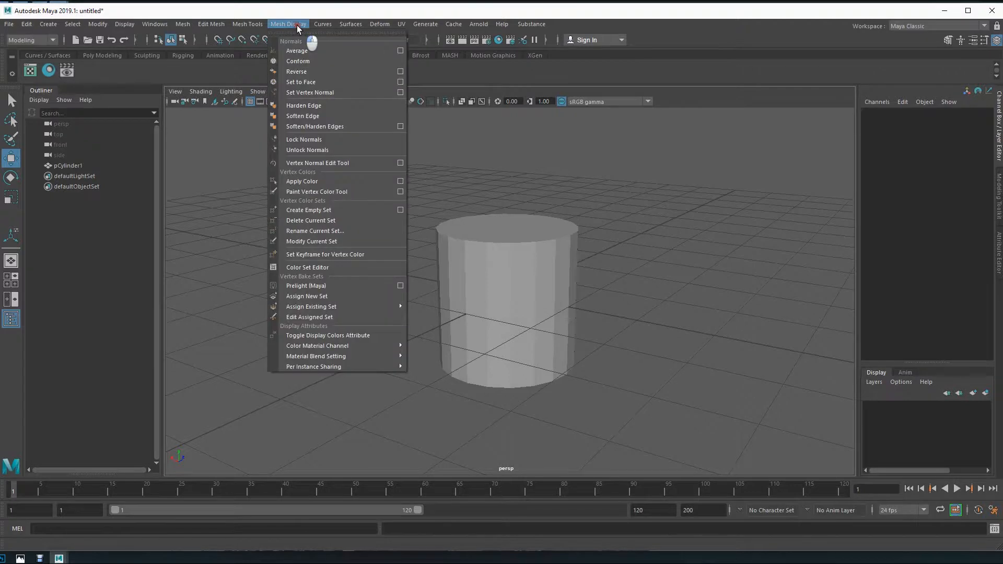
pyautogui.keyDown('ctrl'); pyautogui.keyDown('shift'); pyautogui.click(306, 115); pyautogui.keyUp('shift'); pyautogui.keyUp('ctrl')
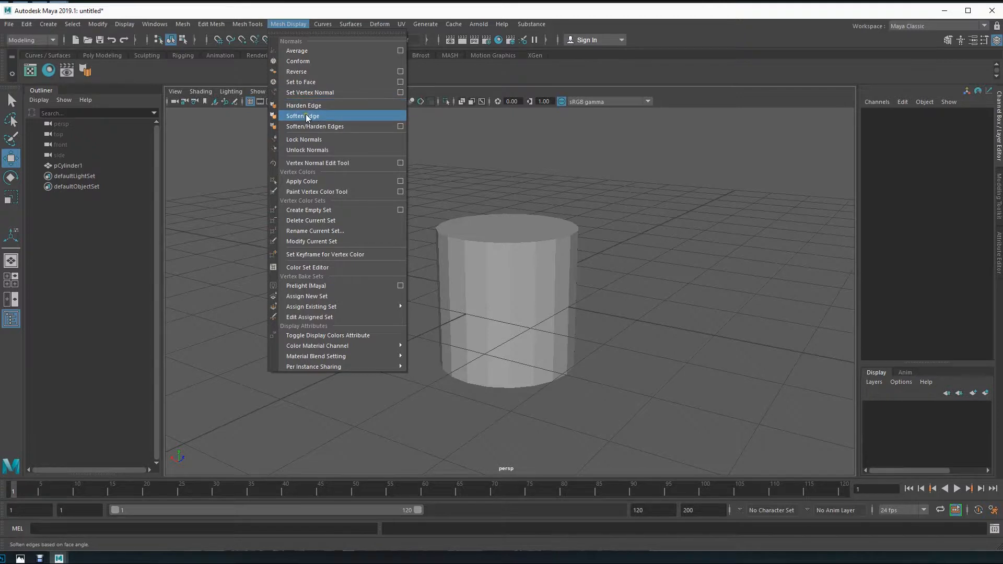
pyautogui.click(299, 25)
# Step: Select the cylinder's vertical side edges, apply Soften Edge to them, and return to object mode with nothing selected
pyautogui.click(470, 296)
pyautogui.keyDown('alt'); pyautogui.moveTo(496, 314); pyautogui.dragTo(445, 309); pyautogui.keyUp('alt')
pyautogui.hotkey('ctrl', 'F10')
pyautogui.keyDown('alt'); pyautogui.moveTo(638, 299); pyautogui.dragTo(598, 381); pyautogui.keyUp('alt')
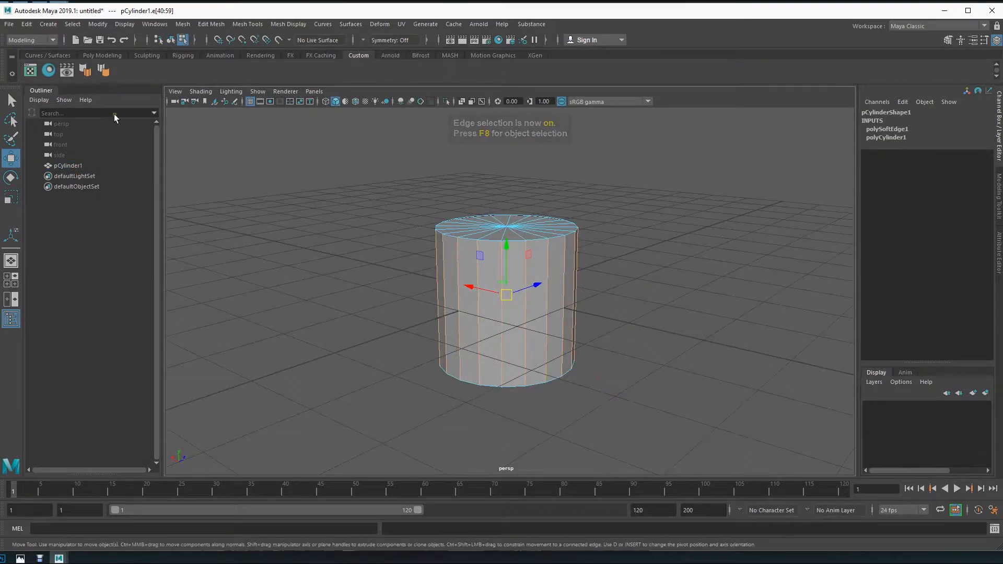
pyautogui.click(104, 70)
pyautogui.press('F8')
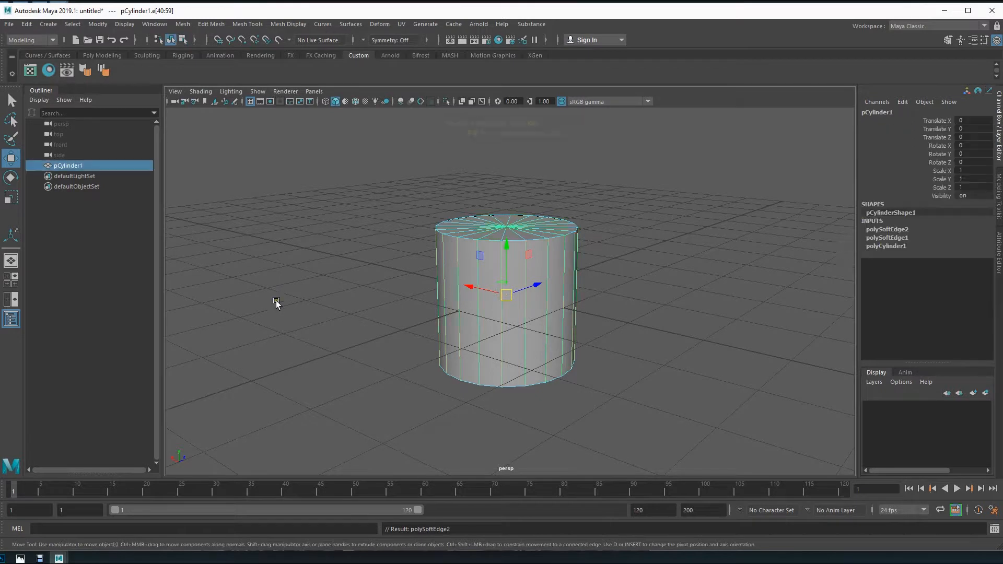
pyautogui.click(276, 304)
pyautogui.keyDown('alt'); pyautogui.moveTo(388, 354); pyautogui.dragTo(419, 359); pyautogui.keyUp('alt')
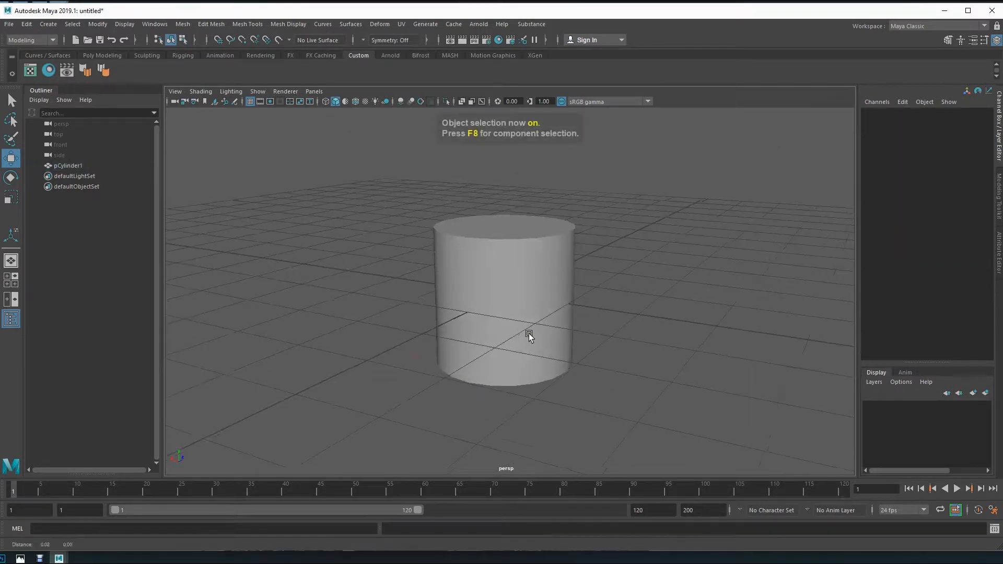
# Step: Create a polygon sphere and move it beside the cylinder to about X -2.6, Z 1.16
pyautogui.keyDown('alt'); pyautogui.moveTo(529, 336); pyautogui.dragTo(577, 310); pyautogui.keyUp('alt')
pyautogui.press('space')
pyautogui.click(462, 232)
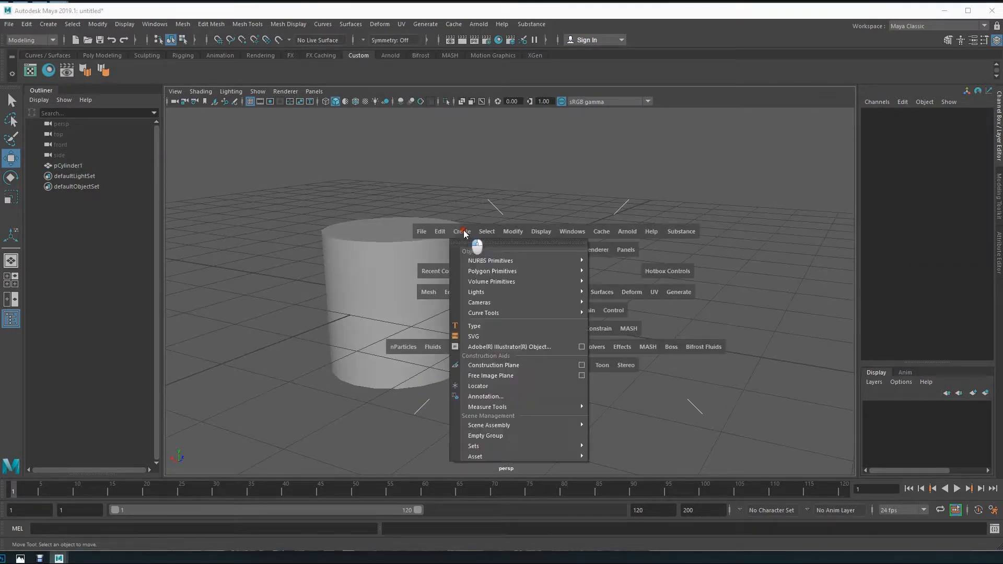
pyautogui.moveTo(491, 271)
pyautogui.click(609, 281)
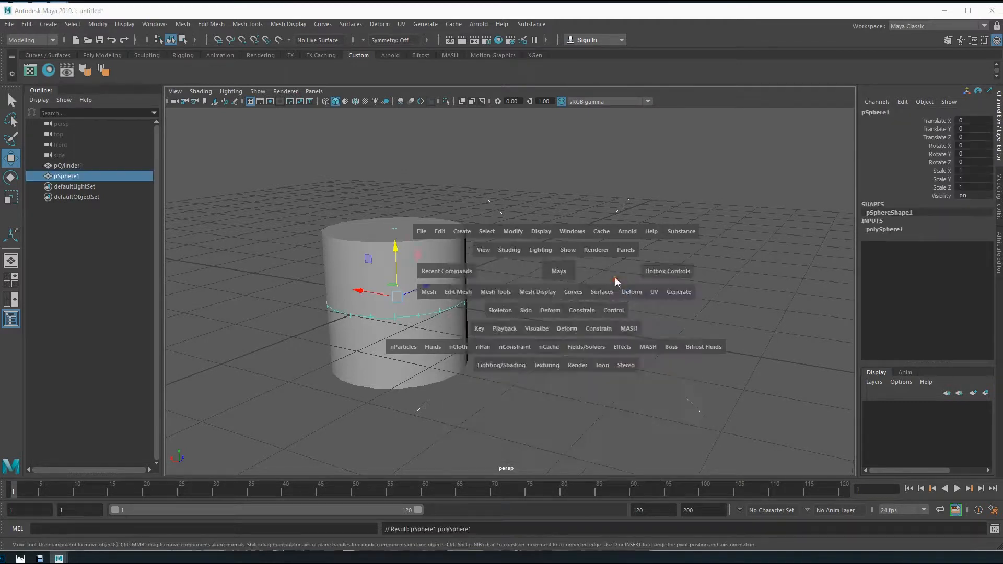
pyautogui.moveTo(387, 281); pyautogui.dragTo(588, 288)
pyautogui.click(636, 412)
pyautogui.keyDown('alt'); pyautogui.moveTo(636, 413); pyautogui.dragTo(612, 316); pyautogui.keyUp('alt')
pyautogui.click(610, 285)
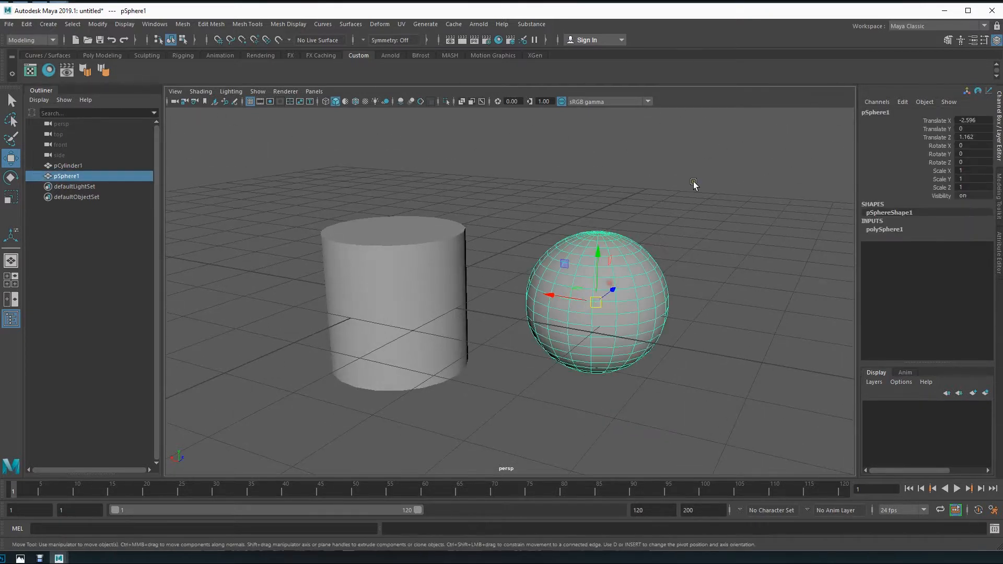
# Step: Apply Harden Edge to the whole sphere and deselect it to compare its shading with the cylinder
pyautogui.click(86, 70)
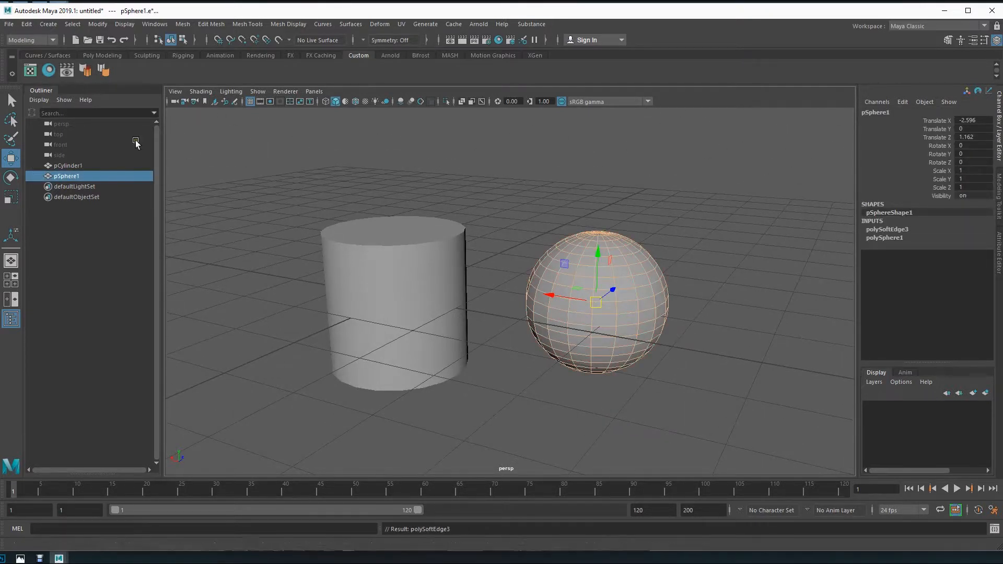
pyautogui.click(606, 388)
pyautogui.moveTo(684, 425)
pyautogui.keyDown('alt'); pyautogui.mouseDown()
pyautogui.moveTo(685, 331)
pyautogui.moveTo(675, 438)
pyautogui.moveTo(676, 419)
pyautogui.mouseUp(); pyautogui.keyUp('alt')
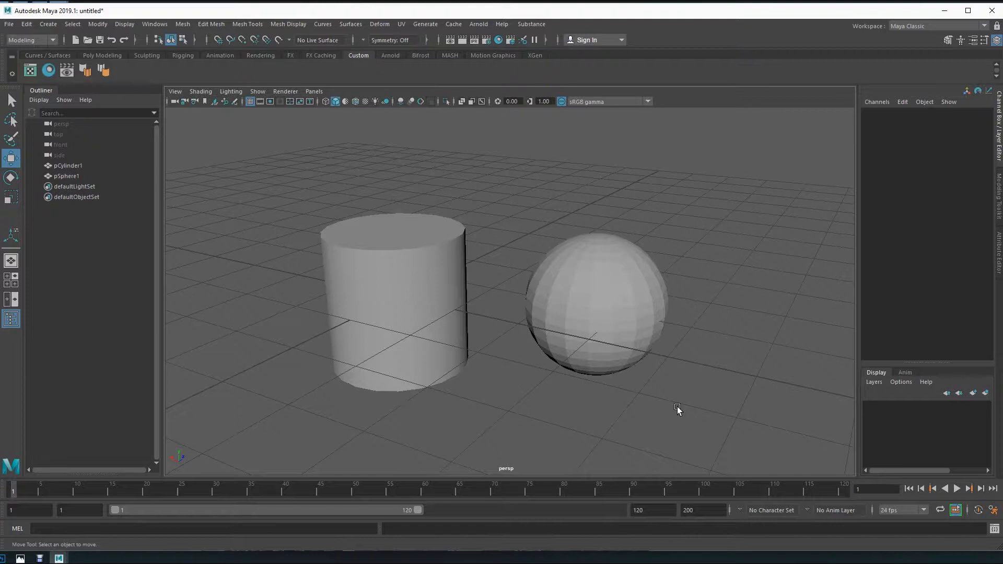
pyautogui.keyDown('alt'); pyautogui.moveTo(665, 349); pyautogui.dragTo(625, 351); pyautogui.keyUp('alt')
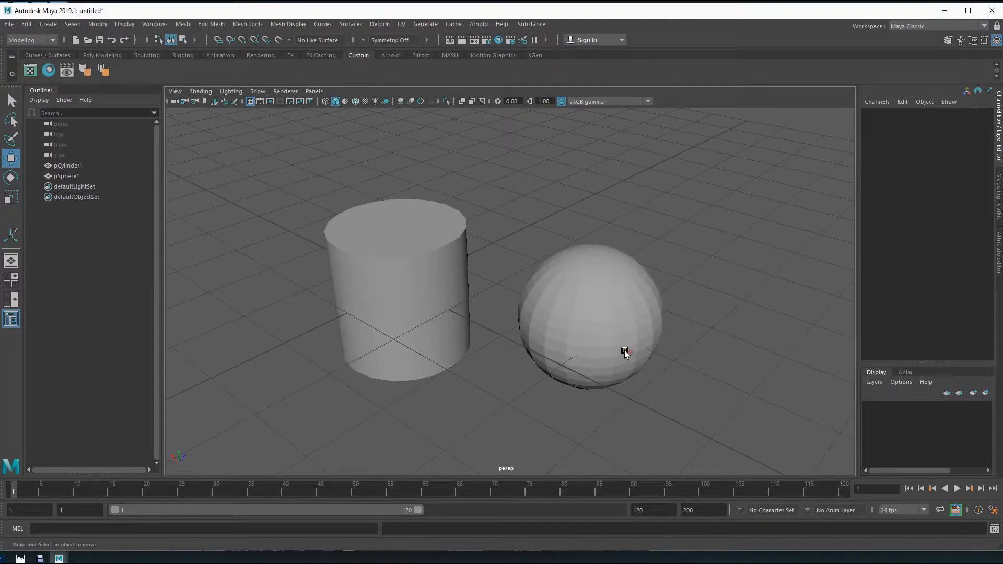
# Step: Delete the sphere and the cylinder to empty the scene
pyautogui.click(587, 314)
pyautogui.press('Delete')
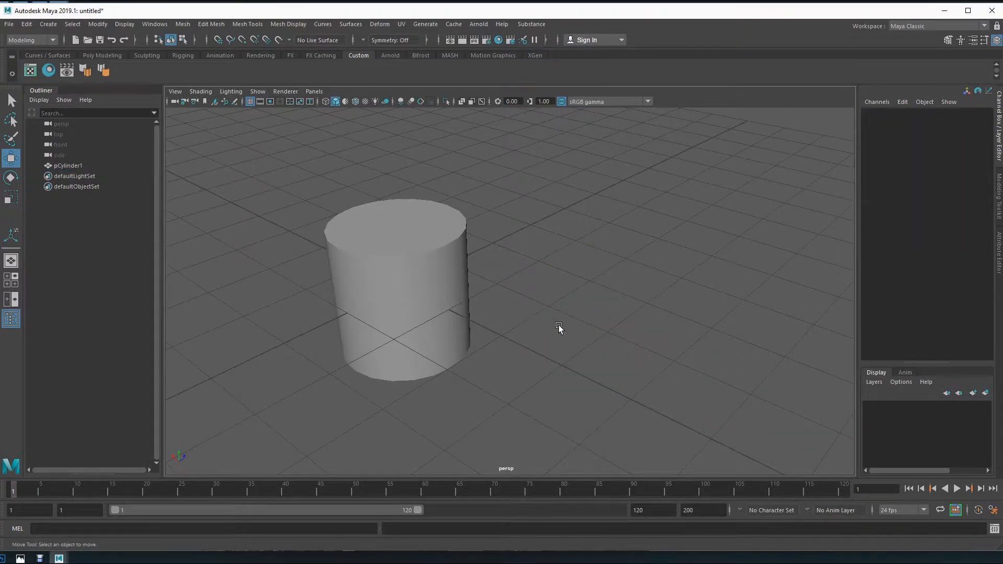
pyautogui.keyDown('alt'); pyautogui.moveTo(522, 330); pyautogui.dragTo(609, 327, button='middle'); pyautogui.keyUp('alt')
pyautogui.keyDown('alt'); pyautogui.moveTo(643, 308); pyautogui.dragTo(579, 276); pyautogui.keyUp('alt')
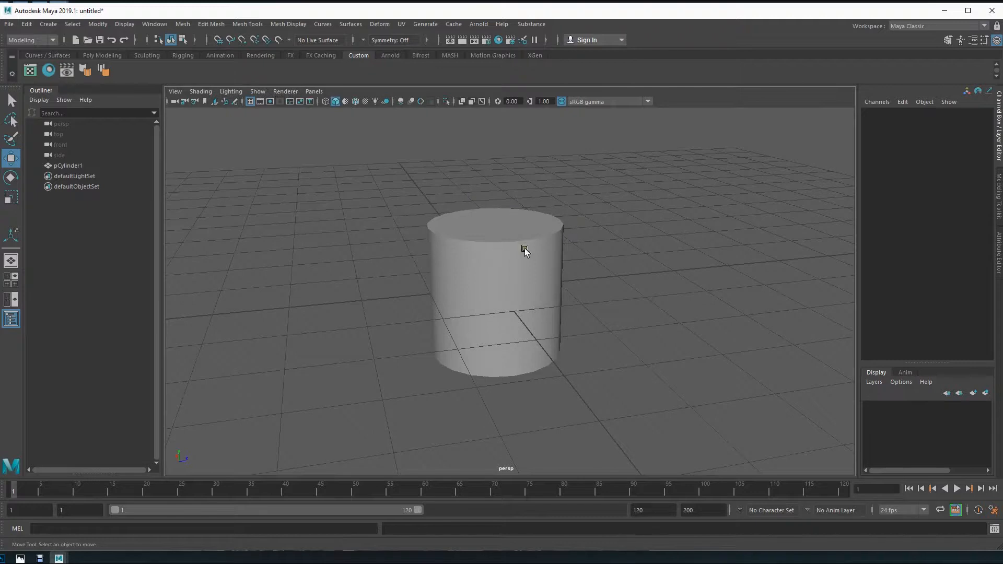
pyautogui.keyDown('alt'); pyautogui.moveTo(477, 298); pyautogui.dragTo(511, 312); pyautogui.keyUp('alt')
pyautogui.click(499, 308)
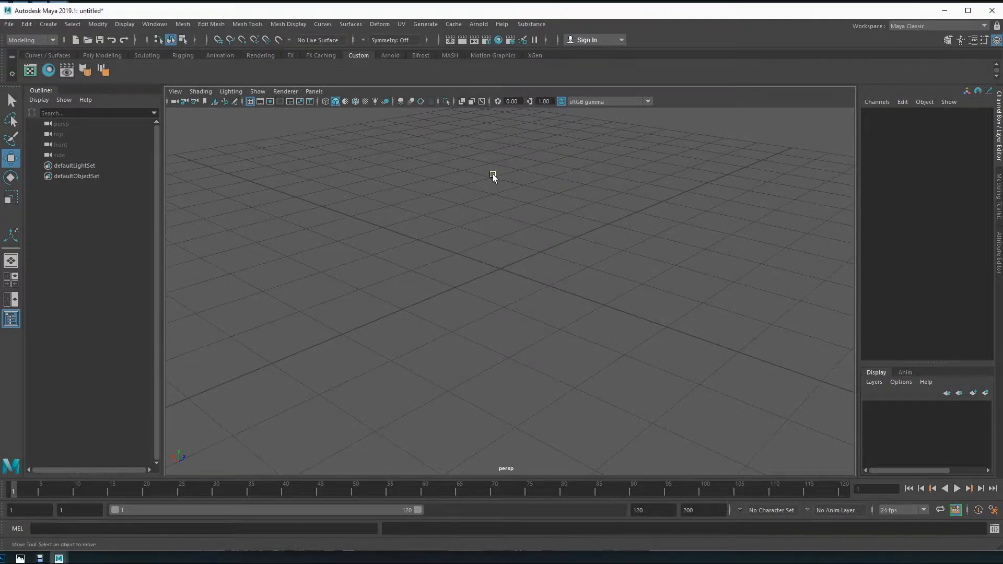
# Step: Create a polygon cube at the origin of the empty scene
pyautogui.keyDown('alt'); pyautogui.moveTo(505, 276); pyautogui.dragTo(517, 304, button='middle'); pyautogui.keyUp('alt')
pyautogui.keyDown('alt'); pyautogui.moveTo(460, 364); pyautogui.dragTo(634, 363, button='right'); pyautogui.keyUp('alt')
pyautogui.press('space')
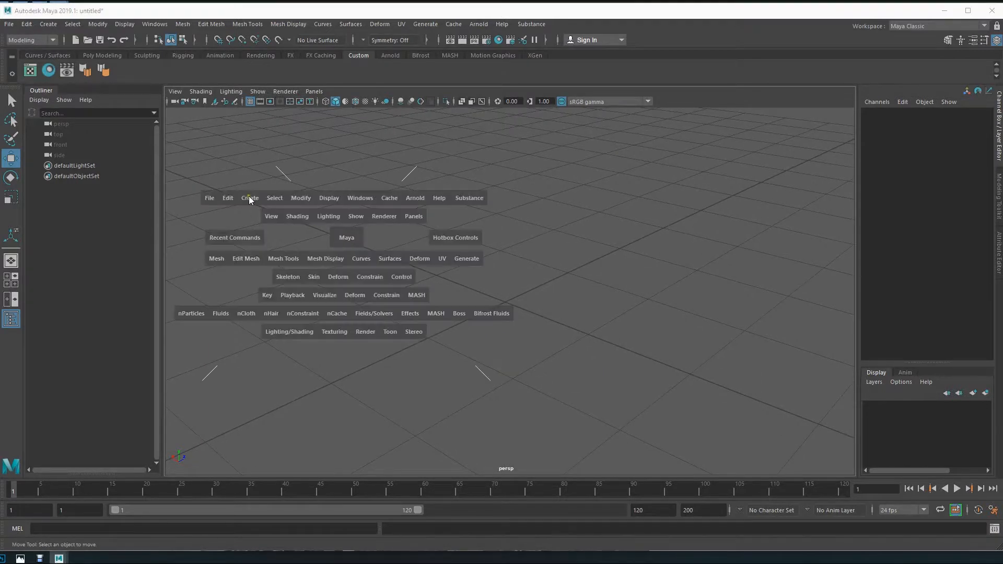
pyautogui.moveTo(253, 198); pyautogui.dragTo(401, 256)
pyautogui.keyDown('alt'); pyautogui.moveTo(525, 346); pyautogui.dragTo(534, 312); pyautogui.keyUp('alt')
# Step: Move one top corner vertex of the cube inward across the top face, and inspect the bent side faces in object mode
pyautogui.press('F9')
pyautogui.click(527, 296)
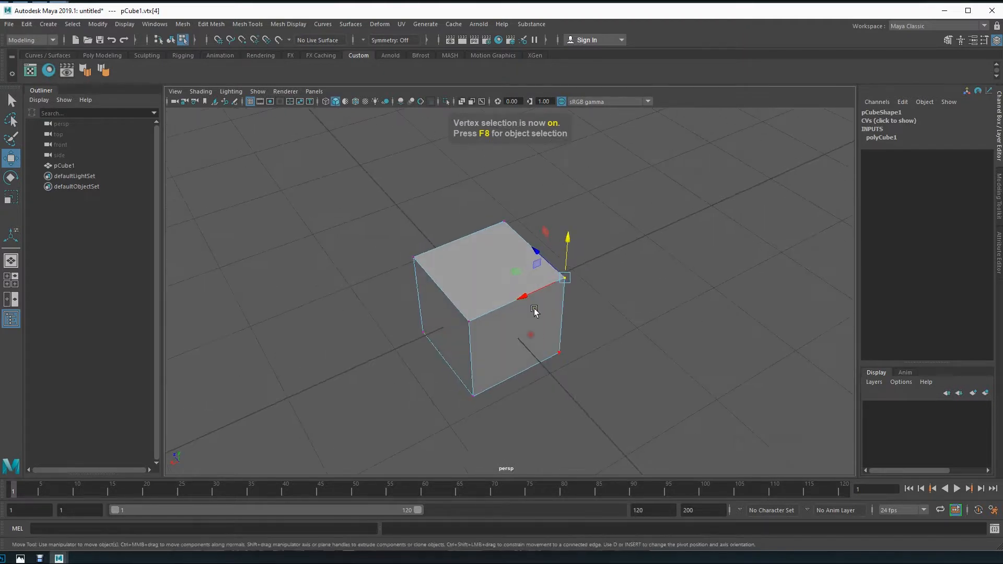
pyautogui.moveTo(519, 272); pyautogui.dragTo(465, 381)
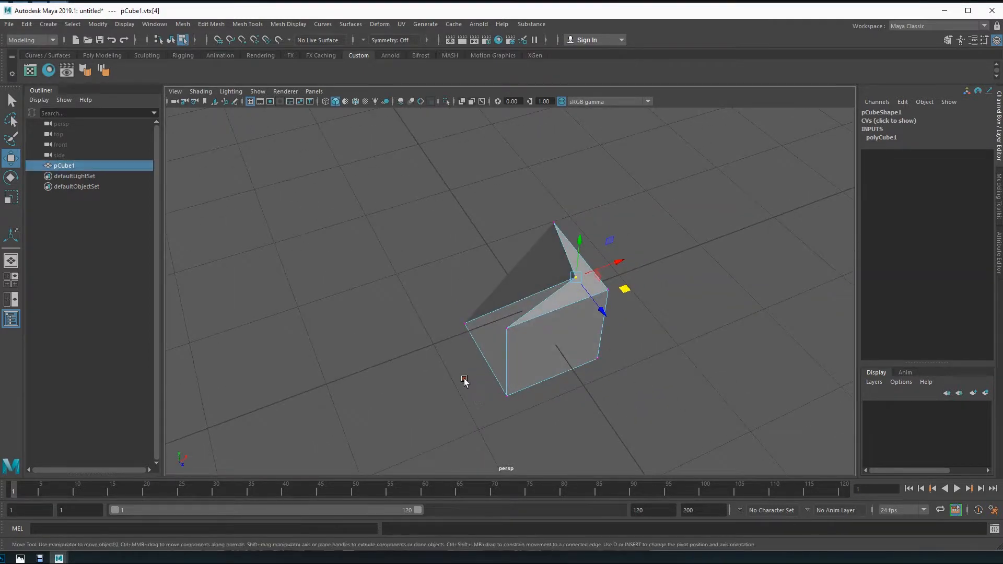
pyautogui.press('F8')
pyautogui.keyDown('alt'); pyautogui.moveTo(600, 427); pyautogui.dragTo(426, 383); pyautogui.keyUp('alt')
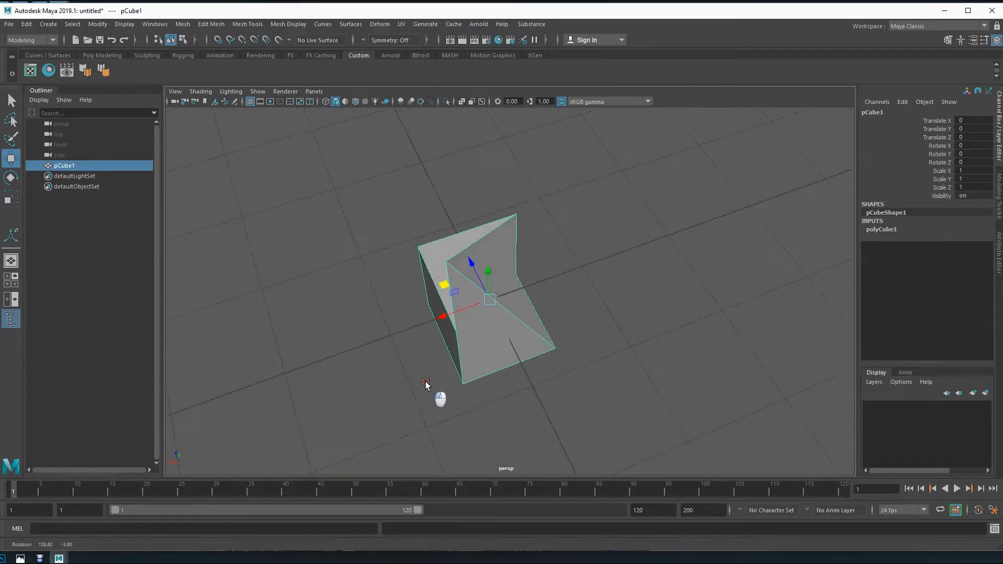
pyautogui.keyDown('alt'); pyautogui.moveTo(543, 324); pyautogui.dragTo(443, 320); pyautogui.keyUp('alt')
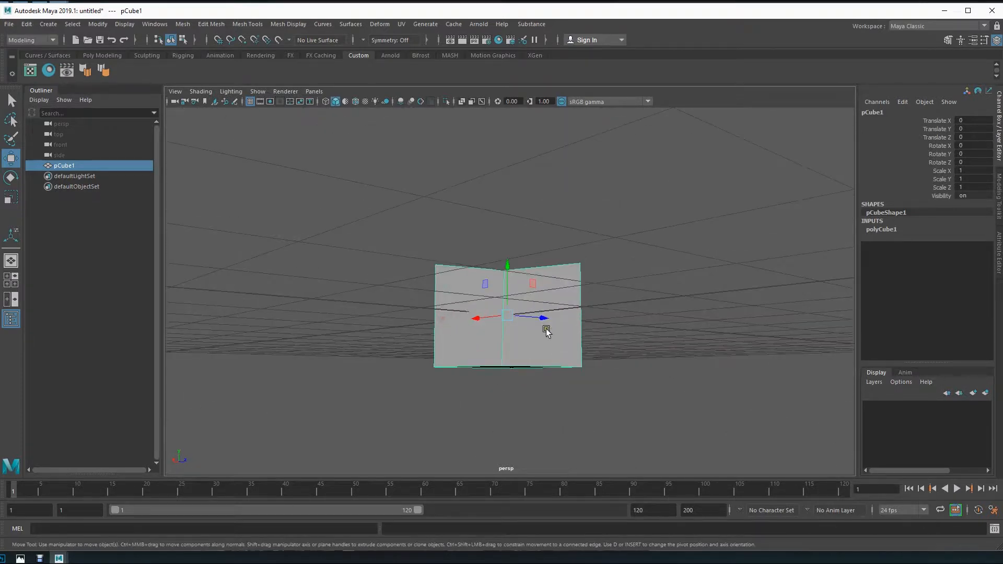
pyautogui.keyDown('alt'); pyautogui.moveTo(554, 349); pyautogui.dragTo(536, 364); pyautogui.keyUp('alt')
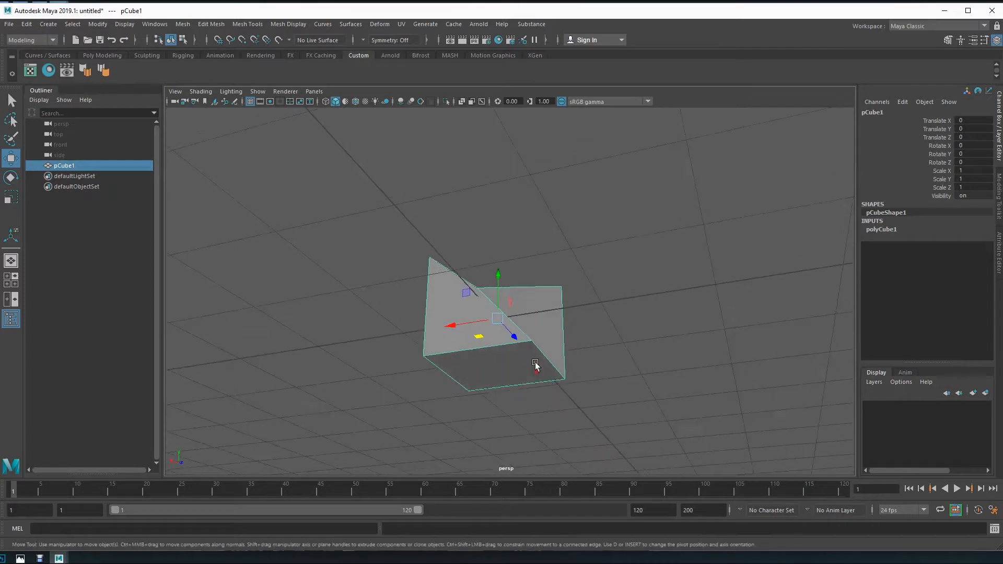
pyautogui.keyDown('alt'); pyautogui.moveTo(464, 323); pyautogui.dragTo(437, 338); pyautogui.keyUp('alt')
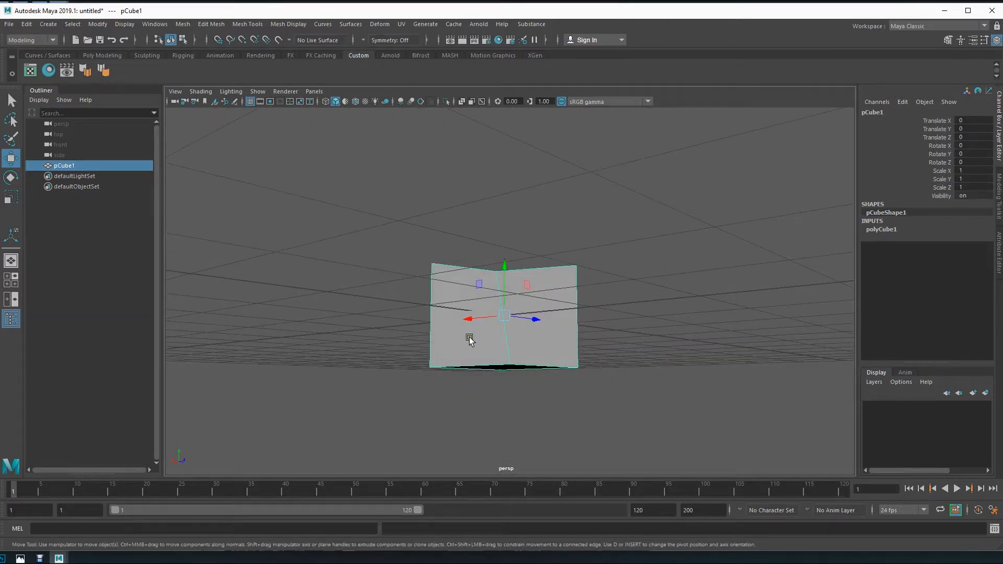
# Step: Select the two bent side faces next to the moved vertex, triangulate them, and return to object mode
pyautogui.press('F11')
pyautogui.click(471, 321)
pyautogui.keyDown('alt'); pyautogui.moveTo(471, 361); pyautogui.dragTo(440, 416); pyautogui.keyUp('alt')
pyautogui.moveTo(439, 350)
pyautogui.keyDown('alt'); pyautogui.mouseDown()
pyautogui.moveTo(441, 374)
pyautogui.moveTo(433, 365)
pyautogui.mouseUp(); pyautogui.keyUp('alt')
pyautogui.press('space')
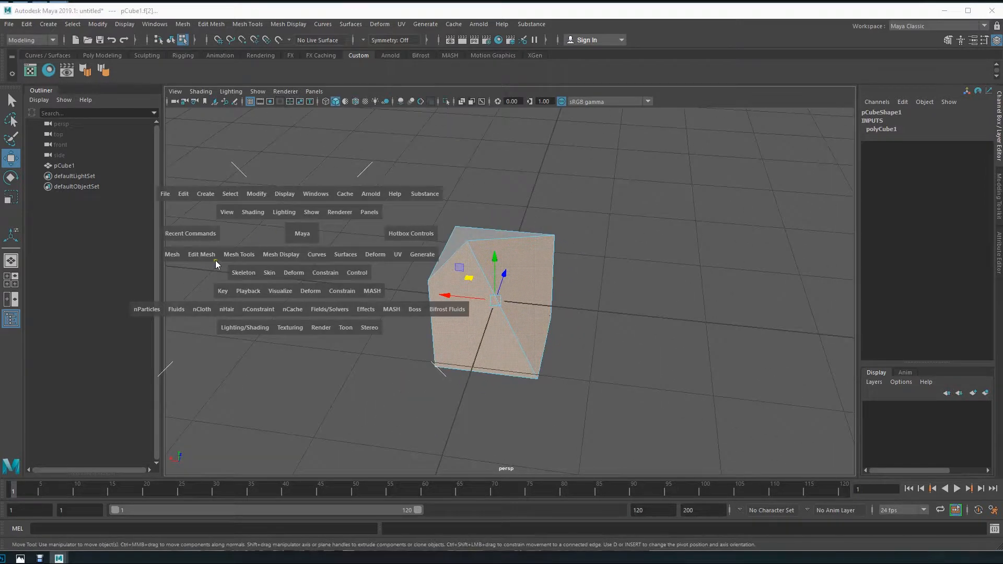
pyautogui.click(174, 255)
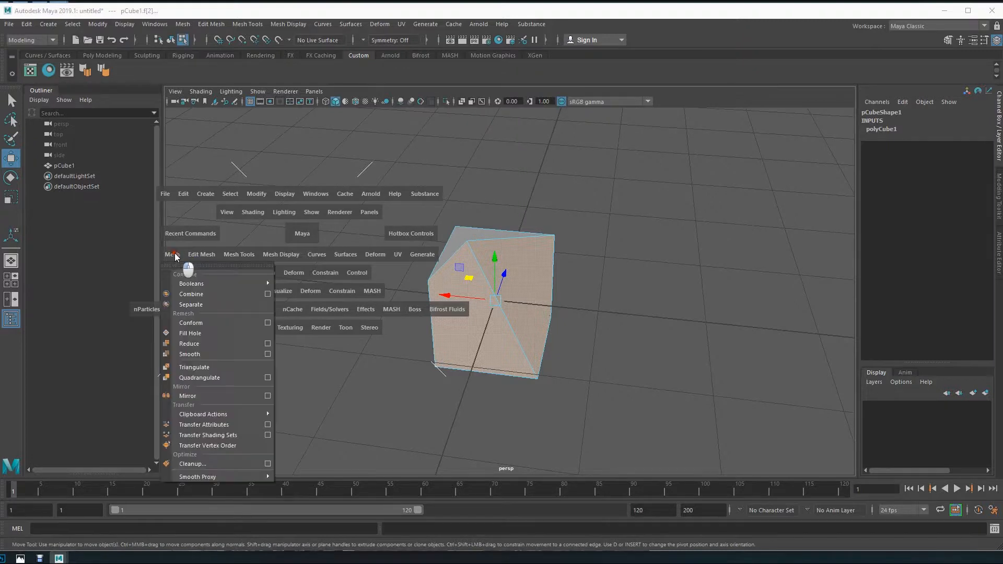
pyautogui.moveTo(175, 256); pyautogui.dragTo(180, 367)
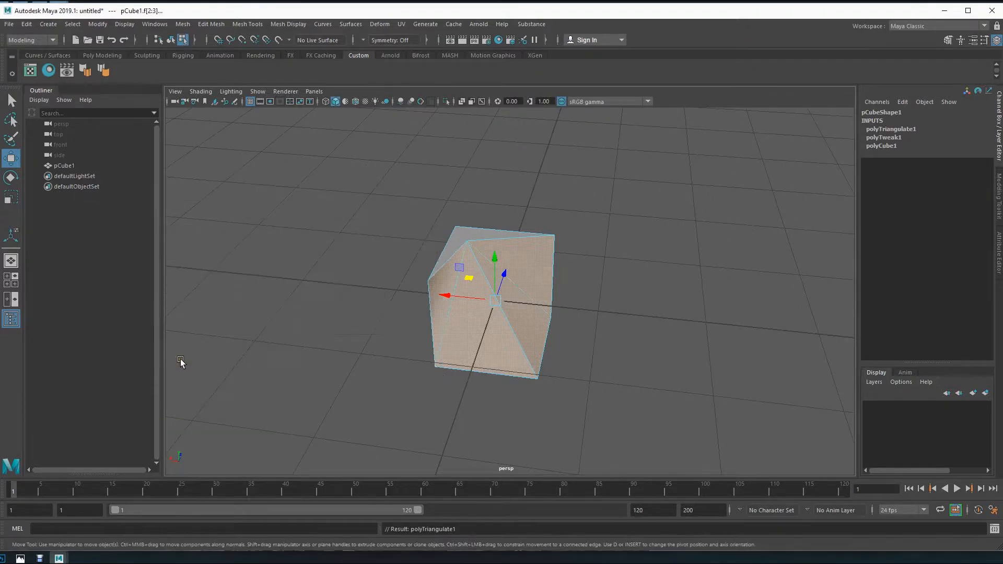
pyautogui.keyDown('alt'); pyautogui.moveTo(443, 382); pyautogui.dragTo(399, 365); pyautogui.keyUp('alt')
pyautogui.press('F8')
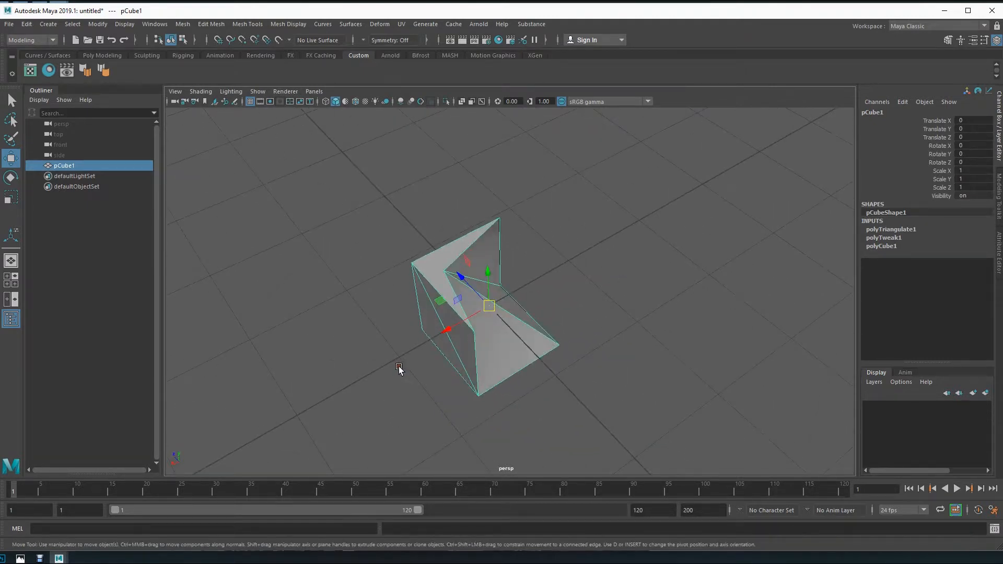
# Step: Select the diagonal edges of the two triangulated side faces and apply Flip Triangle Edge to them
pyautogui.press('F10')
pyautogui.keyDown('alt'); pyautogui.moveTo(522, 359); pyautogui.dragTo(493, 349); pyautogui.keyUp('alt')
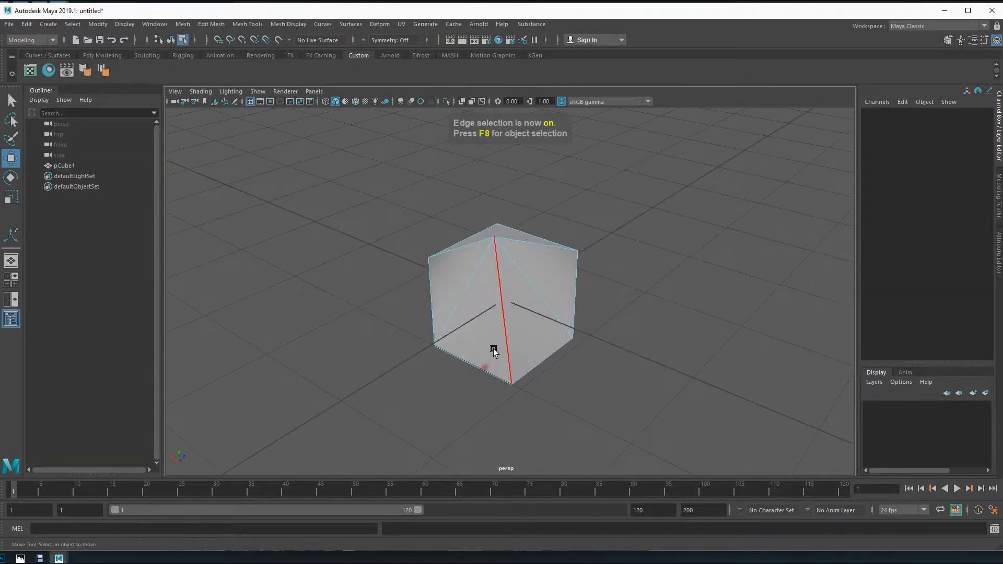
pyautogui.click(467, 290)
pyautogui.keyDown('shift'); pyautogui.click(540, 297); pyautogui.keyUp('shift')
pyautogui.keyDown('alt'); pyautogui.moveTo(317, 324); pyautogui.dragTo(329, 300); pyautogui.keyUp('alt')
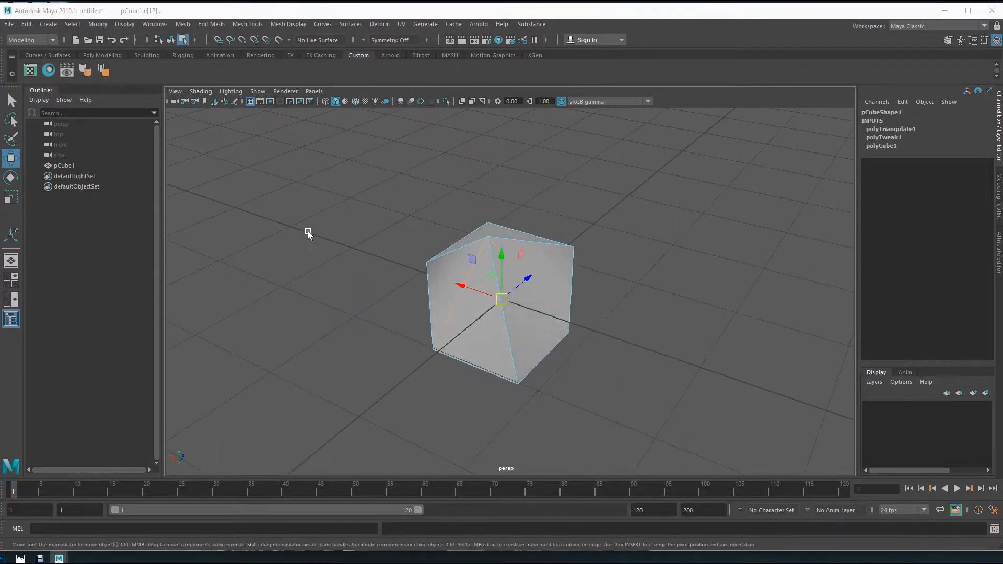
pyautogui.press('space')
pyautogui.click(180, 252)
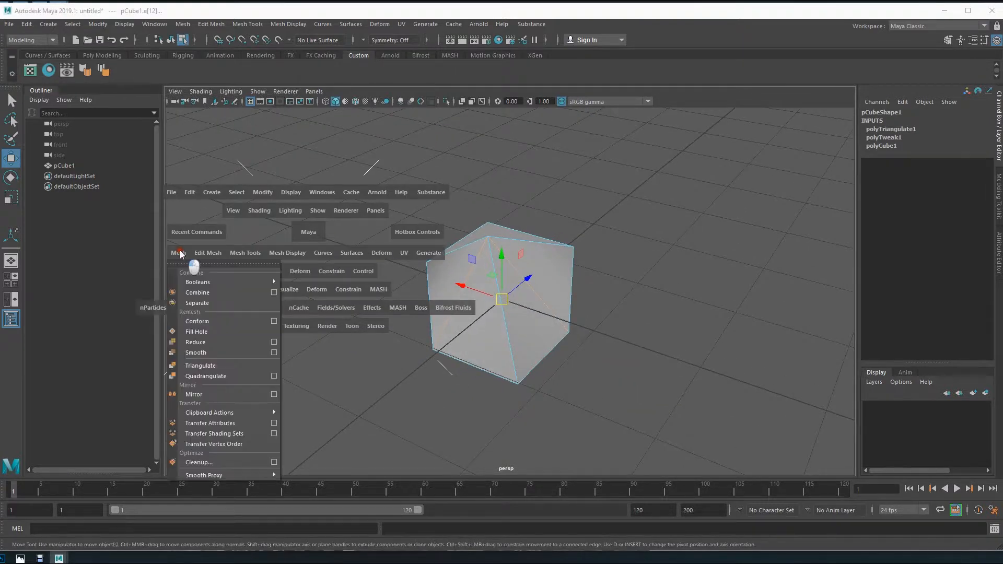
pyautogui.click(283, 253)
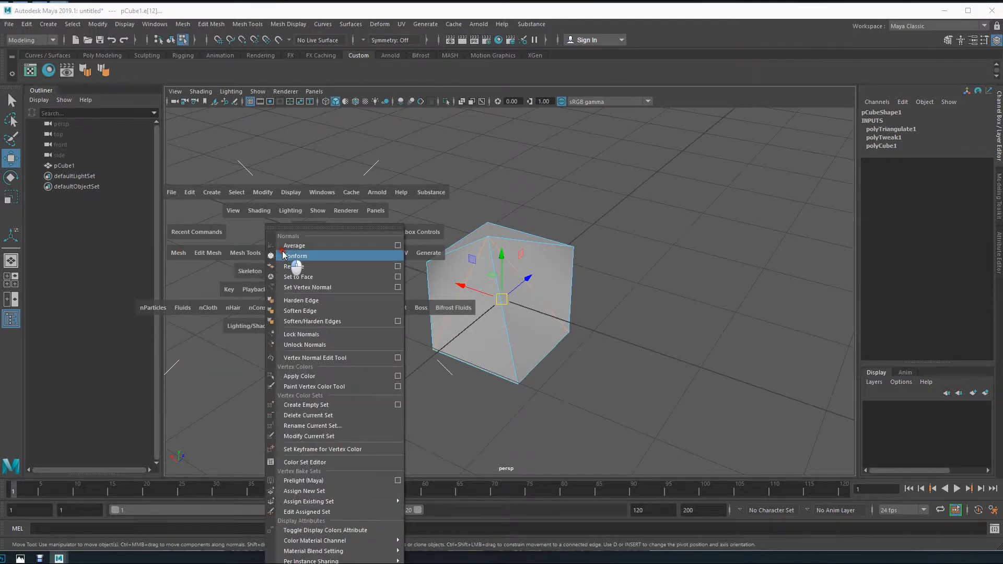
pyautogui.click(241, 252)
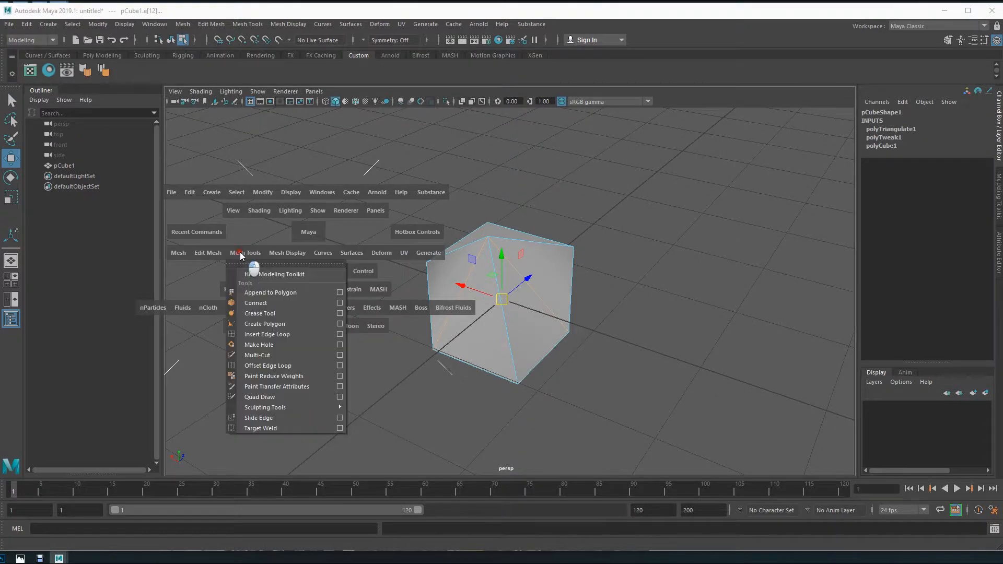
pyautogui.click(210, 254)
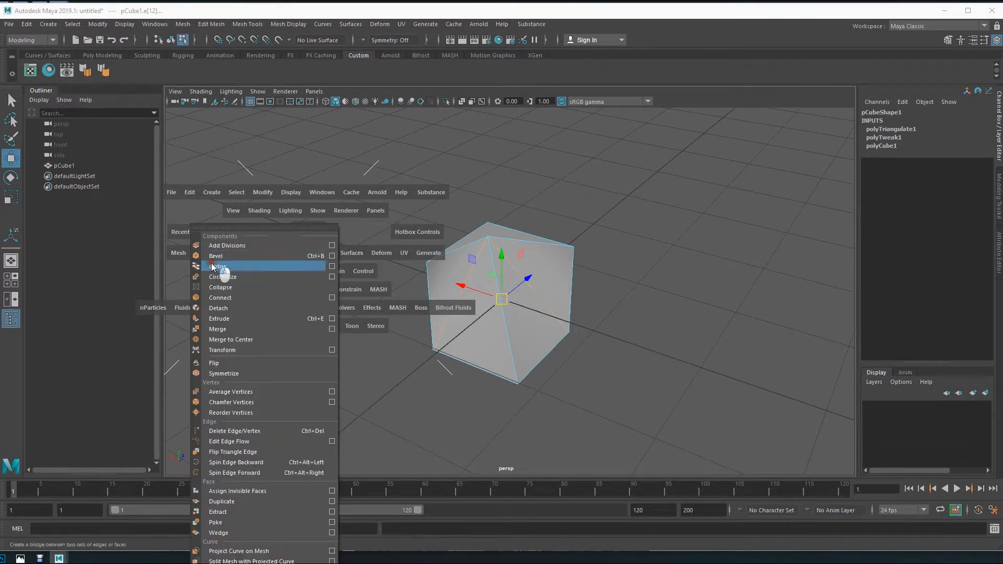
pyautogui.click(249, 452)
pyautogui.keyDown('alt'); pyautogui.moveTo(413, 377); pyautogui.dragTo(456, 369); pyautogui.keyUp('alt')
pyautogui.keyDown('alt'); pyautogui.moveTo(456, 368); pyautogui.dragTo(629, 360, button='right'); pyautogui.keyUp('alt')
pyautogui.keyDown('alt'); pyautogui.moveTo(612, 300); pyautogui.dragTo(579, 316, button='middle'); pyautogui.keyUp('alt')
pyautogui.moveTo(538, 337)
pyautogui.keyDown('alt'); pyautogui.mouseDown()
pyautogui.moveTo(587, 315)
pyautogui.moveTo(531, 353)
pyautogui.mouseUp(); pyautogui.keyUp('alt')
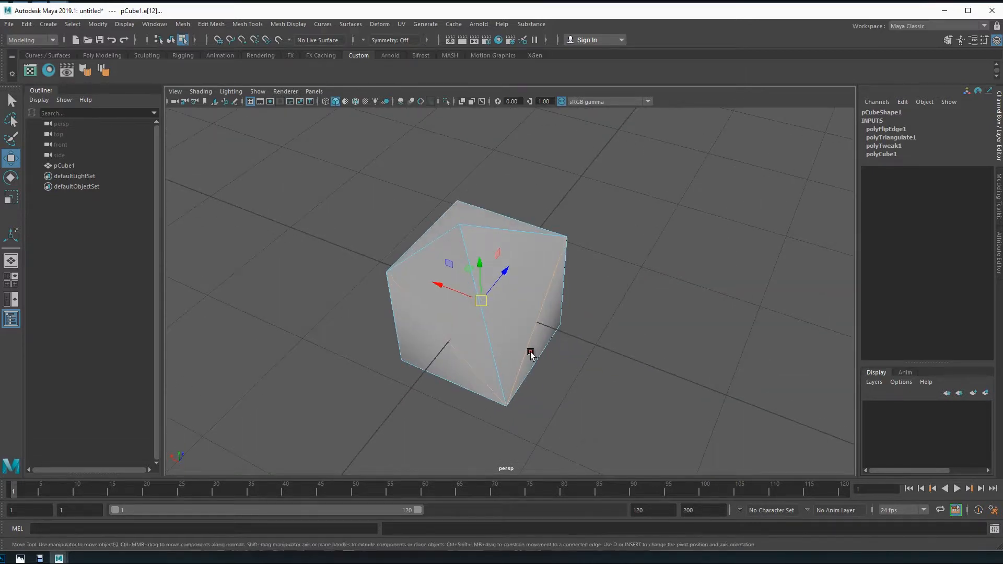
# Step: Select the cube's dented top face and triangulate it
pyautogui.keyDown('alt'); pyautogui.moveTo(611, 354); pyautogui.dragTo(477, 369); pyautogui.keyUp('alt')
pyautogui.press('F11')
pyautogui.click(606, 280)
pyautogui.click(594, 262)
pyautogui.keyDown('alt'); pyautogui.moveTo(650, 311); pyautogui.dragTo(339, 255); pyautogui.keyUp('alt')
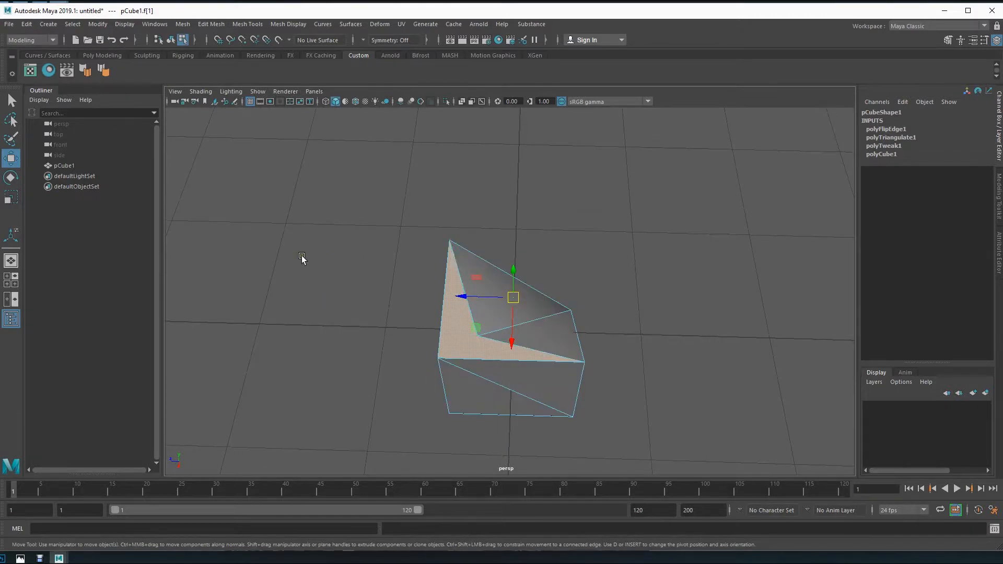
pyautogui.press('space')
pyautogui.moveTo(194, 246); pyautogui.dragTo(198, 361)
pyautogui.keyDown('alt'); pyautogui.moveTo(375, 390); pyautogui.dragTo(308, 381); pyautogui.keyUp('alt')
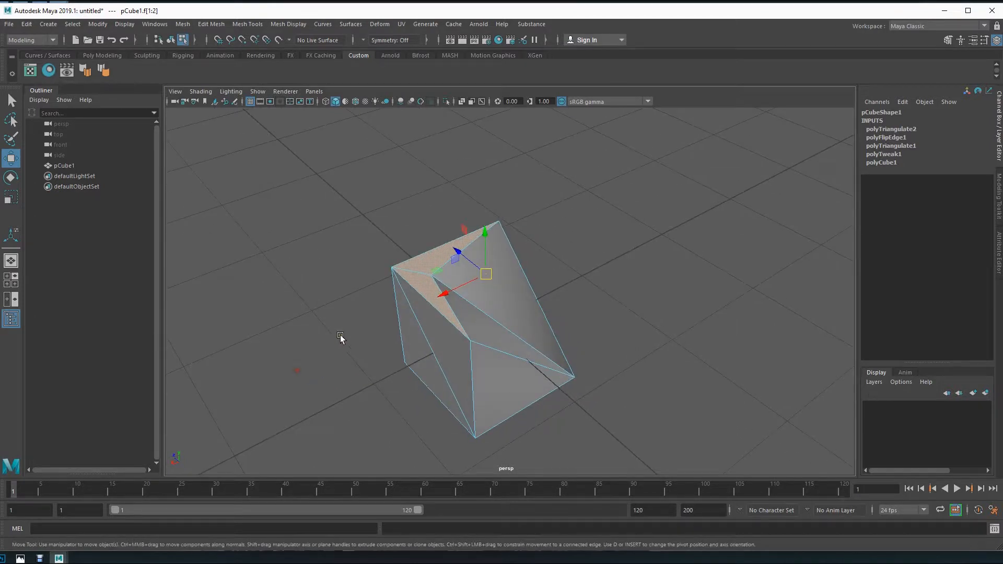
pyautogui.click(310, 308)
# Step: Select the diagonal edges of the two bent side faces and add the Flip Triangle Edge command to the Custom shelf
pyautogui.keyDown('alt'); pyautogui.moveTo(459, 380); pyautogui.dragTo(417, 367); pyautogui.keyUp('alt')
pyautogui.press('F10')
pyautogui.click(453, 340)
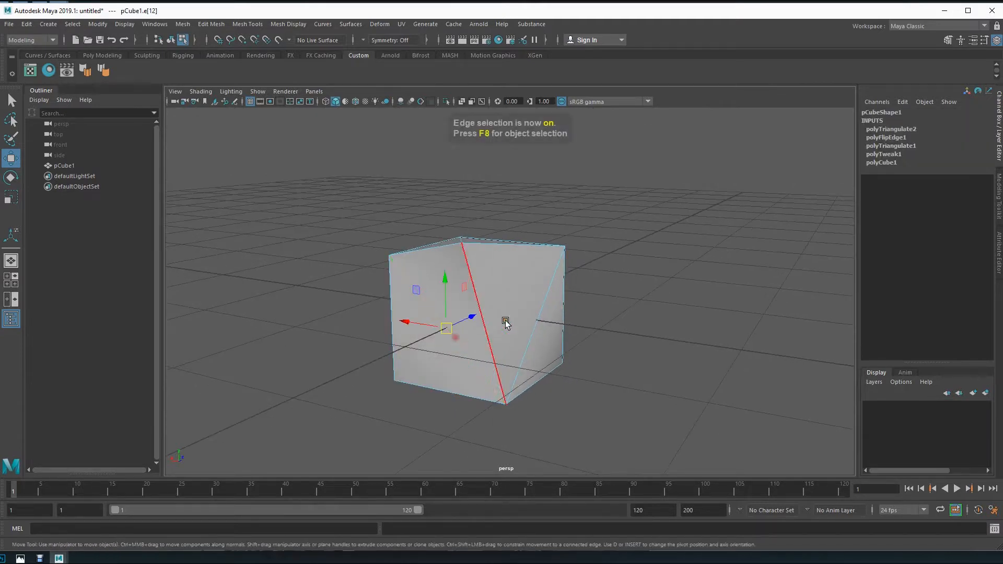
pyautogui.keyDown('shift'); pyautogui.click(534, 324); pyautogui.keyUp('shift')
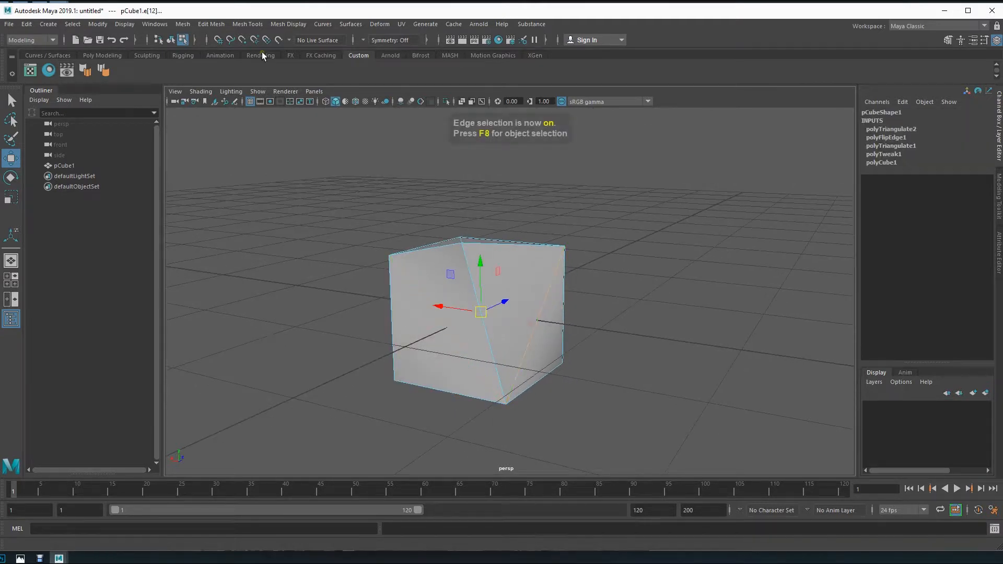
pyautogui.click(182, 24)
pyautogui.click(219, 24)
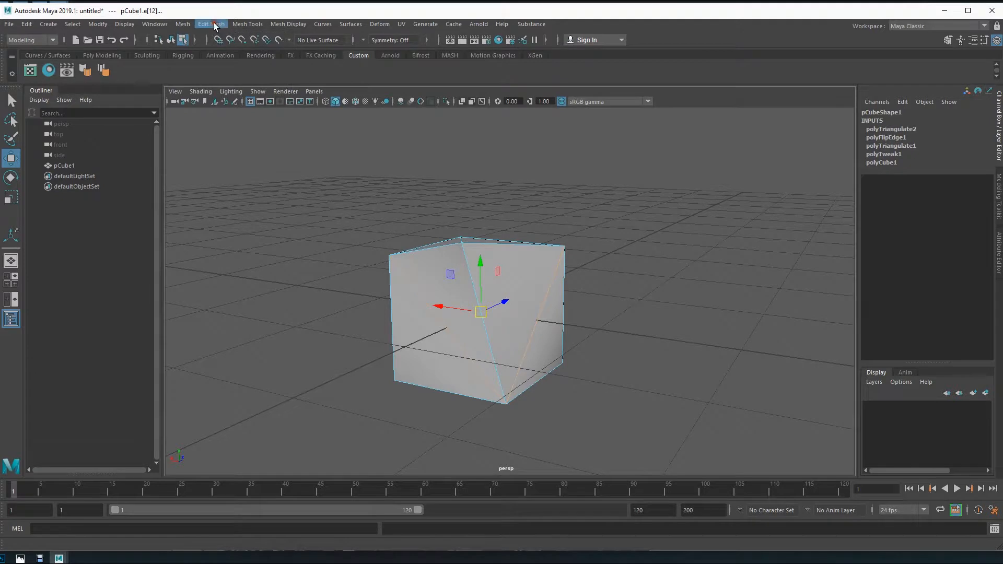
pyautogui.click(215, 25)
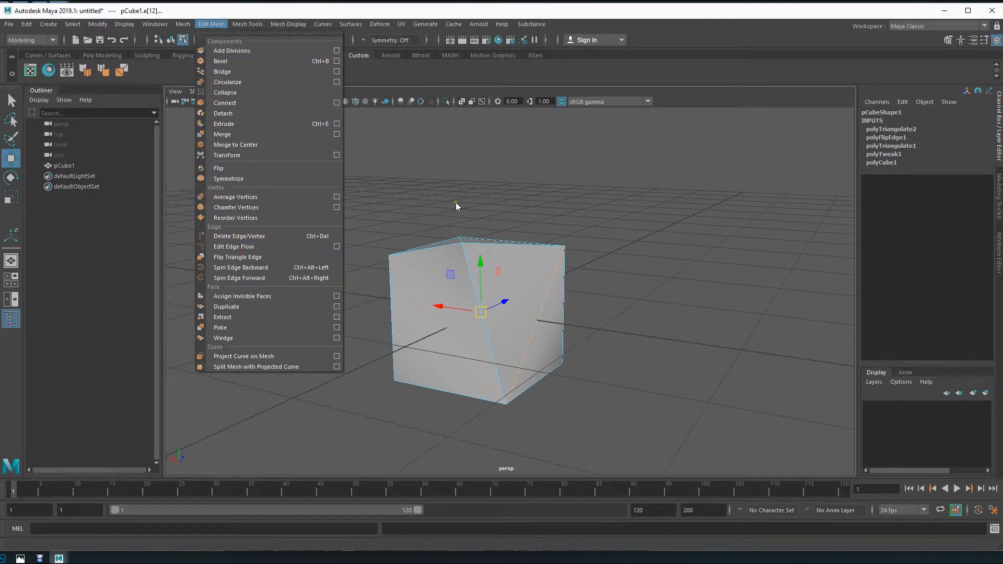
pyautogui.click(241, 257)
# Step: Apply the shelf's Flip Triangle Edge command to the two side-face diagonals and to the diagonal of the top face
pyautogui.click(454, 337)
pyautogui.keyDown('shift'); pyautogui.click(538, 324); pyautogui.keyUp('shift')
pyautogui.click(127, 72)
pyautogui.keyDown('alt'); pyautogui.moveTo(333, 298); pyautogui.dragTo(456, 308); pyautogui.keyUp('alt')
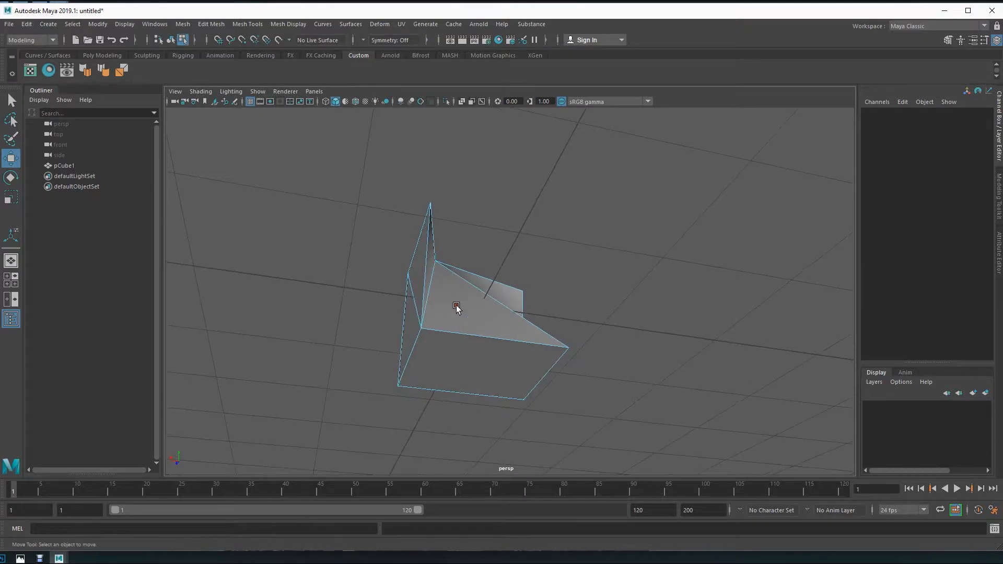
pyautogui.click(432, 287)
pyautogui.click(122, 68)
pyautogui.keyDown('alt'); pyautogui.moveTo(385, 297); pyautogui.dragTo(257, 351); pyautogui.keyUp('alt')
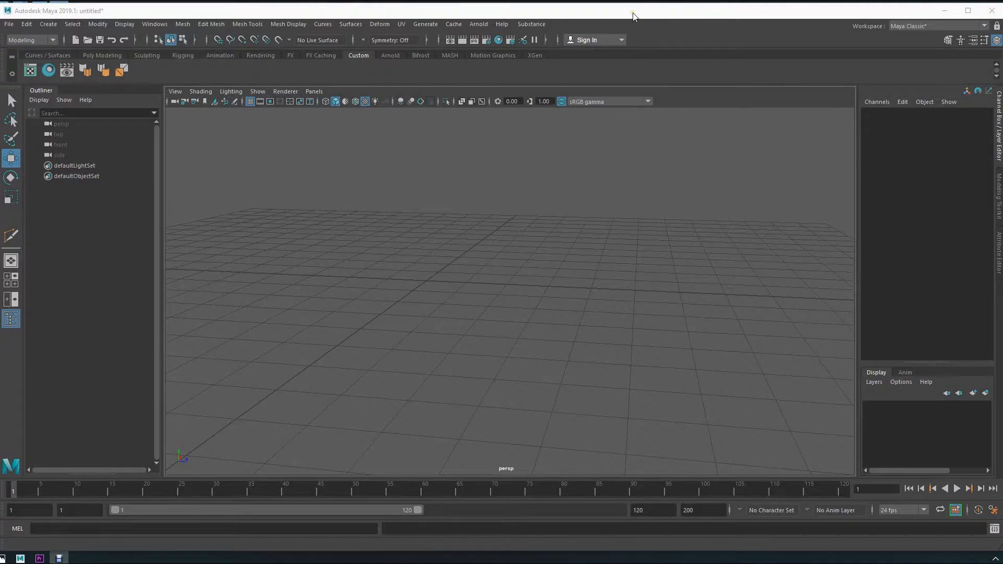
# Step: Create a new polygon cube at the origin of the empty scene
pyautogui.keyDown('alt'); pyautogui.moveTo(539, 299); pyautogui.dragTo(551, 347); pyautogui.keyUp('alt')
pyautogui.press('space')
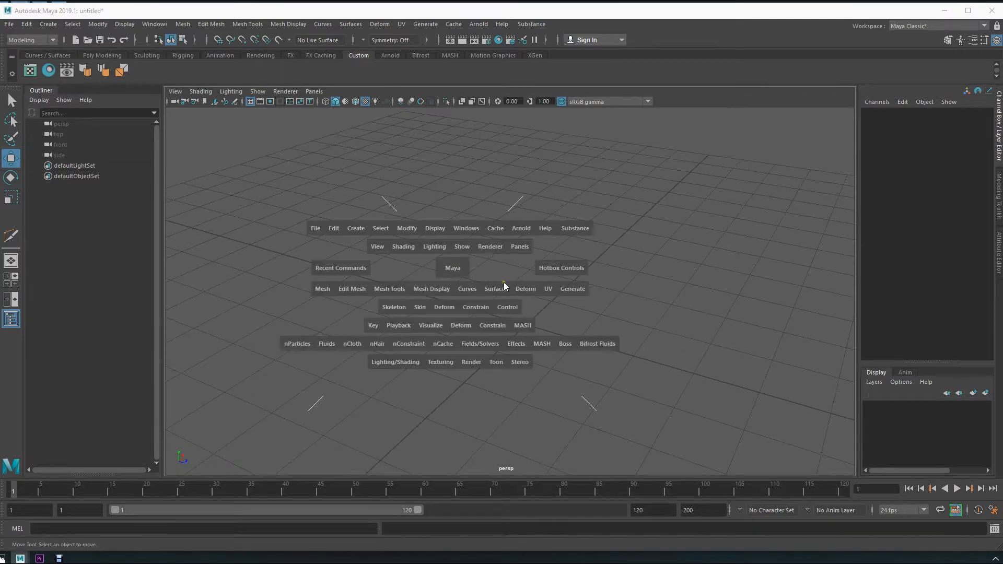
pyautogui.moveTo(356, 228); pyautogui.dragTo(538, 287)
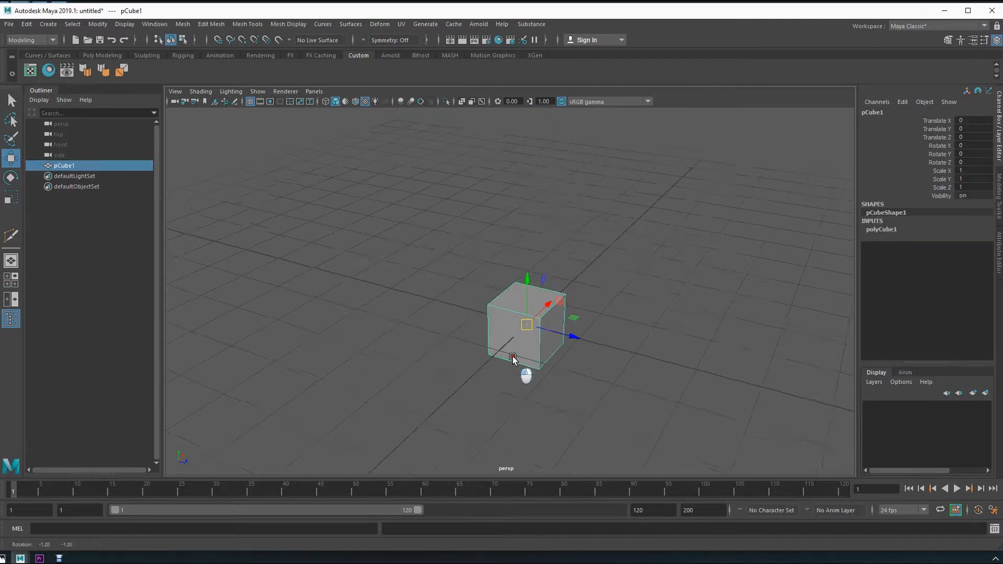
# Step: Select the cube's top face and one adjacent side face and reverse their normals
pyautogui.press('F11')
pyautogui.click(527, 296)
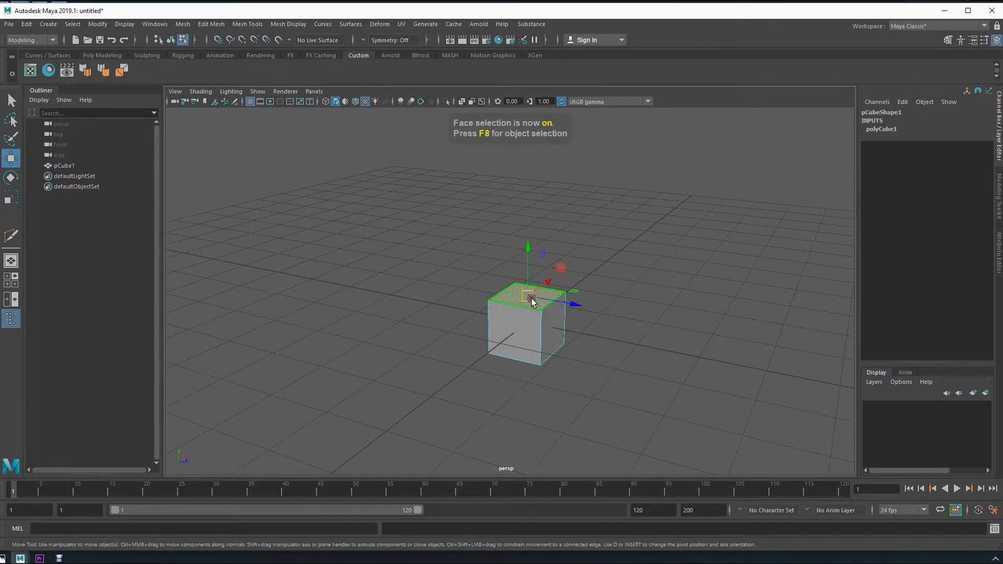
pyautogui.keyDown('shift'); pyautogui.click(556, 333); pyautogui.keyUp('shift')
pyautogui.scroll(5, 564, 369)
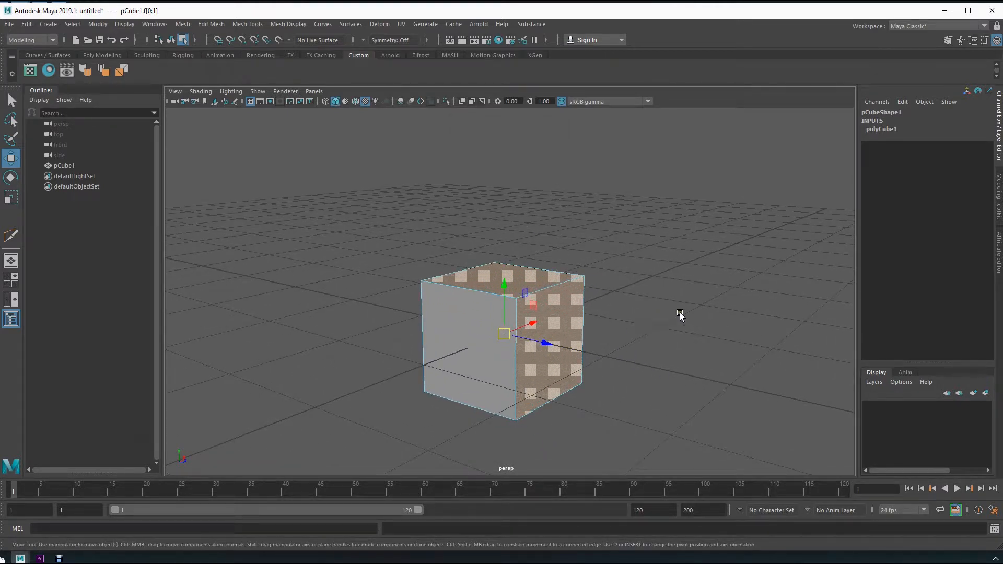
pyautogui.press('space')
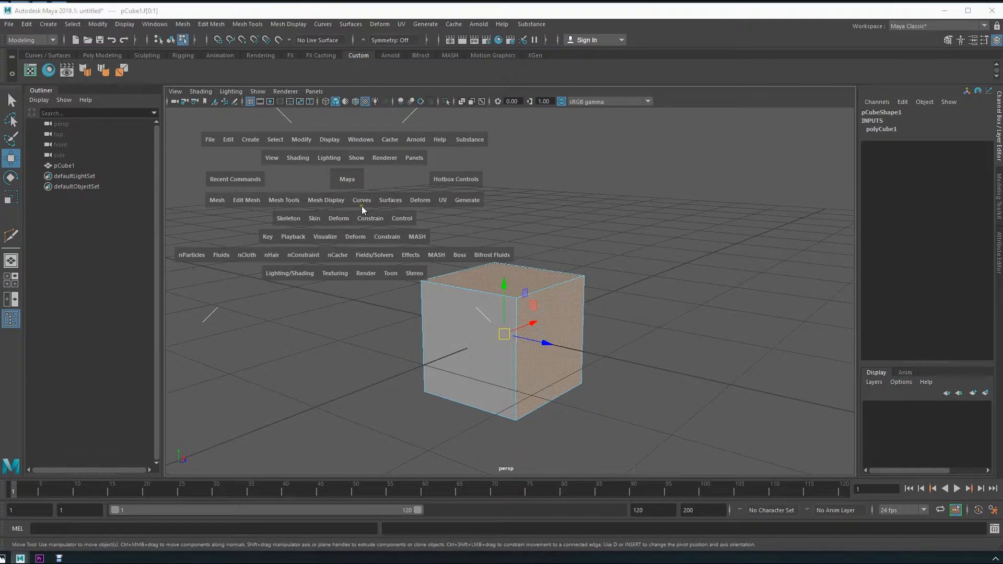
pyautogui.click(325, 201)
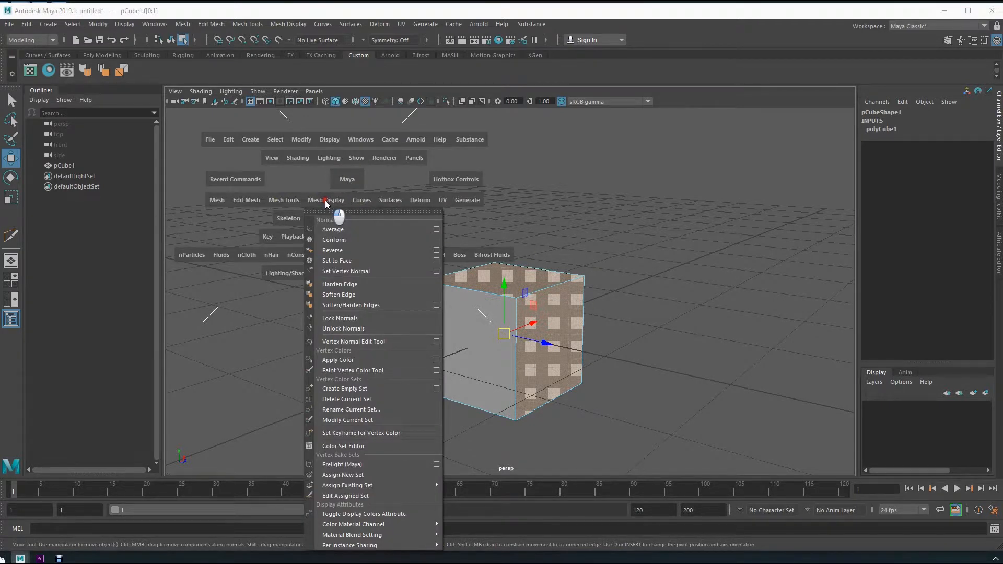
pyautogui.click(331, 248)
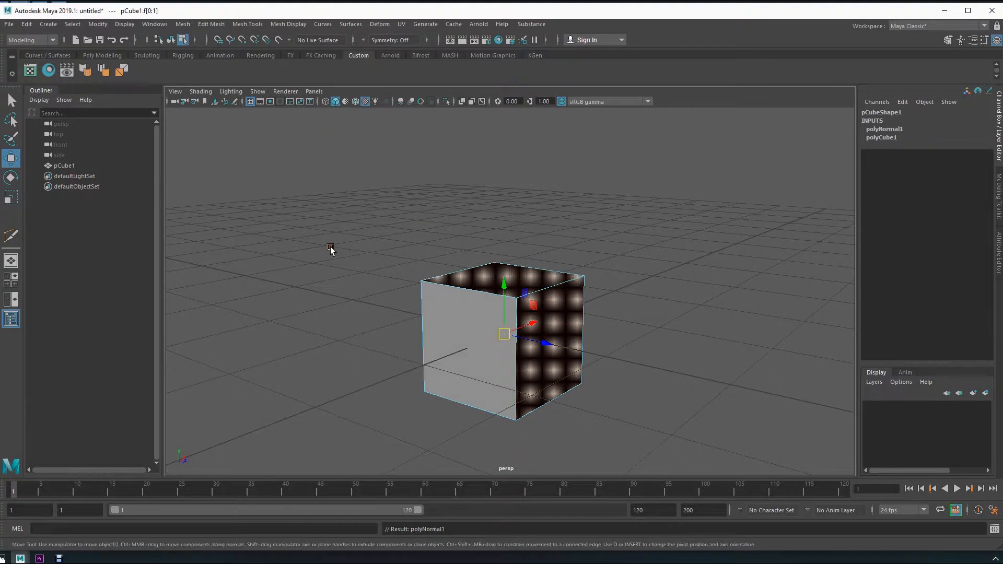
# Step: Return to object mode and turn on Backface Culling for the viewport
pyautogui.moveTo(411, 289)
pyautogui.keyDown('alt'); pyautogui.mouseDown()
pyautogui.moveTo(405, 295)
pyautogui.moveTo(409, 282)
pyautogui.mouseUp(); pyautogui.keyUp('alt')
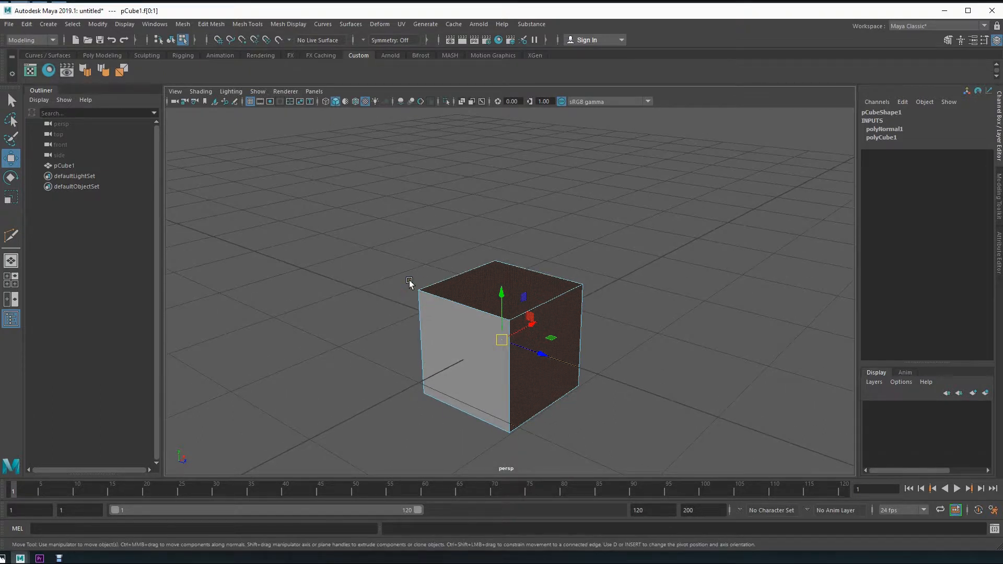
pyautogui.press('F8')
pyautogui.keyDown('alt'); pyautogui.moveTo(627, 361); pyautogui.dragTo(447, 332); pyautogui.keyUp('alt')
pyautogui.click(200, 91)
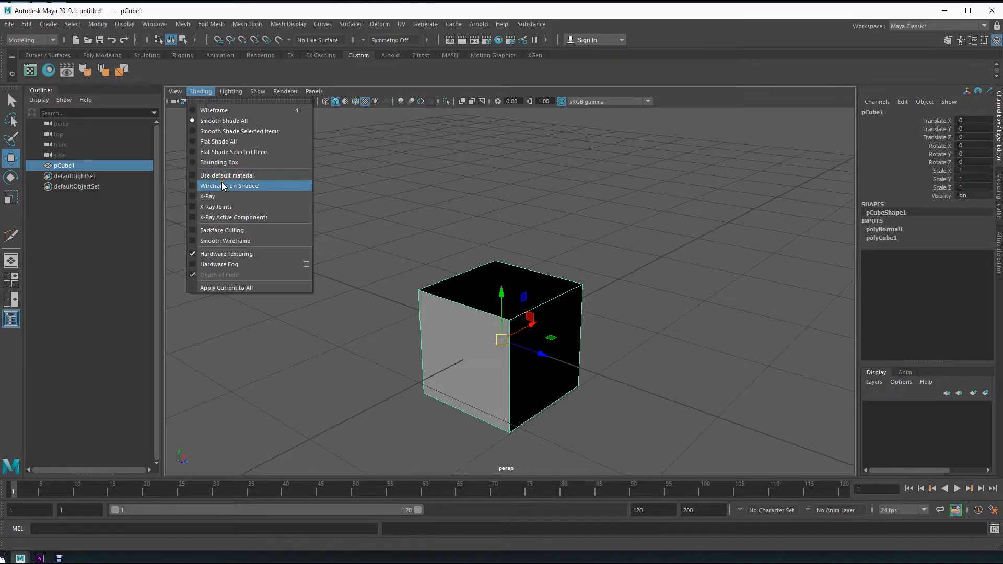
pyautogui.click(222, 230)
# Step: Inspect the culled cube from several angles and delete its two reversed faces
pyautogui.moveTo(530, 350)
pyautogui.keyDown('alt'); pyautogui.mouseDown()
pyautogui.moveTo(435, 311)
pyautogui.moveTo(381, 320)
pyautogui.moveTo(454, 313)
pyautogui.moveTo(456, 298)
pyautogui.mouseUp(); pyautogui.keyUp('alt')
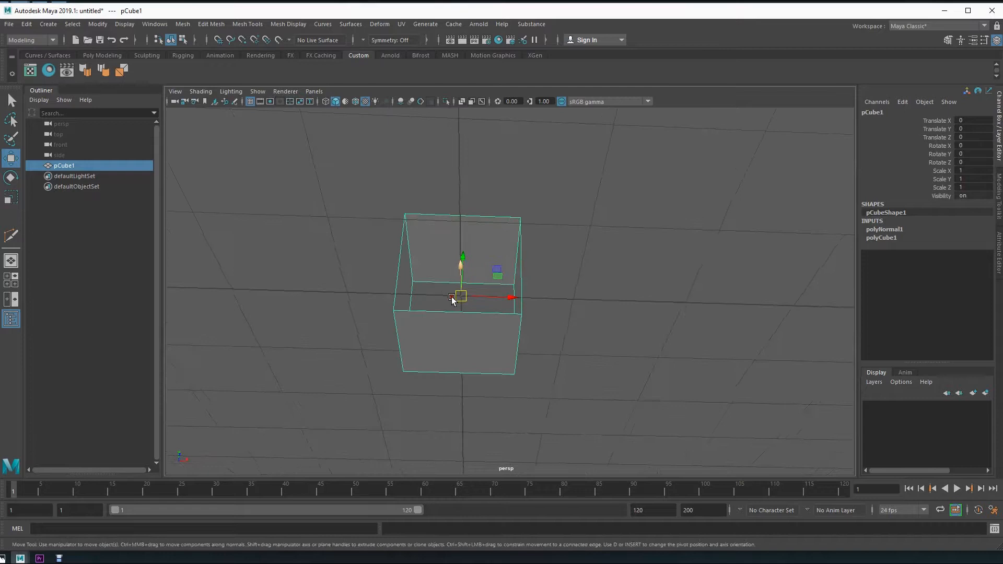
pyautogui.keyDown('alt'); pyautogui.moveTo(411, 251); pyautogui.dragTo(452, 297); pyautogui.keyUp('alt')
pyautogui.press('F11')
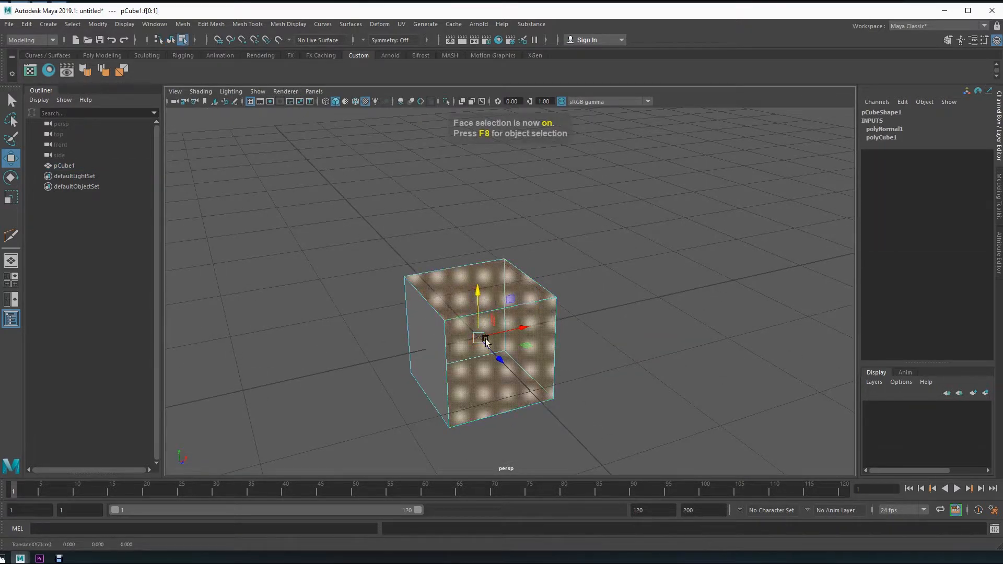
pyautogui.press('Delete')
# Step: Select all remaining faces of the open box from inside and reverse their normals
pyautogui.keyDown('alt'); pyautogui.moveTo(438, 398); pyautogui.dragTo(405, 372); pyautogui.keyUp('alt')
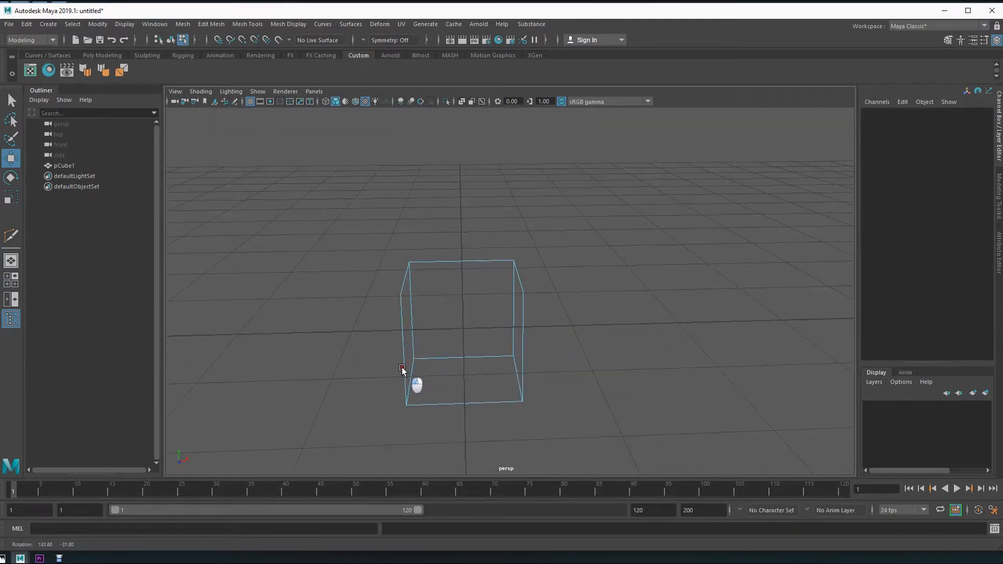
pyautogui.scroll(8, 464, 375)
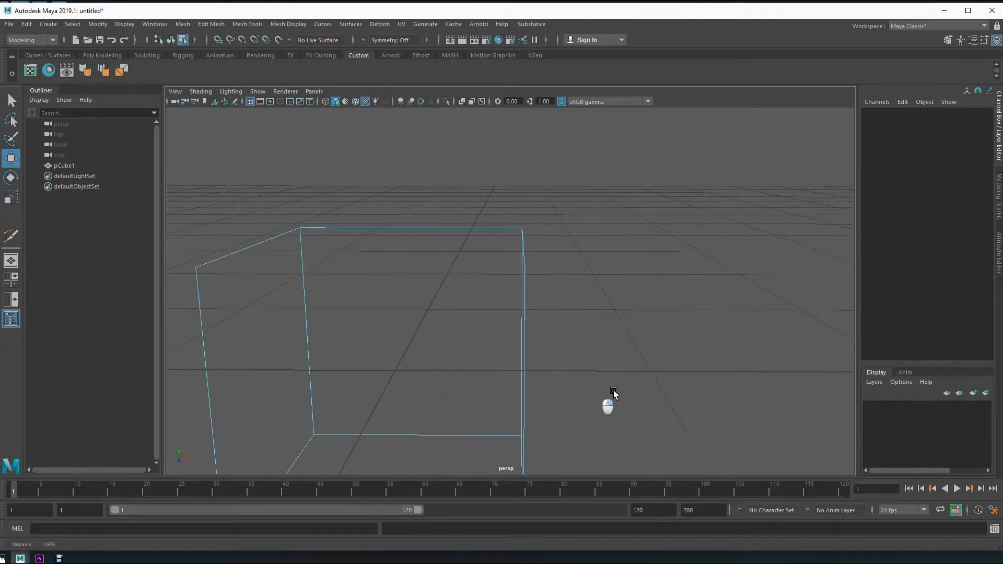
pyautogui.keyDown('alt'); pyautogui.moveTo(448, 258); pyautogui.dragTo(581, 282, button='right'); pyautogui.keyUp('alt')
pyautogui.keyDown('alt'); pyautogui.moveTo(470, 239); pyautogui.dragTo(553, 233, button='middle'); pyautogui.keyUp('alt')
pyautogui.keyDown('alt'); pyautogui.moveTo(553, 213); pyautogui.dragTo(555, 196); pyautogui.keyUp('alt')
pyautogui.scroll(-3, 543, 234)
pyautogui.keyDown('alt'); pyautogui.moveTo(553, 198); pyautogui.dragTo(545, 233, button='middle'); pyautogui.keyUp('alt')
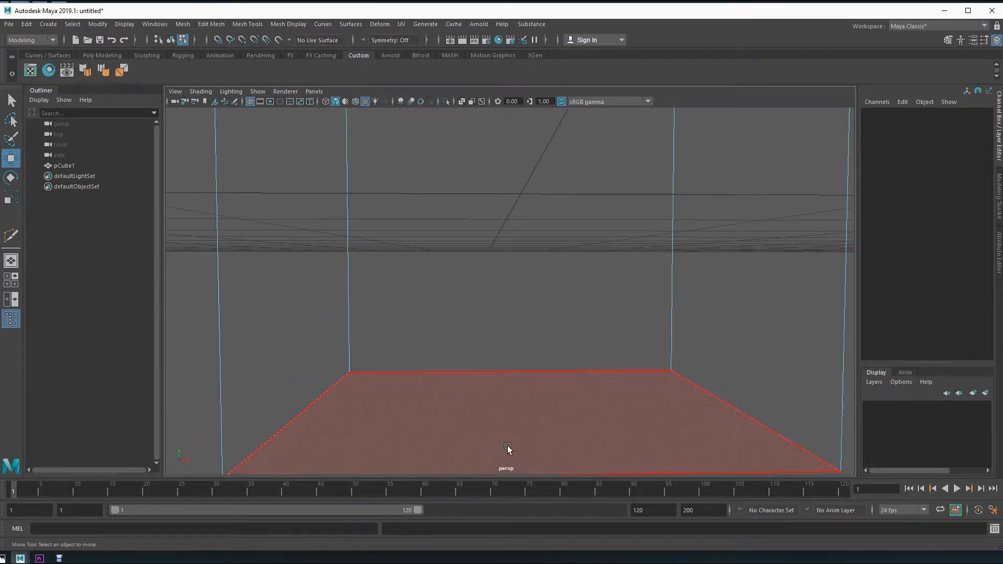
pyautogui.moveTo(304, 253); pyautogui.dragTo(744, 412)
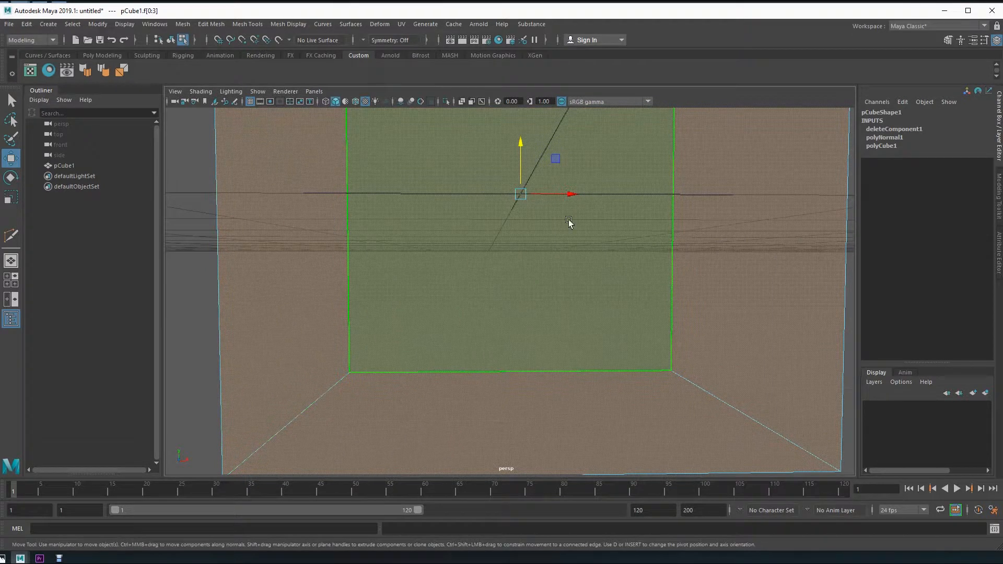
pyautogui.press('space')
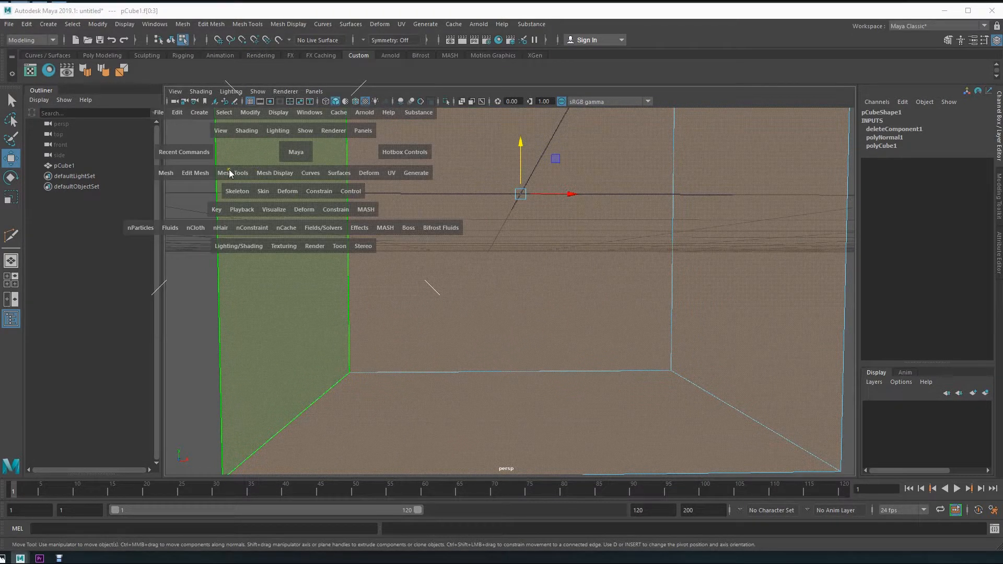
pyautogui.click(276, 177)
pyautogui.click(290, 222)
# Step: Return to object mode and inspect the interior faces of the open box
pyautogui.keyDown('alt'); pyautogui.moveTo(528, 327); pyautogui.dragTo(474, 309, button='right'); pyautogui.keyUp('alt')
pyautogui.press('F8')
pyautogui.click(527, 446)
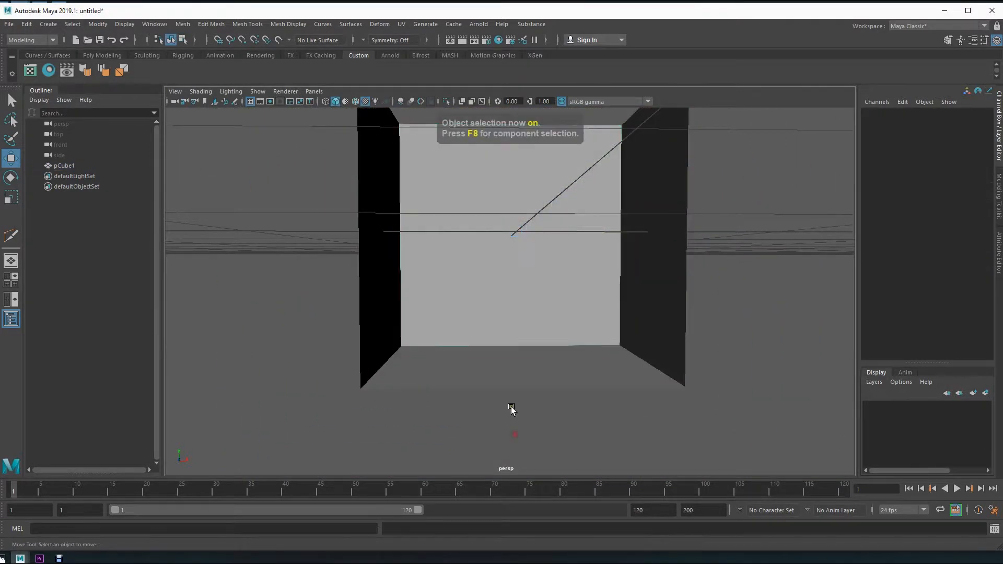
pyautogui.keyDown('alt'); pyautogui.moveTo(501, 316); pyautogui.dragTo(474, 339, button='middle'); pyautogui.keyUp('alt')
pyautogui.keyDown('alt'); pyautogui.moveTo(421, 337); pyautogui.dragTo(580, 357, button='right'); pyautogui.keyUp('alt')
pyautogui.keyDown('alt'); pyautogui.moveTo(580, 356); pyautogui.dragTo(342, 284); pyautogui.keyUp('alt')
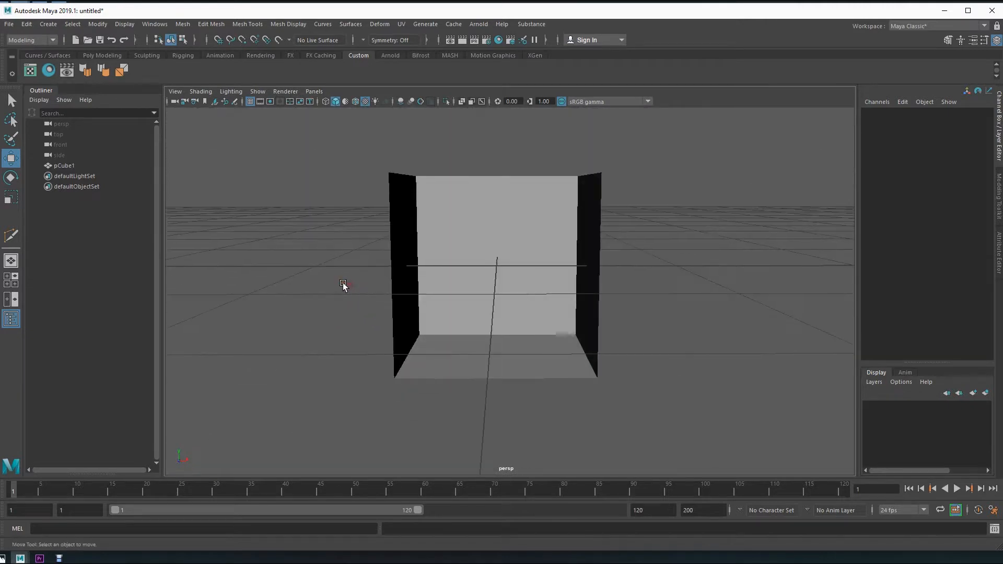
pyautogui.keyDown('alt'); pyautogui.moveTo(343, 284); pyautogui.dragTo(604, 324, button='right'); pyautogui.keyUp('alt')
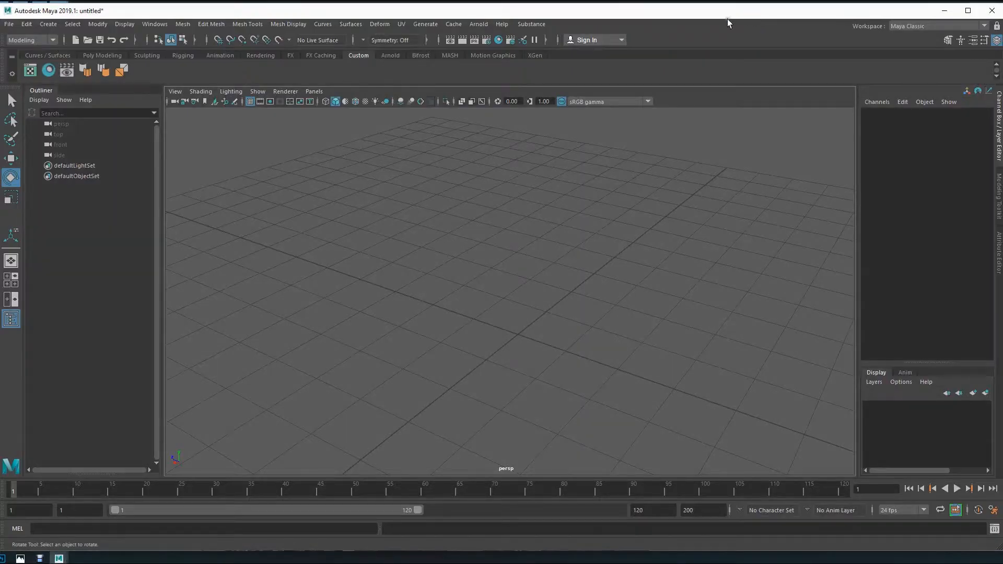
# Step: Create a fresh polygon cube at the grid origin and frame it in the perspective view
pyautogui.keyDown('alt'); pyautogui.moveTo(523, 422); pyautogui.dragTo(419, 317); pyautogui.keyUp('alt')
pyautogui.press('space')
pyautogui.moveTo(273, 206); pyautogui.dragTo(438, 266)
pyautogui.keyDown('alt'); pyautogui.moveTo(332, 388); pyautogui.dragTo(454, 390, button='right'); pyautogui.keyUp('alt')
pyautogui.moveTo(455, 389)
pyautogui.keyDown('alt'); pyautogui.mouseDown()
pyautogui.moveTo(468, 440)
pyautogui.moveTo(456, 405)
pyautogui.moveTo(437, 392)
pyautogui.mouseUp(); pyautogui.keyUp('alt')
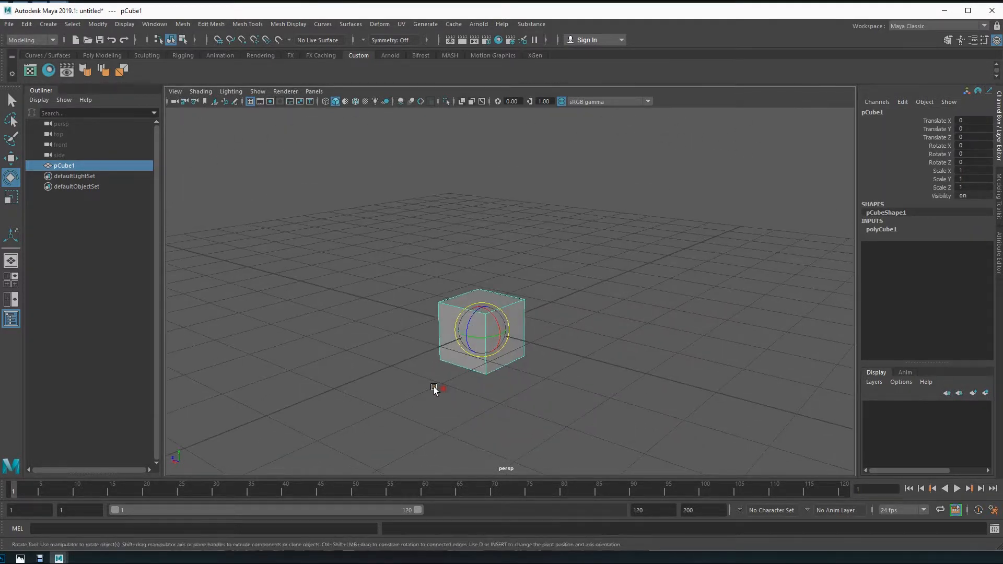
# Step: Activate the Move tool, select the cube's top face in face mode, and start an Extrude on it
pyautogui.press('w')
pyautogui.press('F11')
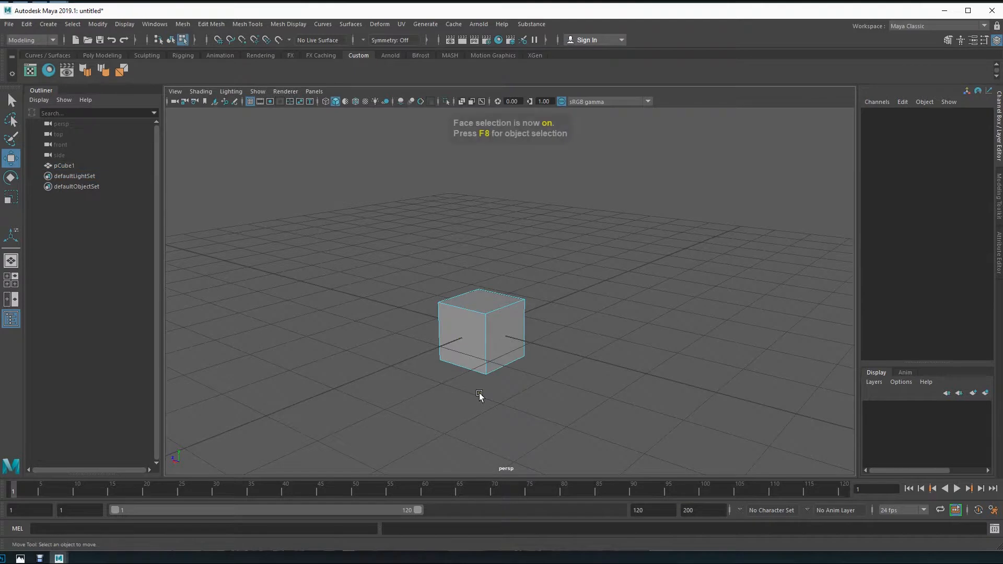
pyautogui.click(510, 337)
pyautogui.click(481, 301)
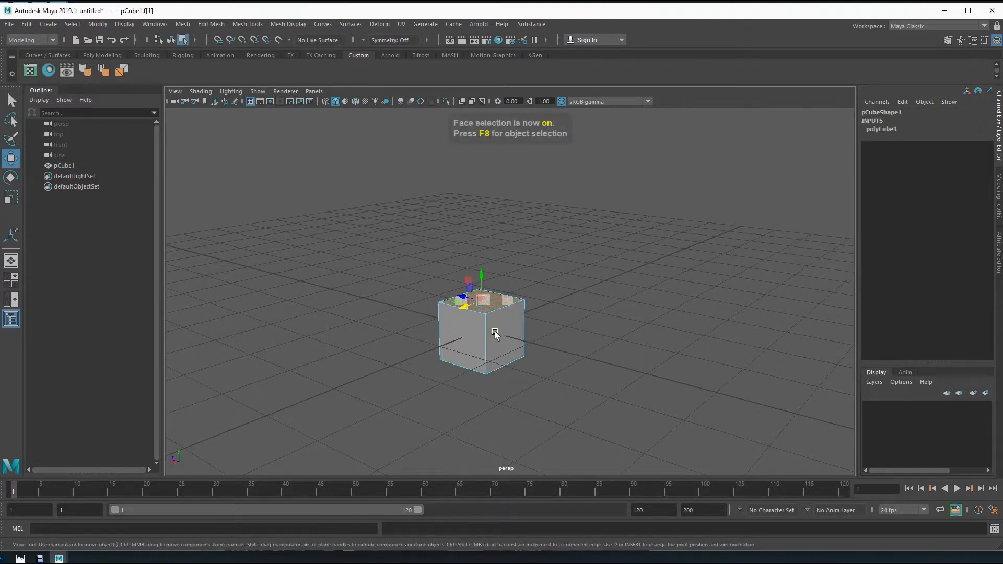
pyautogui.keyDown('alt'); pyautogui.moveTo(586, 336); pyautogui.dragTo(539, 398); pyautogui.keyUp('alt')
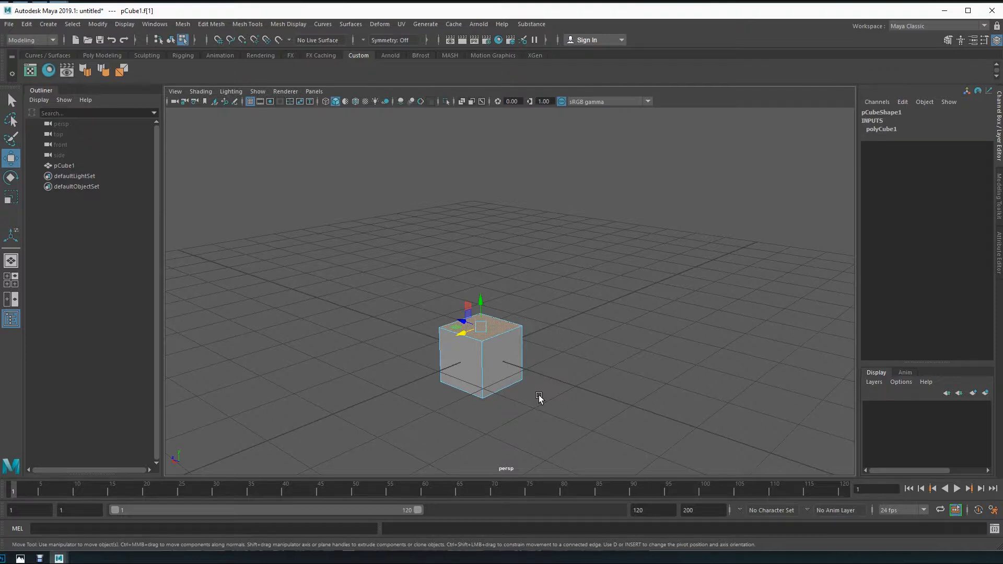
pyautogui.keyDown('alt'); pyautogui.moveTo(528, 394); pyautogui.dragTo(553, 403); pyautogui.keyUp('alt')
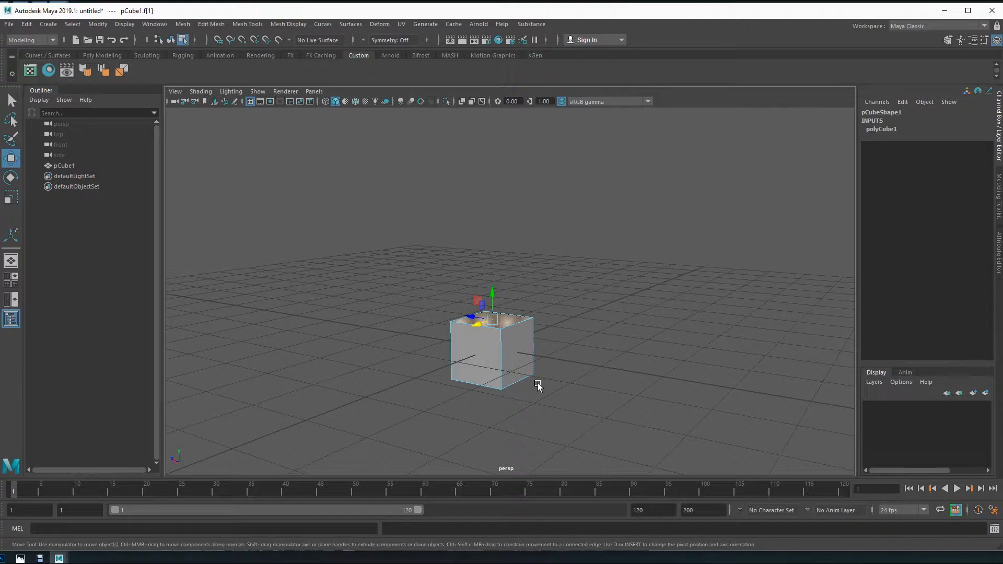
pyautogui.moveTo(558, 370)
pyautogui.keyDown('alt'); pyautogui.mouseDown()
pyautogui.moveTo(609, 380)
pyautogui.moveTo(587, 387)
pyautogui.moveTo(575, 365)
pyautogui.mouseUp(); pyautogui.keyUp('alt')
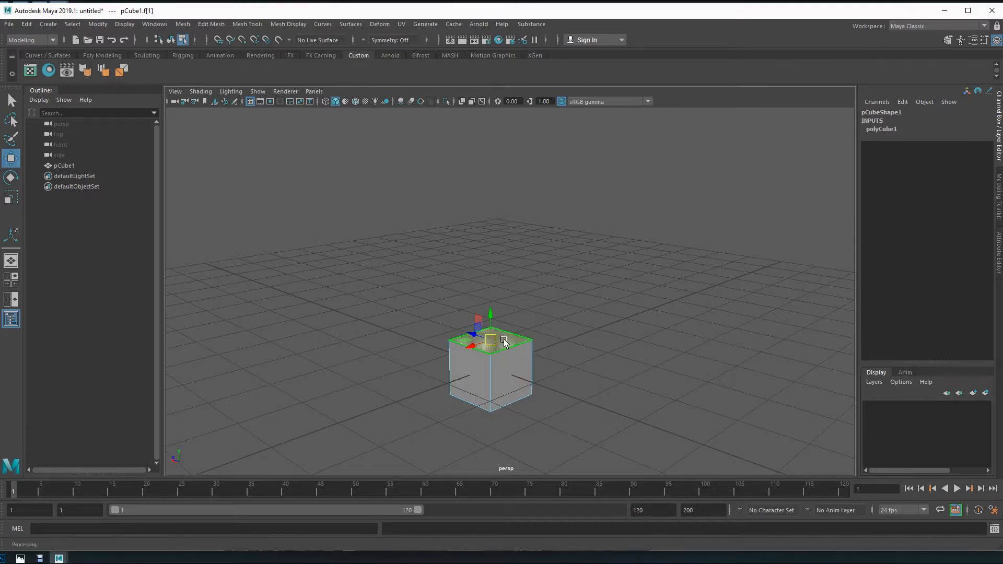
pyautogui.hotkey('ctrl', 'e')
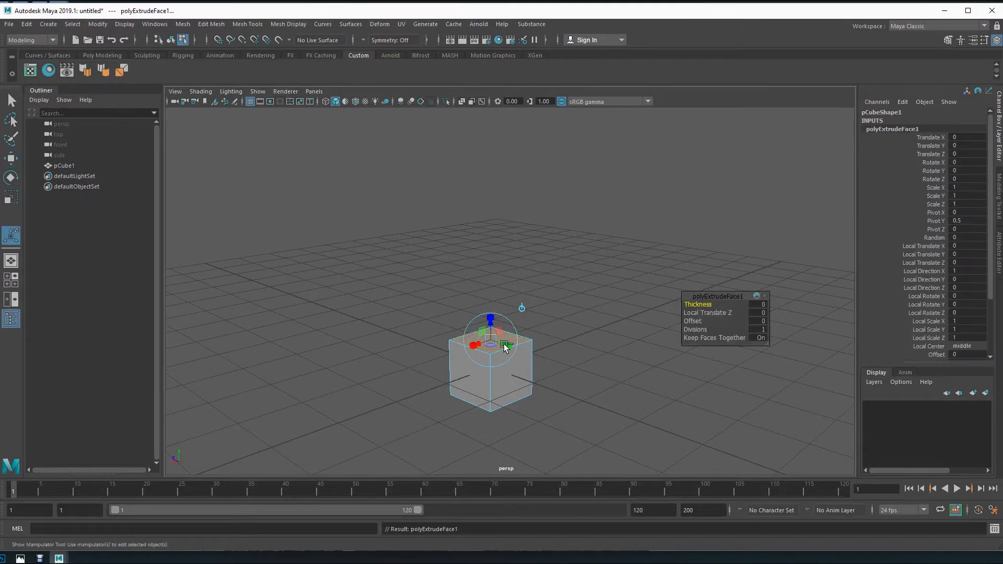
# Step: Switch the extrude manipulator on the top face from local to world axes
pyautogui.keyDown('alt'); pyautogui.moveTo(442, 398); pyautogui.dragTo(600, 405, button='right'); pyautogui.keyUp('alt')
pyautogui.keyDown('alt'); pyautogui.moveTo(589, 395); pyautogui.dragTo(605, 367, button='middle'); pyautogui.keyUp('alt')
pyautogui.click(527, 317)
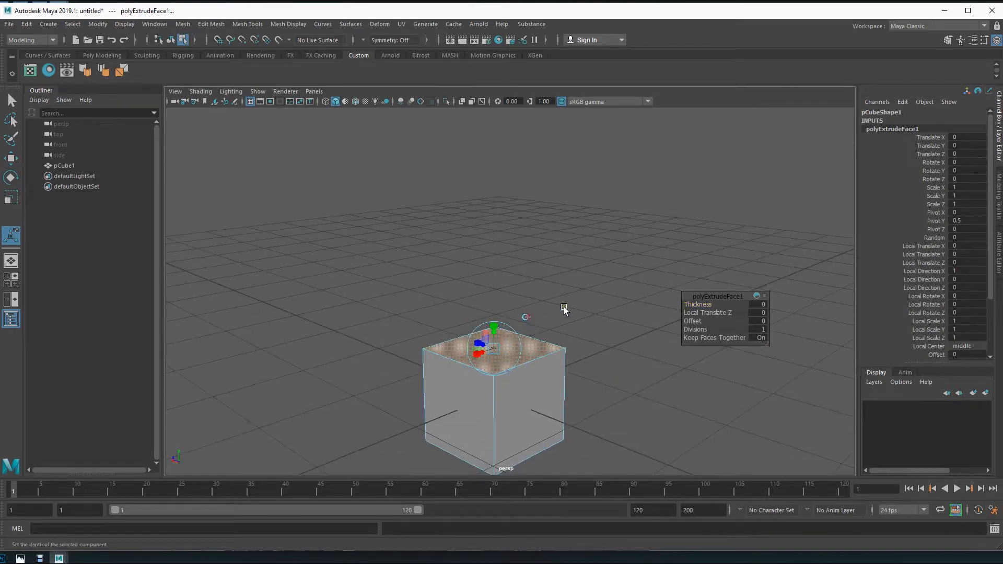
# Step: Extrude the cube's top face upward about 0.31 units and scale it inward to form a tapered shoulder
pyautogui.press('+')
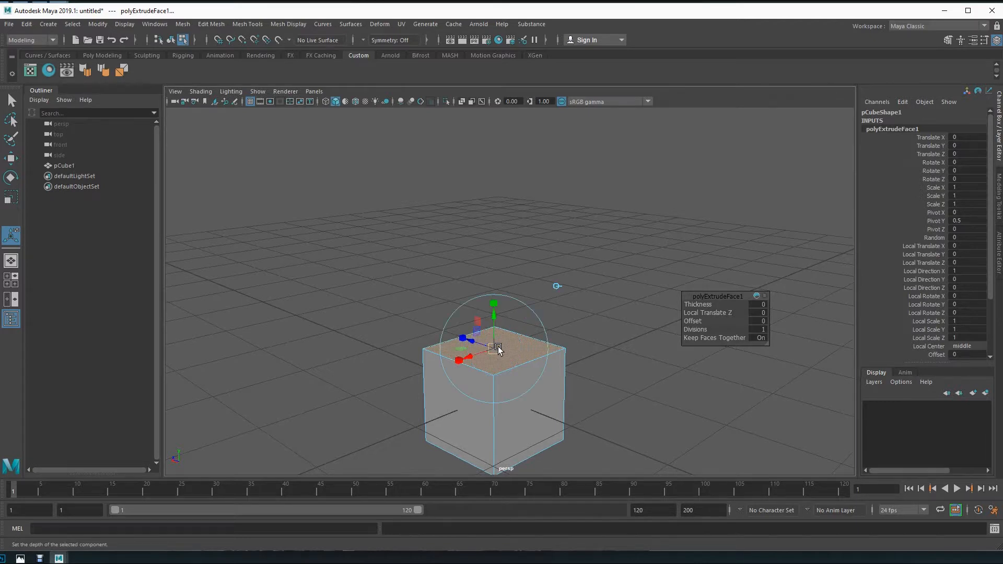
pyautogui.press('+')
pyautogui.press('-')
pyautogui.moveTo(495, 320); pyautogui.dragTo(609, 381)
pyautogui.keyDown('alt'); pyautogui.moveTo(609, 382); pyautogui.dragTo(479, 368, button='right'); pyautogui.keyUp('alt')
pyautogui.keyDown('alt'); pyautogui.moveTo(479, 367); pyautogui.dragTo(571, 386); pyautogui.keyUp('alt')
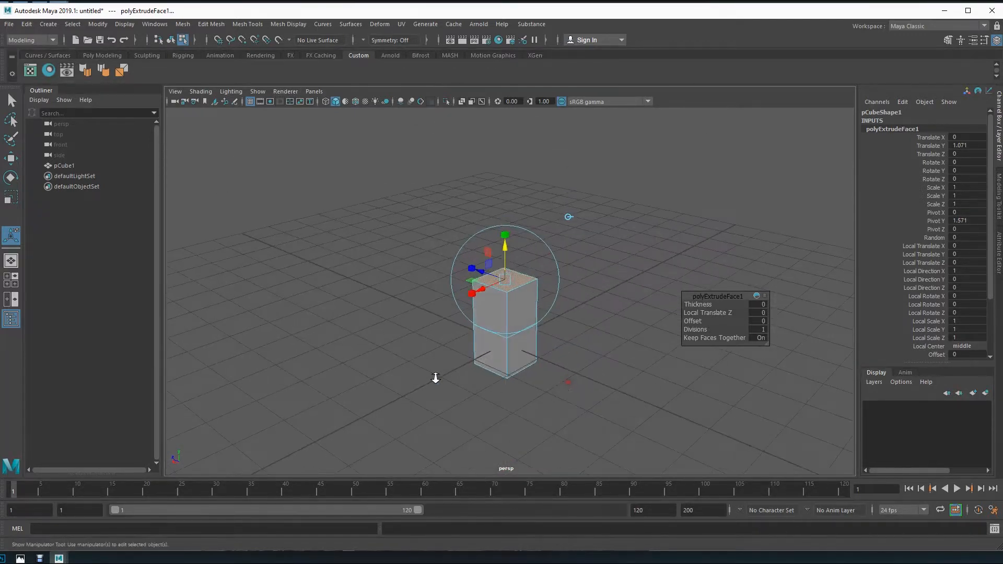
pyautogui.keyDown('alt'); pyautogui.moveTo(434, 376); pyautogui.dragTo(607, 396, button='right'); pyautogui.keyUp('alt')
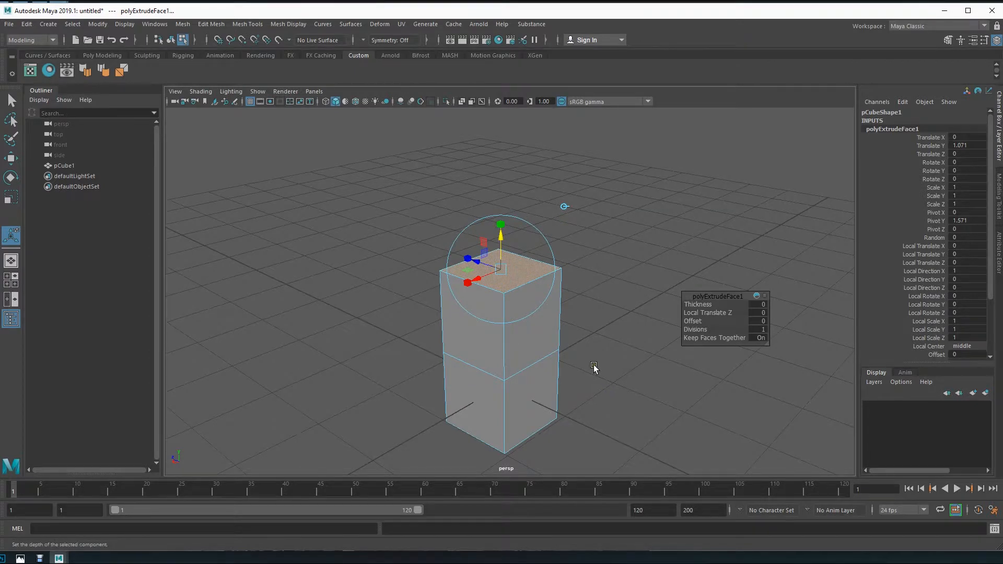
pyautogui.moveTo(520, 267); pyautogui.dragTo(502, 351, button='middle')
pyautogui.press('r')
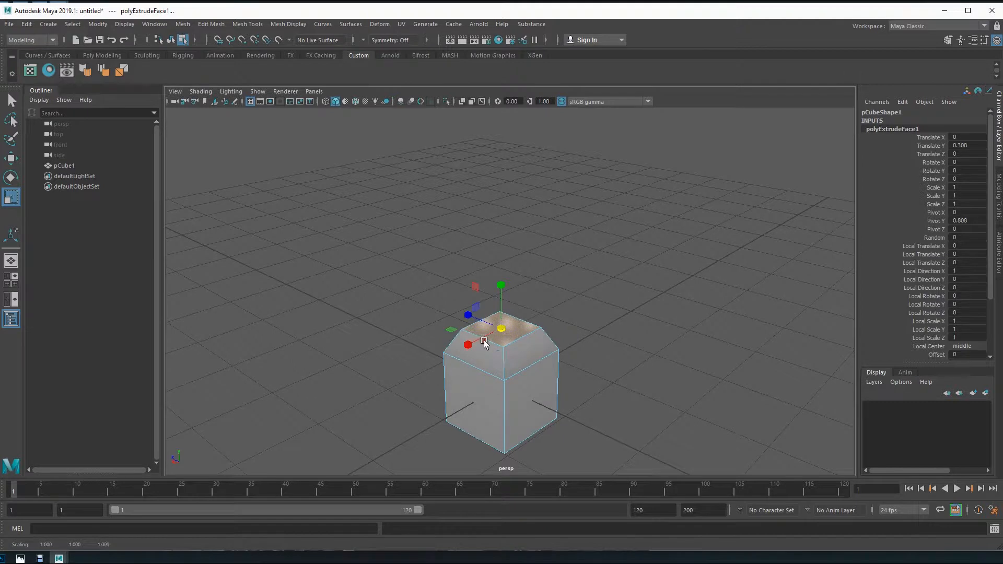
pyautogui.press('w')
# Step: Extrude the tapered top face upward about 3.09 units to form the pillar's tall shaft
pyautogui.hotkey('ctrl', 'e')
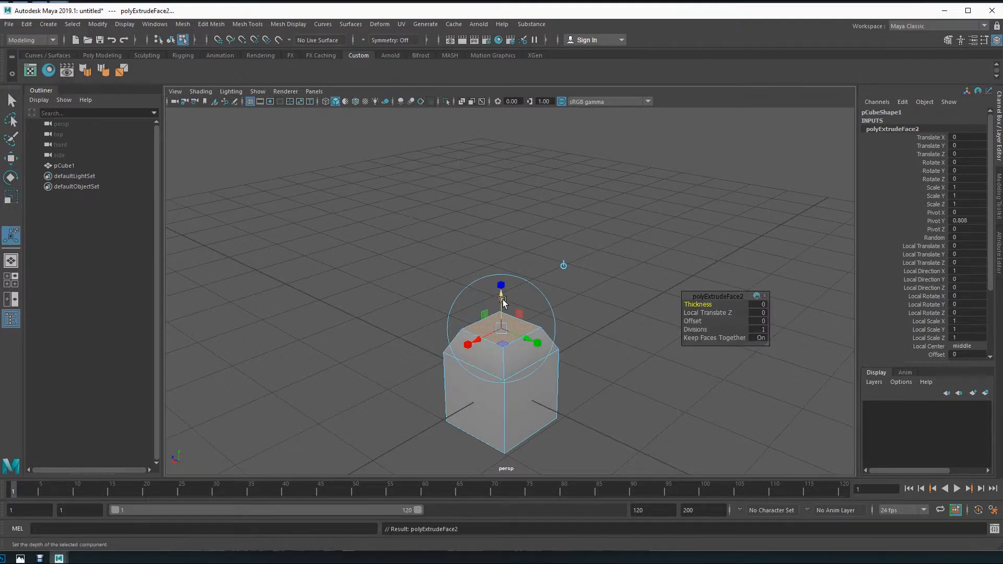
pyautogui.moveTo(503, 304); pyautogui.dragTo(510, 225, button='middle')
pyautogui.moveTo(511, 226); pyautogui.dragTo(508, 105)
pyautogui.keyDown('alt'); pyautogui.moveTo(616, 381); pyautogui.dragTo(430, 330, button='right'); pyautogui.keyUp('alt')
pyautogui.keyDown('alt'); pyautogui.moveTo(430, 330); pyautogui.dragTo(449, 309); pyautogui.keyUp('alt')
pyautogui.moveTo(511, 180); pyautogui.dragTo(521, 161)
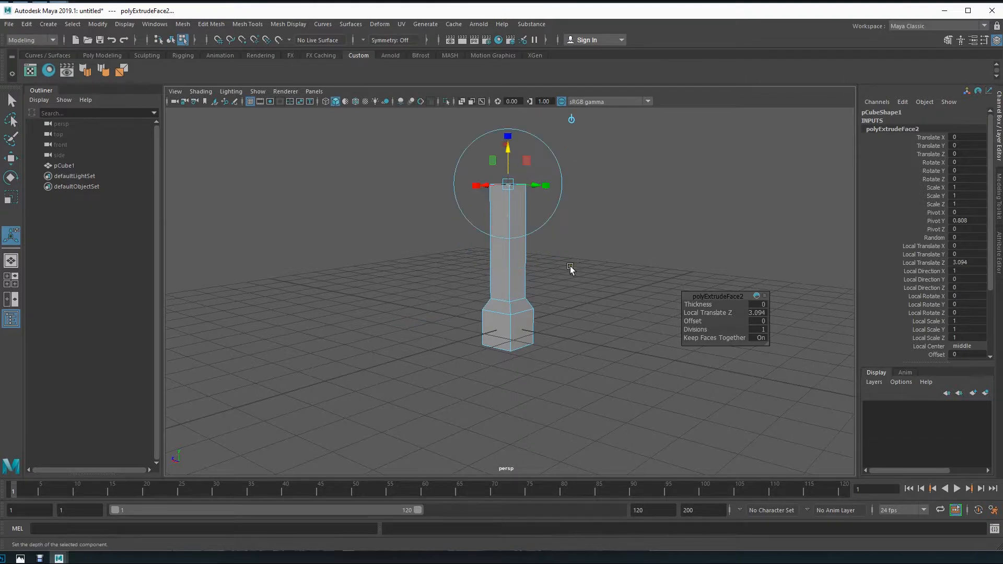
pyautogui.keyDown('alt'); pyautogui.moveTo(571, 269); pyautogui.dragTo(539, 335, button='middle'); pyautogui.keyUp('alt')
# Step: Extrude the shaft's top face slightly upward and scale it outward into a flare
pyautogui.hotkey('ctrl', 'e')
pyautogui.moveTo(482, 244)
pyautogui.mouseDown()
pyautogui.moveTo(485, 230)
pyautogui.moveTo(493, 258)
pyautogui.mouseUp()
pyautogui.press('r')
# Step: Extrude the flared top face upward about 1.28 units as a head block, and select the pillar in object mode
pyautogui.hotkey('ctrl', 'e')
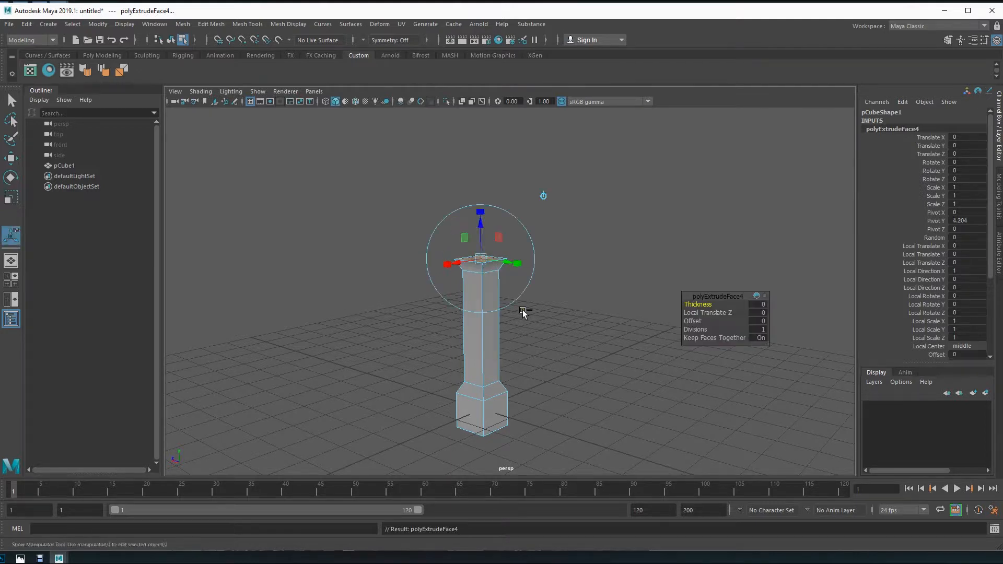
pyautogui.moveTo(480, 211); pyautogui.dragTo(480, 162)
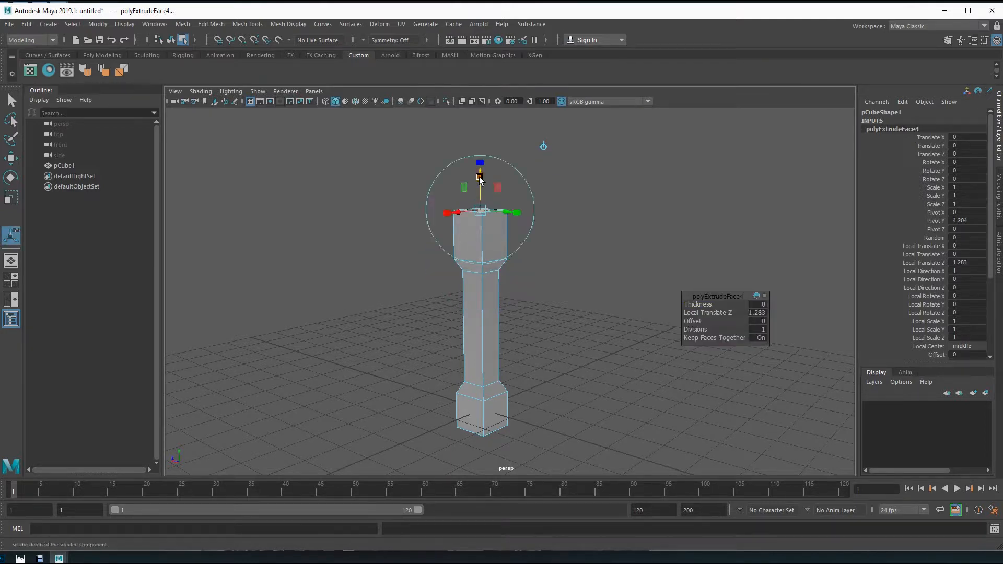
pyautogui.press('F8')
pyautogui.click(572, 355)
pyautogui.keyDown('alt'); pyautogui.moveTo(572, 355); pyautogui.dragTo(551, 343); pyautogui.keyUp('alt')
pyautogui.click(449, 304)
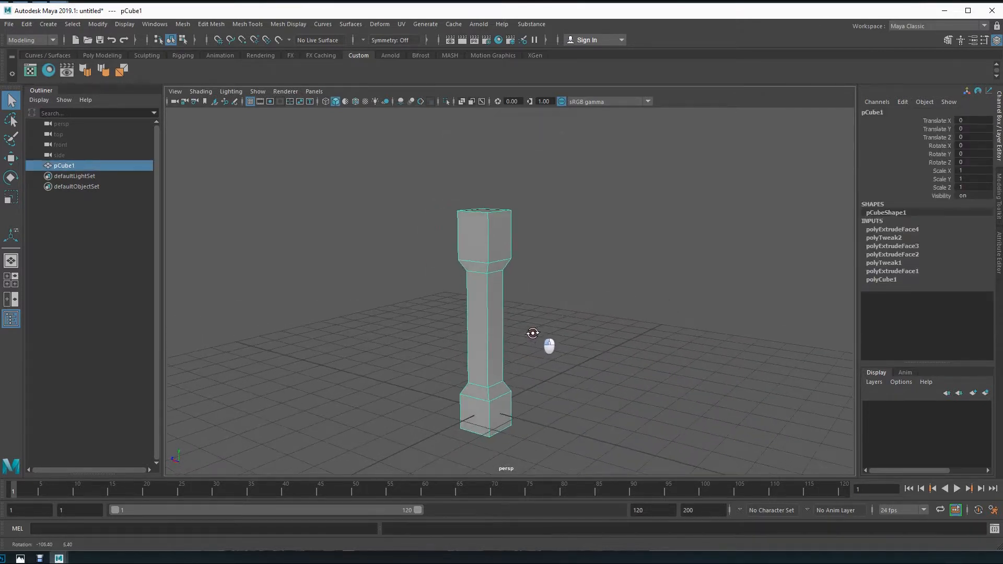
pyautogui.keyDown('alt'); pyautogui.moveTo(401, 363); pyautogui.dragTo(527, 349, button='right'); pyautogui.keyUp('alt')
pyautogui.keyDown('alt'); pyautogui.moveTo(496, 359); pyautogui.dragTo(517, 379, button='middle'); pyautogui.keyUp('alt')
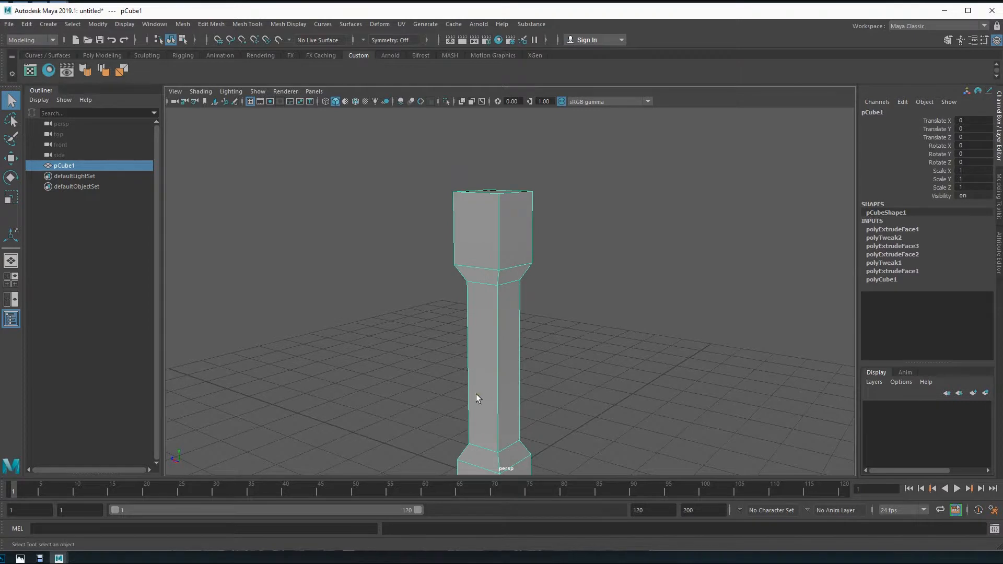
pyautogui.moveTo(475, 403)
pyautogui.keyDown('alt'); pyautogui.mouseDown(button='right')
pyautogui.moveTo(579, 396)
pyautogui.moveTo(495, 405)
pyautogui.mouseUp(button='right'); pyautogui.keyUp('alt')
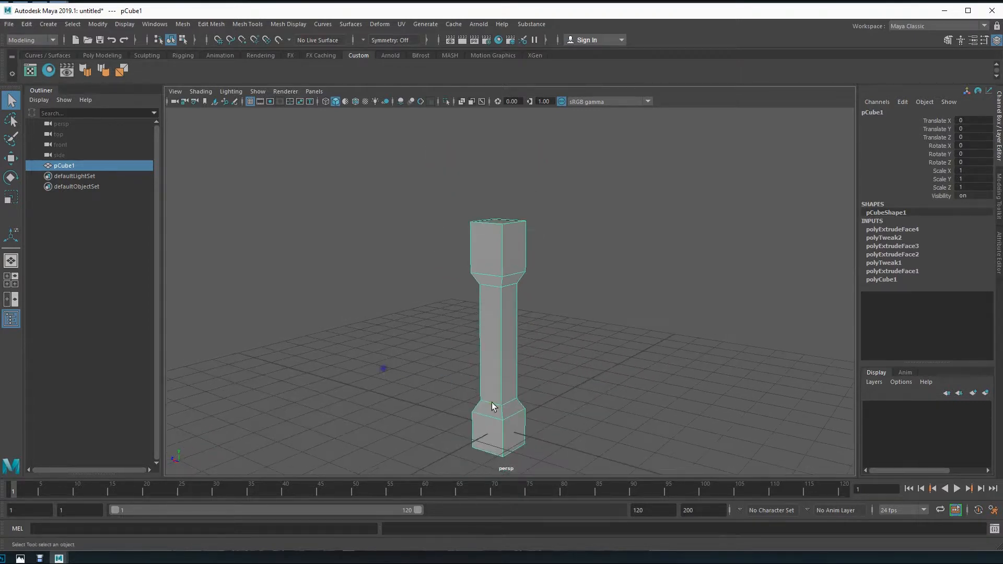
pyautogui.keyDown('alt'); pyautogui.moveTo(494, 405); pyautogui.dragTo(515, 376, button='middle'); pyautogui.keyUp('alt')
pyautogui.moveTo(516, 376)
pyautogui.keyDown('alt'); pyautogui.mouseDown()
pyautogui.moveTo(441, 329)
pyautogui.moveTo(363, 391)
pyautogui.moveTo(505, 387)
pyautogui.mouseUp(); pyautogui.keyUp('alt')
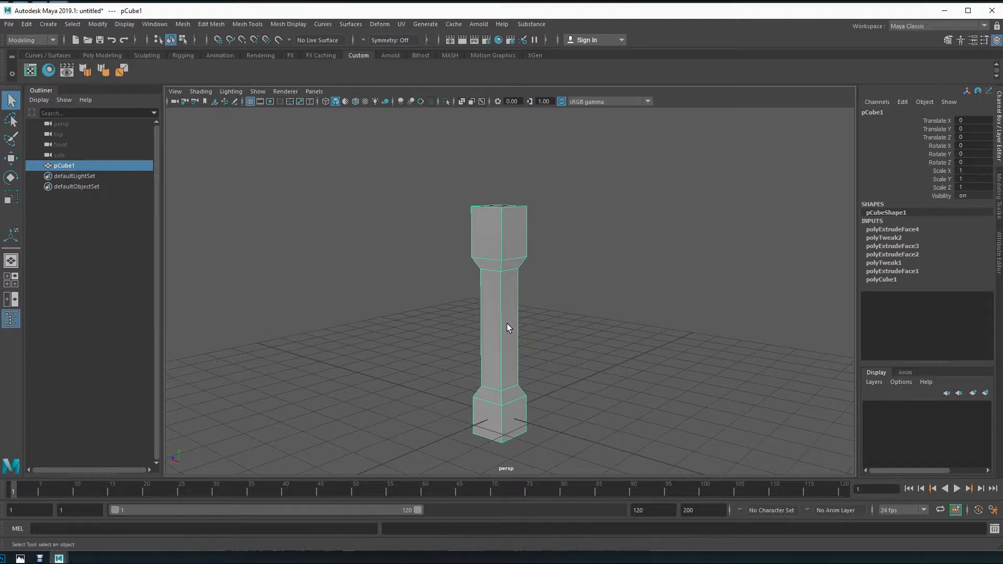
# Step: Cut a zigzag edge path across two adjacent sides of the pillar's head block with the Multi-Cut tool
pyautogui.press('F11')
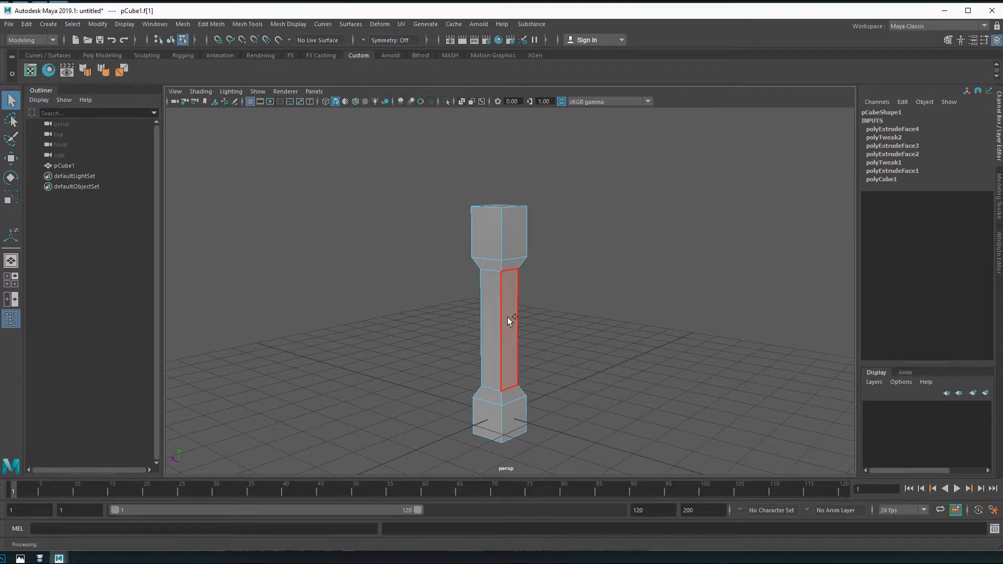
pyautogui.keyDown('shift'); pyautogui.rightClick(506, 318); pyautogui.keyUp('shift')
pyautogui.keyDown('shift'); pyautogui.moveTo(509, 317); pyautogui.dragTo(459, 316, button='right'); pyautogui.keyUp('shift')
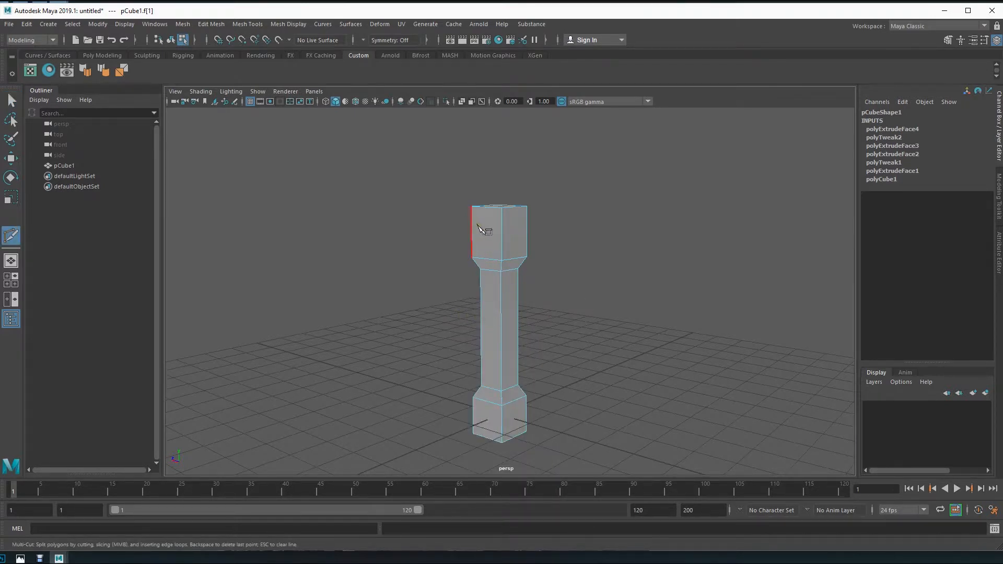
pyautogui.click(473, 231)
pyautogui.click(471, 231)
pyautogui.click(502, 224)
pyautogui.keyDown('alt'); pyautogui.moveTo(514, 241); pyautogui.dragTo(484, 249); pyautogui.keyUp('alt')
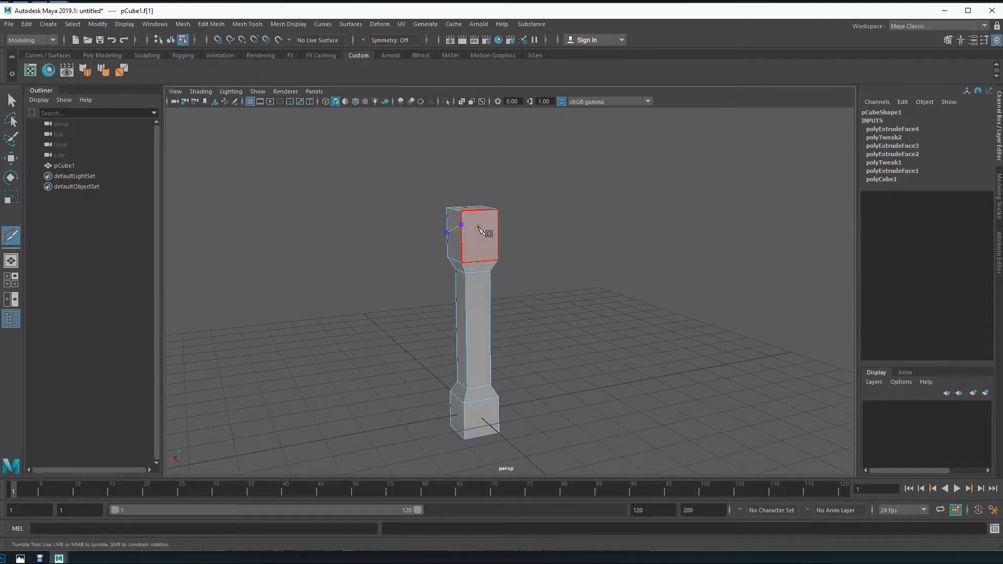
pyautogui.click(485, 225)
pyautogui.click(473, 244)
pyautogui.click(487, 246)
pyautogui.keyDown('alt'); pyautogui.moveTo(538, 300); pyautogui.dragTo(453, 291); pyautogui.keyUp('alt')
pyautogui.press('Return')
# Step: Insert an edge loop around the lower part of the shaft with Multi-Cut, and switch back to the Move tool
pyautogui.click(466, 261)
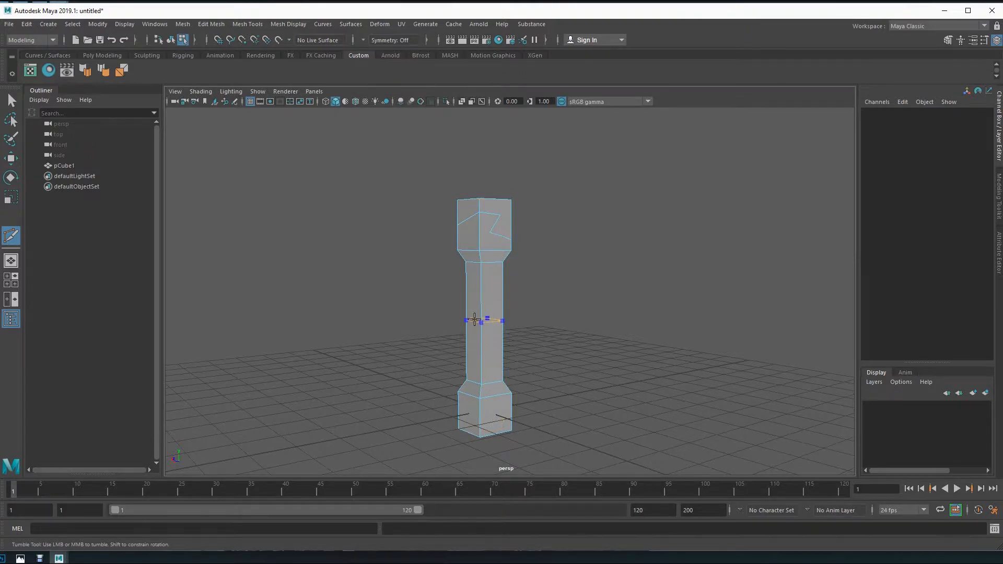
pyautogui.keyDown('ctrl'); pyautogui.click(468, 346); pyautogui.keyUp('ctrl')
pyautogui.keyDown('alt'); pyautogui.moveTo(414, 359); pyautogui.dragTo(472, 353); pyautogui.keyUp('alt')
pyautogui.keyDown('alt'); pyautogui.moveTo(407, 353); pyautogui.dragTo(547, 327, button='right'); pyautogui.keyUp('alt')
pyautogui.keyDown('alt'); pyautogui.moveTo(547, 327); pyautogui.dragTo(442, 353); pyautogui.keyUp('alt')
pyautogui.keyDown('alt'); pyautogui.moveTo(410, 363); pyautogui.dragTo(475, 358, button='right'); pyautogui.keyUp('alt')
pyautogui.press('w')
# Step: Extrude the face below the zigzag cut on the head block outward about 1.12 units
pyautogui.keyDown('alt'); pyautogui.moveTo(532, 307); pyautogui.dragTo(518, 393, button='middle'); pyautogui.keyUp('alt')
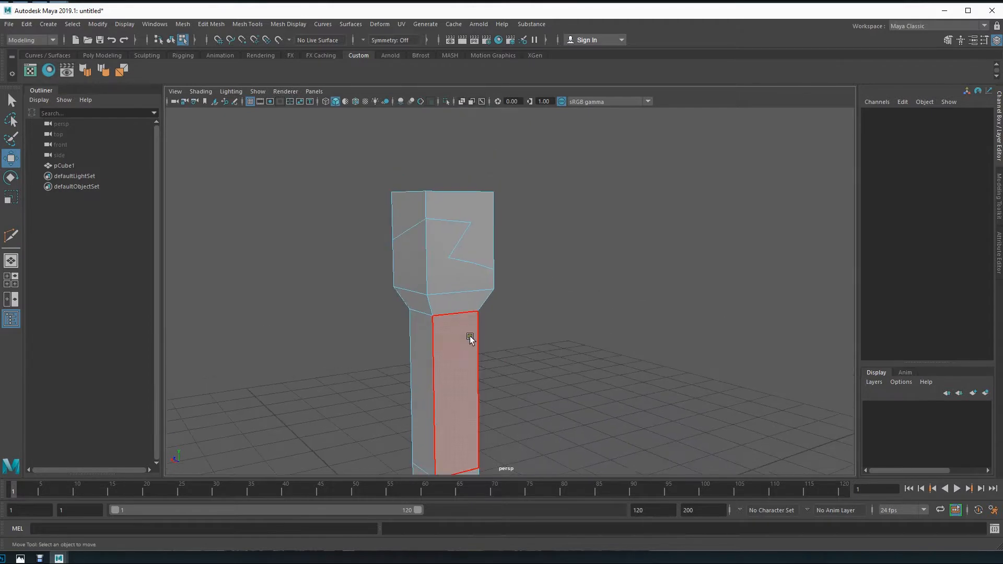
pyautogui.click(447, 269)
pyautogui.keyDown('alt'); pyautogui.moveTo(447, 269); pyautogui.dragTo(437, 340); pyautogui.keyUp('alt')
pyautogui.hotkey('ctrl', 'e')
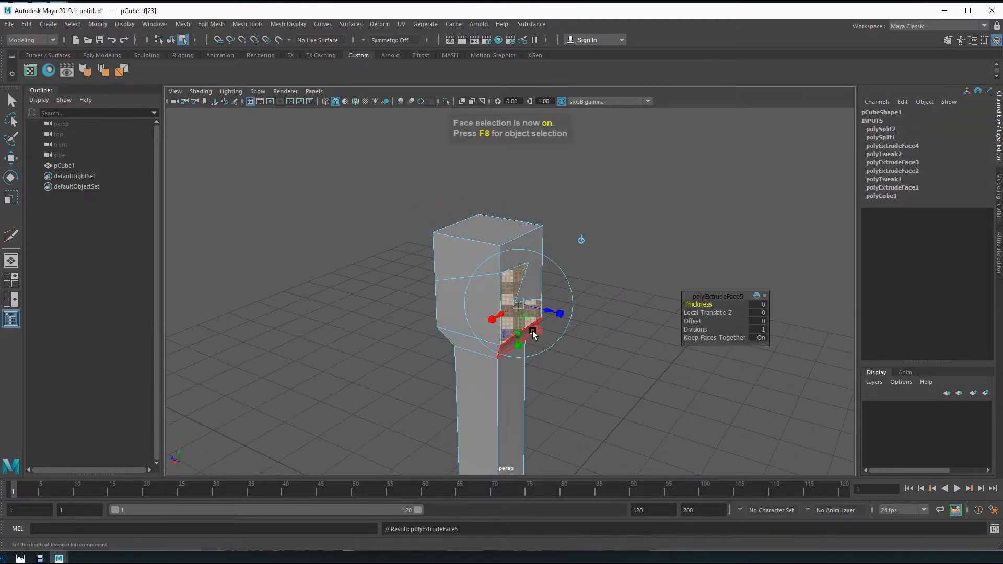
pyautogui.moveTo(495, 292); pyautogui.dragTo(578, 315)
pyautogui.keyDown('alt'); pyautogui.moveTo(591, 380); pyautogui.dragTo(510, 374); pyautogui.keyUp('alt')
pyautogui.press('w')
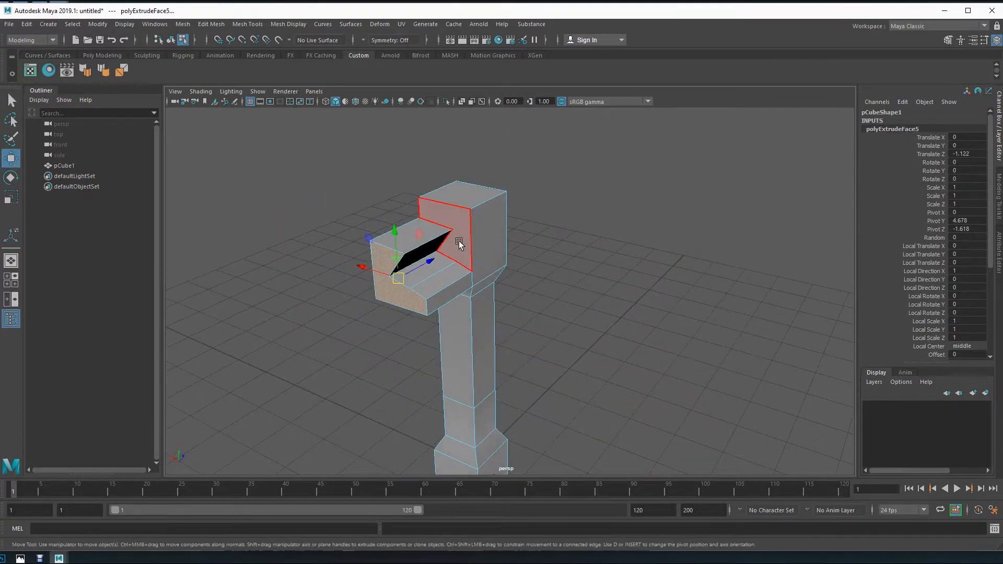
# Step: Triangulate the face above the zigzag cut on the head block and return to object mode
pyautogui.click(453, 245)
pyautogui.press('space')
pyautogui.moveTo(170, 270); pyautogui.dragTo(190, 384)
pyautogui.keyDown('alt'); pyautogui.moveTo(363, 395); pyautogui.dragTo(322, 368); pyautogui.keyUp('alt')
pyautogui.press('F8')
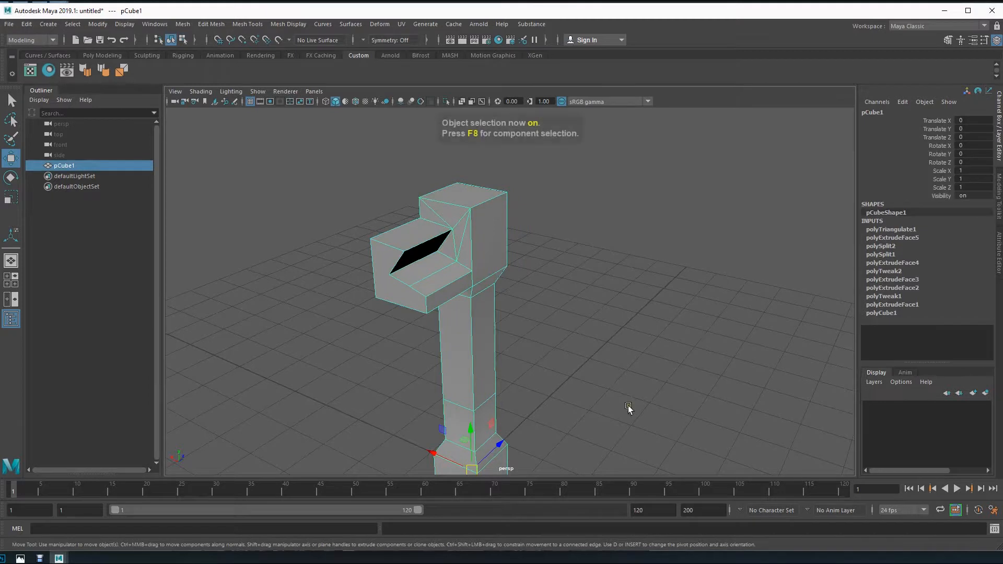
pyautogui.keyDown('alt'); pyautogui.moveTo(565, 365); pyautogui.dragTo(519, 329); pyautogui.keyUp('alt')
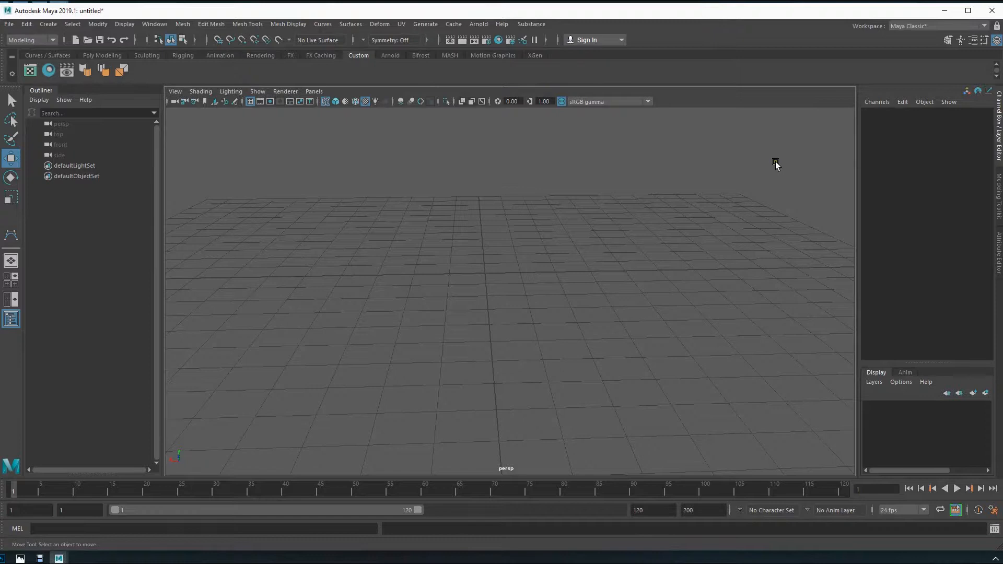
# Step: Draw a wavy five-point curve across the grid with the CV Curve tool and finish it
pyautogui.keyDown('alt'); pyautogui.moveTo(544, 259); pyautogui.dragTo(537, 286); pyautogui.keyUp('alt')
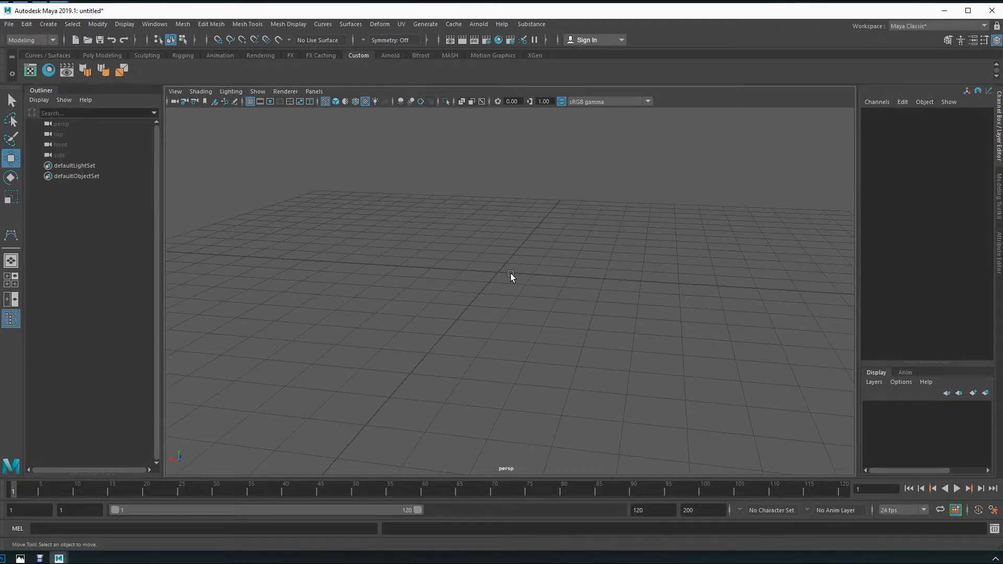
pyautogui.keyDown('alt'); pyautogui.moveTo(526, 246); pyautogui.dragTo(510, 312); pyautogui.keyUp('alt')
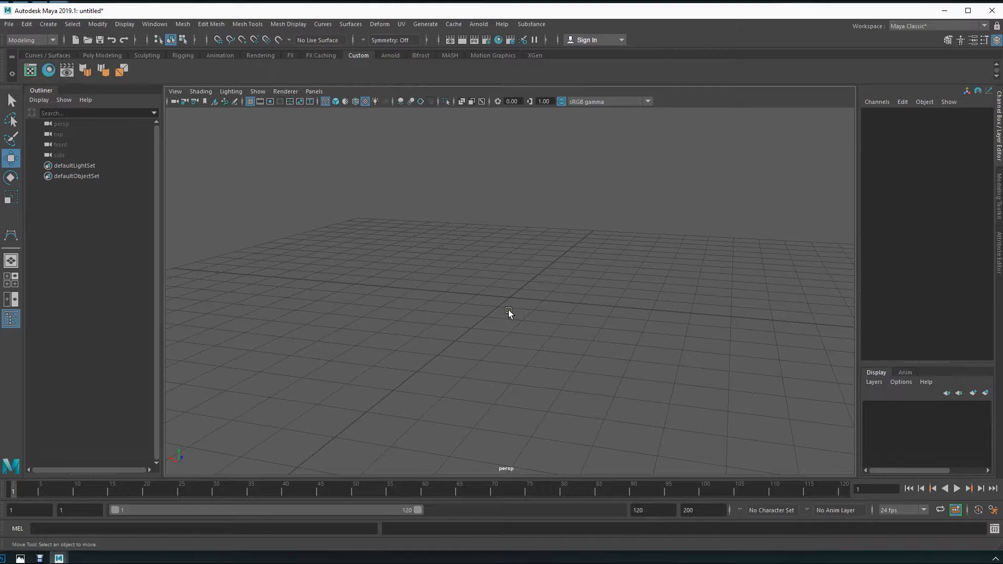
pyautogui.press('space')
pyautogui.moveTo(393, 245); pyautogui.dragTo(567, 335)
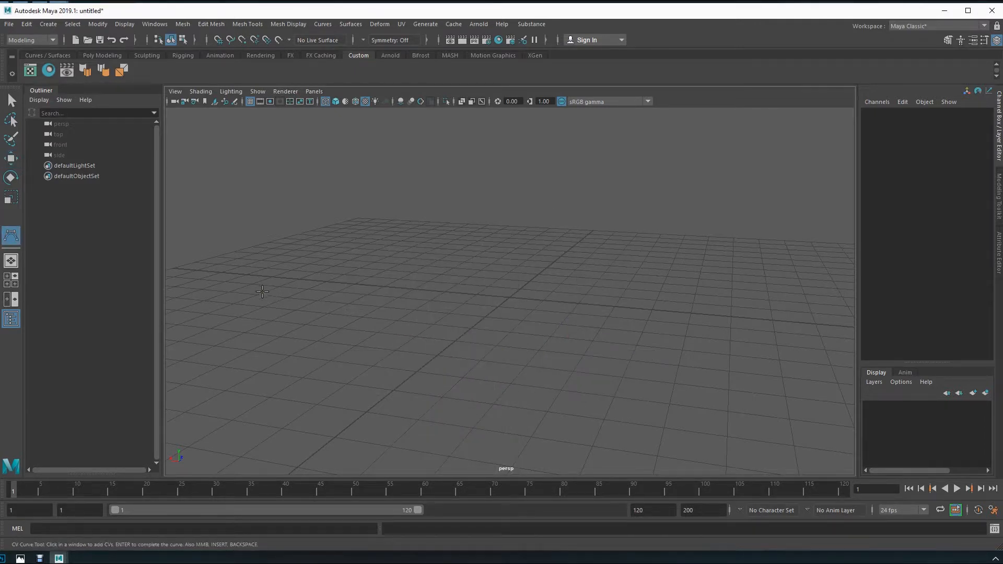
pyautogui.click(261, 295)
pyautogui.click(452, 262)
pyautogui.click(507, 396)
pyautogui.click(684, 315)
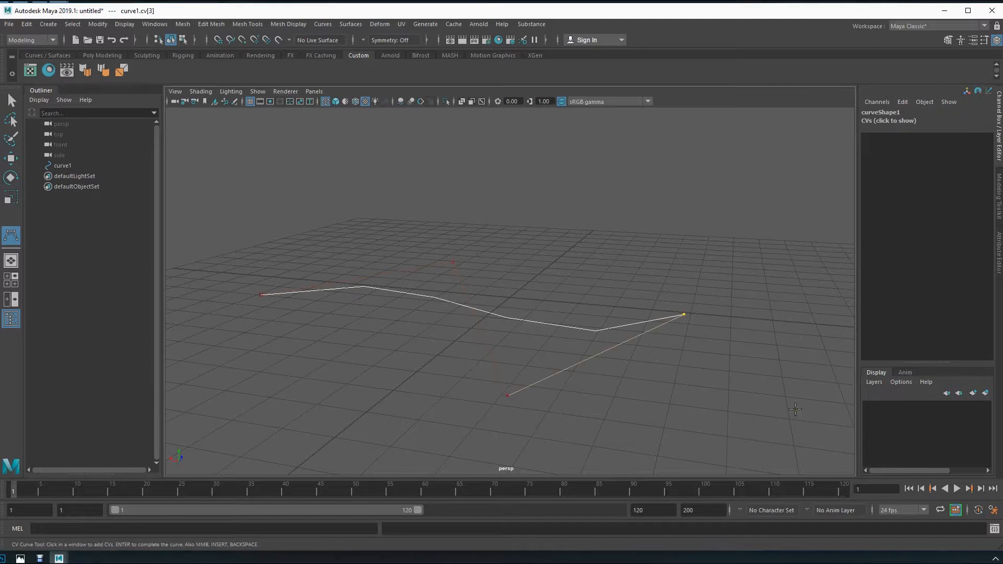
pyautogui.click(818, 447)
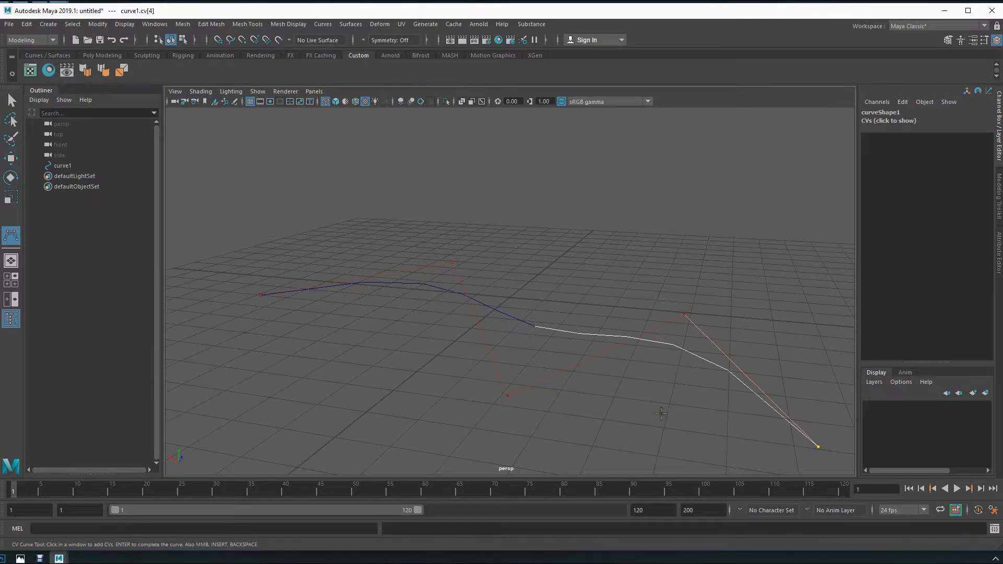
pyautogui.press('Return')
pyautogui.press('w')
pyautogui.keyDown('alt'); pyautogui.moveTo(707, 346); pyautogui.dragTo(514, 280); pyautogui.keyUp('alt')
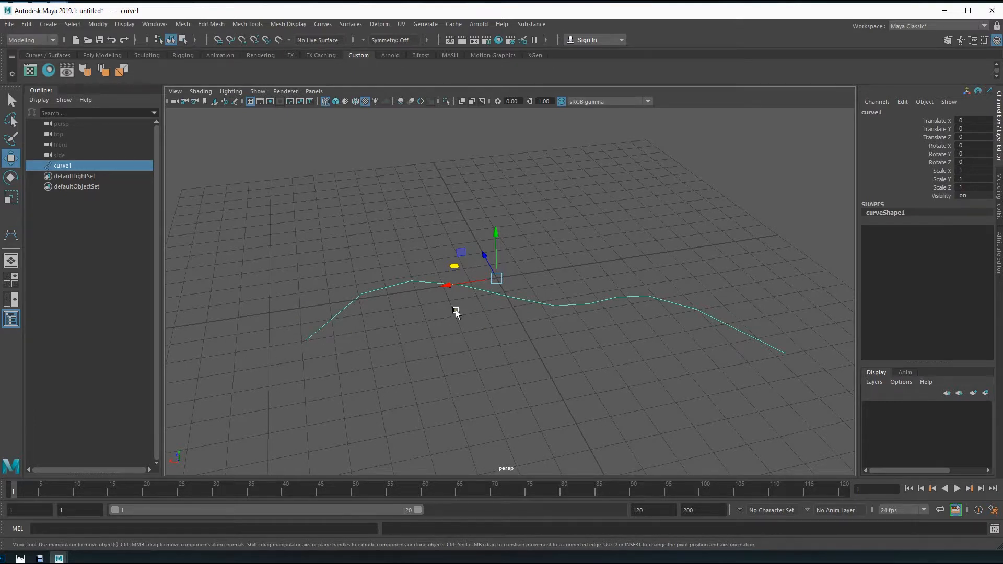
# Step: Create a NURBS circle and move it to one end of the curve, at about X 6.90, Z -1.96
pyautogui.press('space')
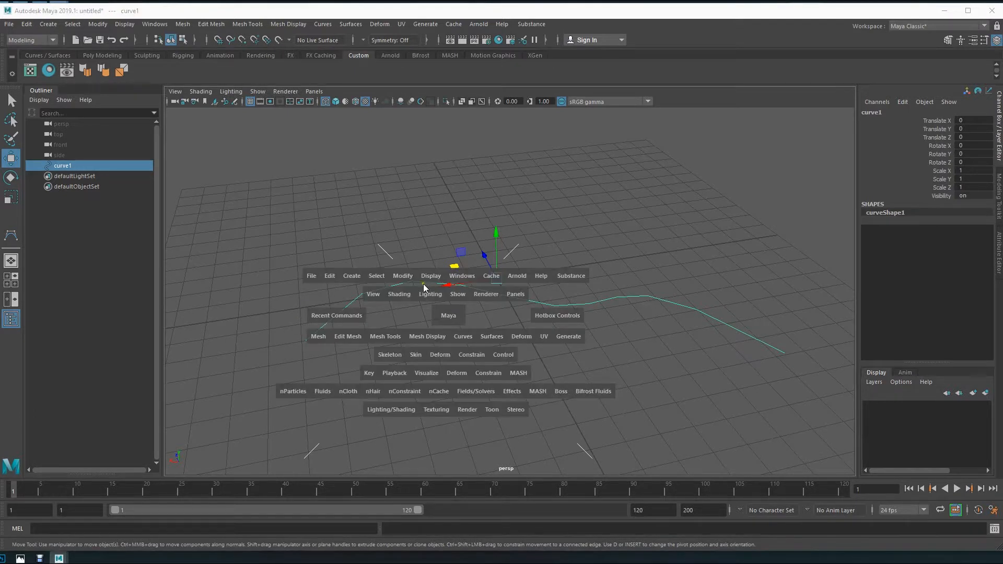
pyautogui.moveTo(355, 275); pyautogui.dragTo(508, 377)
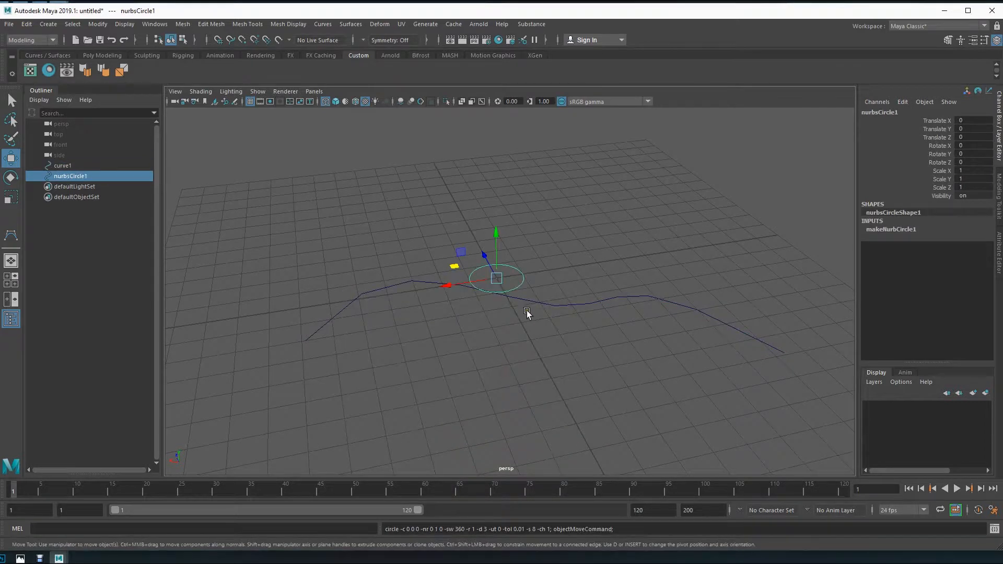
pyautogui.moveTo(459, 272); pyautogui.dragTo(265, 332)
pyautogui.keyDown('alt'); pyautogui.moveTo(412, 350); pyautogui.dragTo(437, 336, button='middle'); pyautogui.keyUp('alt')
pyautogui.keyDown('alt'); pyautogui.moveTo(491, 327); pyautogui.dragTo(326, 298); pyautogui.keyUp('alt')
pyautogui.keyDown('alt'); pyautogui.moveTo(327, 297); pyautogui.dragTo(507, 299, button='right'); pyautogui.keyUp('alt')
pyautogui.keyDown('alt'); pyautogui.moveTo(425, 290); pyautogui.dragTo(588, 317, button='middle'); pyautogui.keyUp('alt')
pyautogui.keyDown('alt'); pyautogui.moveTo(451, 314); pyautogui.dragTo(447, 338); pyautogui.keyUp('alt')
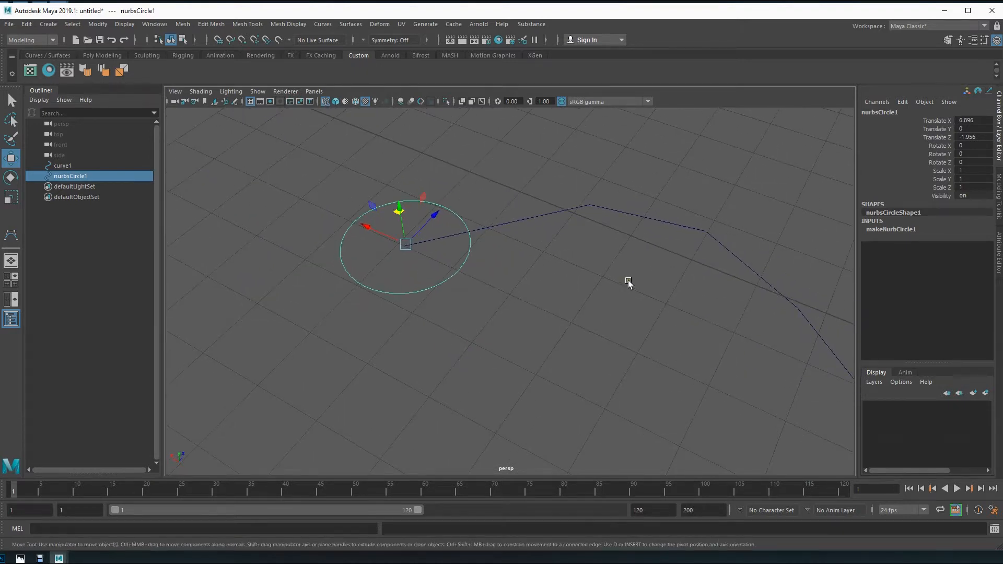
# Step: Set the circle's Rotate X to -90 and turn it to about -37.3 degrees in Y so it faces along the curve
pyautogui.press('e')
pyautogui.moveTo(391, 221); pyautogui.dragTo(382, 271)
pyautogui.doubleClick(962, 146)
pyautogui.write('-')
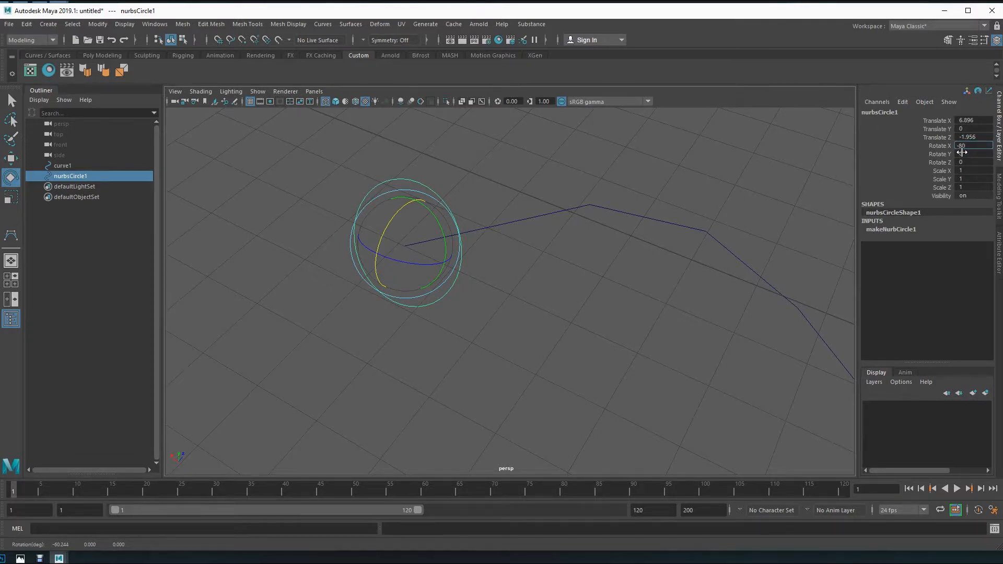
pyautogui.write('90')
pyautogui.press('Return')
pyautogui.keyDown('alt'); pyautogui.moveTo(529, 303); pyautogui.dragTo(517, 340); pyautogui.keyUp('alt')
pyautogui.moveTo(439, 258); pyautogui.dragTo(522, 300)
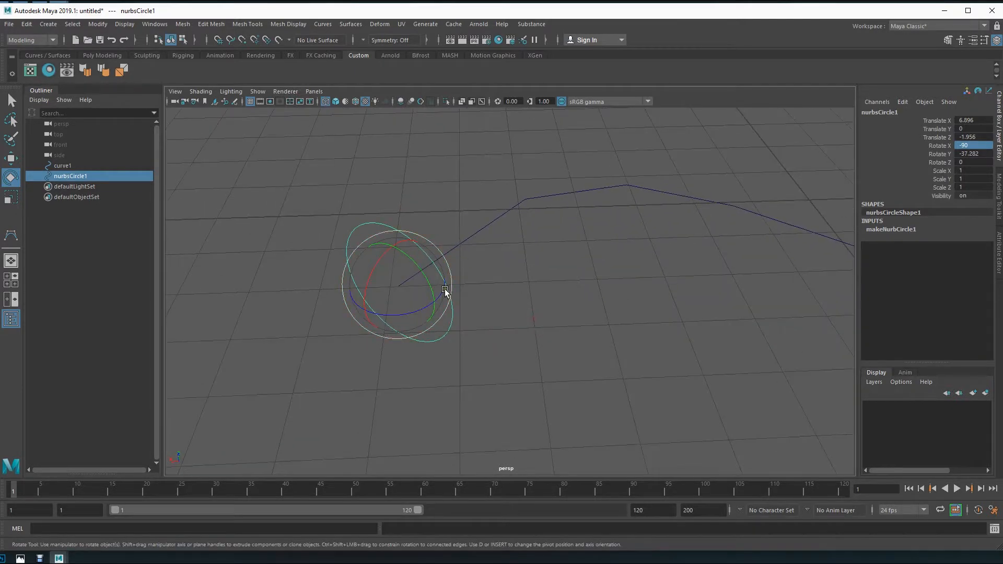
# Step: Scale the circle down uniformly to about 0.45 and switch back to the Move tool
pyautogui.press('r')
pyautogui.moveTo(398, 285); pyautogui.dragTo(343, 343)
pyautogui.keyDown('alt'); pyautogui.moveTo(606, 331); pyautogui.dragTo(454, 318); pyautogui.keyUp('alt')
pyautogui.press('w')
pyautogui.keyDown('alt'); pyautogui.moveTo(364, 296); pyautogui.dragTo(387, 298); pyautogui.keyUp('alt')
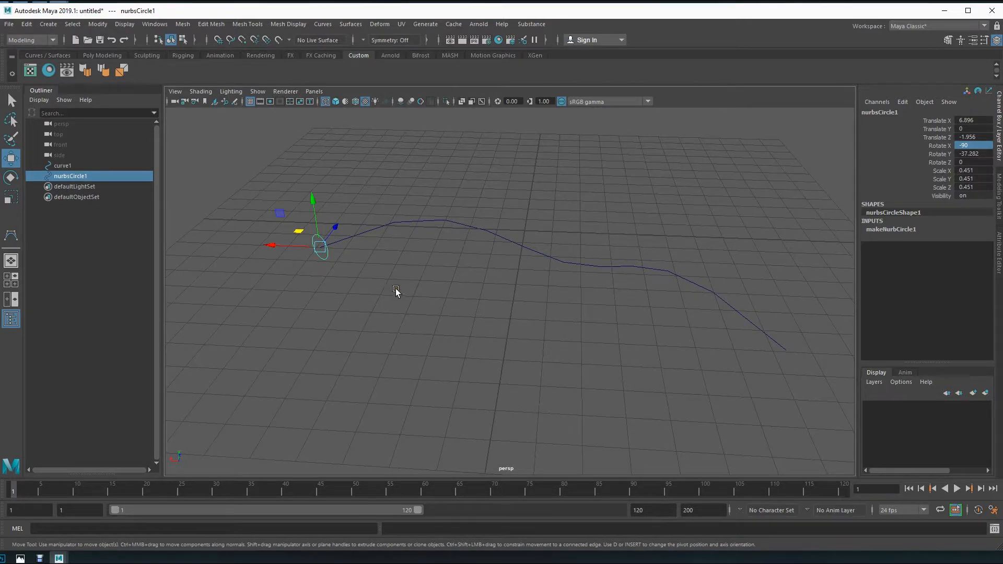
# Step: Practise selecting the path curve together with the circle, and clear the selection
pyautogui.click(369, 264)
pyautogui.click(372, 230)
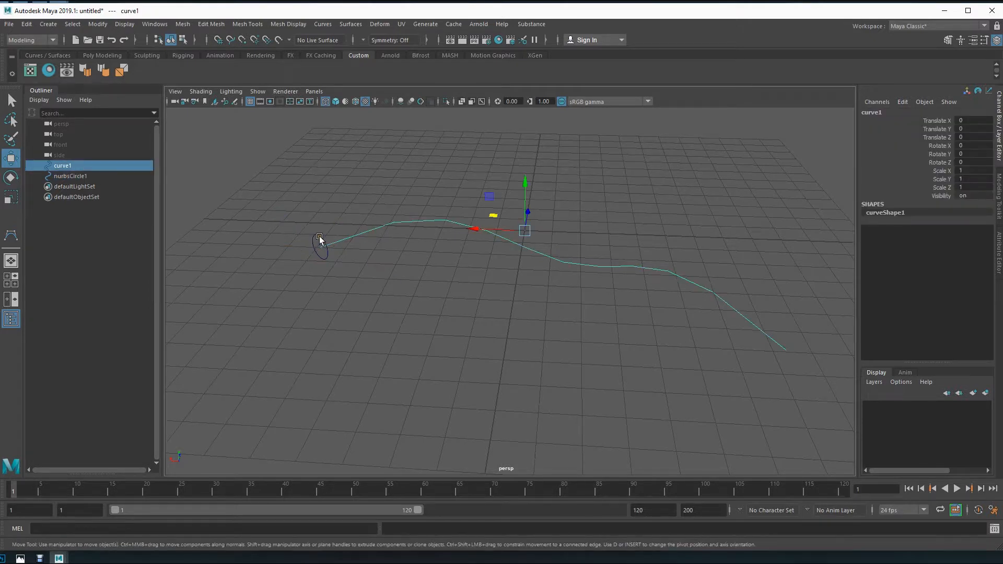
pyautogui.keyDown('shift'); pyautogui.click(319, 238); pyautogui.keyUp('shift')
pyautogui.click(393, 280)
pyautogui.click(378, 231)
pyautogui.click(388, 288)
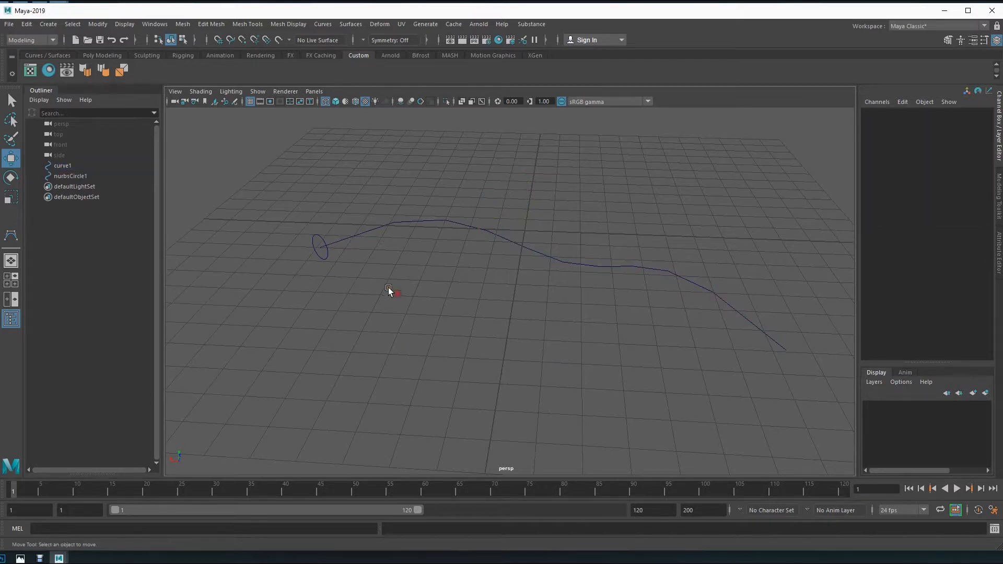
pyautogui.click(316, 236)
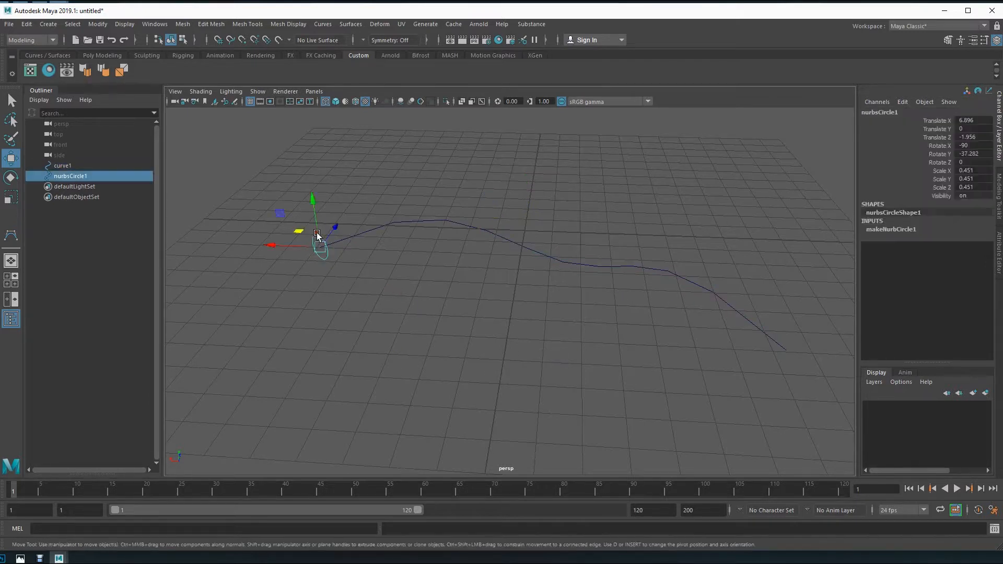
pyautogui.keyDown('shift'); pyautogui.click(376, 229); pyautogui.keyUp('shift')
pyautogui.click(396, 296)
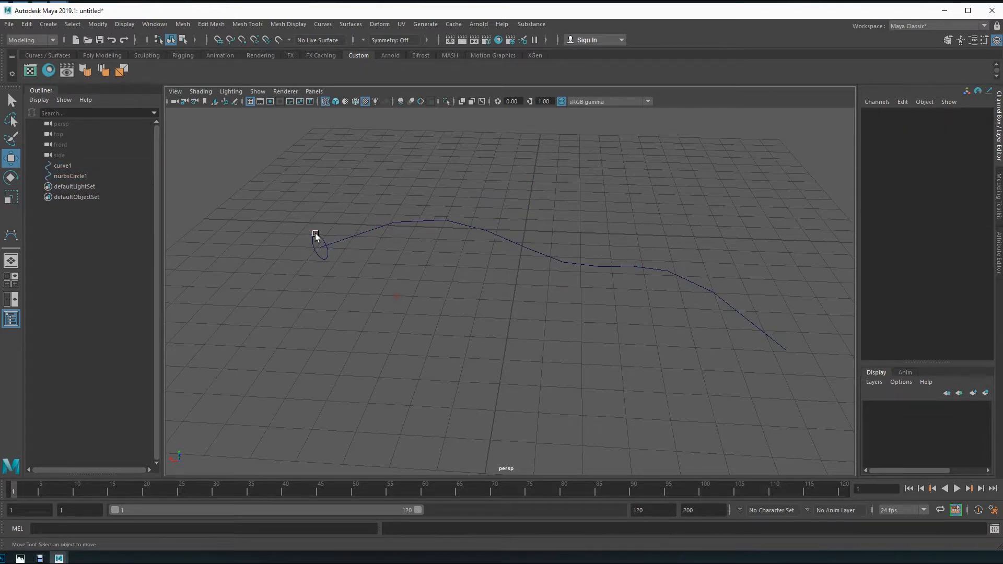
# Step: Select the NURBS circle first and add the path curve to the selection last
pyautogui.click(315, 233)
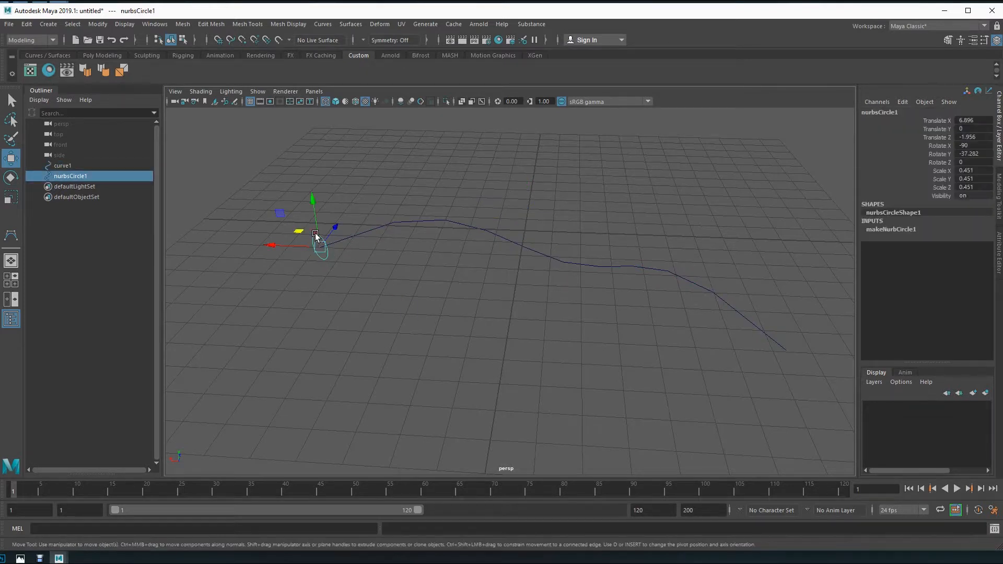
pyautogui.keyDown('shift'); pyautogui.click(372, 230); pyautogui.keyUp('shift')
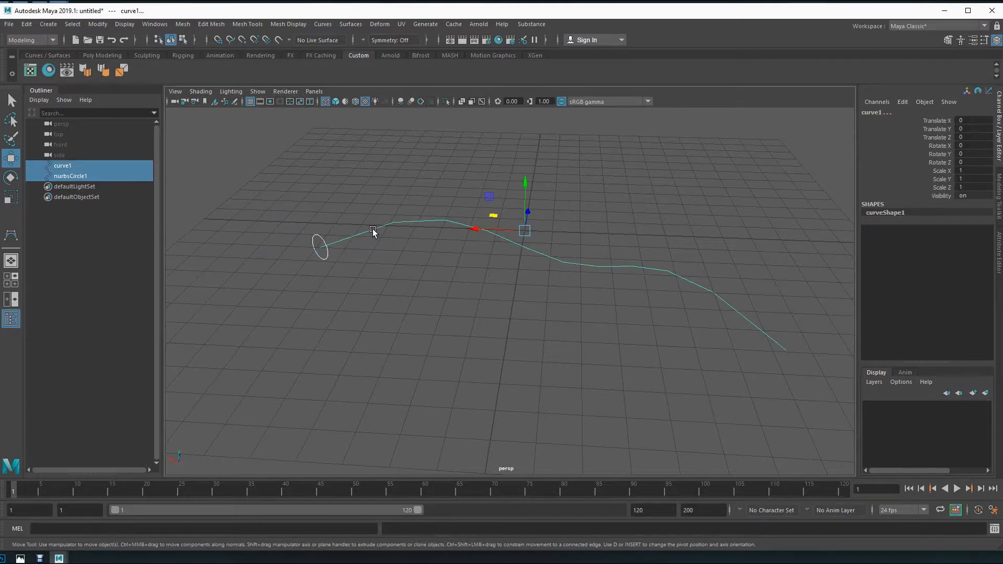
pyautogui.keyDown('alt'); pyautogui.moveTo(397, 294); pyautogui.dragTo(413, 311); pyautogui.keyUp('alt')
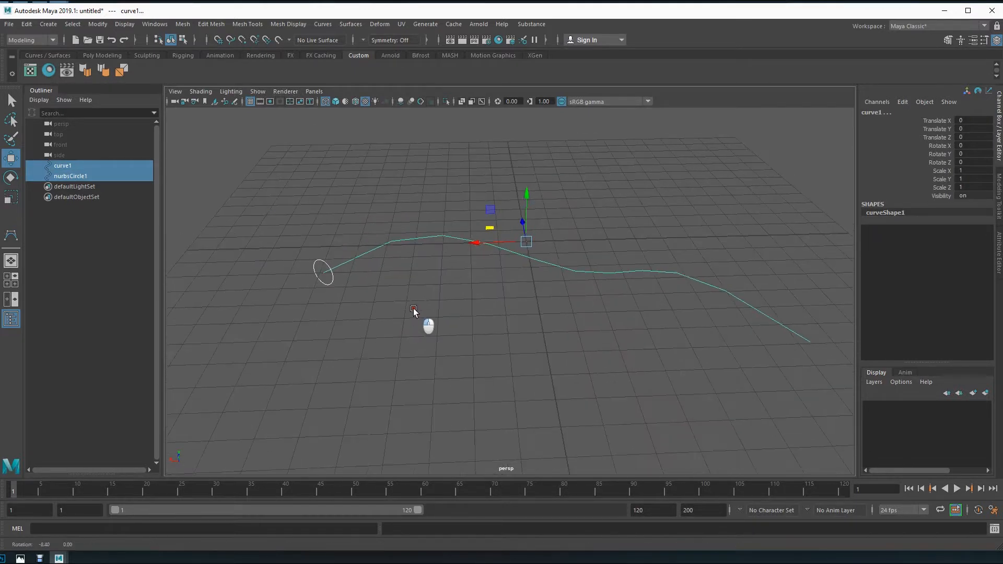
# Step: Try extruding the circle along the curve as a polygon tube with quads and a tessellation count of 200, inspect it, and undo the extrusion
pyautogui.press('space')
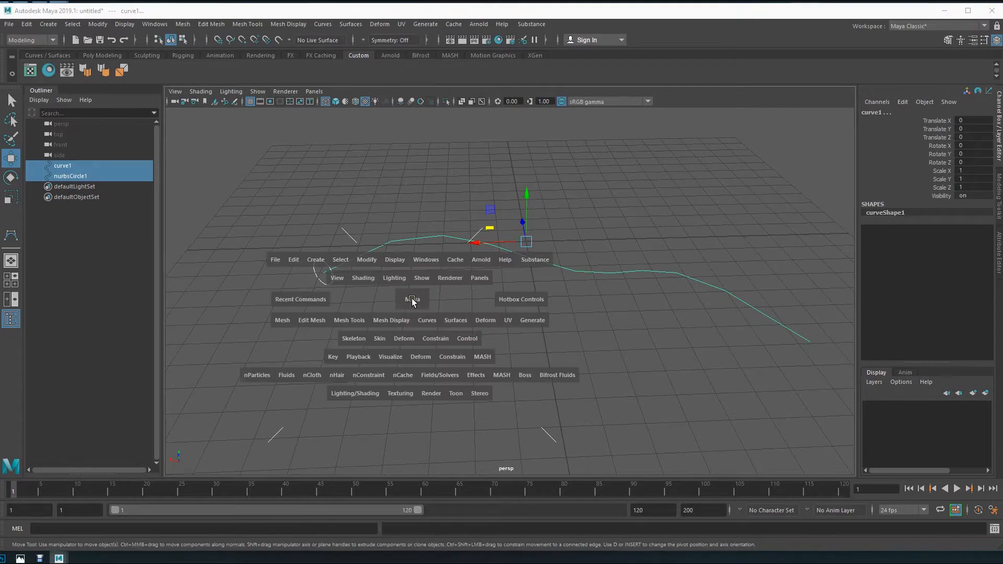
pyautogui.click(455, 321)
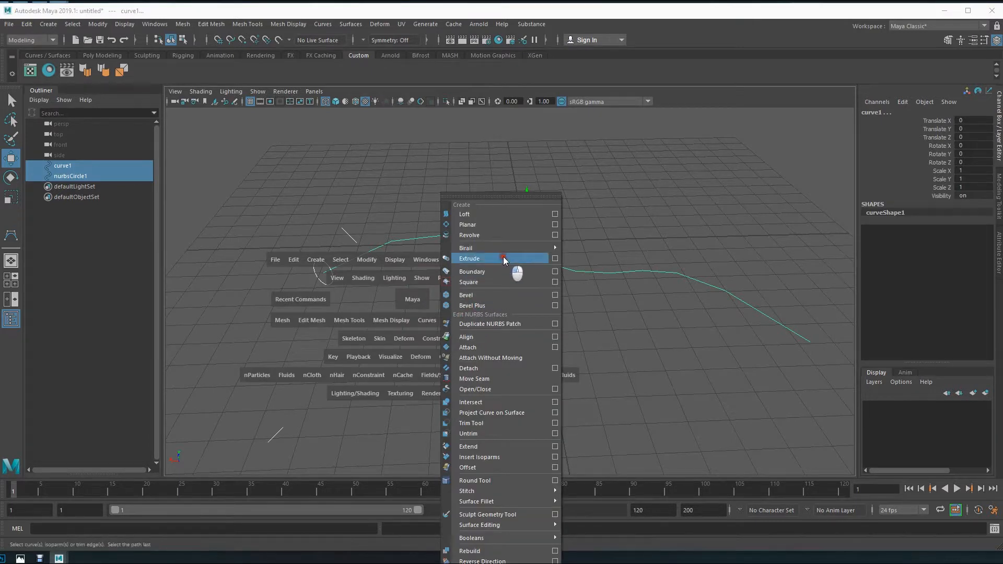
pyautogui.click(555, 258)
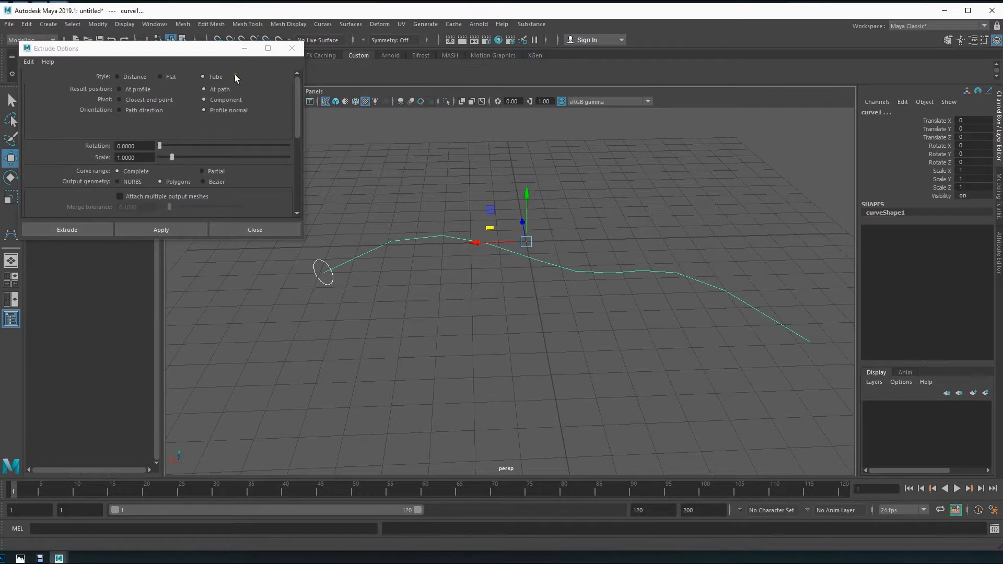
pyautogui.moveTo(209, 240); pyautogui.dragTo(212, 372)
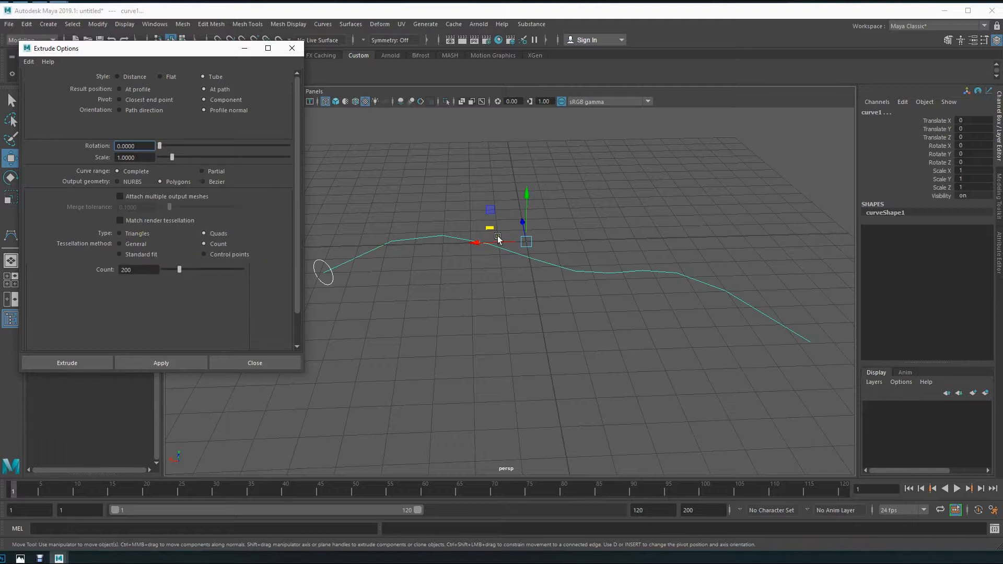
pyautogui.click(96, 362)
pyautogui.moveTo(468, 376)
pyautogui.keyDown('alt'); pyautogui.mouseDown()
pyautogui.moveTo(491, 346)
pyautogui.moveTo(476, 396)
pyautogui.moveTo(508, 338)
pyautogui.moveTo(460, 308)
pyautogui.mouseUp(); pyautogui.keyUp('alt')
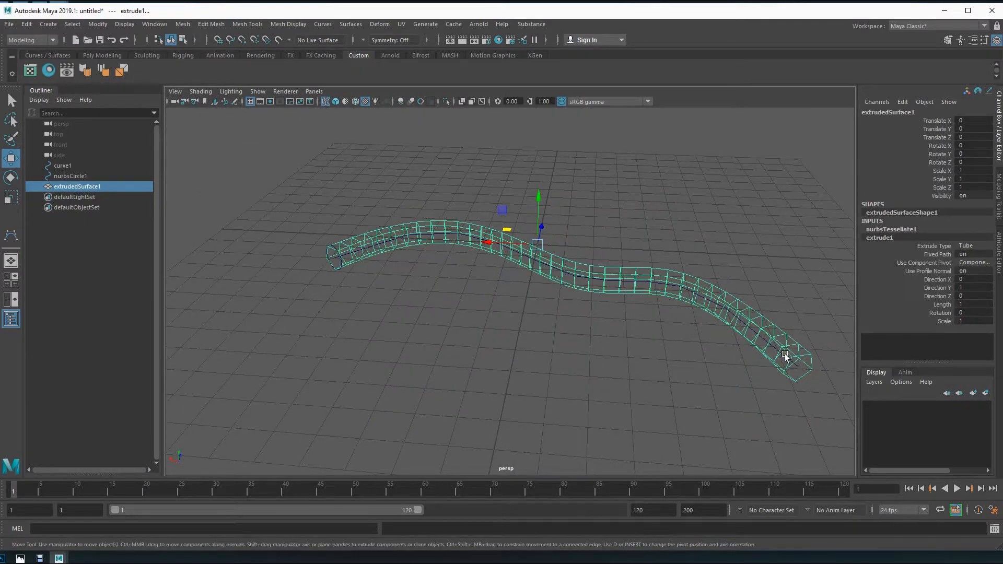
pyautogui.keyDown('alt'); pyautogui.moveTo(745, 389); pyautogui.dragTo(676, 340); pyautogui.keyUp('alt')
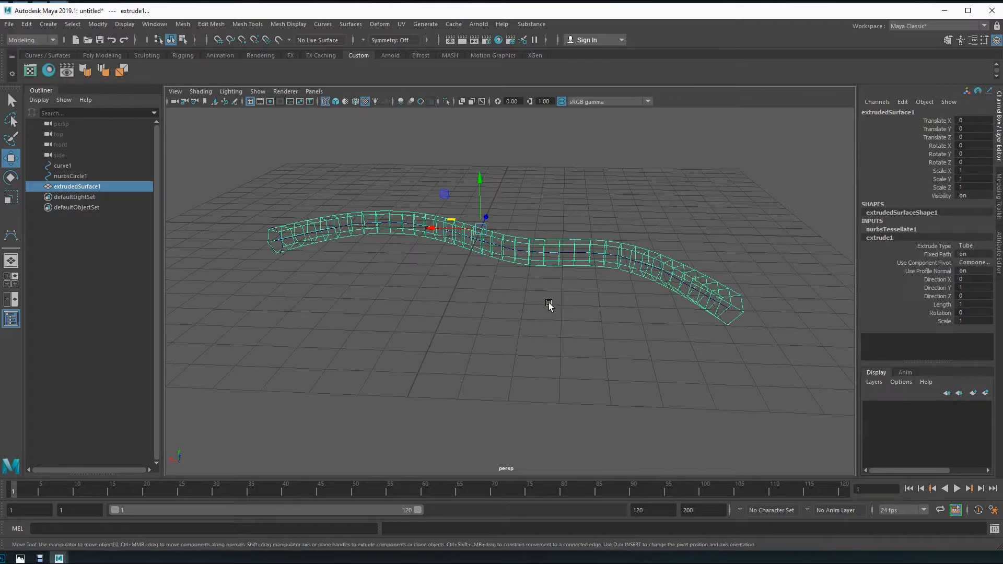
pyautogui.hotkey('ctrl', 'z')
# Step: Try the surface extrusion with the tessellation count raised to 504, inspect the denser tube, and undo it
pyautogui.keyDown('alt'); pyautogui.moveTo(387, 307); pyautogui.dragTo(377, 310); pyautogui.keyUp('alt')
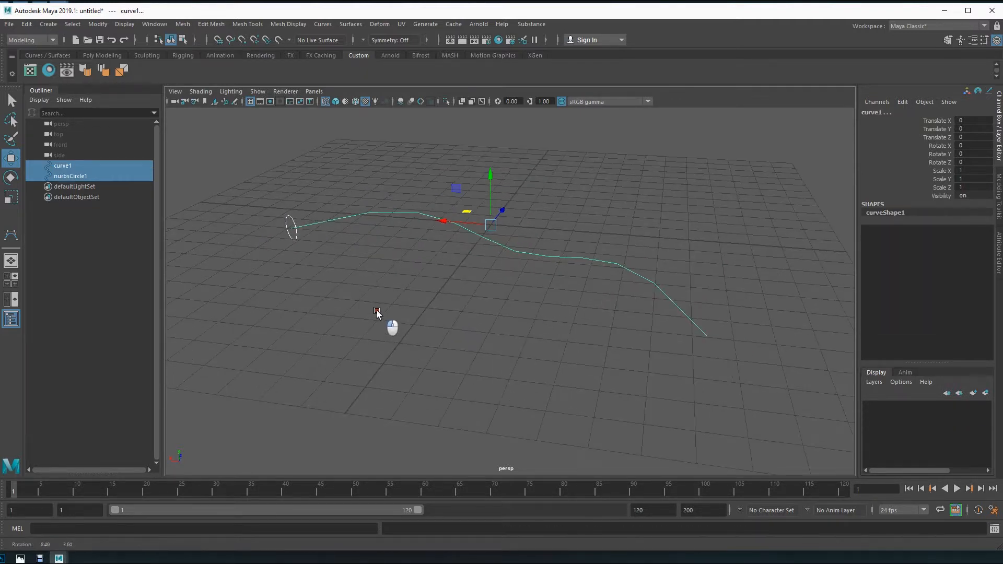
pyautogui.press('space')
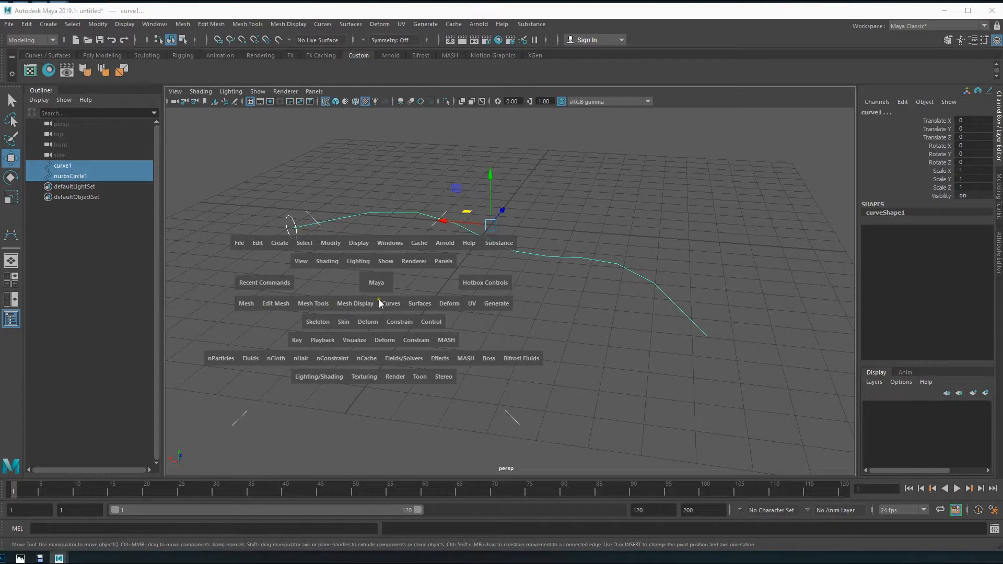
pyautogui.moveTo(416, 303); pyautogui.dragTo(521, 263)
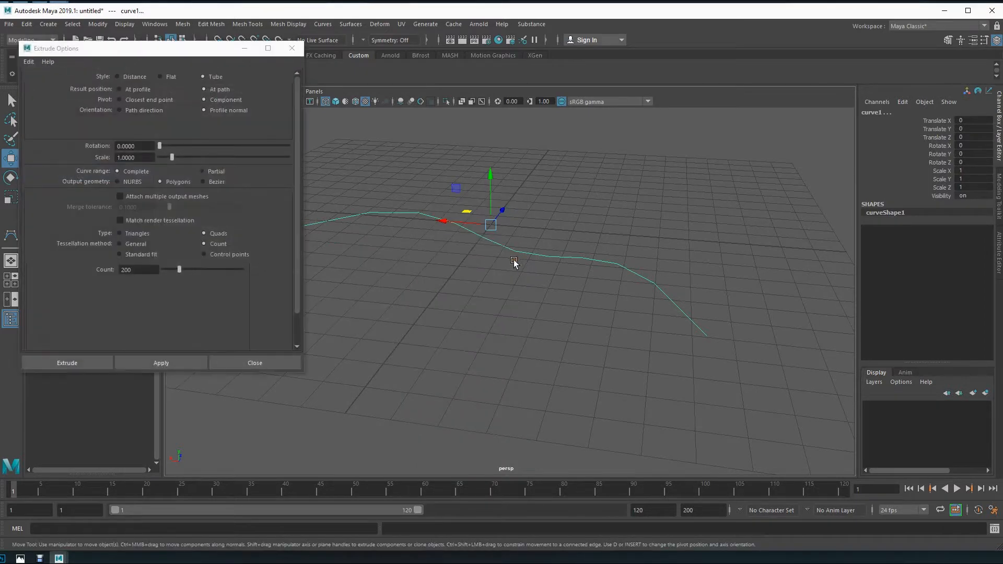
pyautogui.moveTo(180, 271); pyautogui.dragTo(204, 274)
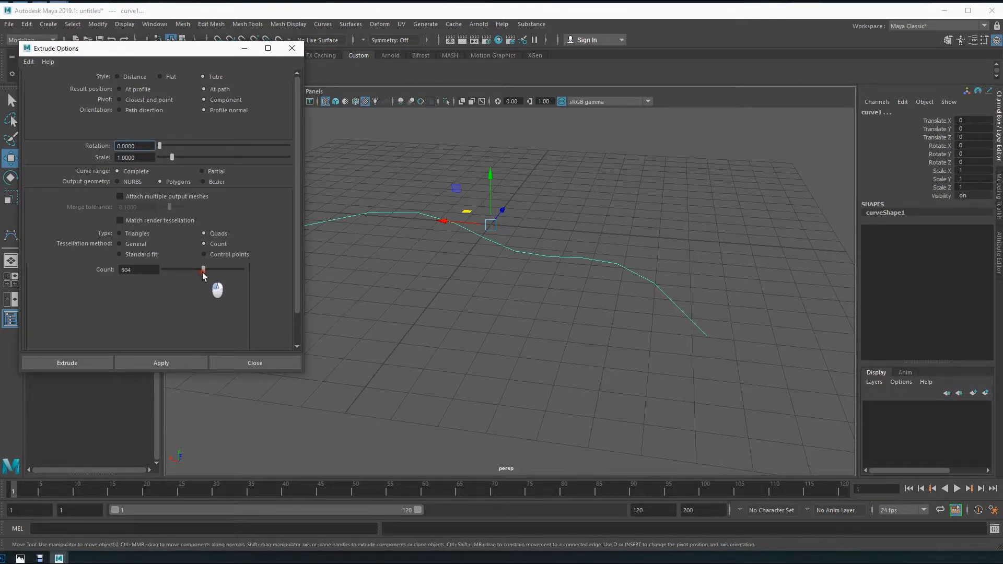
pyautogui.click(81, 361)
pyautogui.moveTo(341, 376)
pyautogui.keyDown('alt'); pyautogui.mouseDown()
pyautogui.moveTo(539, 289)
pyautogui.moveTo(719, 327)
pyautogui.moveTo(538, 352)
pyautogui.mouseUp(); pyautogui.keyUp('alt')
pyautogui.keyDown('alt'); pyautogui.moveTo(537, 352); pyautogui.dragTo(635, 349, button='right'); pyautogui.keyUp('alt')
pyautogui.keyDown('alt'); pyautogui.moveTo(635, 349); pyautogui.dragTo(585, 342, button='middle'); pyautogui.keyUp('alt')
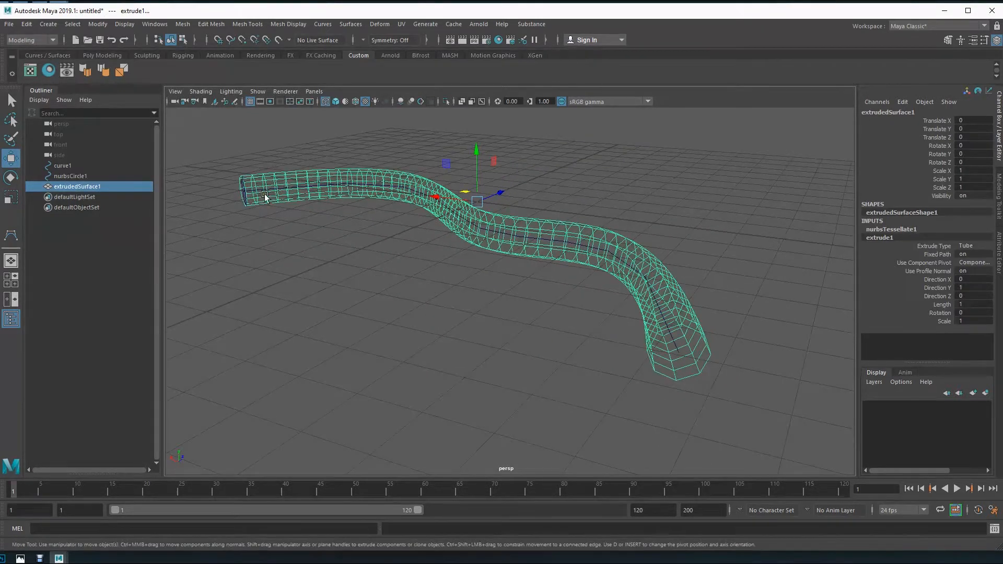
pyautogui.keyDown('alt'); pyautogui.moveTo(672, 340); pyautogui.dragTo(563, 353, button='right'); pyautogui.keyUp('alt')
pyautogui.hotkey('ctrl', 'z')
pyautogui.hotkey('ctrl', 'z')
pyautogui.hotkey('ctrl', 'z')
pyautogui.hotkey('ctrl', 'z')
pyautogui.hotkey('ctrl', 'z')
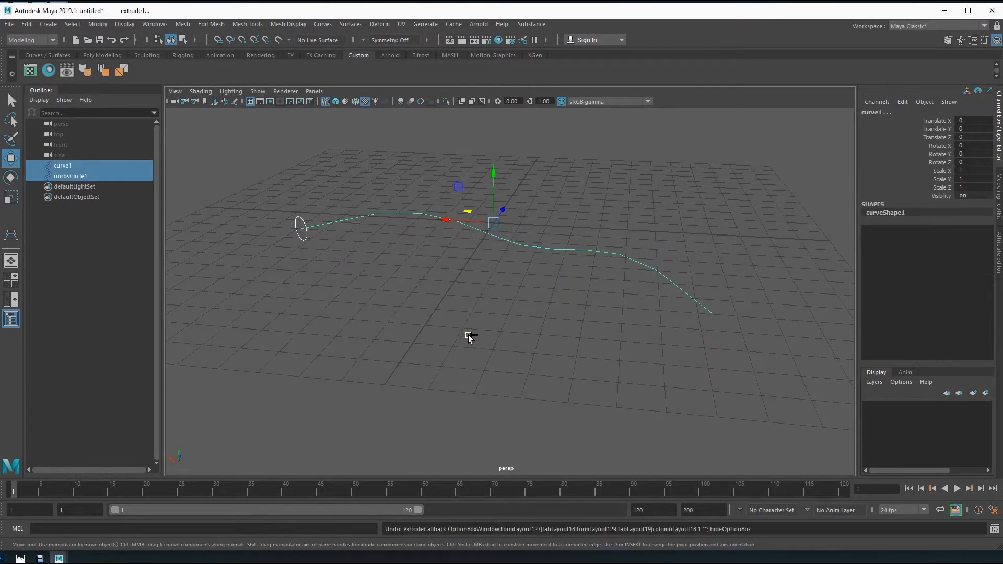
# Step: Extrude the circle along the curve as a quad polygon tube using General tessellation with Number U set to 7
pyautogui.press('space')
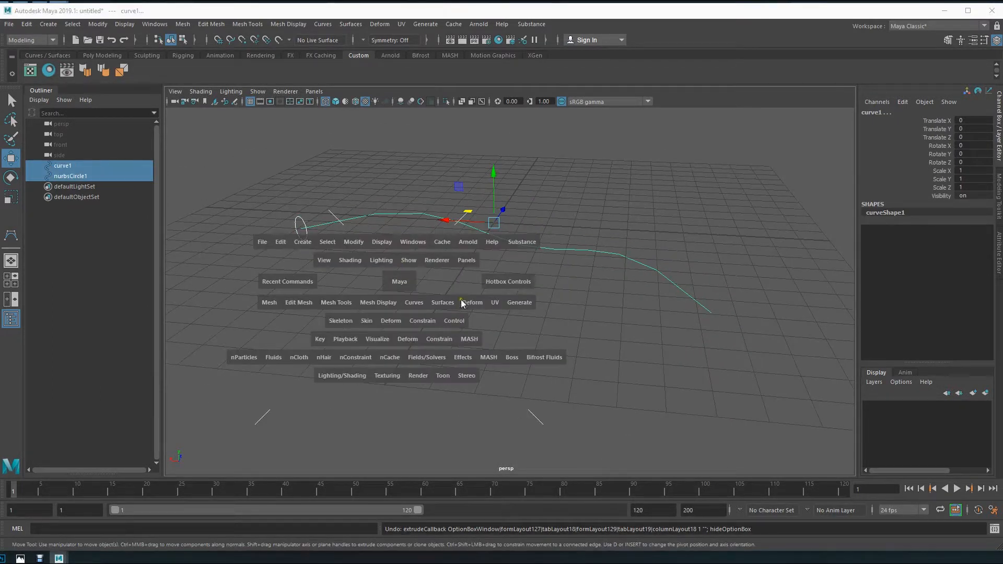
pyautogui.click(444, 302)
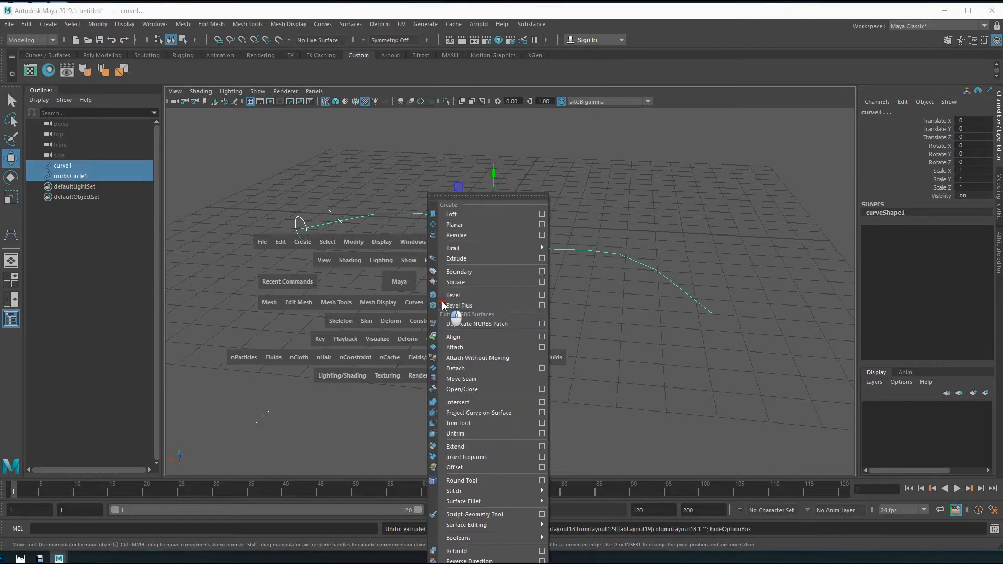
pyautogui.click(543, 258)
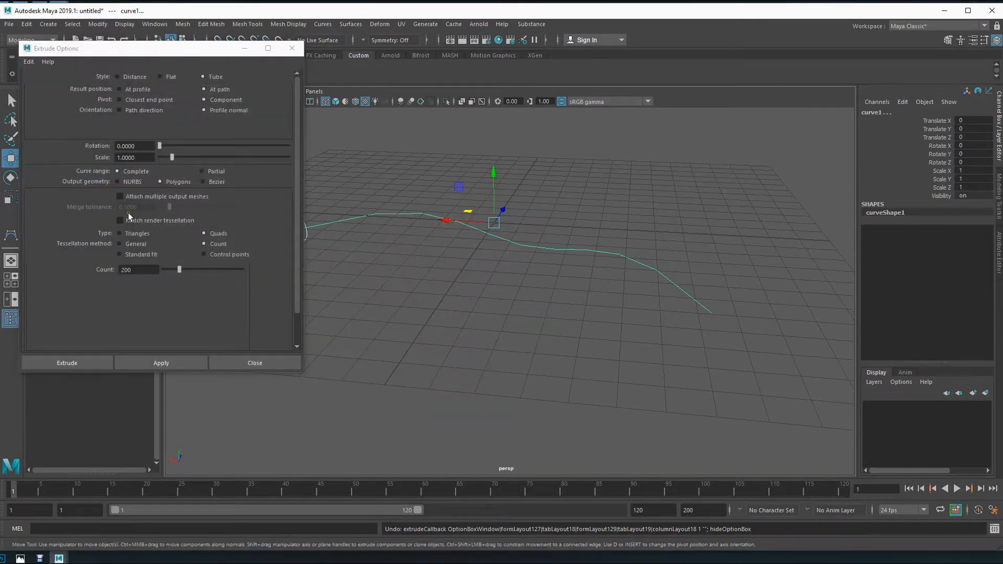
pyautogui.click(132, 243)
pyautogui.scroll(-2, 259, 287)
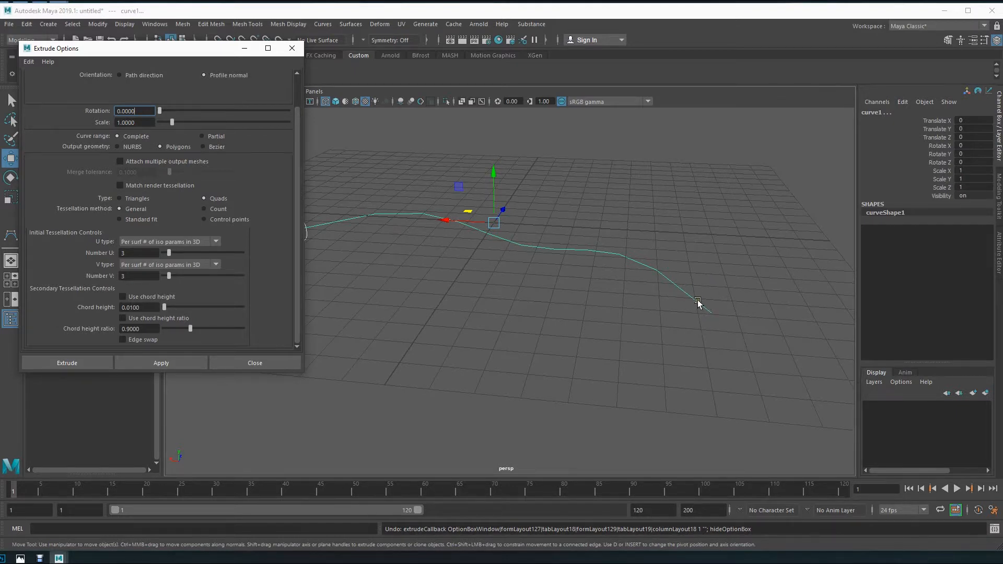
pyautogui.doubleClick(139, 252)
pyautogui.click(141, 276)
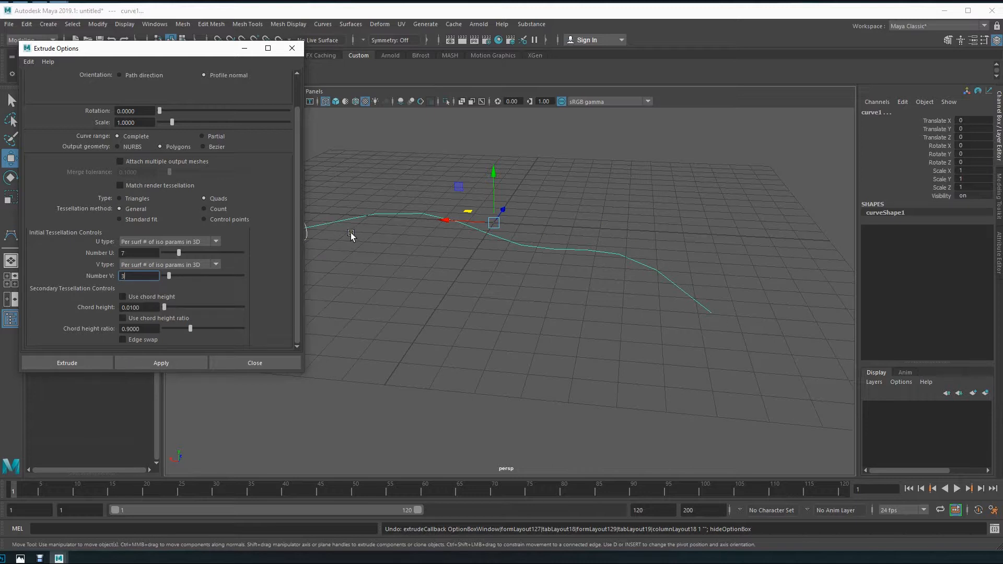
pyautogui.moveTo(141, 279); pyautogui.dragTo(119, 281)
pyautogui.click(89, 361)
pyautogui.keyDown('alt'); pyautogui.moveTo(445, 323); pyautogui.dragTo(350, 323); pyautogui.keyUp('alt')
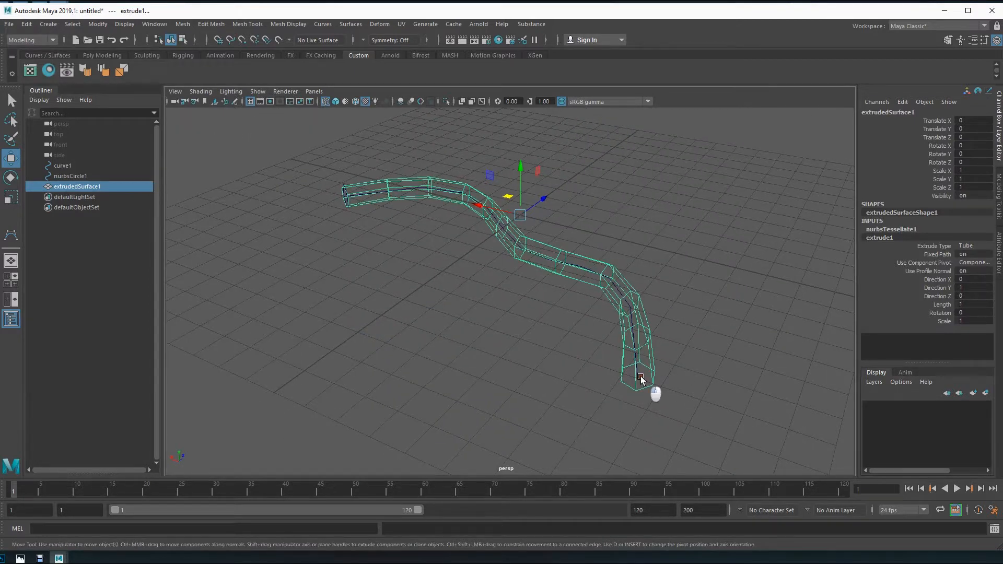
# Step: Move the path curve's end CV horizontally to reshape the tube, using textured shaded display, and return to object selection
pyautogui.click(656, 397)
pyautogui.click(638, 378)
pyautogui.keyDown('alt'); pyautogui.moveTo(638, 376); pyautogui.dragTo(499, 363); pyautogui.keyUp('alt')
pyautogui.click(499, 363)
pyautogui.press('F8')
pyautogui.moveTo(644, 365); pyautogui.dragTo(584, 387)
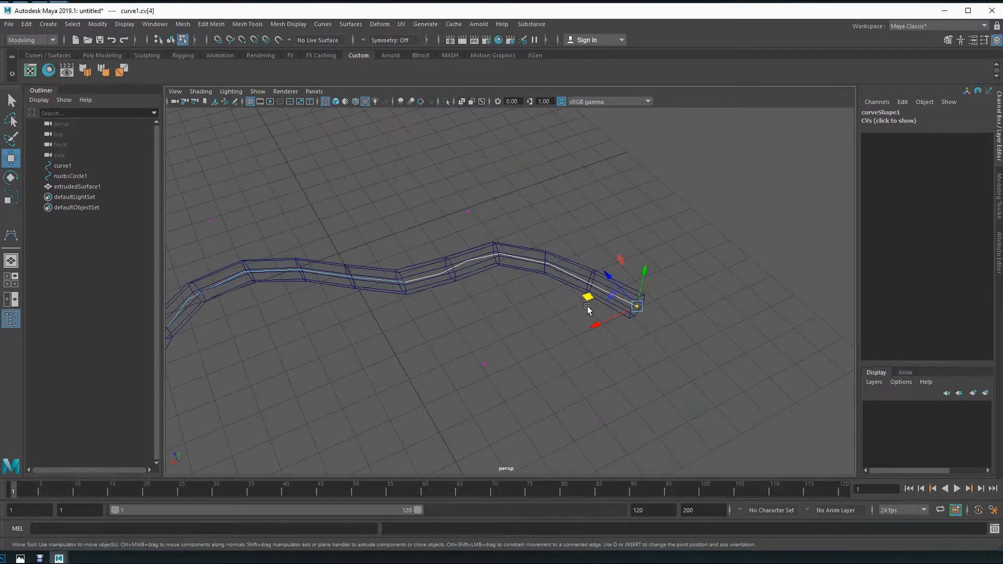
pyautogui.press('6')
pyautogui.moveTo(587, 300)
pyautogui.mouseDown(button='middle')
pyautogui.moveTo(600, 211)
pyautogui.moveTo(584, 322)
pyautogui.mouseUp(button='middle')
pyautogui.keyDown('alt'); pyautogui.moveTo(488, 380); pyautogui.dragTo(543, 315); pyautogui.keyUp('alt')
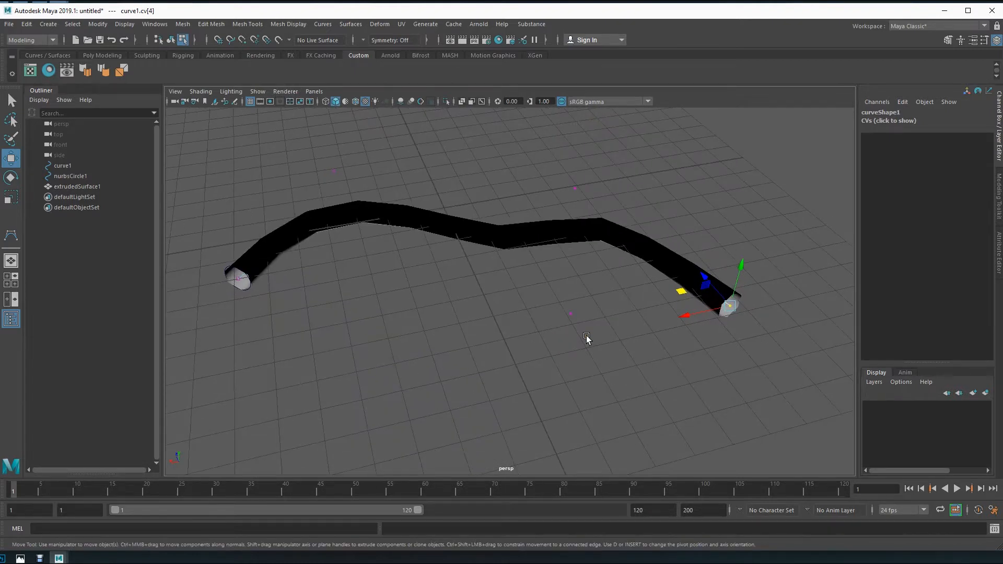
pyautogui.press('F8')
pyautogui.keyDown('alt'); pyautogui.moveTo(631, 339); pyautogui.dragTo(626, 327); pyautogui.keyUp('alt')
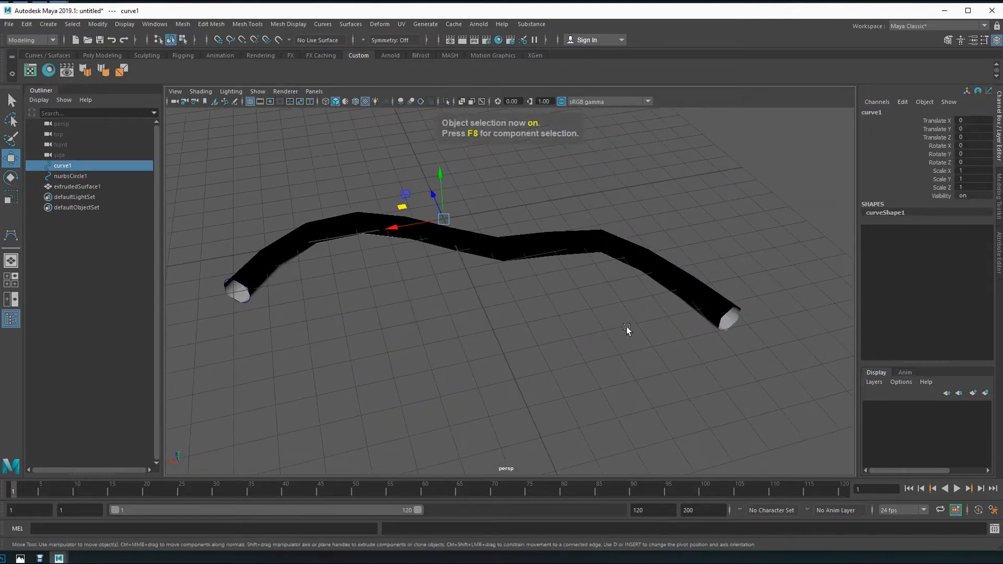
# Step: Move the path curve's middle CV across the ground plane in wireframe display to soften the tube's bend, and return to object selection
pyautogui.press('F8')
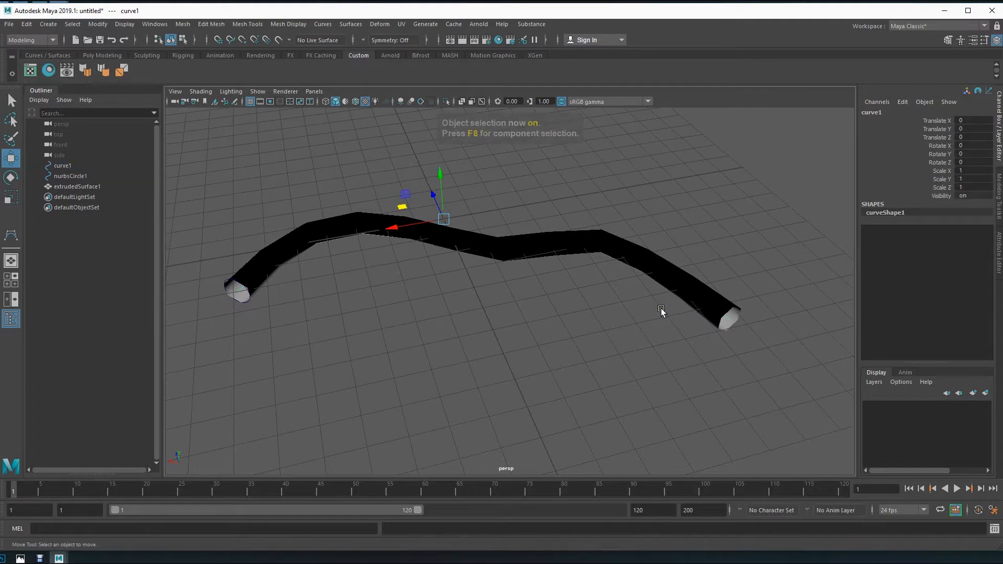
pyautogui.moveTo(527, 302); pyautogui.dragTo(496, 401)
pyautogui.press('4')
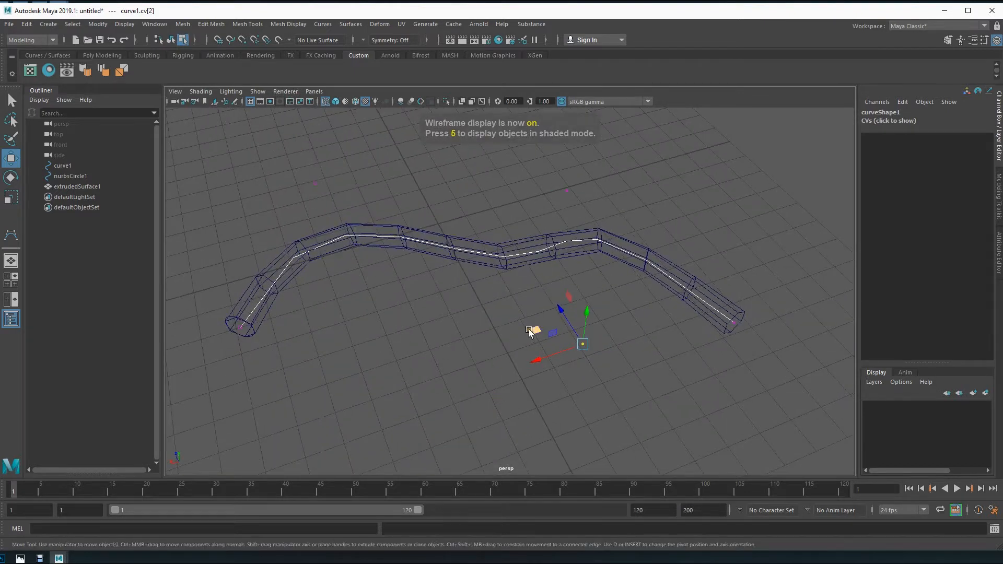
pyautogui.moveTo(535, 331); pyautogui.dragTo(447, 295)
pyautogui.keyDown('alt'); pyautogui.moveTo(566, 393); pyautogui.dragTo(493, 343); pyautogui.keyUp('alt')
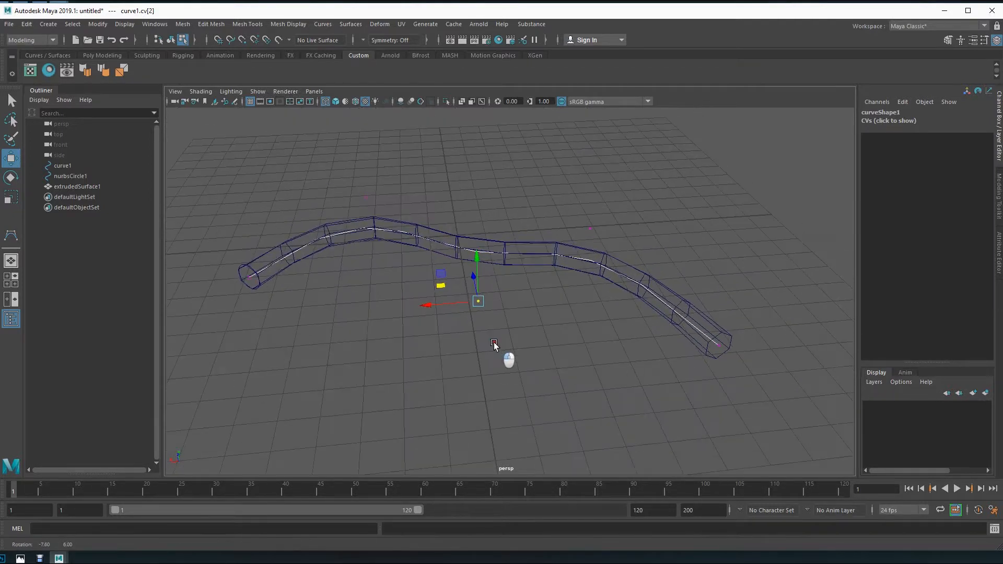
pyautogui.press('F8')
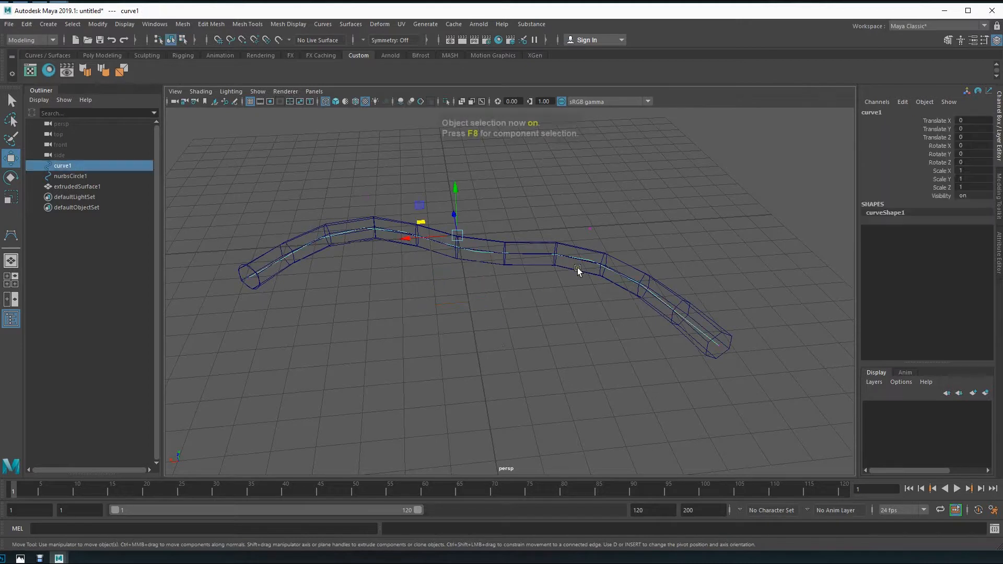
# Step: Reverse the extruded tube's normals in textured shaded display and switch the tube to component selection
pyautogui.click(645, 281)
pyautogui.press('6')
pyautogui.keyDown('alt'); pyautogui.moveTo(571, 365); pyautogui.dragTo(581, 365); pyautogui.keyUp('alt')
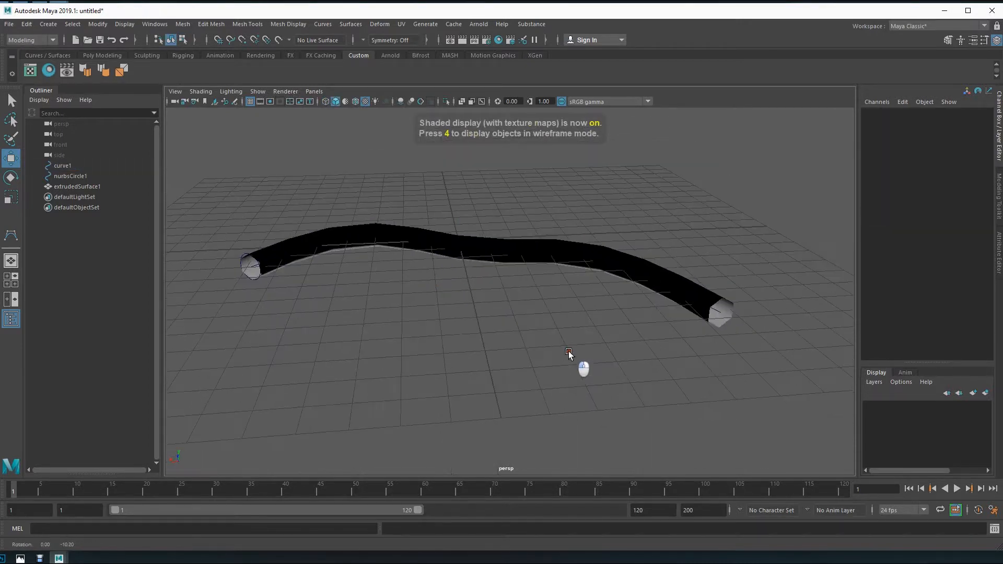
pyautogui.keyDown('alt'); pyautogui.moveTo(589, 255); pyautogui.dragTo(598, 357); pyautogui.keyUp('alt')
pyautogui.click(687, 305)
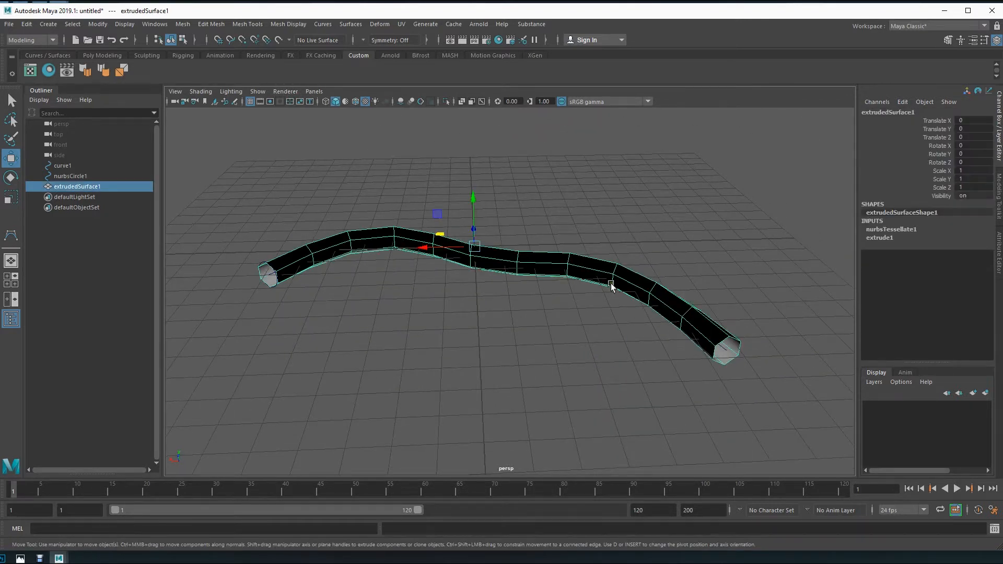
pyautogui.press('space')
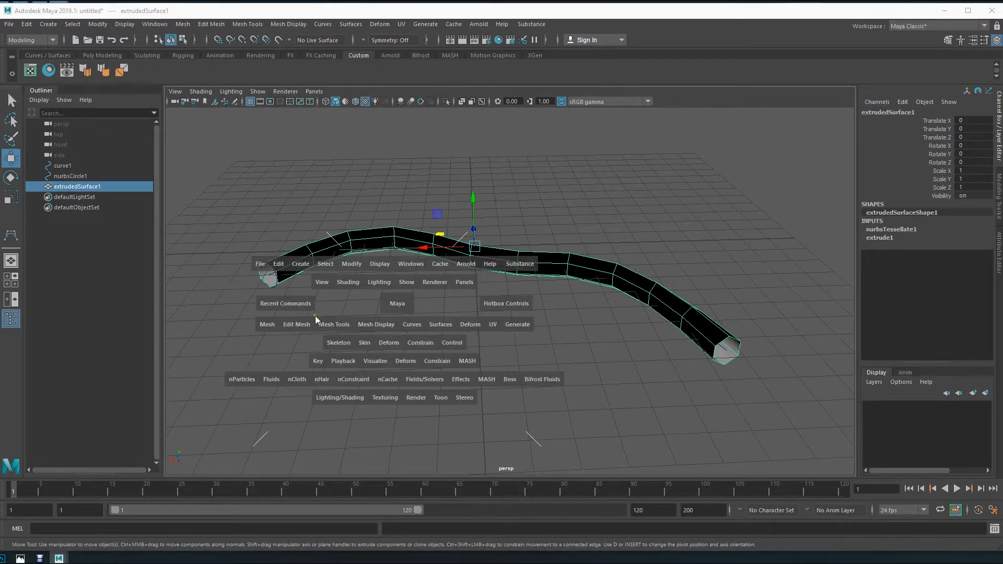
pyautogui.click(332, 325)
pyautogui.click(347, 323)
pyautogui.click(386, 267)
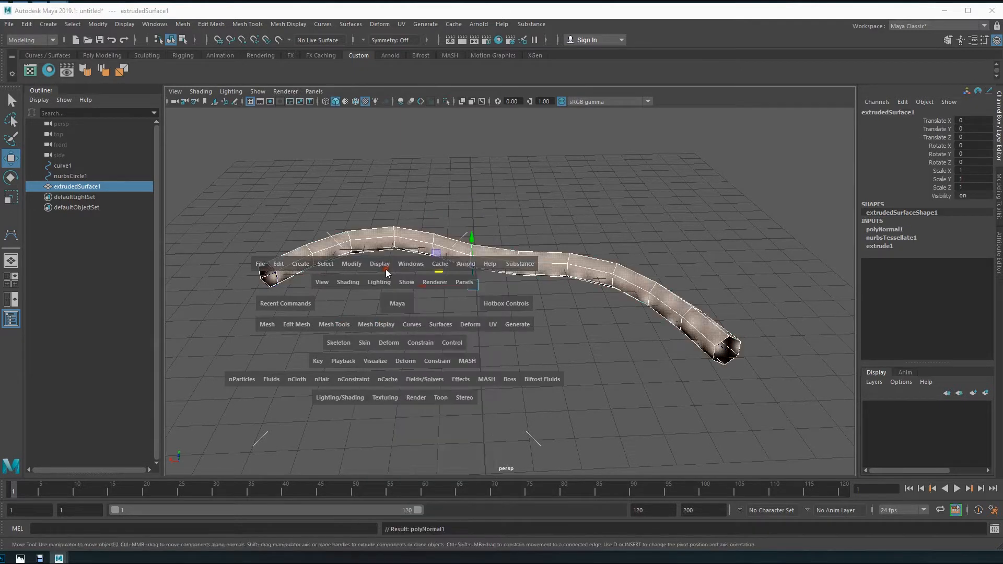
pyautogui.press('F8')
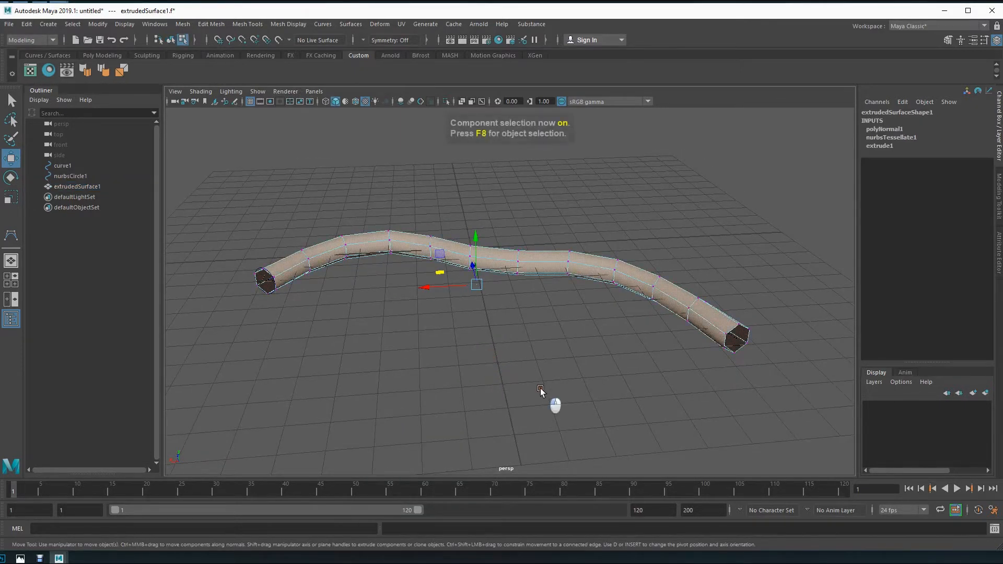
# Step: Return to object selection and clear the extruded tube, its path curve and its profile circle from the scene
pyautogui.press('F8')
pyautogui.keyDown('alt'); pyautogui.moveTo(551, 391); pyautogui.dragTo(527, 347); pyautogui.keyUp('alt')
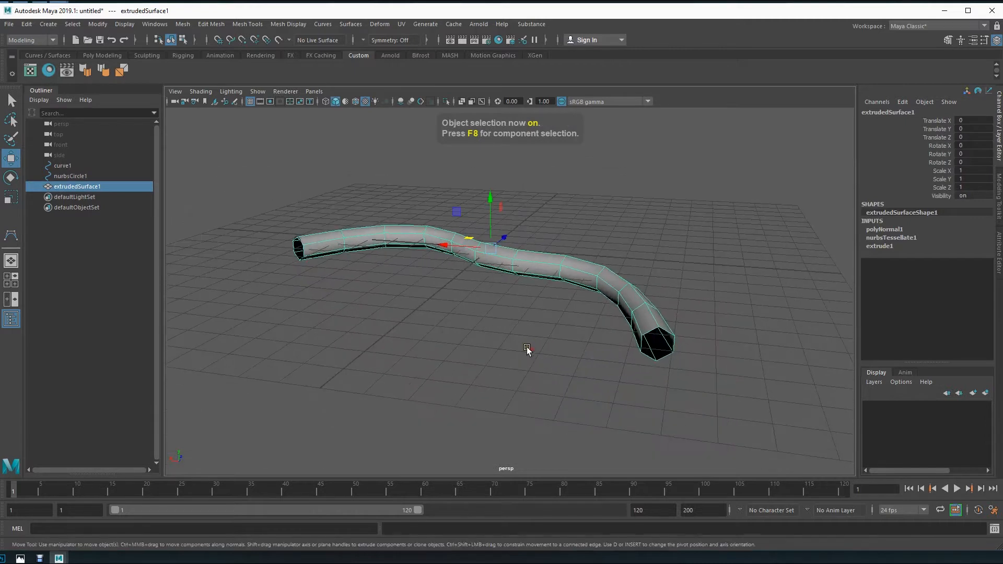
pyautogui.moveTo(482, 310); pyautogui.dragTo(486, 324, button='middle')
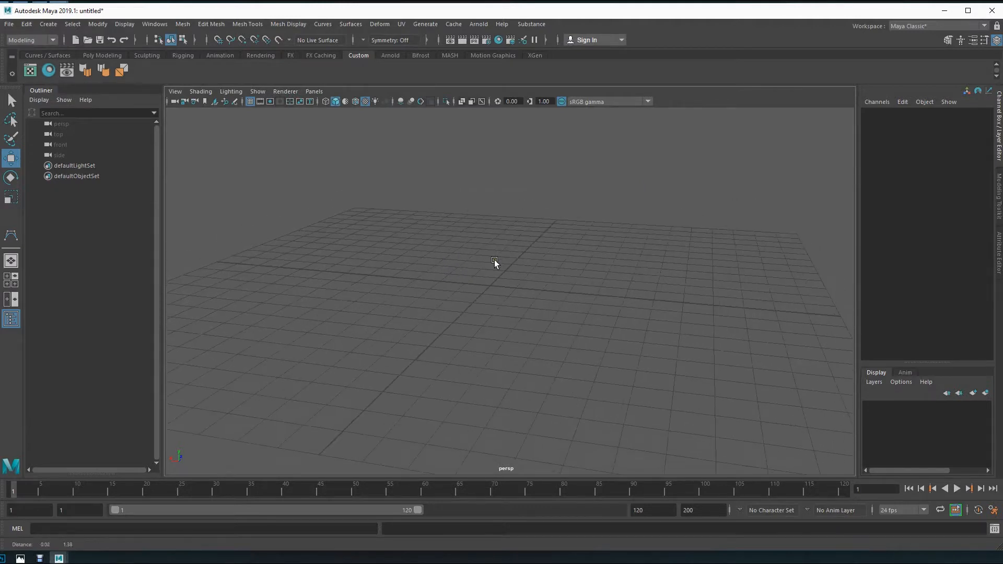
# Step: Create a polygon sphere at the origin of the empty scene
pyautogui.keyDown('alt'); pyautogui.moveTo(457, 293); pyautogui.dragTo(473, 322); pyautogui.keyUp('alt')
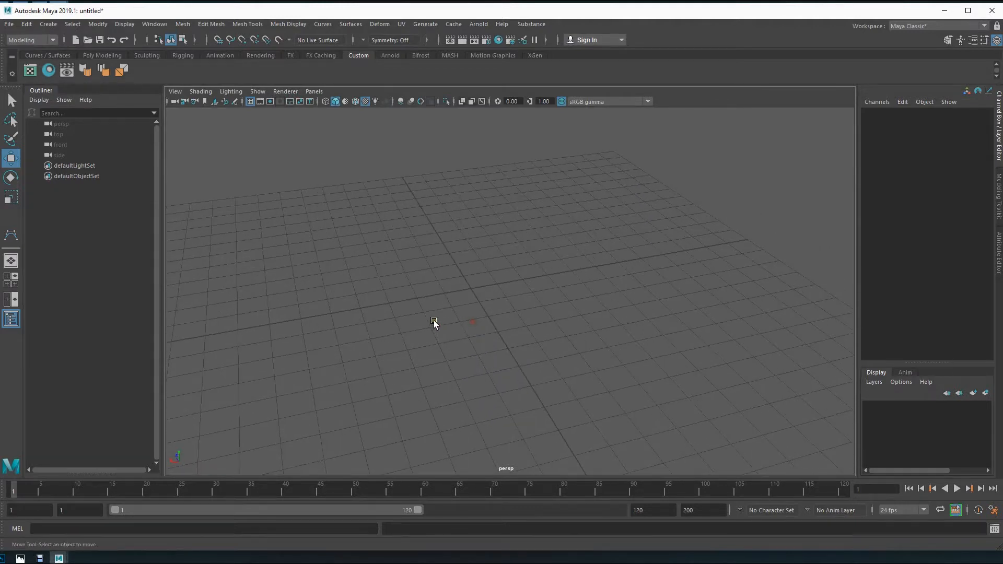
pyautogui.keyDown('alt'); pyautogui.moveTo(438, 329); pyautogui.dragTo(668, 322, button='right'); pyautogui.keyUp('alt')
pyautogui.keyDown('alt'); pyautogui.moveTo(668, 322); pyautogui.dragTo(503, 326); pyautogui.keyUp('alt')
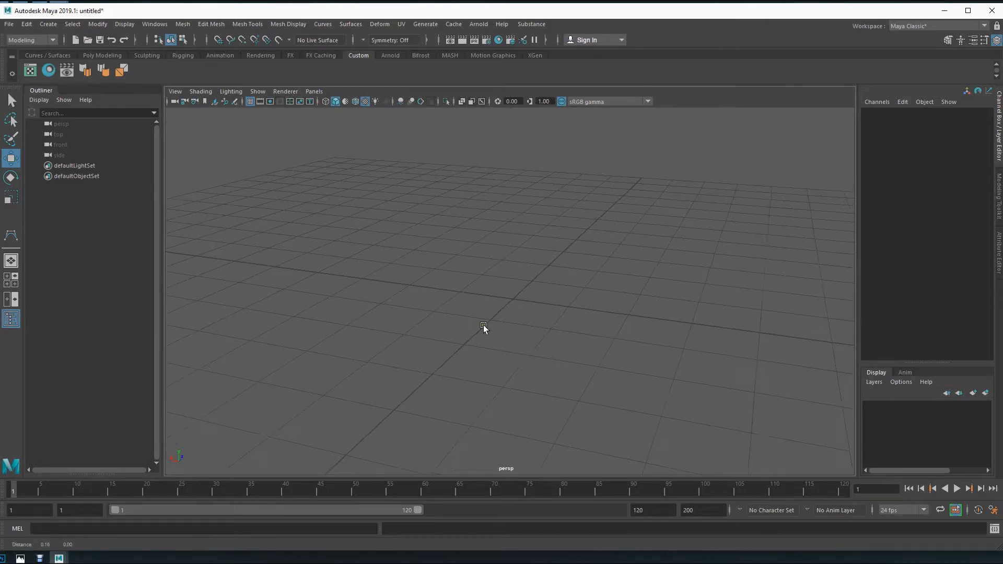
pyautogui.press('space')
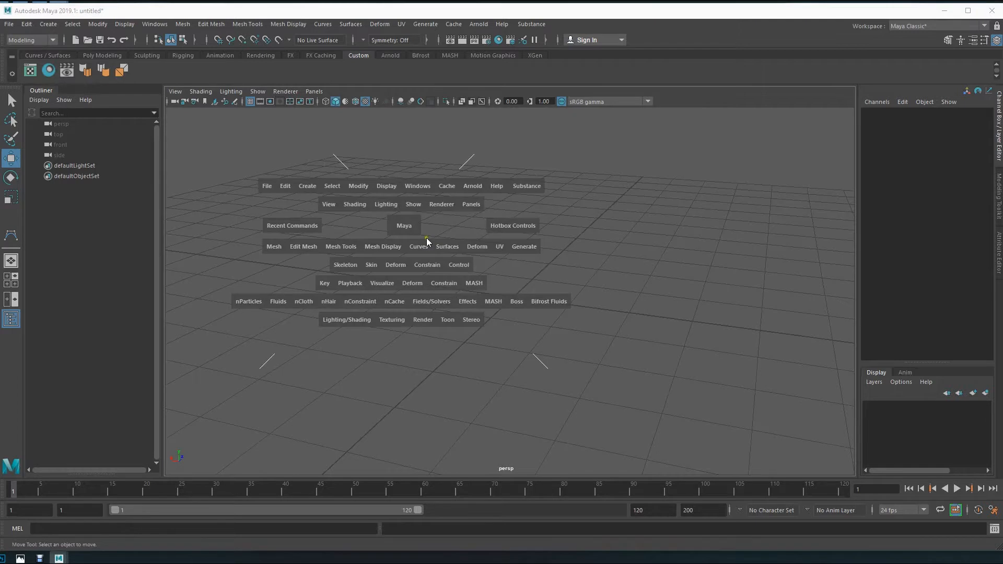
pyautogui.click(309, 185)
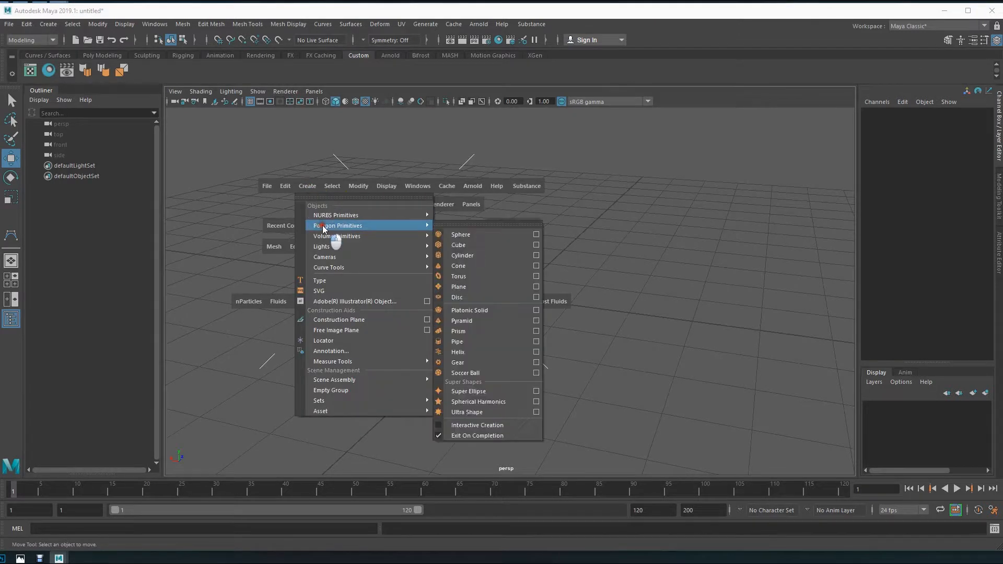
pyautogui.click(472, 234)
# Step: Set the sphere's Subdivisions Axis and Subdivisions Height to 12 and deselect it
pyautogui.click(896, 231)
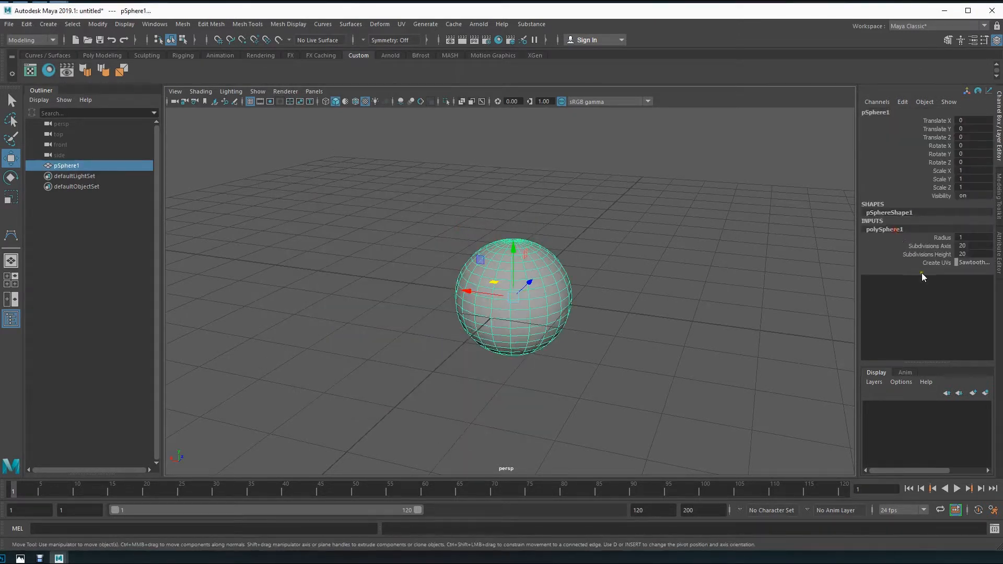
pyautogui.doubleClick(972, 246)
pyautogui.write('12')
pyautogui.press('Tab')
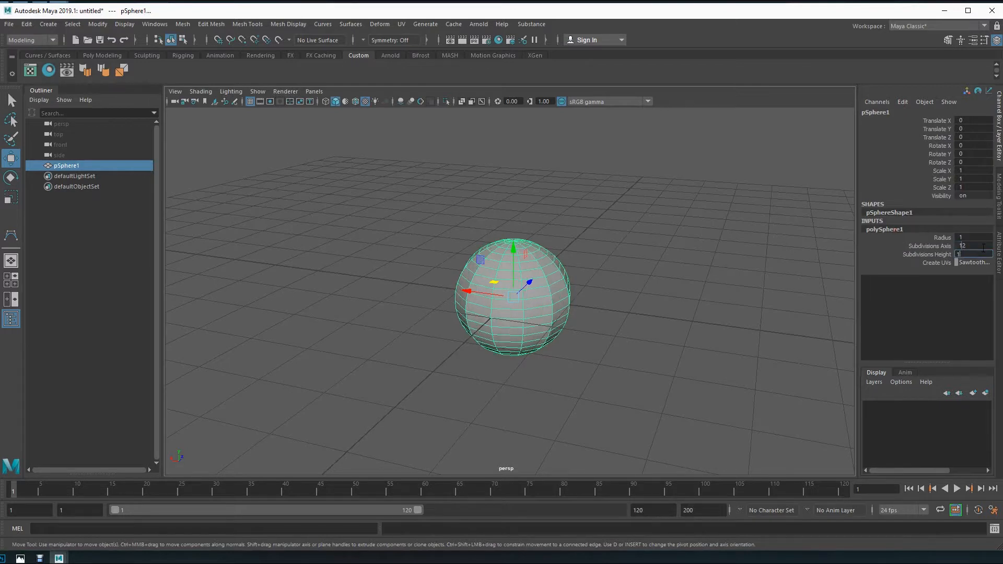
pyautogui.write('12')
pyautogui.press('Tab')
pyautogui.keyDown('alt'); pyautogui.moveTo(548, 343); pyautogui.dragTo(548, 338); pyautogui.keyUp('alt')
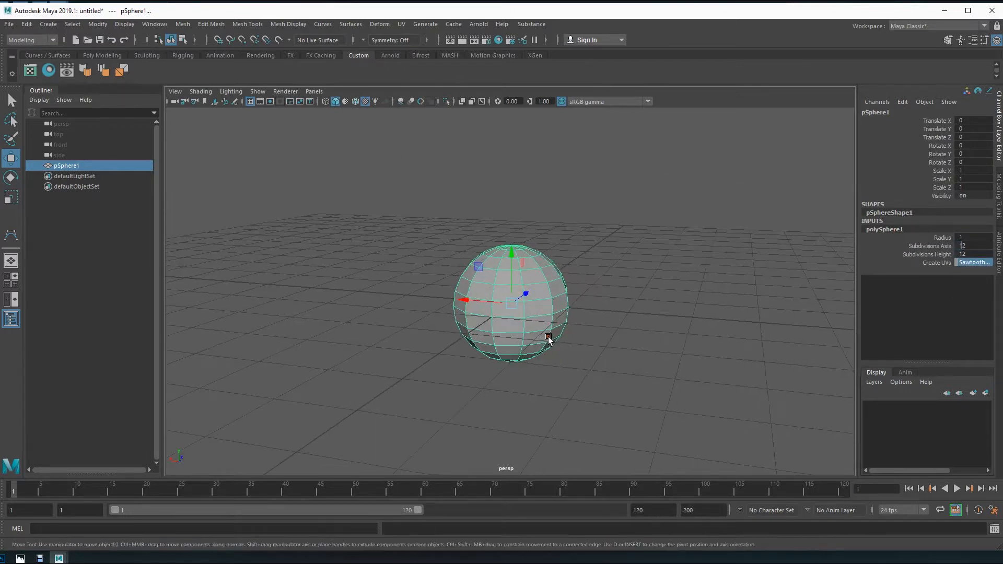
pyautogui.click(626, 340)
# Step: Create a polygon cube at the origin and stretch it along X to a scale of about 5.7
pyautogui.keyDown('alt'); pyautogui.moveTo(638, 336); pyautogui.dragTo(532, 329); pyautogui.keyUp('alt')
pyautogui.press('space')
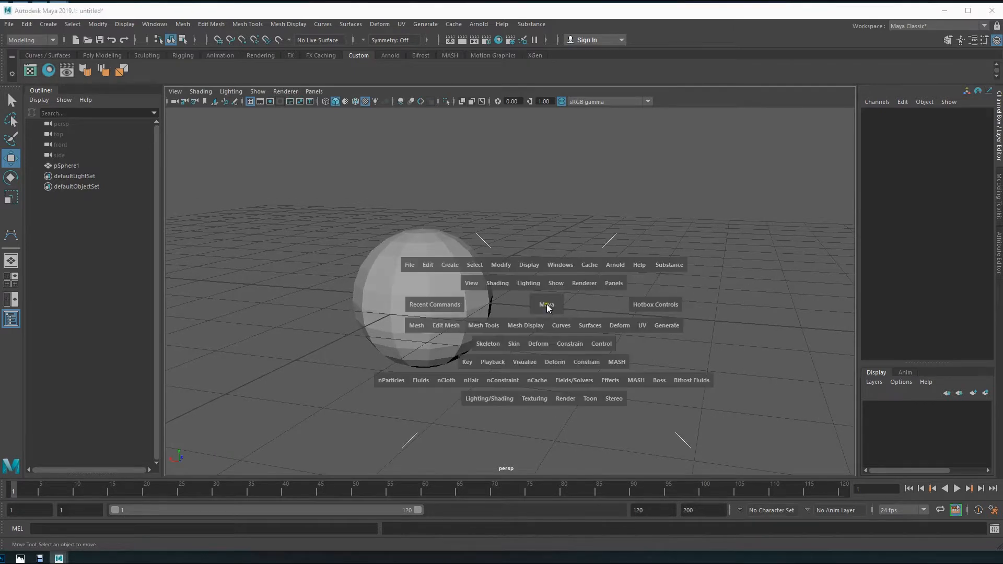
pyautogui.moveTo(450, 265); pyautogui.dragTo(516, 378)
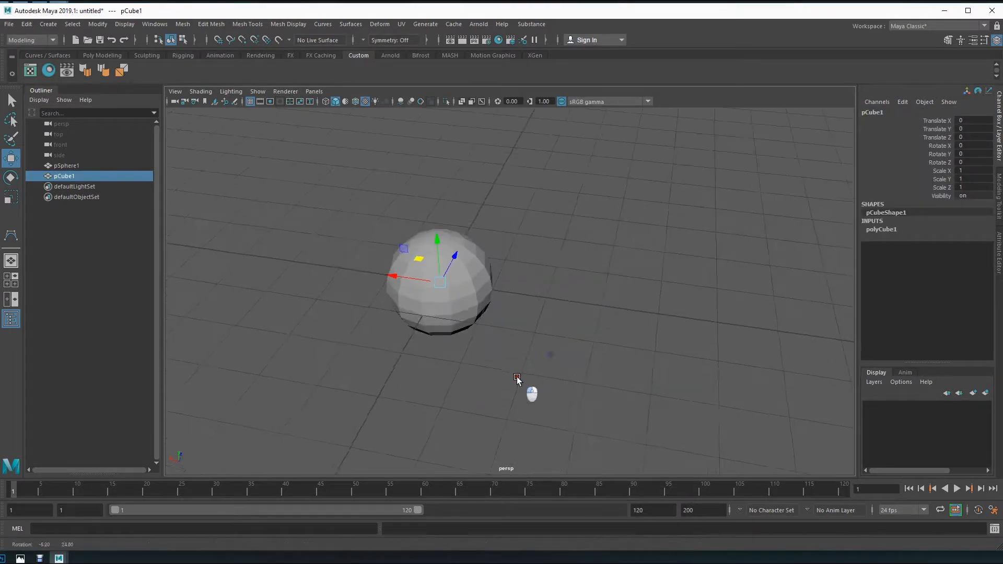
pyautogui.press('r')
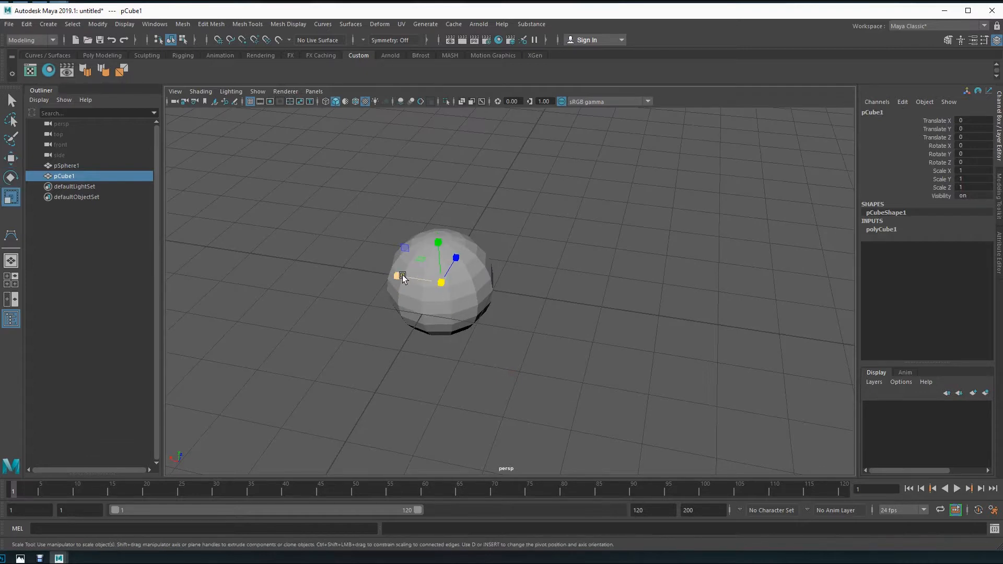
pyautogui.moveTo(398, 277); pyautogui.dragTo(201, 264)
pyautogui.keyDown('alt'); pyautogui.moveTo(362, 374); pyautogui.dragTo(331, 365); pyautogui.keyUp('alt')
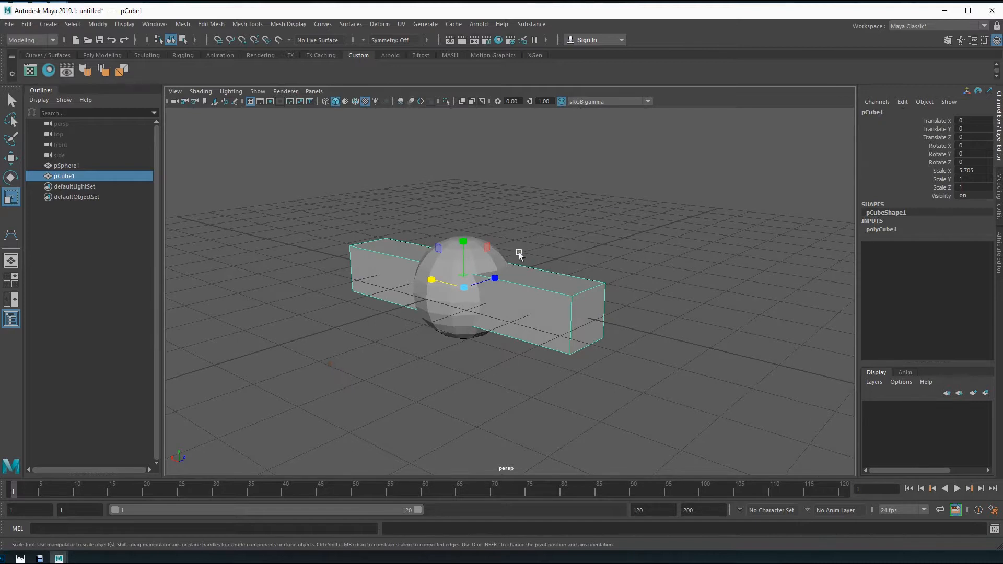
# Step: Scale the cube evenly in Y and Z to about 0.34, forming a thin bar through the sphere, and stay in object selection
pyautogui.moveTo(488, 246)
pyautogui.mouseDown()
pyautogui.moveTo(487, 261)
pyautogui.moveTo(499, 242)
pyautogui.moveTo(491, 256)
pyautogui.mouseUp()
pyautogui.keyDown('alt'); pyautogui.moveTo(485, 272); pyautogui.dragTo(454, 347); pyautogui.keyUp('alt')
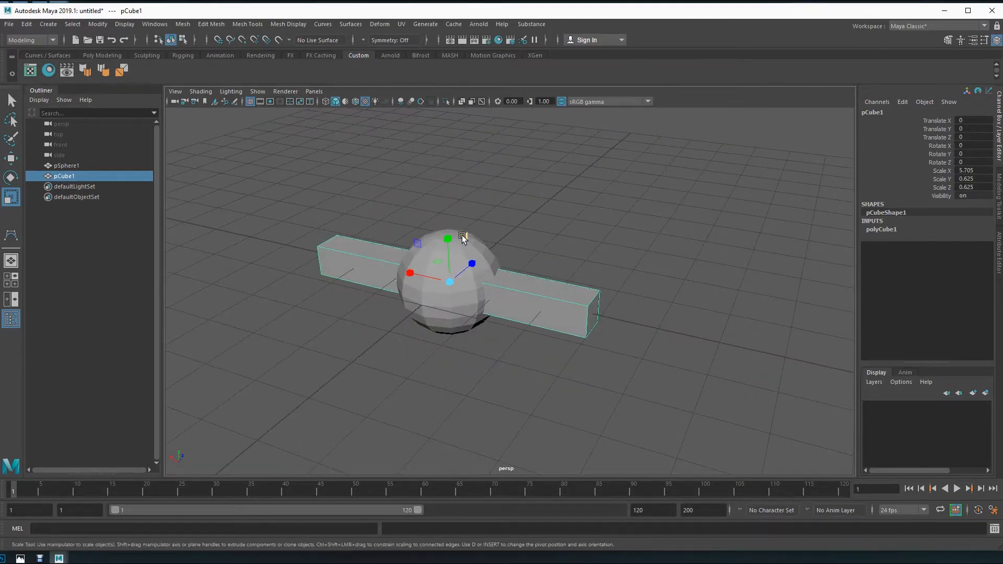
pyautogui.moveTo(465, 240)
pyautogui.mouseDown()
pyautogui.moveTo(465, 259)
pyautogui.moveTo(464, 245)
pyautogui.mouseUp()
pyautogui.moveTo(509, 334)
pyautogui.keyDown('alt'); pyautogui.mouseDown()
pyautogui.moveTo(431, 300)
pyautogui.moveTo(506, 328)
pyautogui.mouseUp(); pyautogui.keyUp('alt')
pyautogui.press('F8')
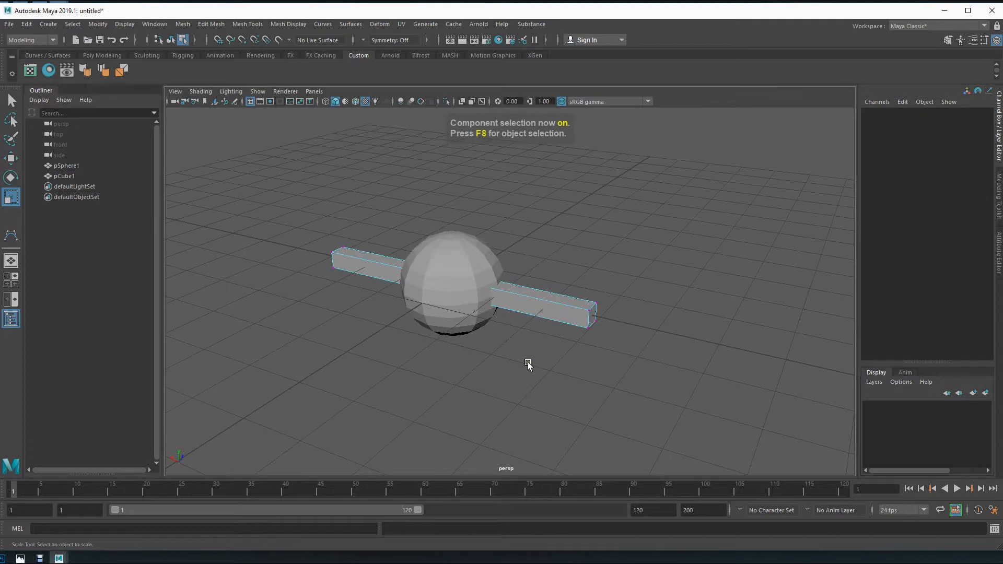
pyautogui.press('F8')
pyautogui.keyDown('alt'); pyautogui.moveTo(410, 376); pyautogui.dragTo(481, 358); pyautogui.keyUp('alt')
pyautogui.keyDown('alt'); pyautogui.moveTo(481, 359); pyautogui.dragTo(522, 380, button='right'); pyautogui.keyUp('alt')
pyautogui.keyDown('alt'); pyautogui.moveTo(522, 380); pyautogui.dragTo(534, 373, button='middle'); pyautogui.keyUp('alt')
pyautogui.keyDown('alt'); pyautogui.moveTo(534, 372); pyautogui.dragTo(499, 387); pyautogui.keyUp('alt')
pyautogui.press('w')
pyautogui.click(522, 362)
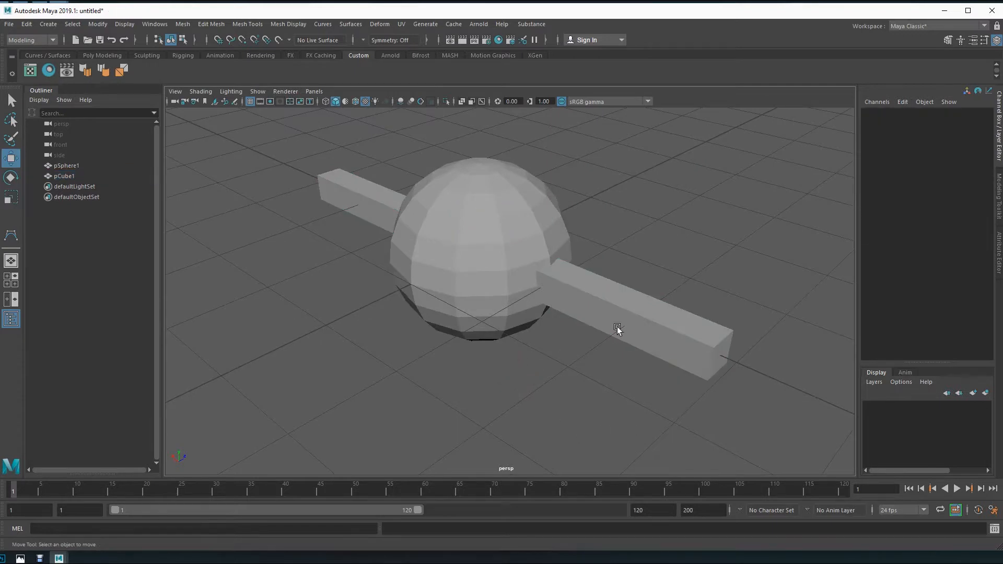
pyautogui.keyDown('alt'); pyautogui.moveTo(446, 253); pyautogui.dragTo(486, 316); pyautogui.keyUp('alt')
pyautogui.click(448, 281)
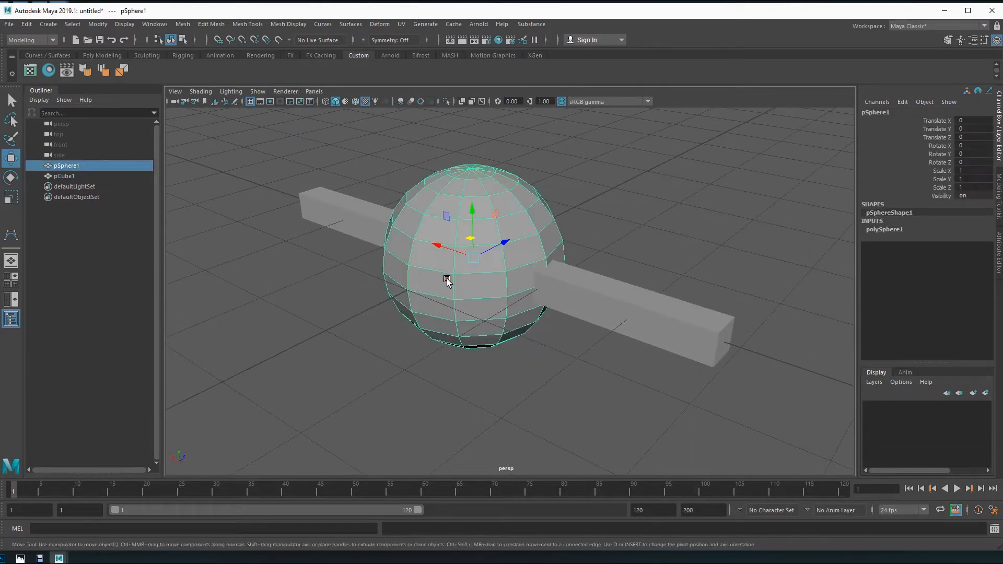
pyautogui.keyDown('shift'); pyautogui.click(638, 305); pyautogui.keyUp('shift')
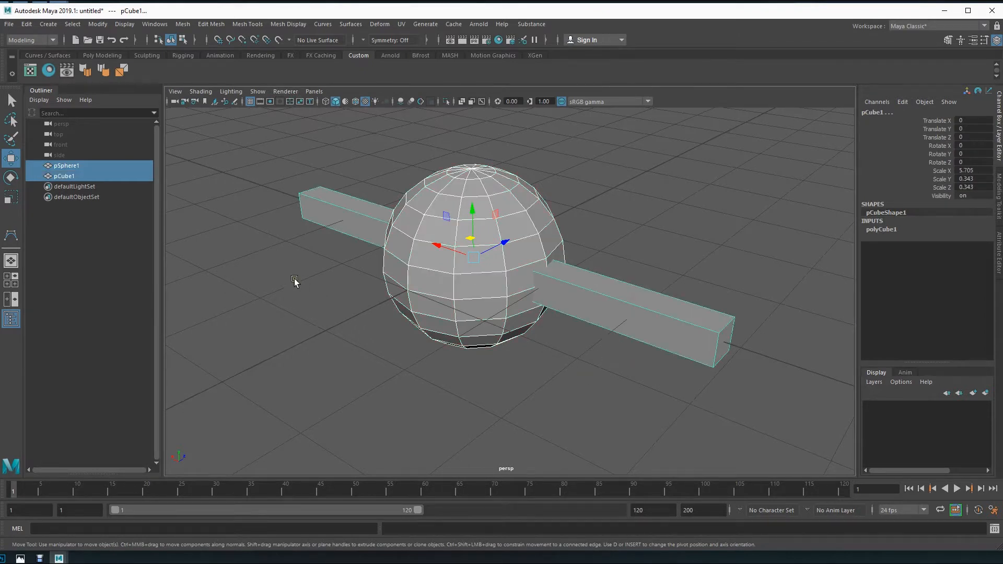
pyautogui.press('space')
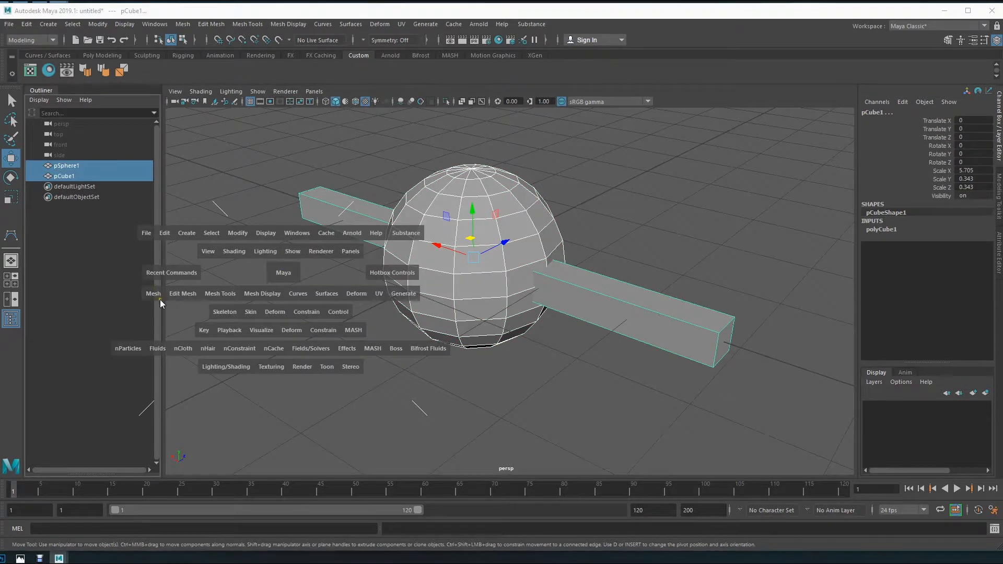
pyautogui.click(573, 402)
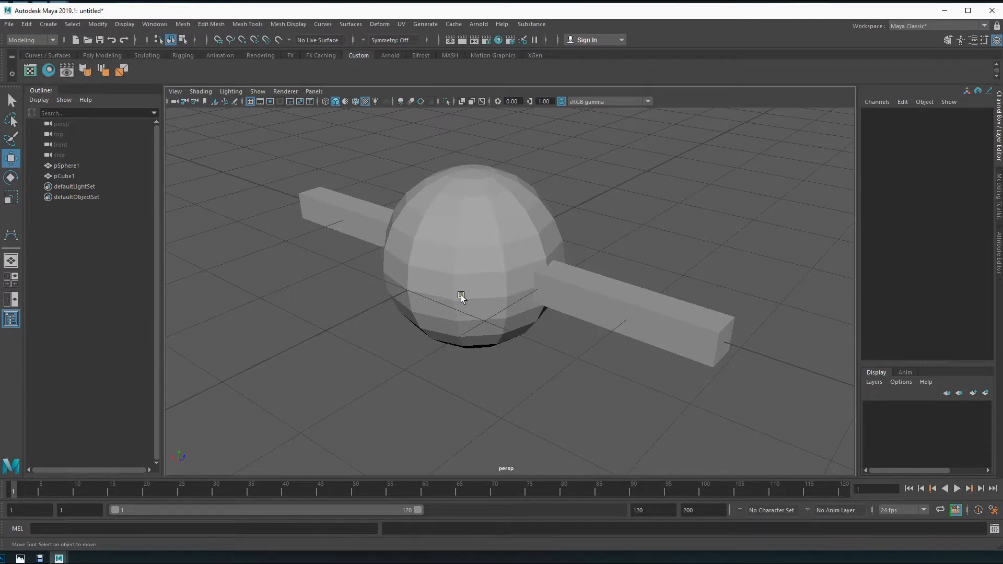
# Step: Select the sphere and the bar and merge them with a Boolean Union
pyautogui.click(513, 199)
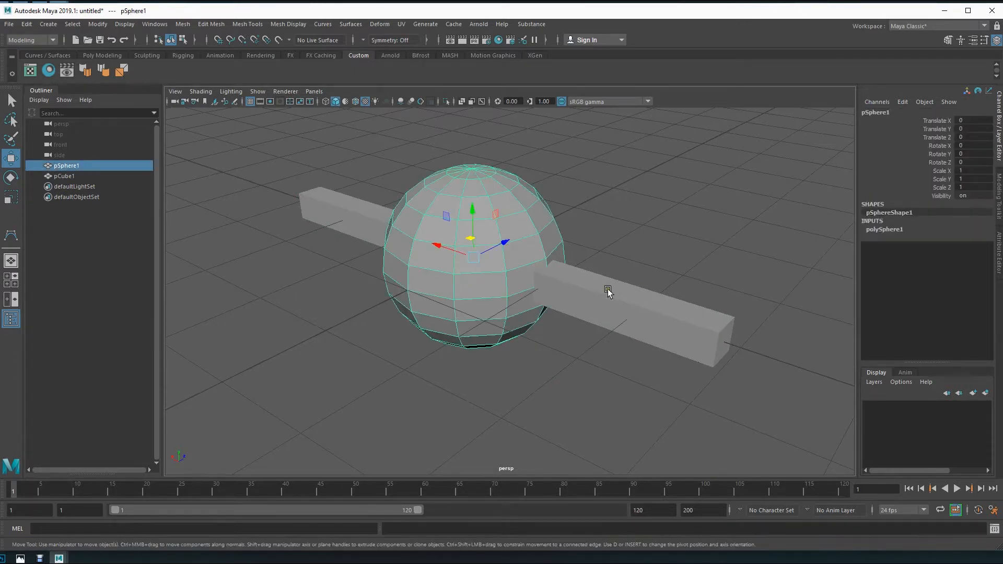
pyautogui.keyDown('shift'); pyautogui.click(615, 306); pyautogui.keyUp('shift')
pyautogui.press('space')
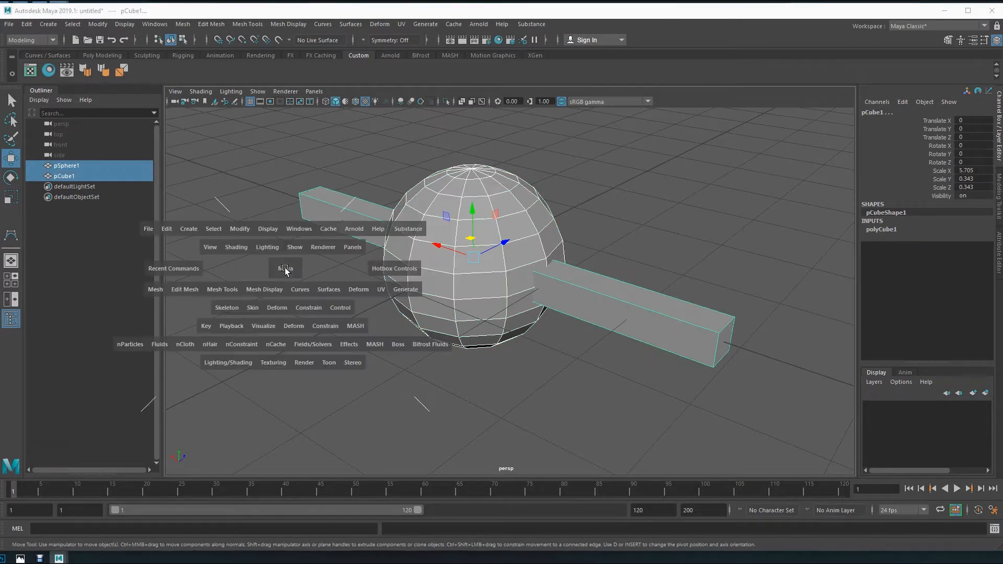
pyautogui.click(155, 290)
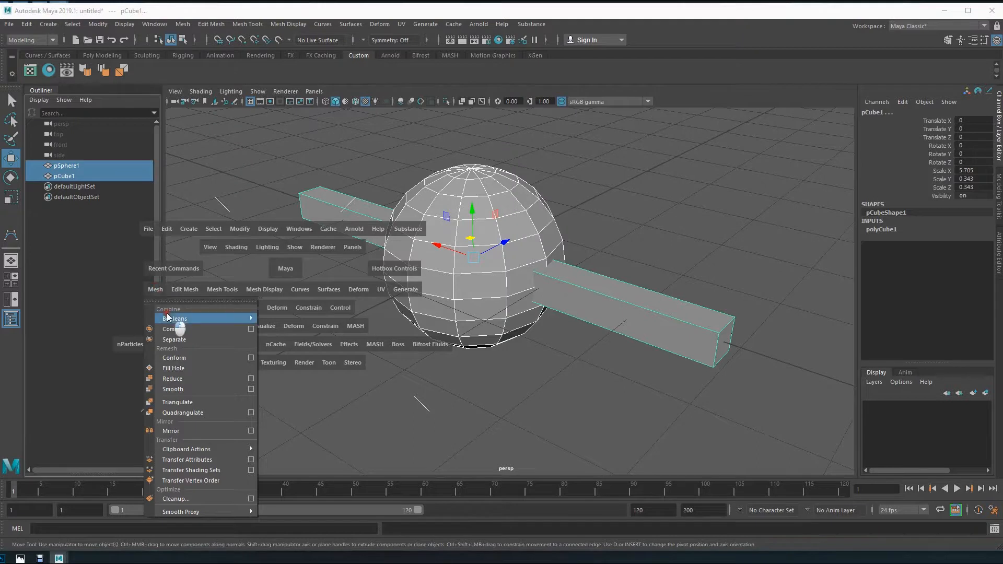
pyautogui.moveTo(171, 320)
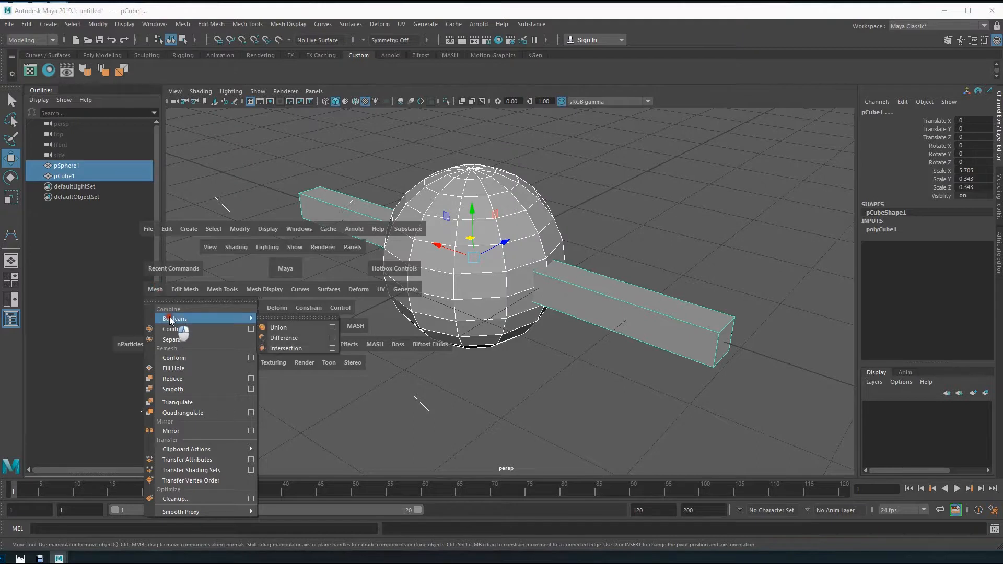
pyautogui.click(279, 328)
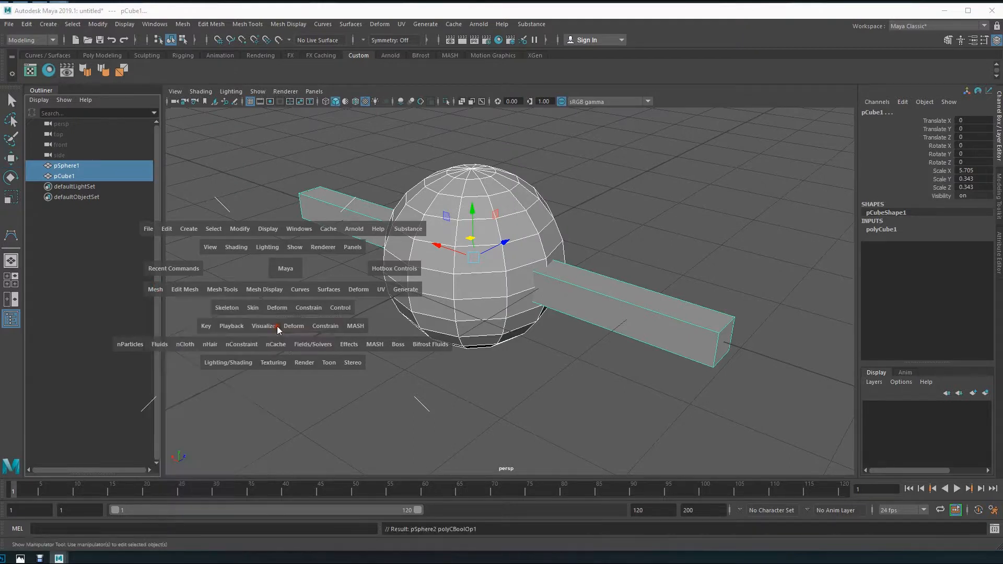
# Step: Inspect the union in wireframe and shaded display, examining the edges where the bar meets the sphere
pyautogui.keyDown('alt'); pyautogui.moveTo(511, 371); pyautogui.dragTo(430, 344); pyautogui.keyUp('alt')
pyautogui.press('4')
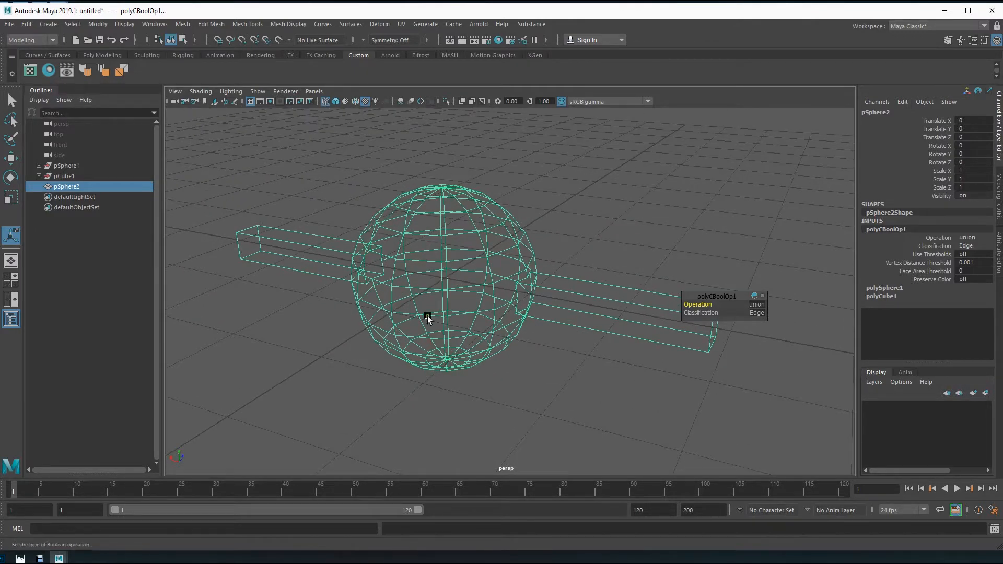
pyautogui.keyDown('alt'); pyautogui.moveTo(475, 376); pyautogui.dragTo(457, 358); pyautogui.keyUp('alt')
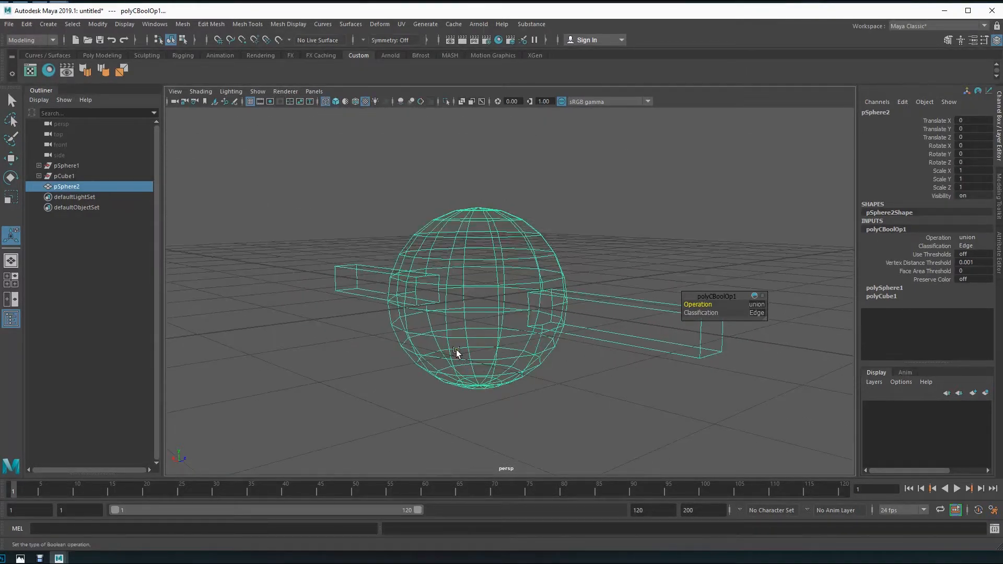
pyautogui.press('5')
pyautogui.keyDown('alt'); pyautogui.moveTo(508, 329); pyautogui.dragTo(470, 335, button='middle'); pyautogui.keyUp('alt')
pyautogui.moveTo(470, 334)
pyautogui.keyDown('alt'); pyautogui.mouseDown(button='right')
pyautogui.moveTo(519, 356)
pyautogui.moveTo(580, 365)
pyautogui.mouseUp(button='right'); pyautogui.keyUp('alt')
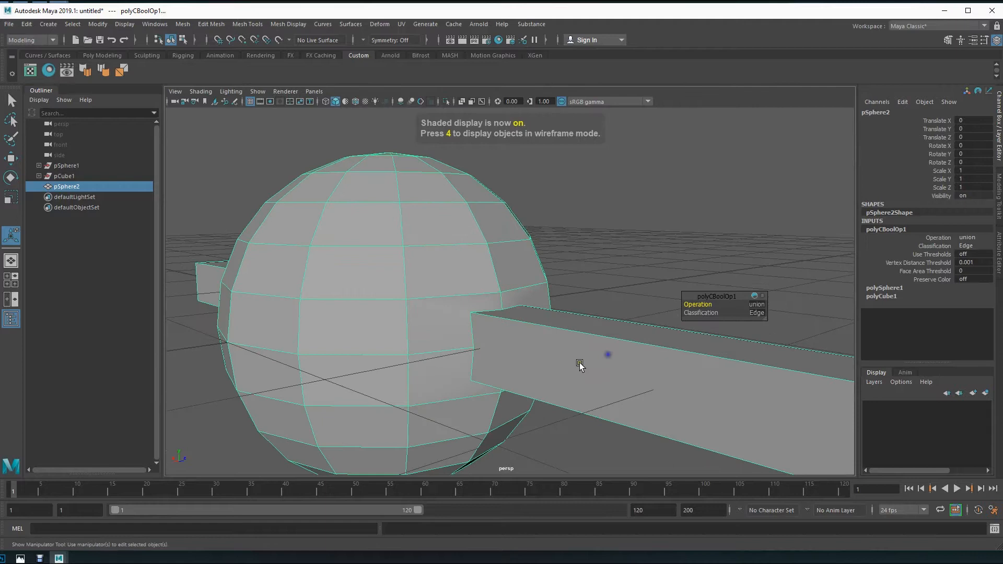
pyautogui.keyDown('alt'); pyautogui.moveTo(579, 364); pyautogui.dragTo(557, 334, button='middle'); pyautogui.keyUp('alt')
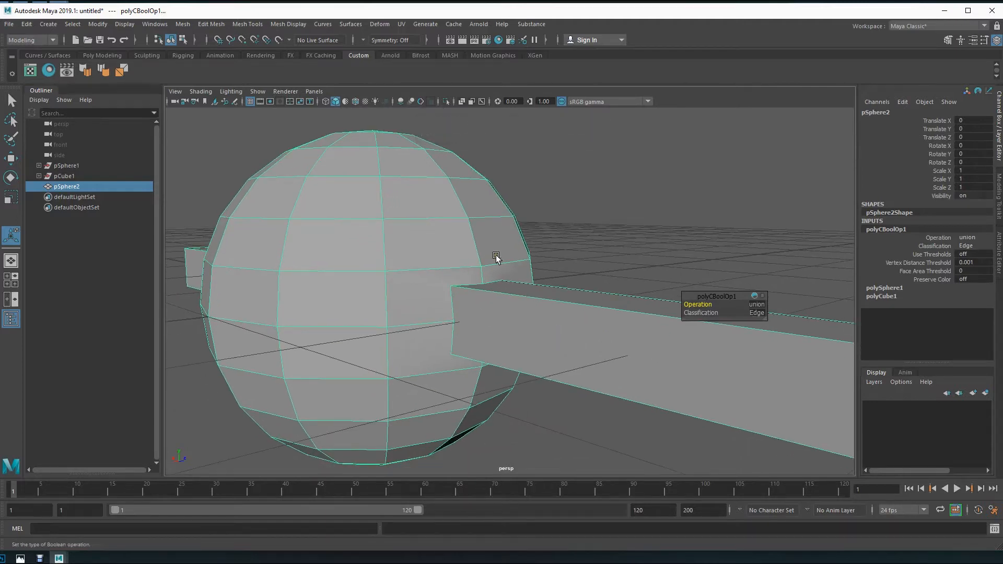
pyautogui.keyDown('alt'); pyautogui.moveTo(506, 386); pyautogui.dragTo(529, 363); pyautogui.keyUp('alt')
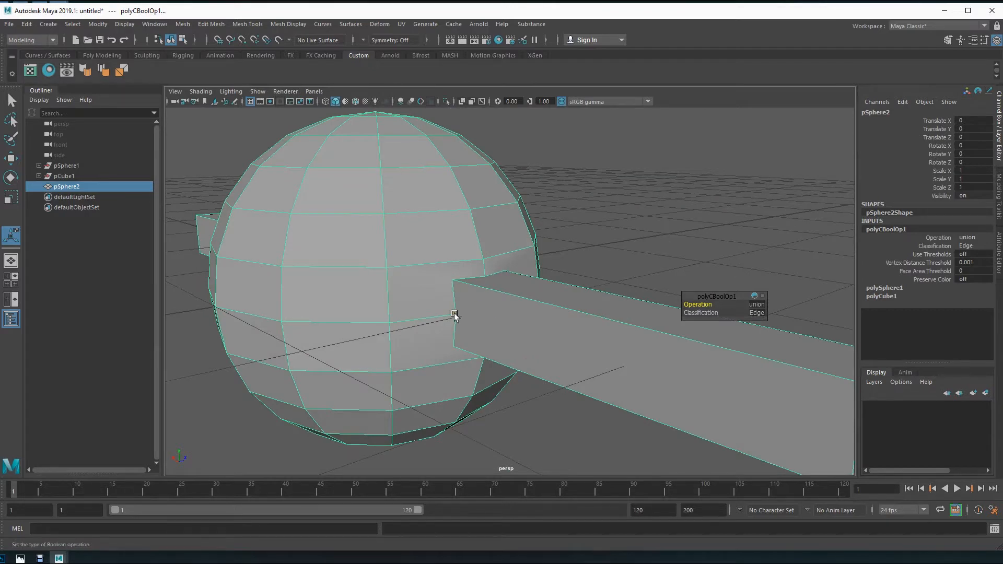
# Step: Select the sphere face bordering the bar's corner to check its shape, and return to object selection
pyautogui.press('q')
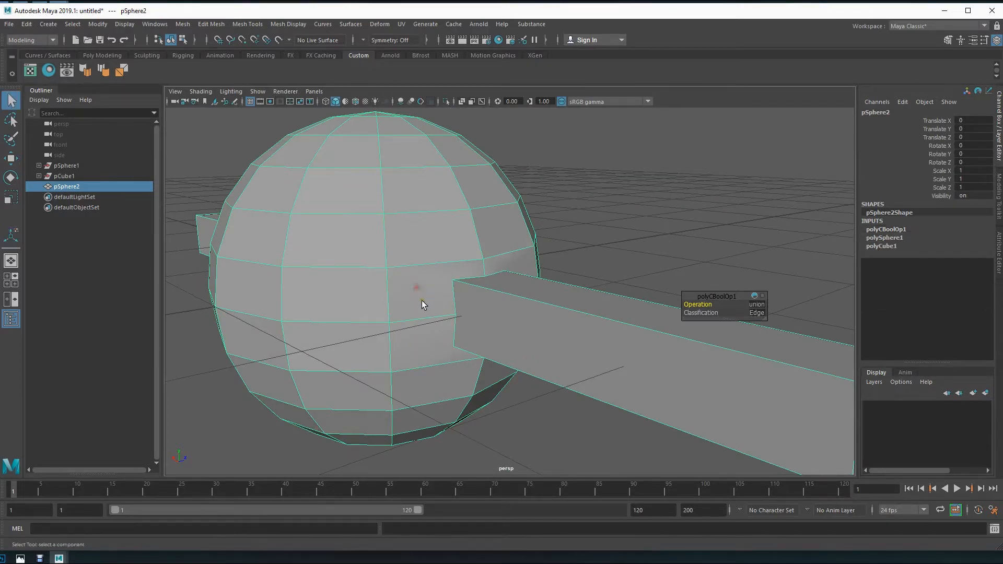
pyautogui.press('F11')
pyautogui.click(422, 296)
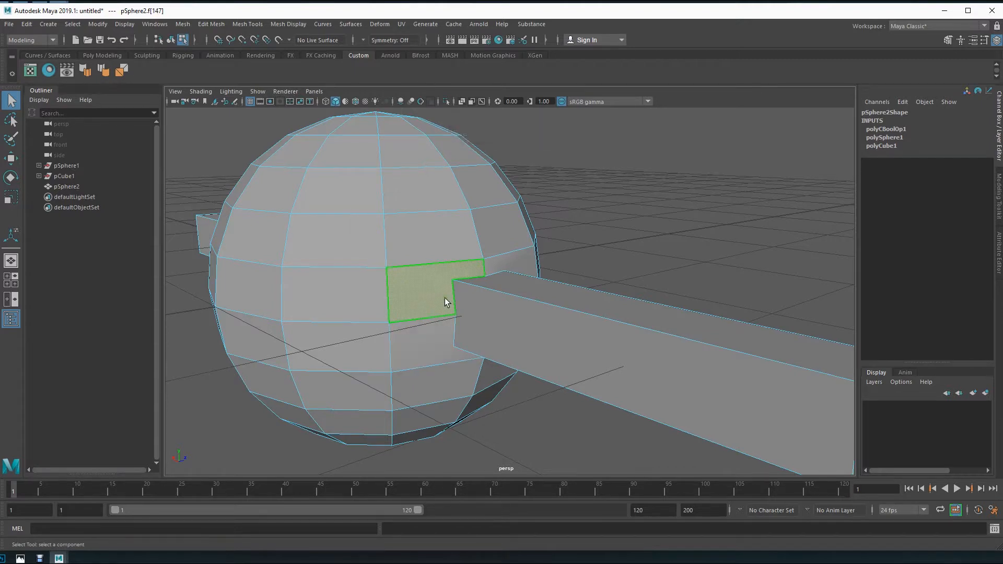
pyautogui.press('F8')
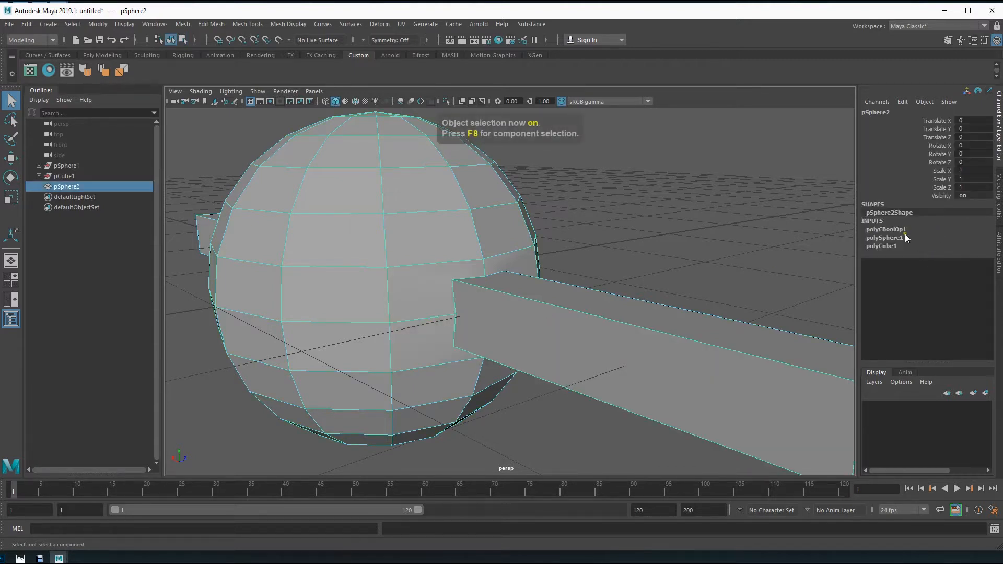
# Step: Change the operation of the sphere-and-bar Boolean to difference
pyautogui.click(888, 230)
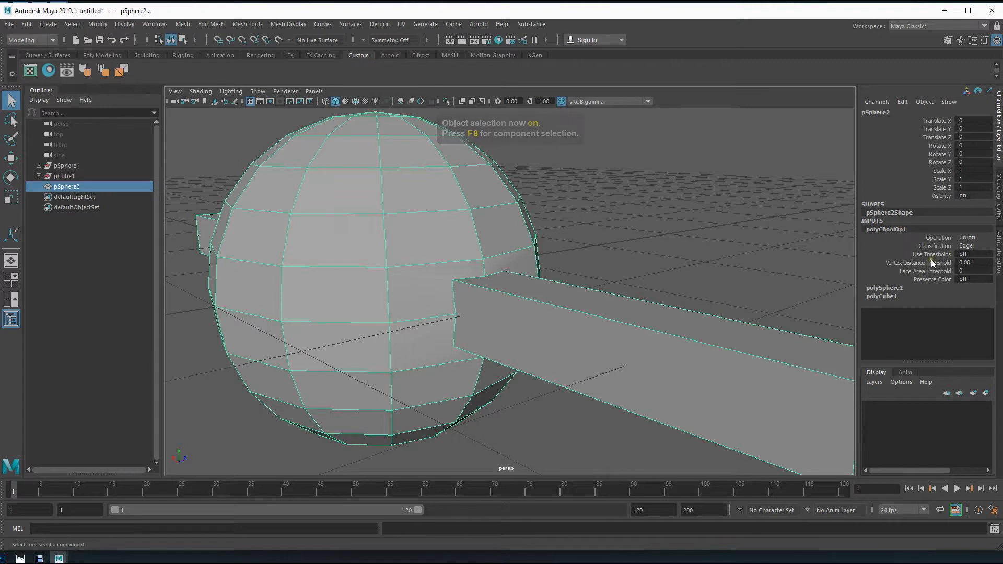
pyautogui.keyDown('alt'); pyautogui.moveTo(661, 336); pyautogui.dragTo(526, 323, button='right'); pyautogui.keyUp('alt')
pyautogui.keyDown('alt'); pyautogui.moveTo(527, 324); pyautogui.dragTo(538, 313, button='middle'); pyautogui.keyUp('alt')
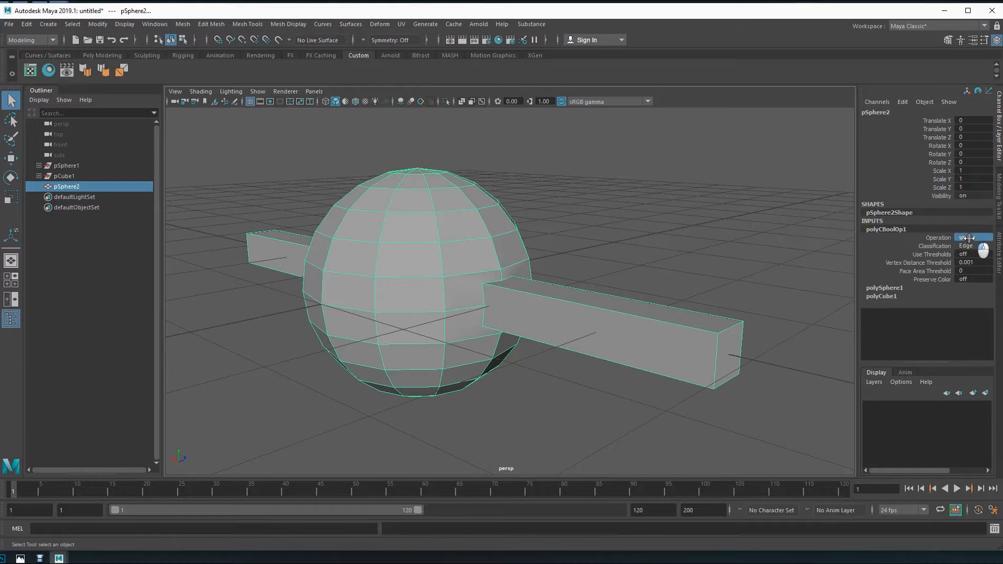
pyautogui.click(967, 238)
pyautogui.click(981, 258)
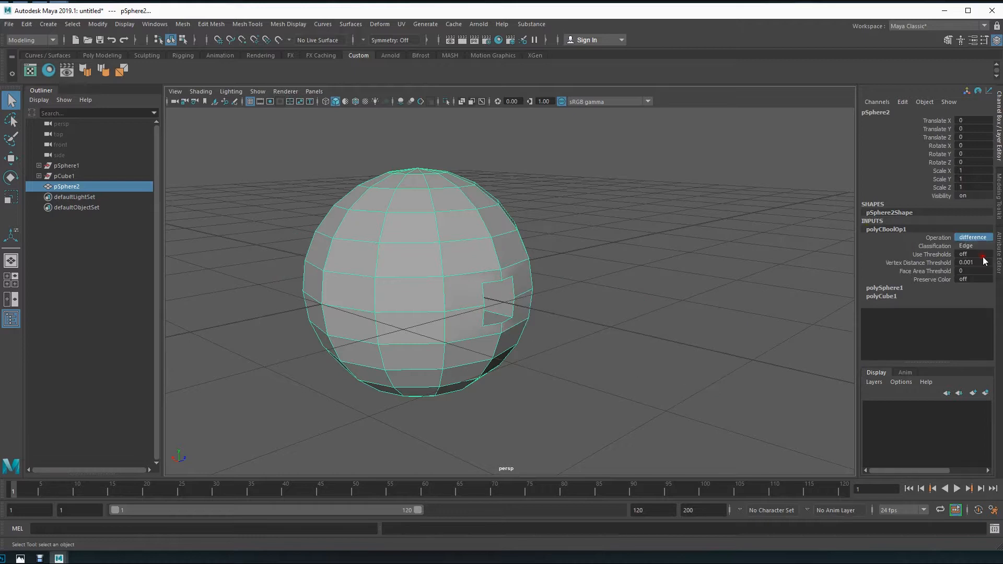
# Step: Examine the square opening that the bar cuts through the sphere from several angles
pyautogui.keyDown('alt'); pyautogui.moveTo(584, 345); pyautogui.dragTo(511, 335); pyautogui.keyUp('alt')
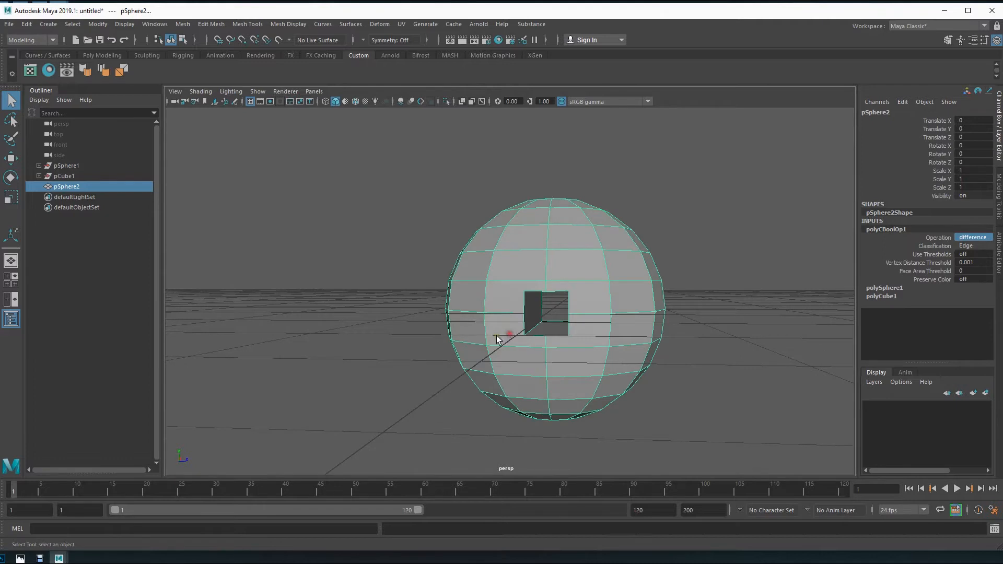
pyautogui.keyDown('alt'); pyautogui.moveTo(497, 336); pyautogui.dragTo(657, 357, button='right'); pyautogui.keyUp('alt')
pyautogui.keyDown('alt'); pyautogui.moveTo(656, 356); pyautogui.dragTo(588, 325, button='middle'); pyautogui.keyUp('alt')
pyautogui.keyDown('alt'); pyautogui.moveTo(550, 341); pyautogui.dragTo(583, 353); pyautogui.keyUp('alt')
pyautogui.keyDown('alt'); pyautogui.moveTo(582, 352); pyautogui.dragTo(403, 308, button='right'); pyautogui.keyUp('alt')
pyautogui.keyDown('alt'); pyautogui.moveTo(403, 309); pyautogui.dragTo(464, 334); pyautogui.keyUp('alt')
pyautogui.keyDown('alt'); pyautogui.moveTo(463, 333); pyautogui.dragTo(665, 349, button='right'); pyautogui.keyUp('alt')
pyautogui.moveTo(665, 349)
pyautogui.keyDown('alt'); pyautogui.mouseDown()
pyautogui.moveTo(690, 365)
pyautogui.moveTo(679, 353)
pyautogui.mouseUp(); pyautogui.keyUp('alt')
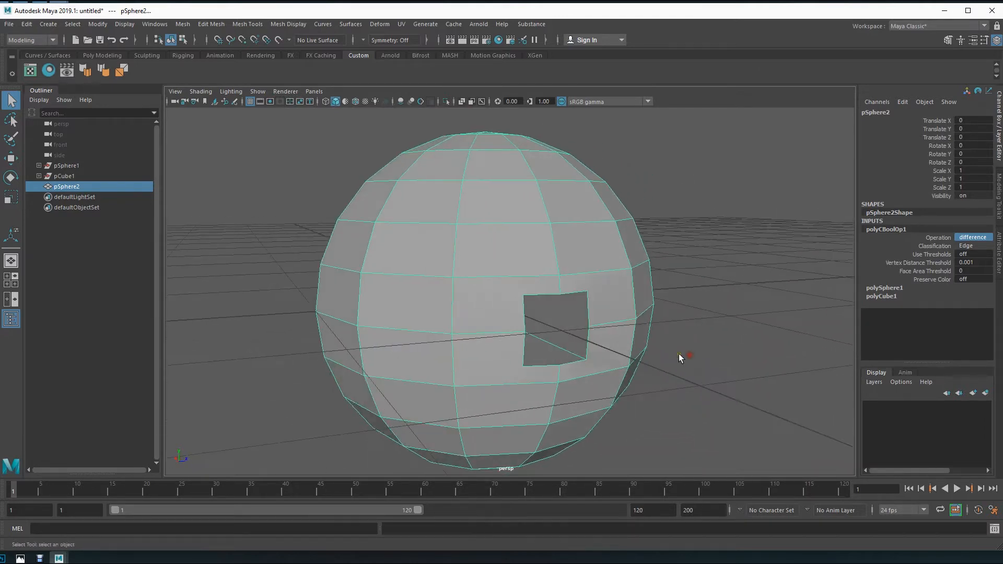
pyautogui.keyDown('alt'); pyautogui.moveTo(728, 349); pyautogui.dragTo(593, 365, button='right'); pyautogui.keyUp('alt')
pyautogui.keyDown('alt'); pyautogui.moveTo(593, 366); pyautogui.dragTo(566, 364); pyautogui.keyUp('alt')
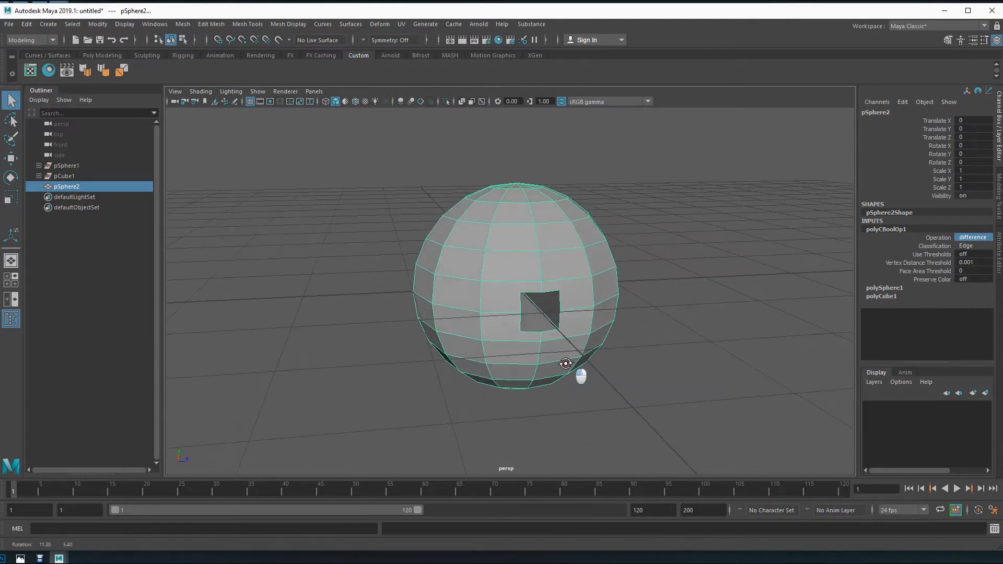
# Step: Change the Boolean operation to intersection and inspect the remaining shape from different angles
pyautogui.click(982, 240)
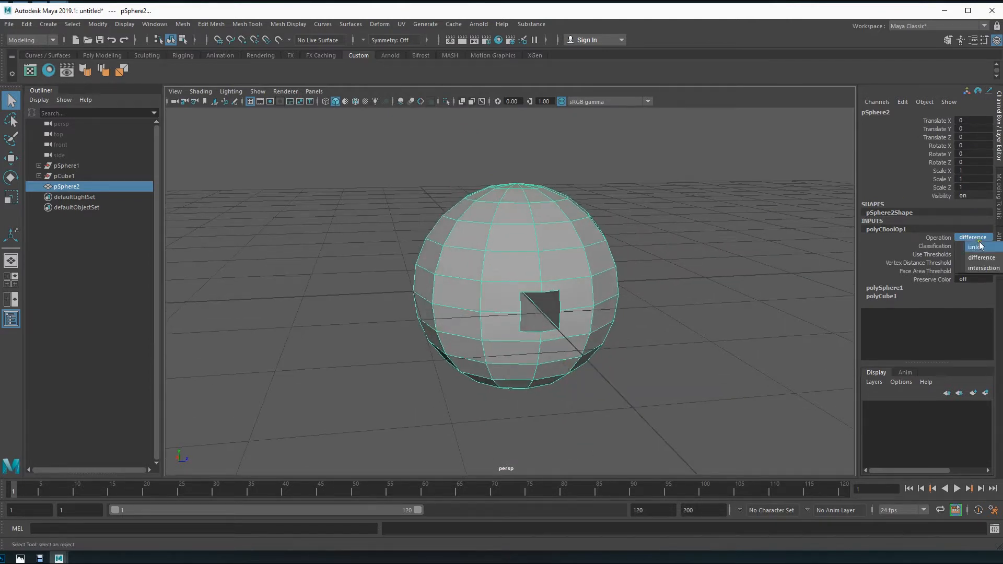
pyautogui.click(980, 265)
pyautogui.keyDown('alt'); pyautogui.moveTo(457, 349); pyautogui.dragTo(538, 369); pyautogui.keyUp('alt')
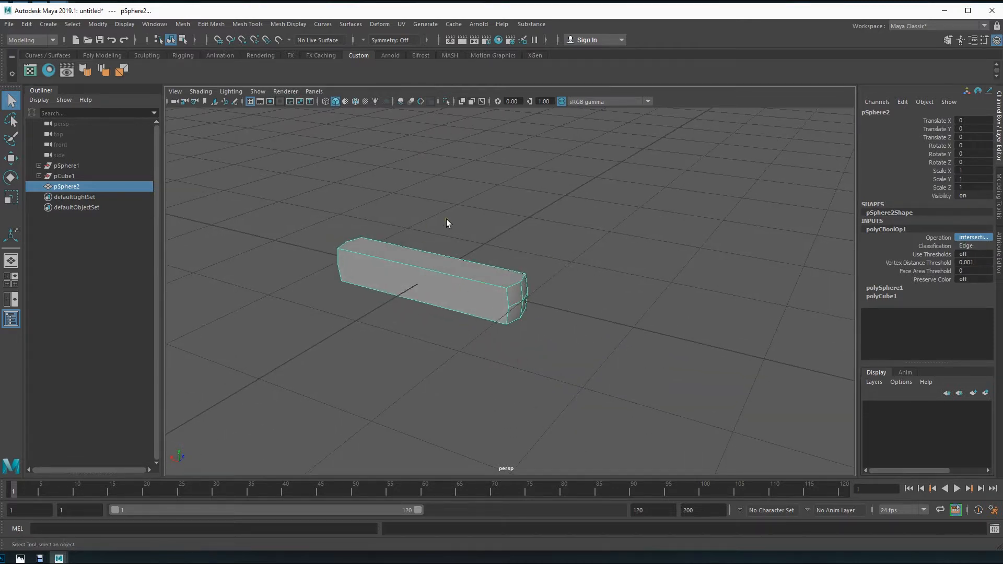
pyautogui.keyDown('alt'); pyautogui.moveTo(519, 387); pyautogui.dragTo(645, 342); pyautogui.keyUp('alt')
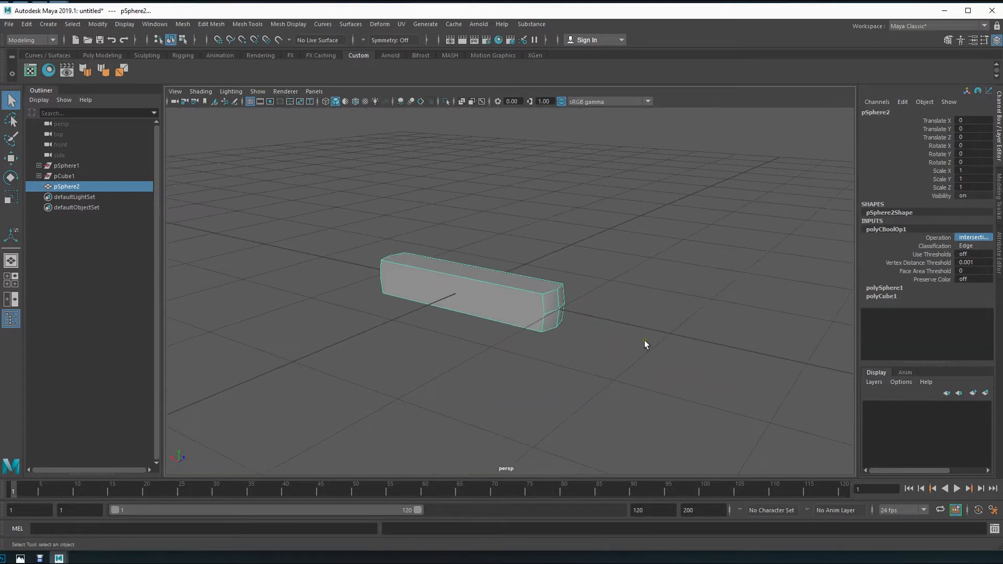
pyautogui.scroll(-4, 539, 338)
pyautogui.keyDown('alt'); pyautogui.moveTo(538, 362); pyautogui.dragTo(522, 355); pyautogui.keyUp('alt')
pyautogui.keyDown('alt'); pyautogui.moveTo(479, 353); pyautogui.dragTo(733, 362, button='right'); pyautogui.keyUp('alt')
pyautogui.keyDown('alt'); pyautogui.moveTo(654, 368); pyautogui.dragTo(633, 372); pyautogui.keyUp('alt')
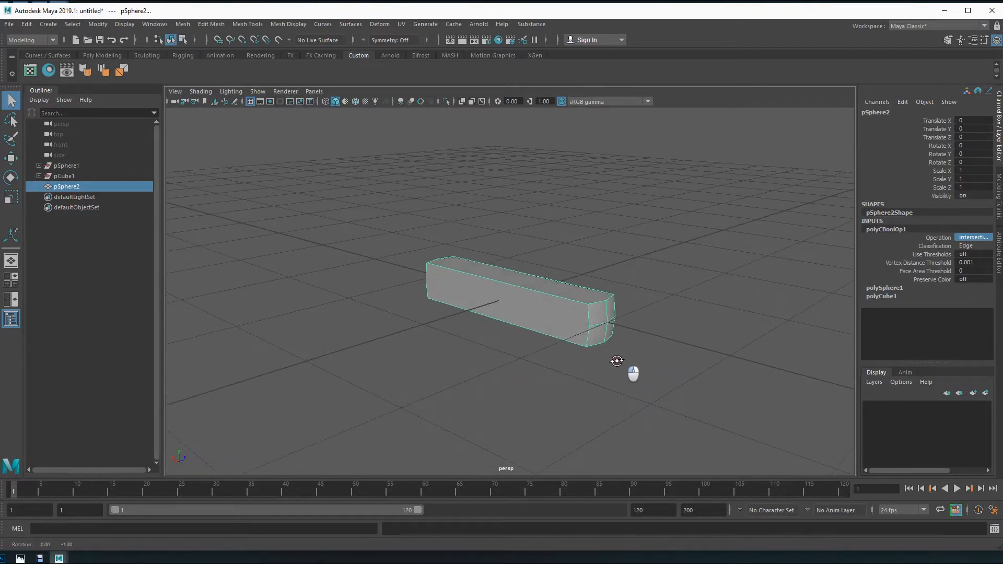
# Step: Set the Boolean operation back to union
pyautogui.click(964, 237)
pyautogui.click(970, 246)
pyautogui.keyDown('alt'); pyautogui.moveTo(578, 363); pyautogui.dragTo(630, 344); pyautogui.keyUp('alt')
# Step: Select the sphere faces around the bar's junction, triangulate them, and clear the selection
pyautogui.press('F11')
pyautogui.click(574, 346)
pyautogui.click(631, 374)
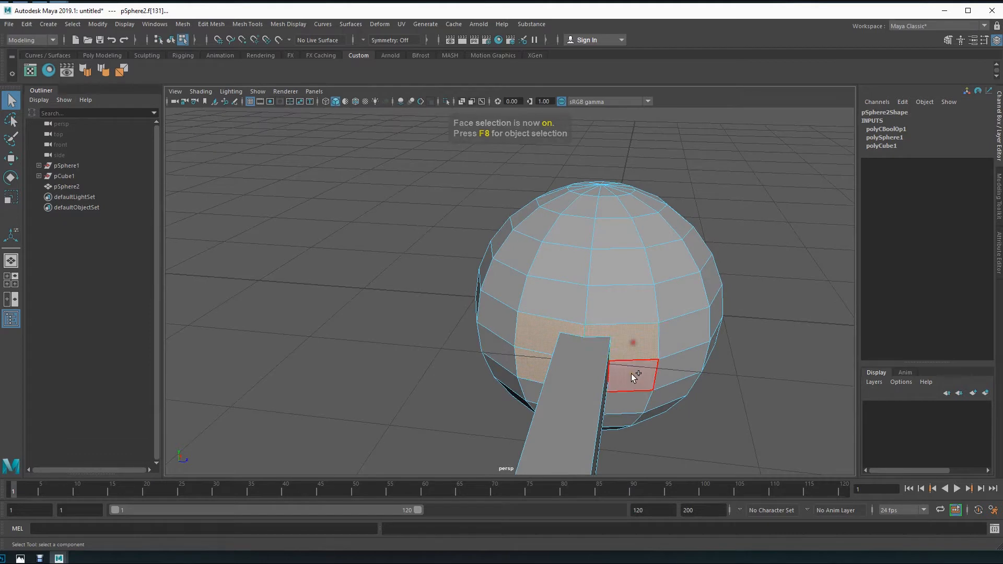
pyautogui.keyDown('alt'); pyautogui.moveTo(560, 403); pyautogui.dragTo(605, 381); pyautogui.keyUp('alt')
pyautogui.press('space')
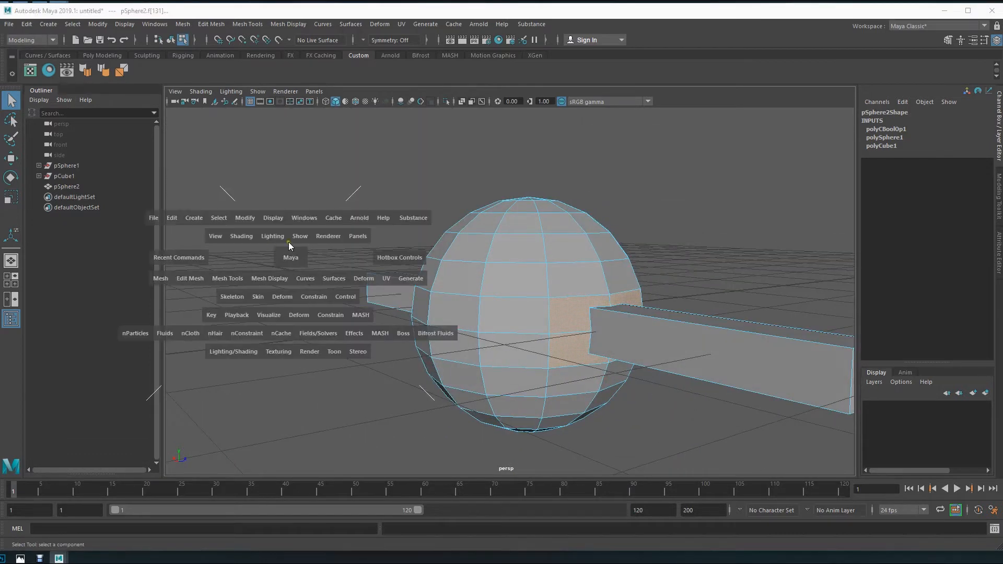
pyautogui.click(160, 279)
pyautogui.moveTo(163, 283); pyautogui.dragTo(185, 391)
pyautogui.click(381, 390)
pyautogui.keyDown('alt'); pyautogui.moveTo(422, 393); pyautogui.dragTo(538, 347); pyautogui.keyUp('alt')
pyautogui.keyDown('alt'); pyautogui.moveTo(538, 347); pyautogui.dragTo(344, 331, button='right'); pyautogui.keyUp('alt')
pyautogui.keyDown('alt'); pyautogui.moveTo(345, 331); pyautogui.dragTo(489, 353); pyautogui.keyUp('alt')
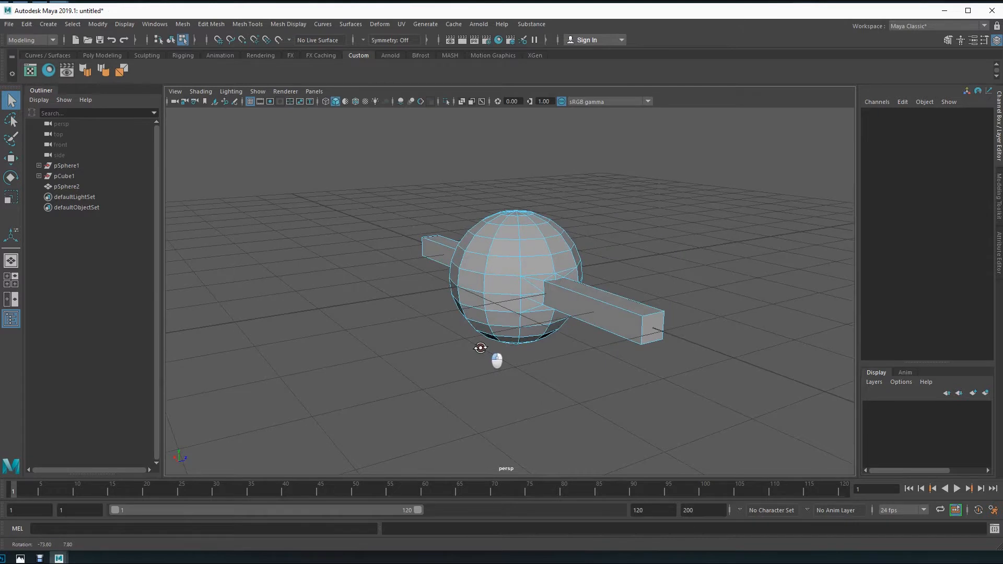
# Step: Switch to object selection and delete the construction history of the combined sphere-and-bar mesh
pyautogui.press('F8')
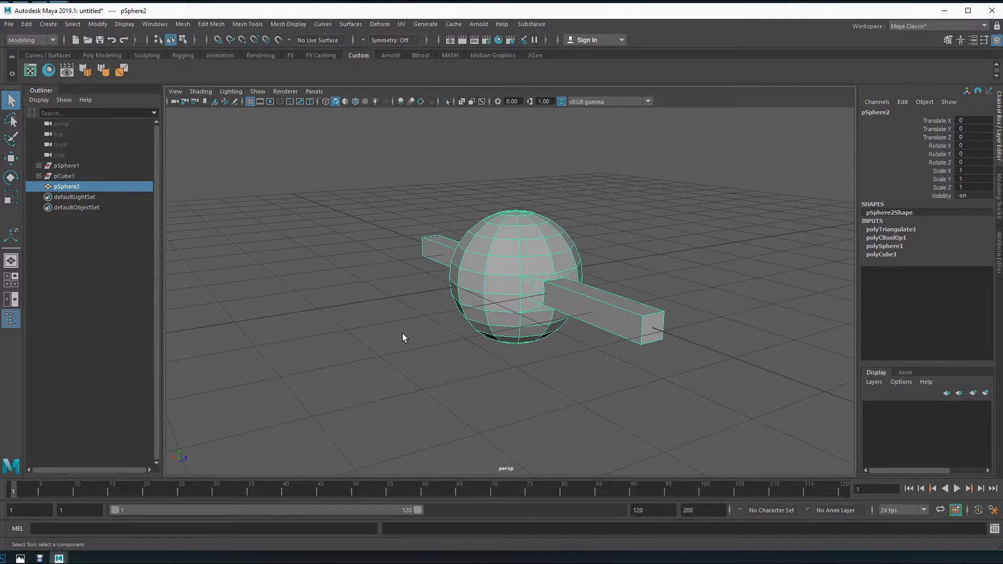
pyautogui.keyDown('alt'); pyautogui.moveTo(338, 341); pyautogui.dragTo(425, 339, button='right'); pyautogui.keyUp('alt')
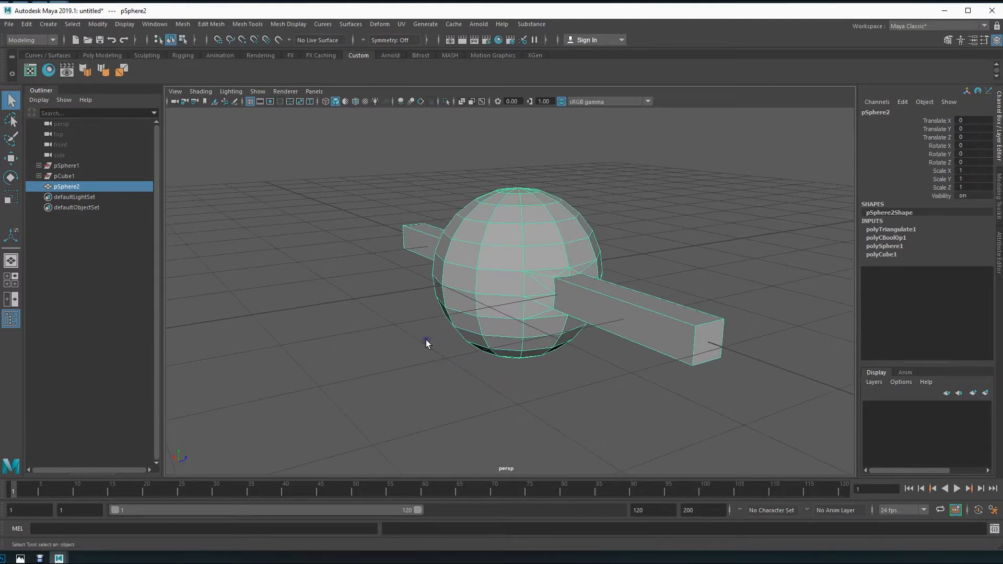
pyautogui.click(432, 353)
pyautogui.click(482, 304)
pyautogui.press('space')
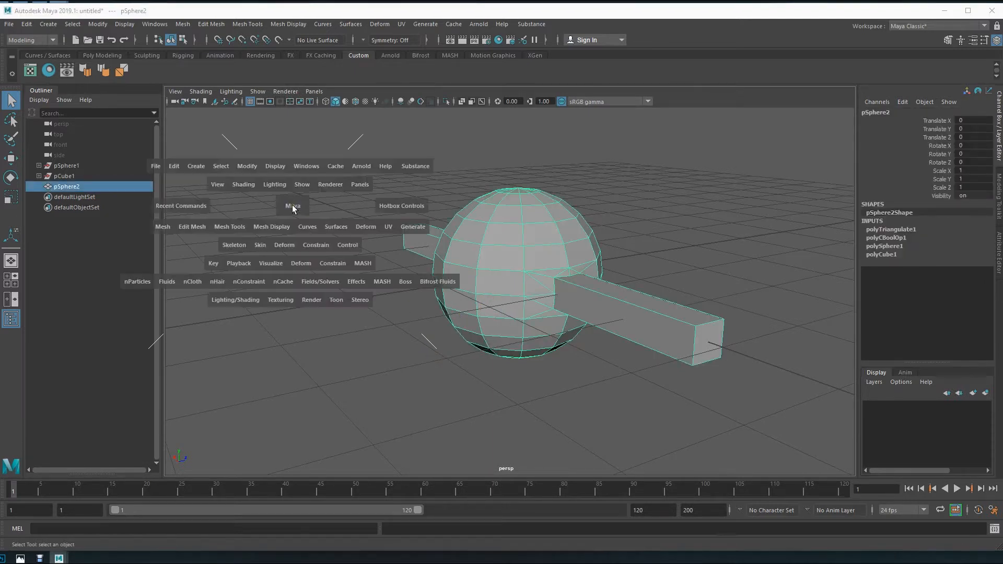
pyautogui.click(175, 166)
pyautogui.moveTo(281, 301)
pyautogui.click(340, 301)
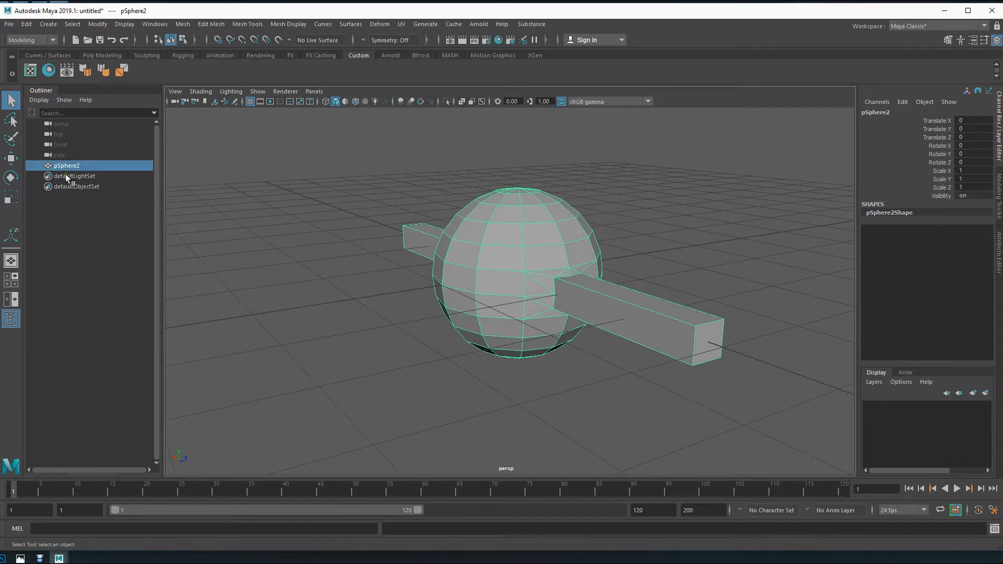
pyautogui.keyDown('alt'); pyautogui.moveTo(358, 331); pyautogui.dragTo(459, 311); pyautogui.keyUp('alt')
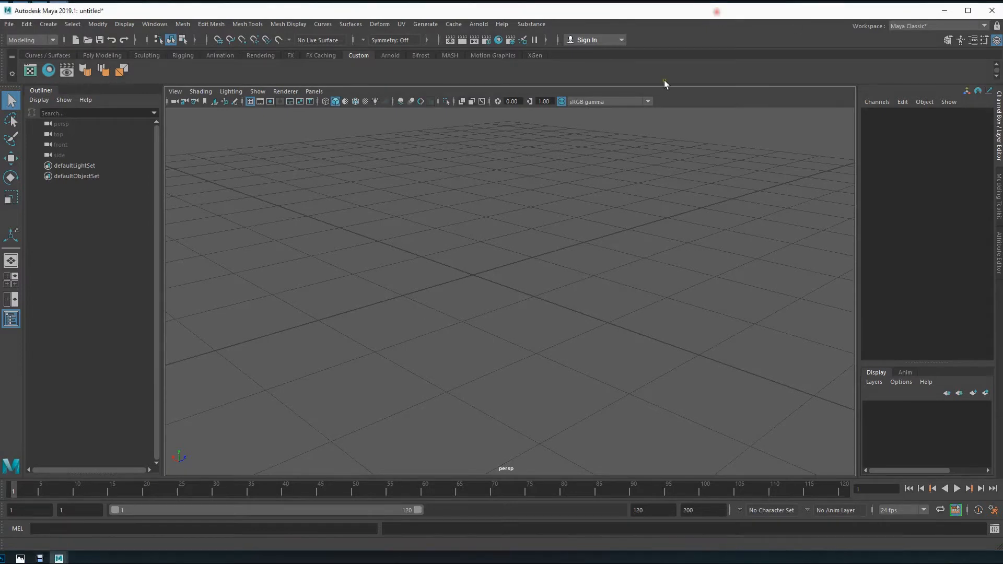
# Step: Create a polygon cube at the origin and scale it into a tall post of about 0.389 × 2.514 × 0.515
pyautogui.keyDown('alt'); pyautogui.moveTo(482, 264); pyautogui.dragTo(489, 289); pyautogui.keyUp('alt')
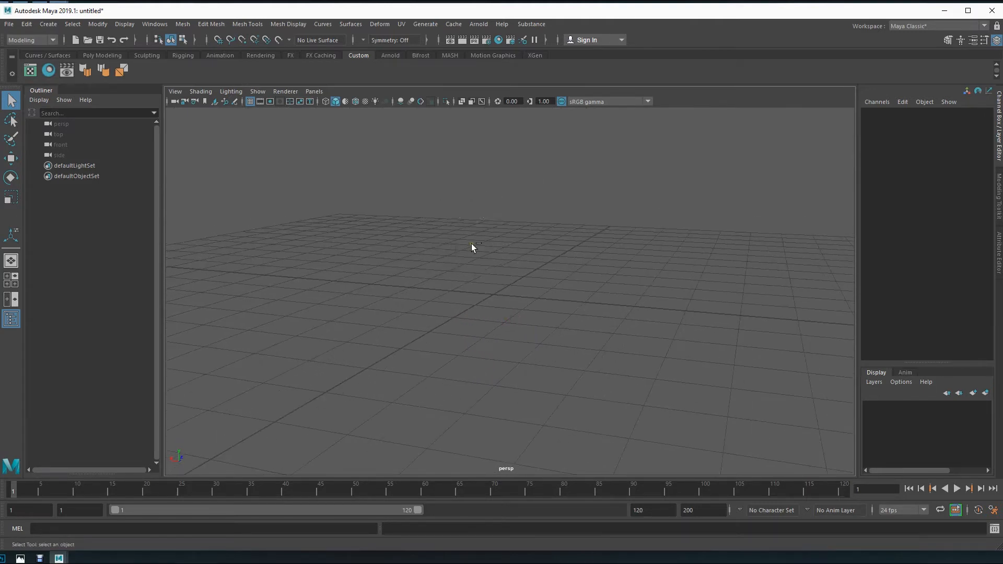
pyautogui.press('space')
pyautogui.press('space')
pyautogui.moveTo(399, 227); pyautogui.dragTo(540, 278)
pyautogui.keyDown('alt'); pyautogui.moveTo(549, 350); pyautogui.dragTo(518, 385); pyautogui.keyUp('alt')
pyautogui.press('r')
pyautogui.moveTo(519, 304); pyautogui.dragTo(487, 318)
pyautogui.moveTo(497, 278); pyautogui.dragTo(507, 206)
pyautogui.moveTo(467, 311)
pyautogui.keyDown('alt'); pyautogui.mouseDown()
pyautogui.moveTo(506, 295)
pyautogui.moveTo(458, 298)
pyautogui.mouseUp(); pyautogui.keyUp('alt')
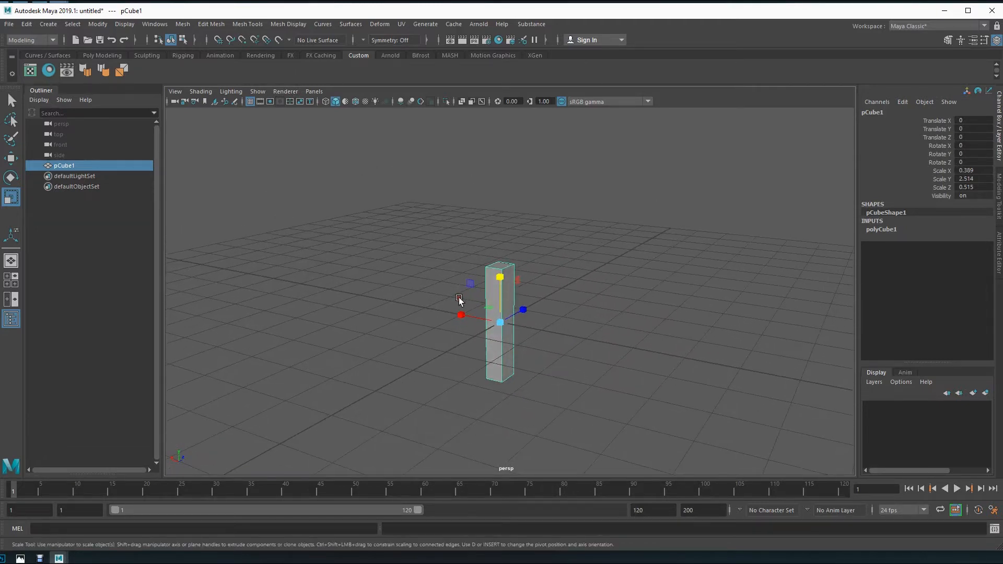
# Step: Extrude the post's top face upward by about 0.605 and shift it sideways by about 0.21
pyautogui.press('F11')
pyautogui.click(501, 260)
pyautogui.hotkey('ctrl', 'e')
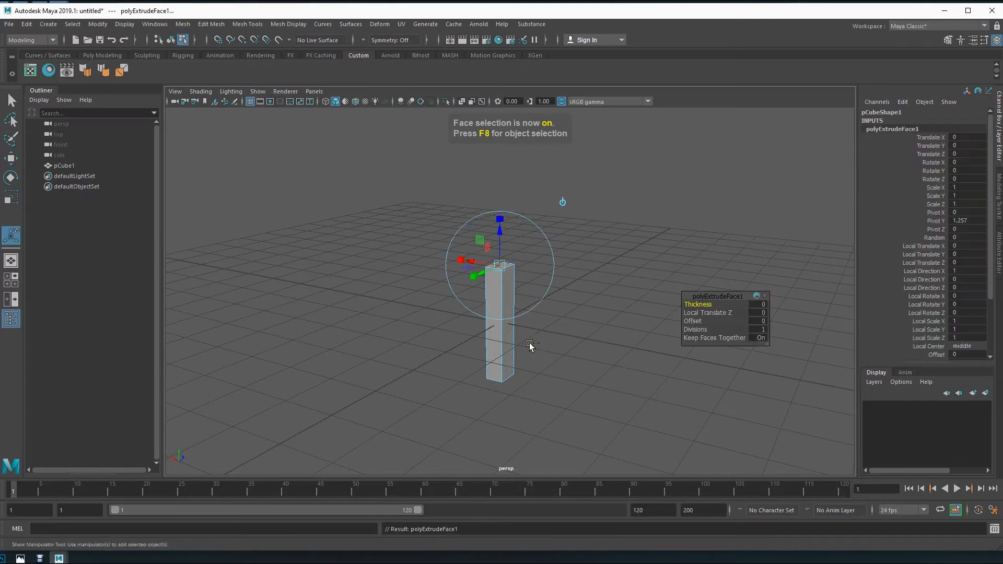
pyautogui.moveTo(503, 233); pyautogui.dragTo(504, 203)
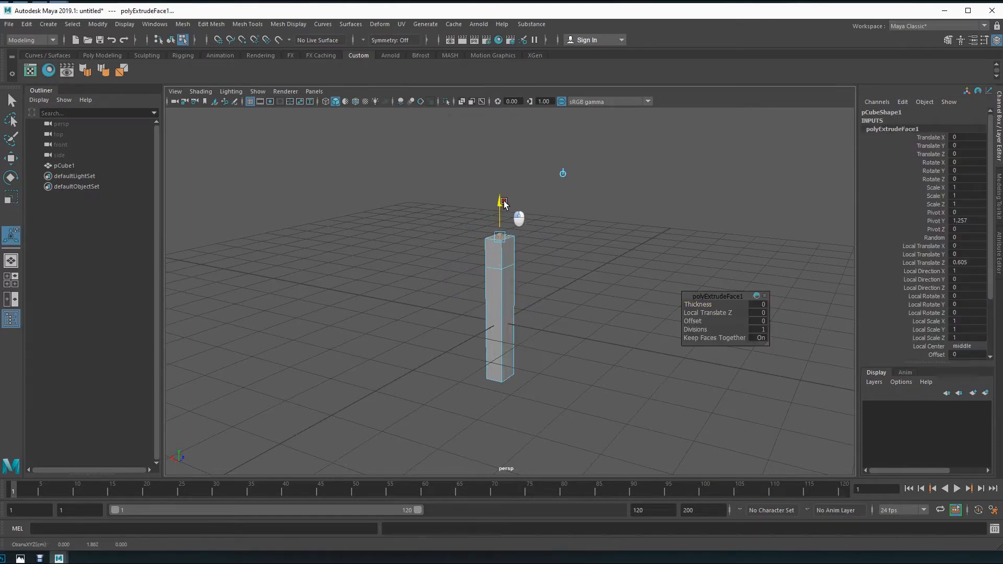
pyautogui.moveTo(471, 233); pyautogui.dragTo(462, 233)
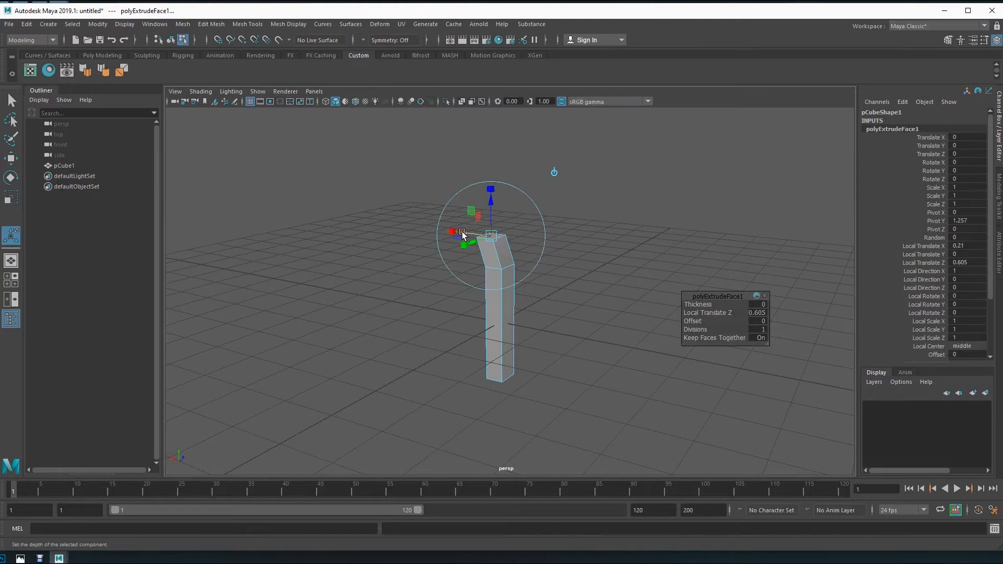
# Step: Extrude the slanted side face near the post's top and move it outward along X to form a horizontal arm
pyautogui.press('q')
pyautogui.click(510, 252)
pyautogui.hotkey('ctrl', 'e')
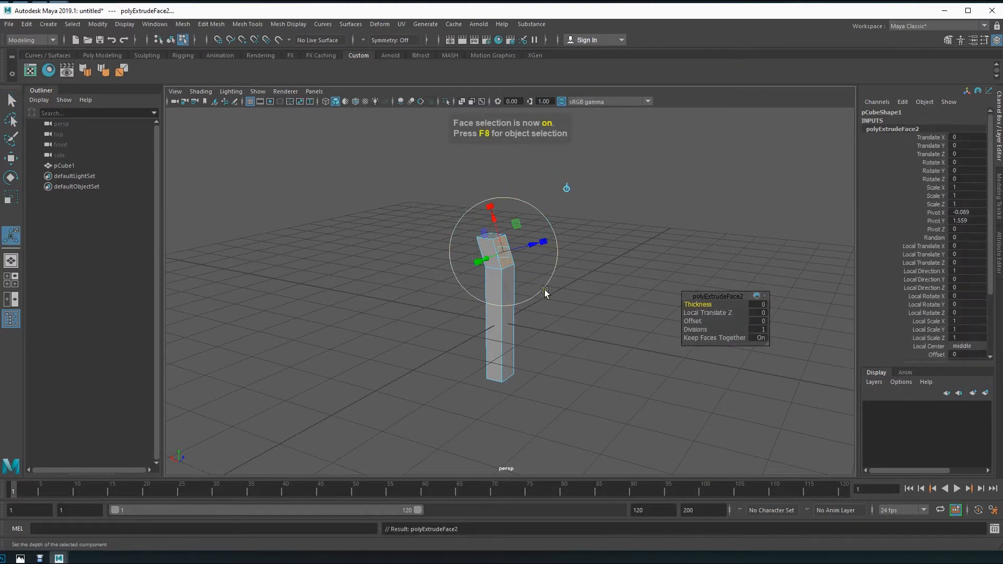
pyautogui.press('w')
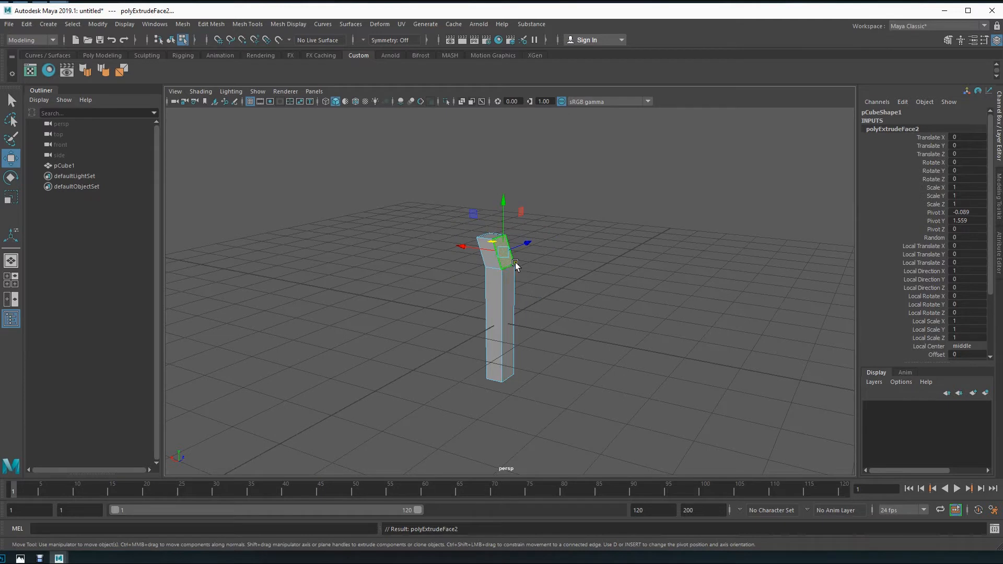
pyautogui.moveTo(466, 251); pyautogui.dragTo(509, 266)
pyautogui.moveTo(513, 309)
pyautogui.keyDown('alt'); pyautogui.mouseDown()
pyautogui.moveTo(535, 295)
pyautogui.moveTo(515, 323)
pyautogui.moveTo(513, 306)
pyautogui.mouseUp(); pyautogui.keyUp('alt')
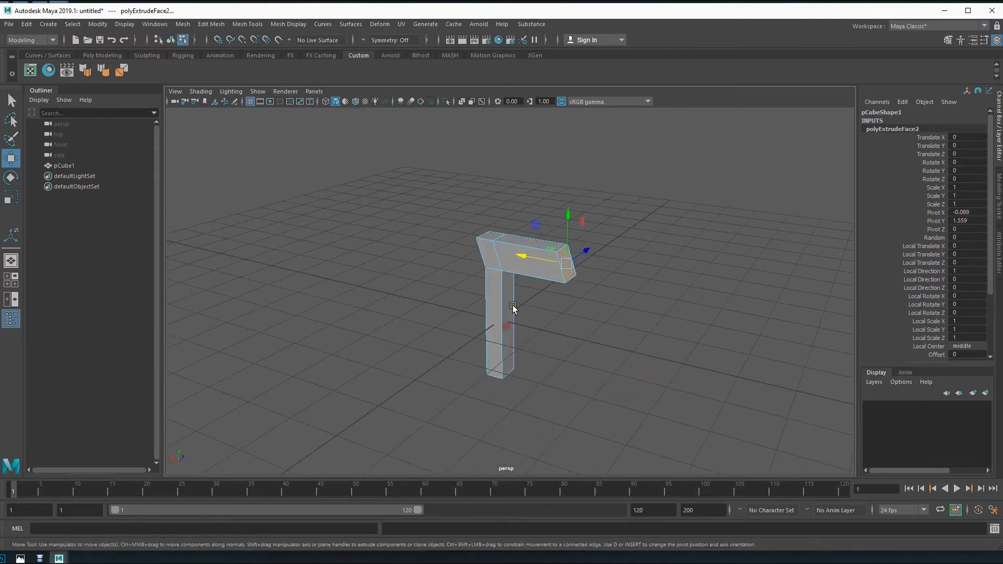
# Step: Rotate the arm's end face so its top edge projects outward, and return to object selection with the Move tool
pyautogui.press('e')
pyautogui.moveTo(594, 234); pyautogui.dragTo(613, 248)
pyautogui.keyDown('alt'); pyautogui.moveTo(537, 351); pyautogui.dragTo(549, 328); pyautogui.keyUp('alt')
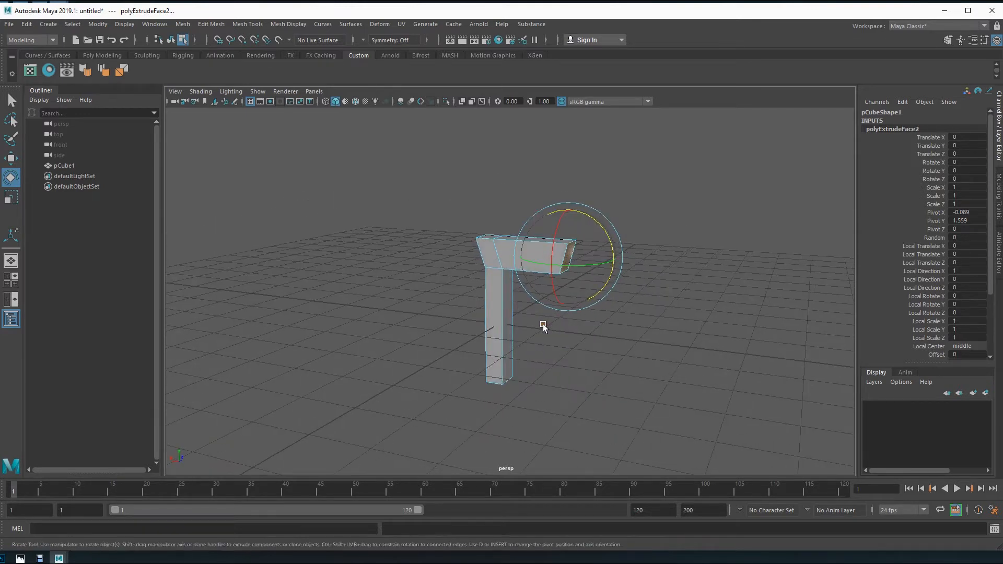
pyautogui.press('F8')
pyautogui.keyDown('alt'); pyautogui.moveTo(526, 383); pyautogui.dragTo(629, 374); pyautogui.keyUp('alt')
pyautogui.press('w')
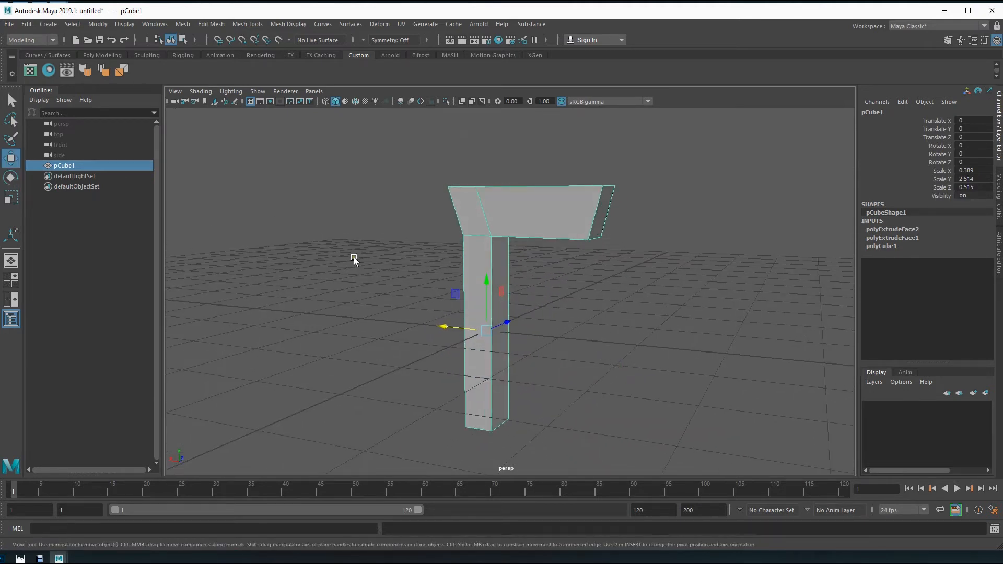
# Step: Review the Smooth command's options and close them without applying
pyautogui.press('space')
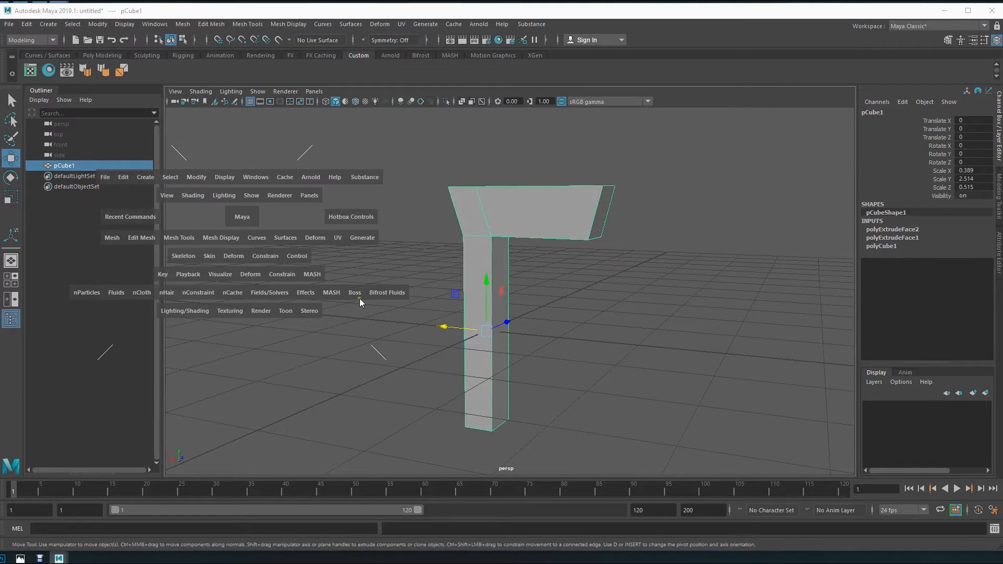
pyautogui.click(113, 238)
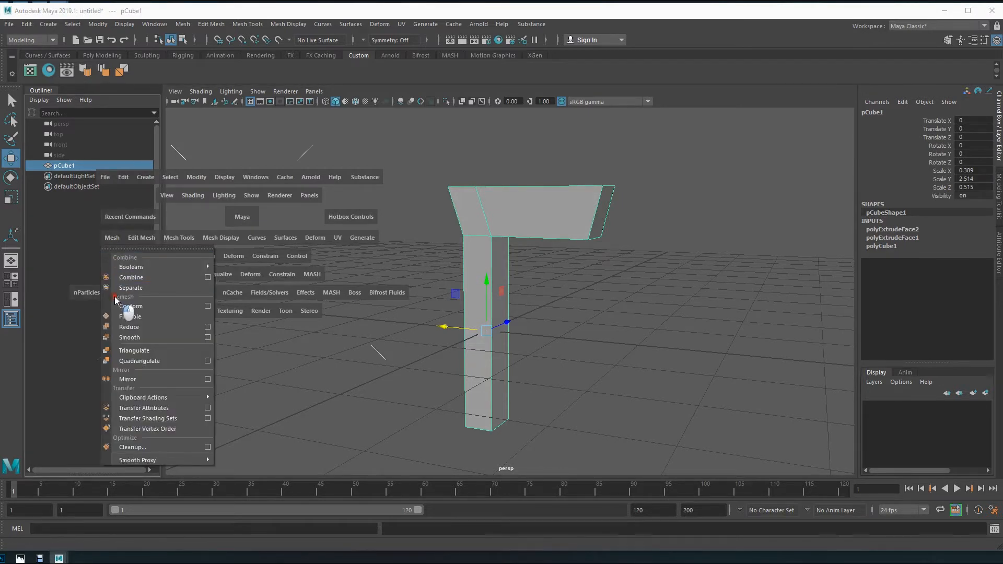
pyautogui.click(207, 337)
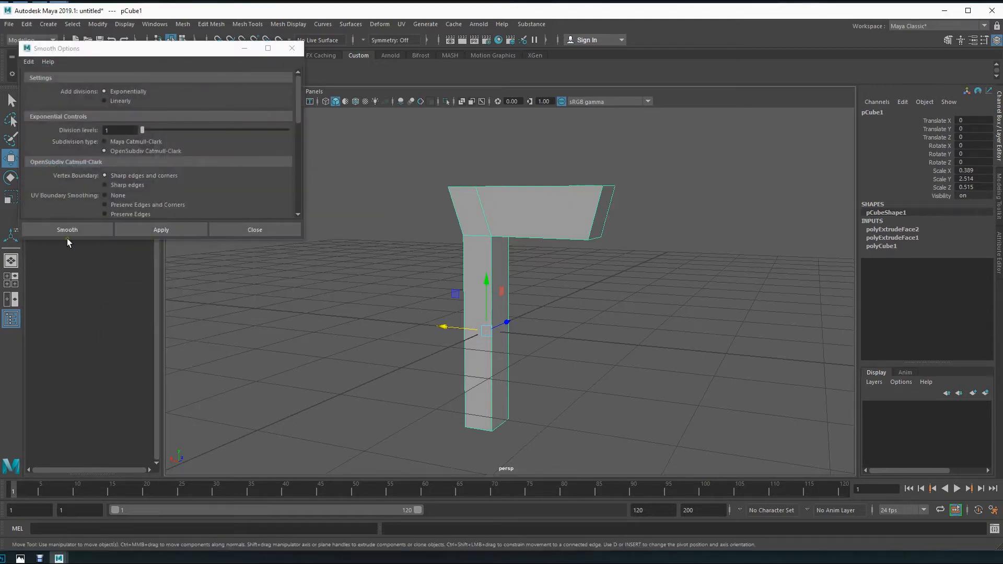
pyautogui.click(292, 48)
# Step: Smooth the extruded post-and-arm mesh with 2 divisions
pyautogui.press('space')
pyautogui.click(173, 269)
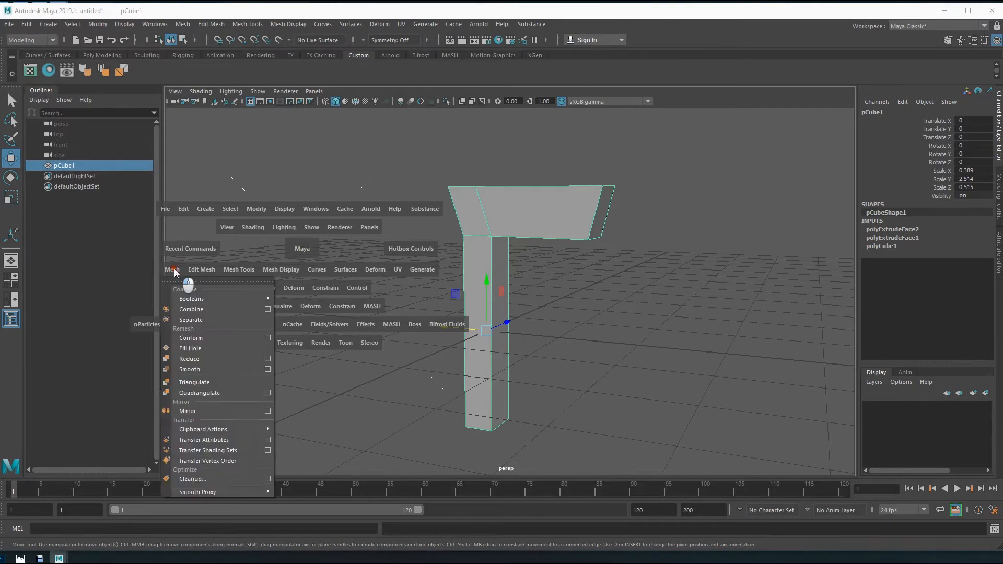
pyautogui.click(193, 369)
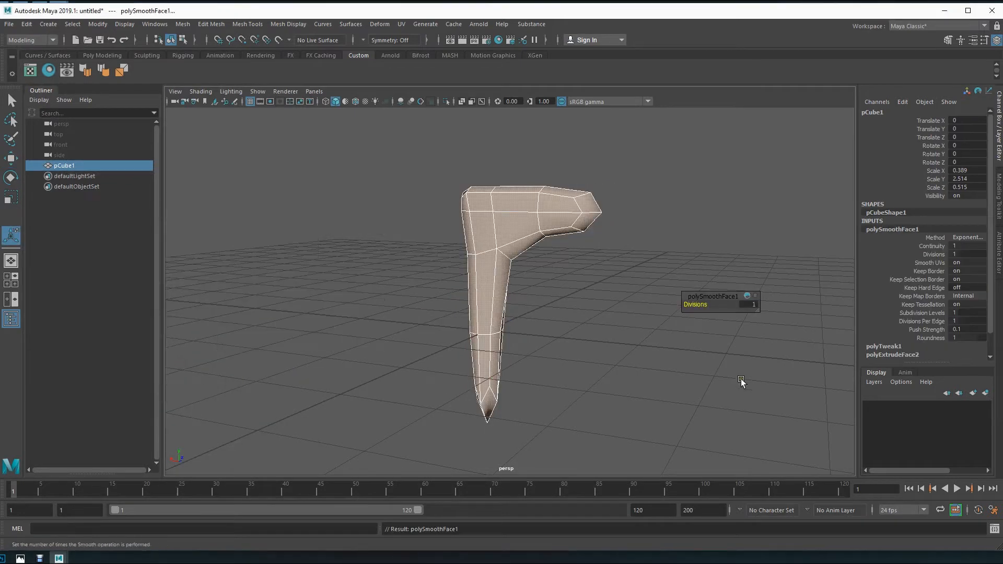
pyautogui.moveTo(557, 405)
pyautogui.keyDown('alt'); pyautogui.mouseDown()
pyautogui.moveTo(553, 383)
pyautogui.moveTo(571, 402)
pyautogui.mouseUp(); pyautogui.keyUp('alt')
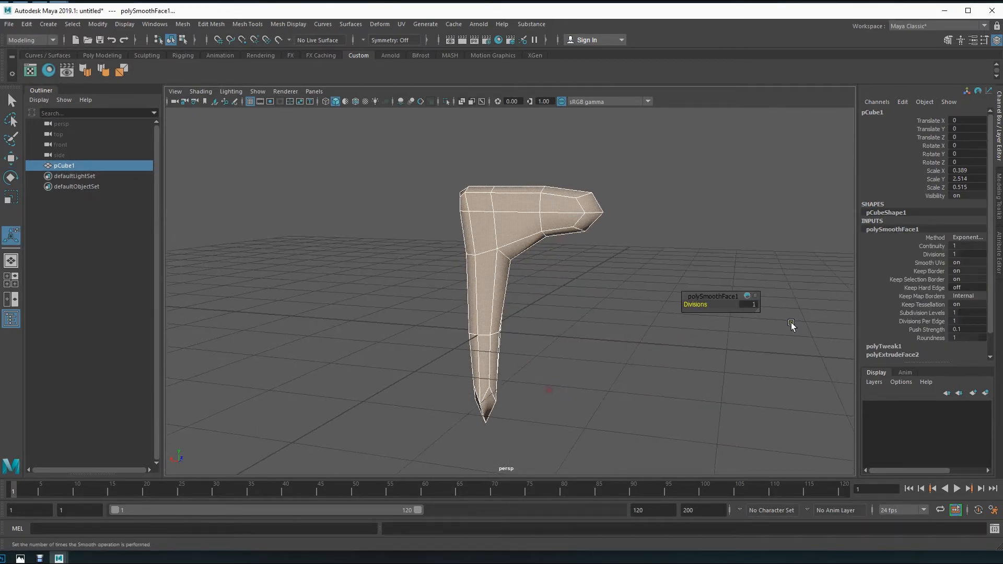
pyautogui.moveTo(698, 304)
pyautogui.mouseDown(button='middle')
pyautogui.moveTo(724, 305)
pyautogui.moveTo(703, 304)
pyautogui.mouseUp(button='middle')
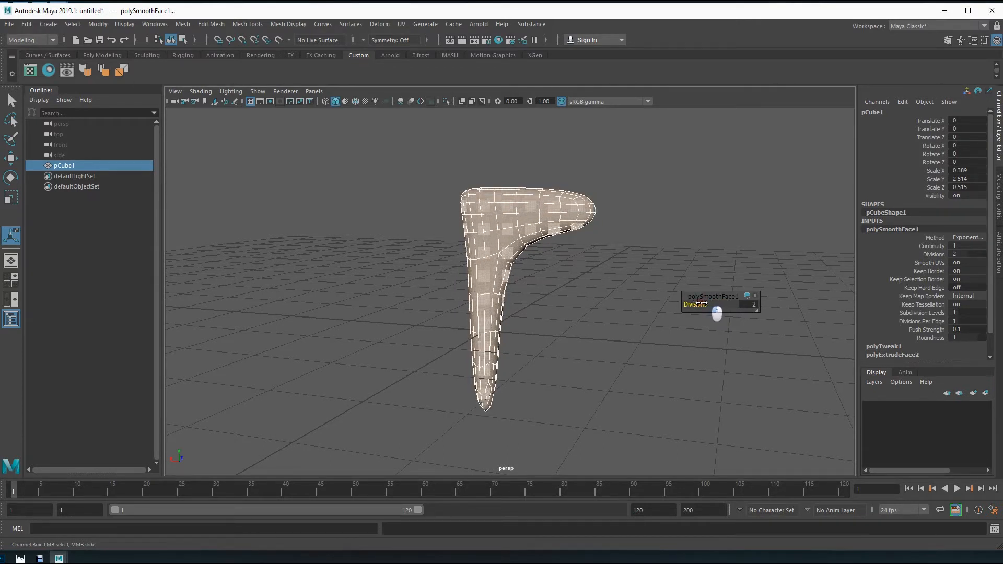
# Step: Reduce the post-and-arm mesh's smoothing to 1 division
pyautogui.keyDown('alt'); pyautogui.moveTo(700, 305); pyautogui.dragTo(573, 376); pyautogui.keyUp('alt')
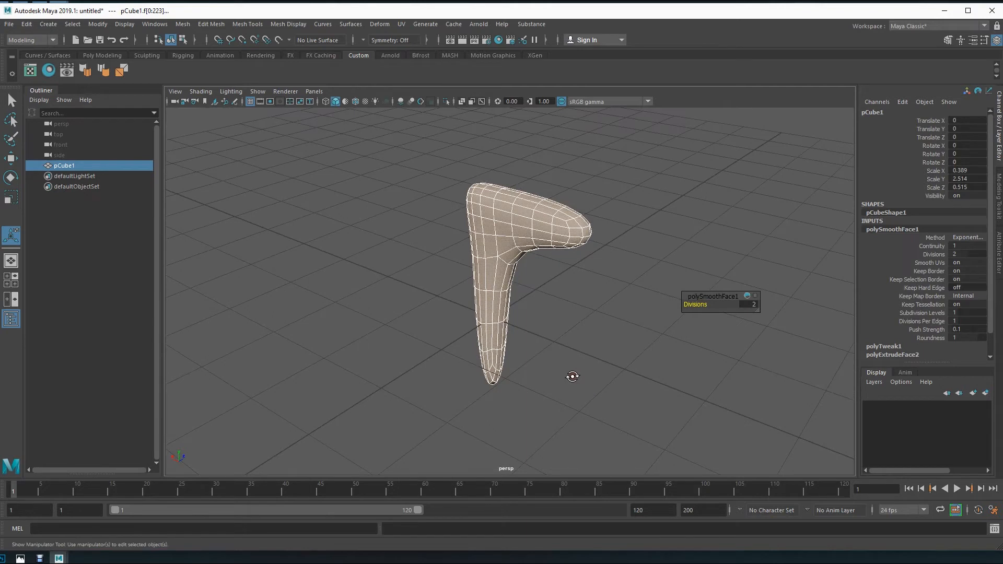
pyautogui.moveTo(557, 322)
pyautogui.keyDown('alt'); pyautogui.mouseDown()
pyautogui.moveTo(562, 342)
pyautogui.moveTo(568, 331)
pyautogui.moveTo(524, 350)
pyautogui.moveTo(577, 338)
pyautogui.moveTo(559, 340)
pyautogui.mouseUp(); pyautogui.keyUp('alt')
pyautogui.moveTo(688, 304); pyautogui.dragTo(689, 305)
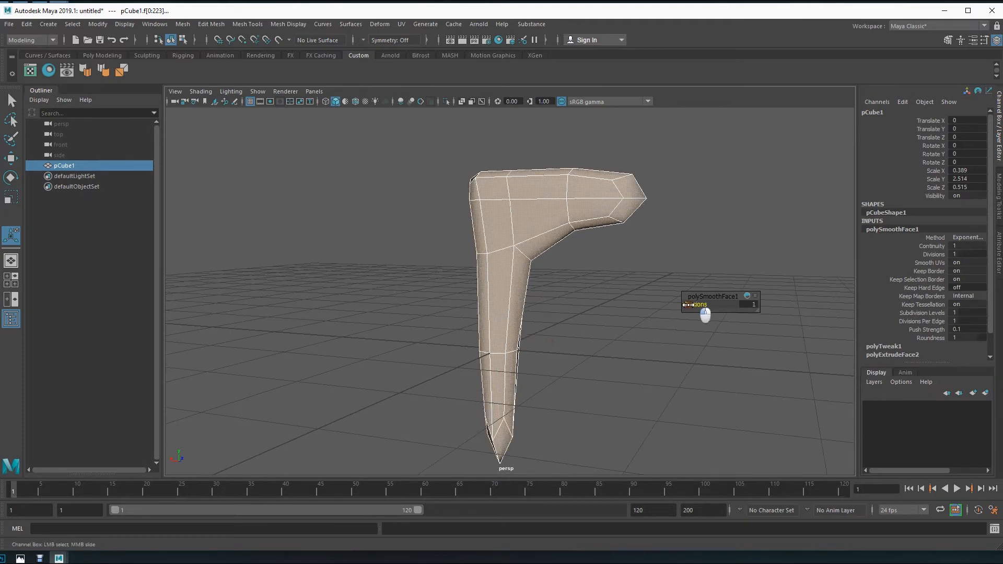
pyautogui.moveTo(585, 369)
pyautogui.keyDown('alt'); pyautogui.mouseDown()
pyautogui.moveTo(642, 335)
pyautogui.moveTo(581, 369)
pyautogui.moveTo(578, 354)
pyautogui.moveTo(603, 352)
pyautogui.moveTo(497, 372)
pyautogui.moveTo(589, 356)
pyautogui.mouseUp(); pyautogui.keyUp('alt')
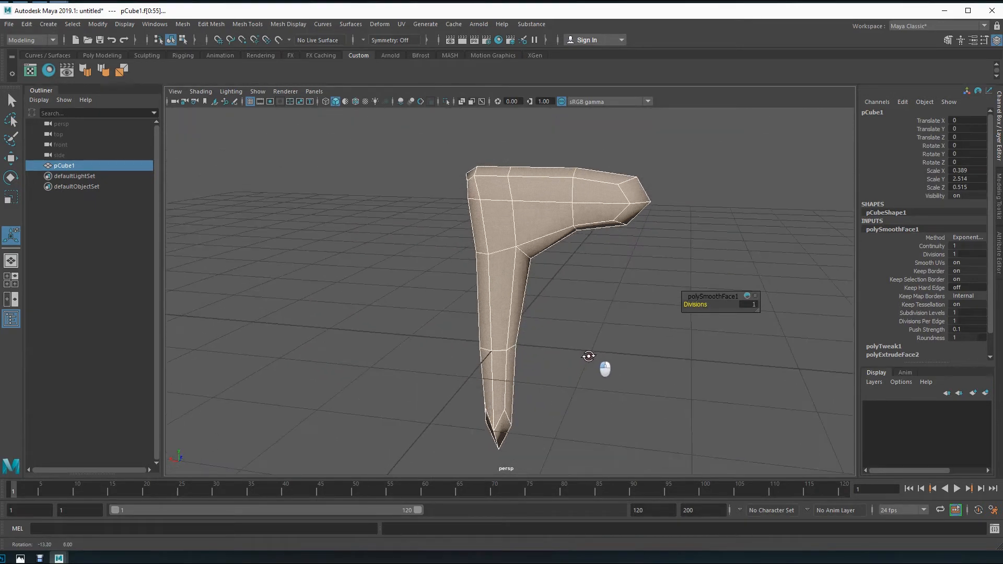
# Step: Flatten the post's pointed lower tip by scaling its bottom vertices vertically, and return to object selection
pyautogui.press('F9')
pyautogui.keyDown('alt'); pyautogui.moveTo(595, 410); pyautogui.dragTo(589, 381); pyautogui.keyUp('alt')
pyautogui.moveTo(457, 375); pyautogui.dragTo(568, 453)
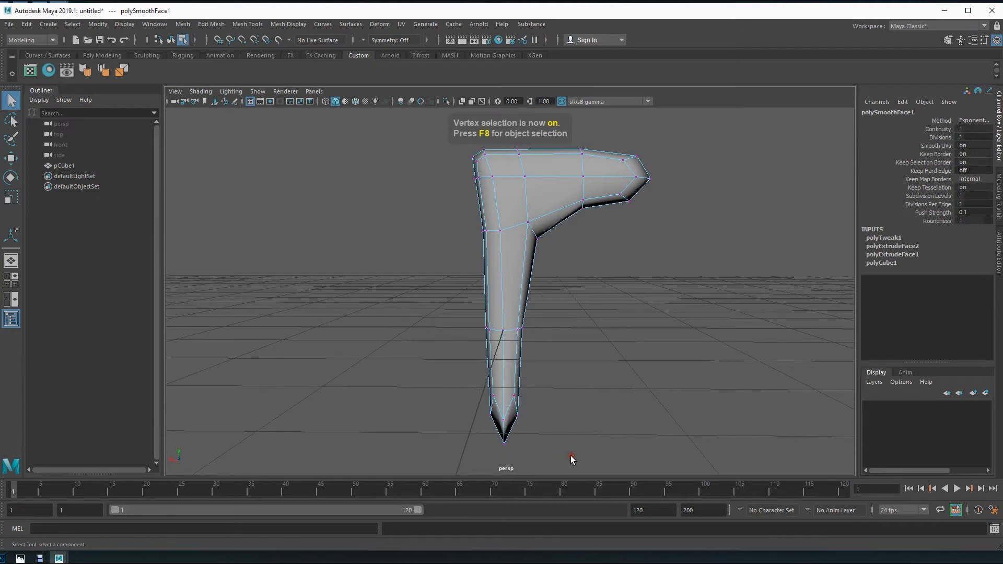
pyautogui.press('r')
pyautogui.moveTo(506, 373); pyautogui.dragTo(533, 352)
pyautogui.press('w')
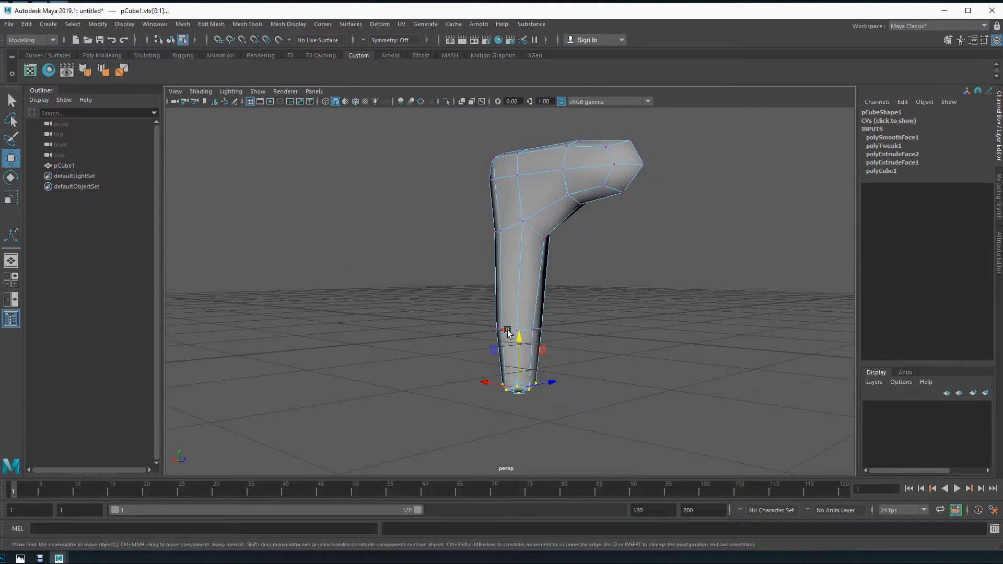
pyautogui.press('F8')
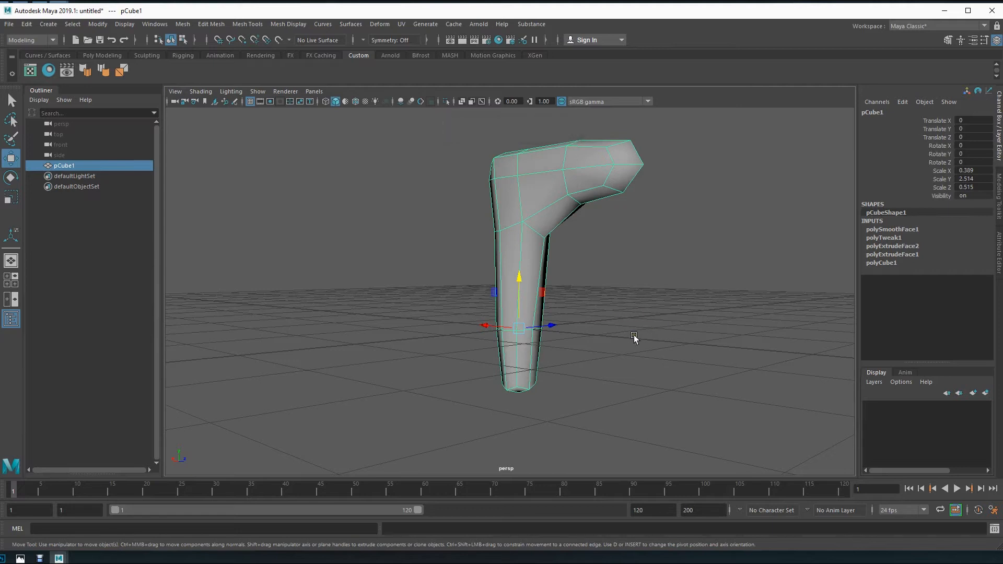
# Step: Raise the vertices at the inner corner below the arm and the matching vertices on the post's opposite side
pyautogui.keyDown('alt'); pyautogui.moveTo(650, 343); pyautogui.dragTo(591, 287); pyautogui.keyUp('alt')
pyautogui.press('F8')
pyautogui.moveTo(534, 231); pyautogui.dragTo(536, 232)
pyautogui.press('4')
pyautogui.keyDown('alt'); pyautogui.moveTo(575, 336); pyautogui.dragTo(538, 320); pyautogui.keyUp('alt')
pyautogui.press('5')
pyautogui.moveTo(535, 211); pyautogui.dragTo(536, 196)
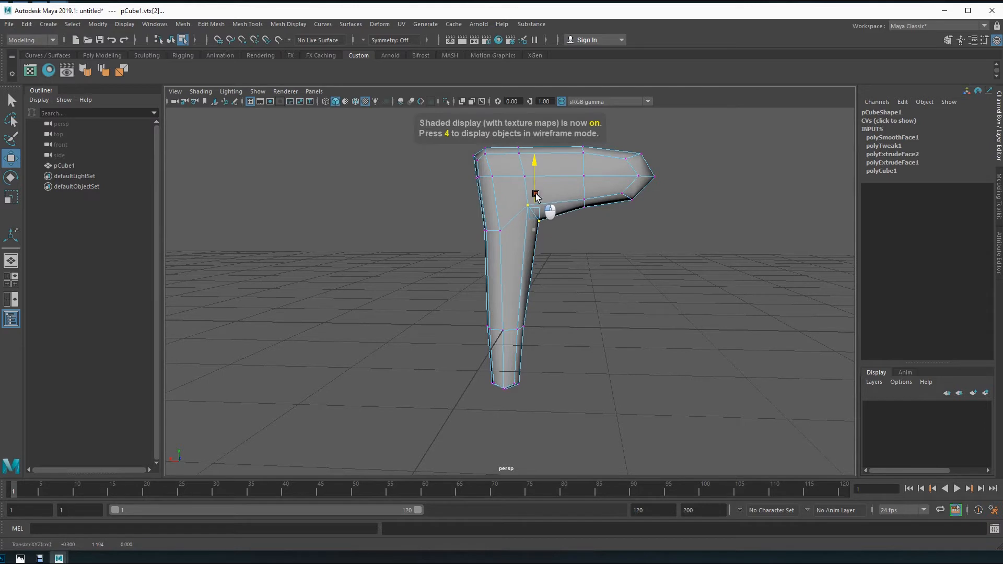
pyautogui.moveTo(459, 217); pyautogui.dragTo(509, 253)
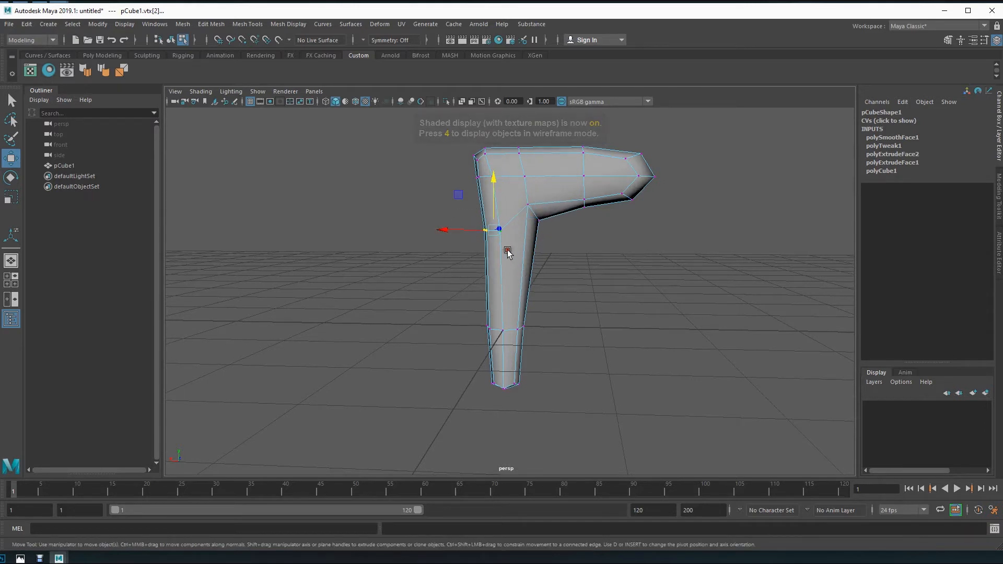
pyautogui.moveTo(492, 208); pyautogui.dragTo(494, 190)
pyautogui.keyDown('alt'); pyautogui.moveTo(656, 307); pyautogui.dragTo(618, 304); pyautogui.keyUp('alt')
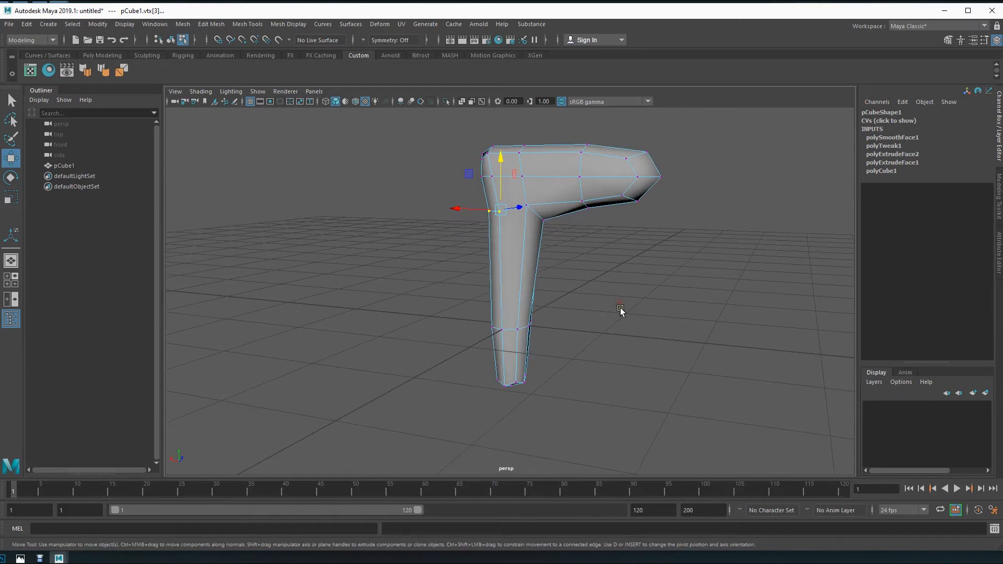
pyautogui.press('F8')
# Step: Smooth only the four faces along the post's inner side below the arm, with 2 divisions
pyautogui.press('F11')
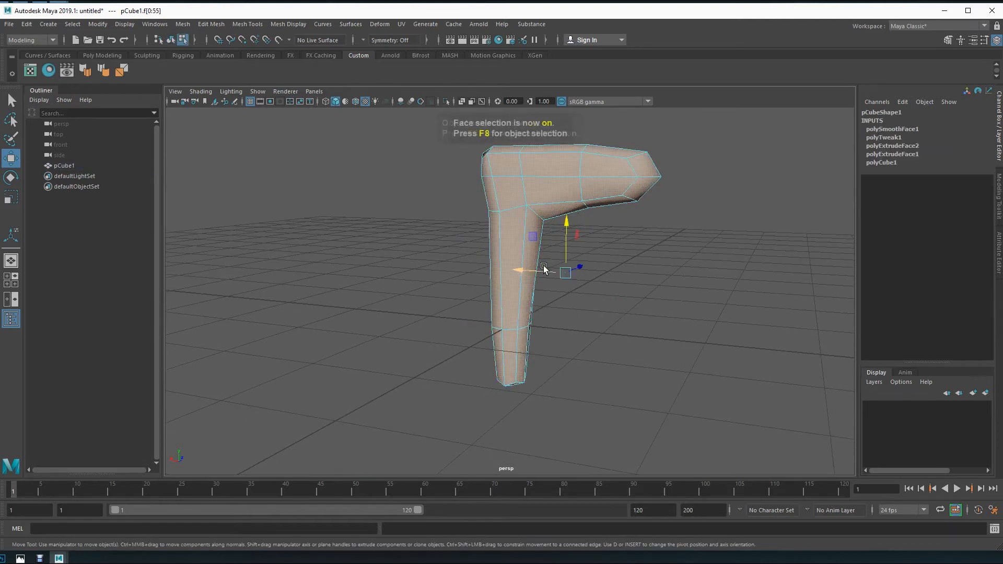
pyautogui.click(530, 259)
pyautogui.keyDown('alt'); pyautogui.moveTo(549, 347); pyautogui.dragTo(459, 343); pyautogui.keyUp('alt')
pyautogui.keyDown('shift'); pyautogui.click(538, 299); pyautogui.keyUp('shift')
pyautogui.keyDown('alt'); pyautogui.moveTo(513, 315); pyautogui.dragTo(463, 325); pyautogui.keyUp('alt')
pyautogui.keyDown('shift'); pyautogui.click(519, 345); pyautogui.keyUp('shift')
pyautogui.keyDown('shift'); pyautogui.click(532, 357); pyautogui.keyUp('shift')
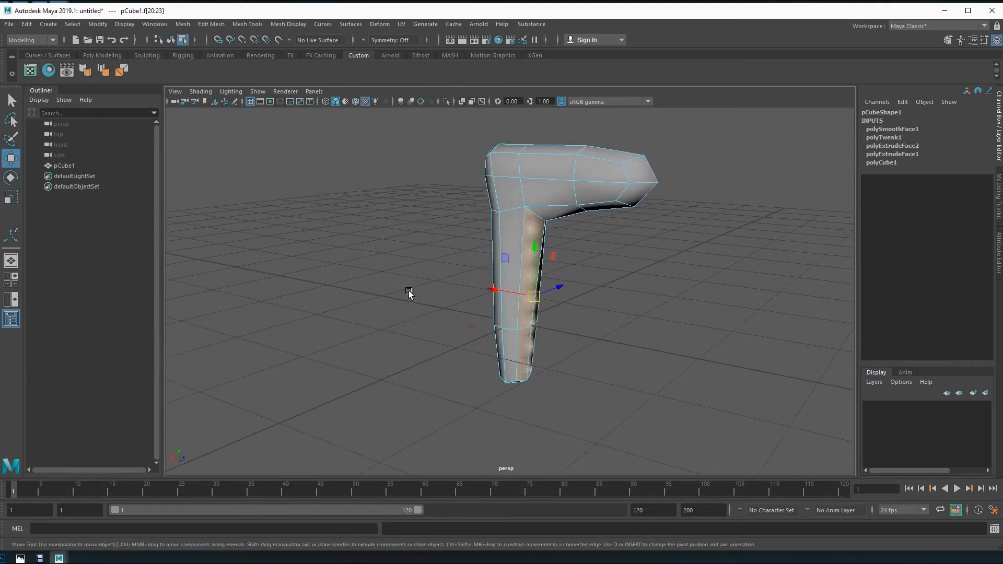
pyautogui.press('space')
pyautogui.moveTo(199, 260); pyautogui.dragTo(237, 363)
pyautogui.keyDown('alt'); pyautogui.moveTo(427, 366); pyautogui.dragTo(482, 351); pyautogui.keyUp('alt')
pyautogui.moveTo(698, 303); pyautogui.dragTo(704, 306, button='middle')
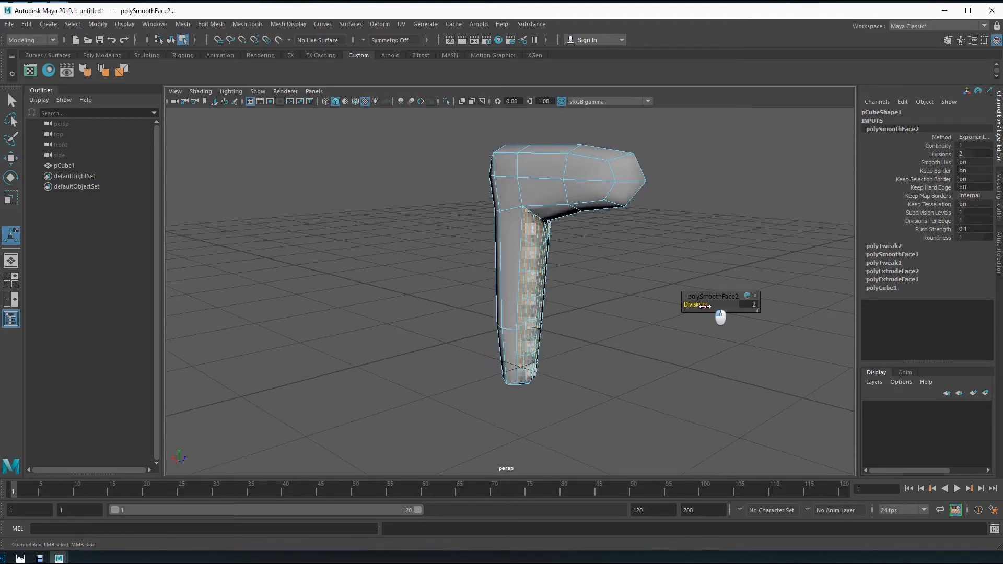
pyautogui.keyDown('alt'); pyautogui.moveTo(704, 306); pyautogui.dragTo(616, 343); pyautogui.keyUp('alt')
# Step: Undo the smoothing of the inner-side faces and return to object selection with the Move tool
pyautogui.hotkey('ctrl', 'z')
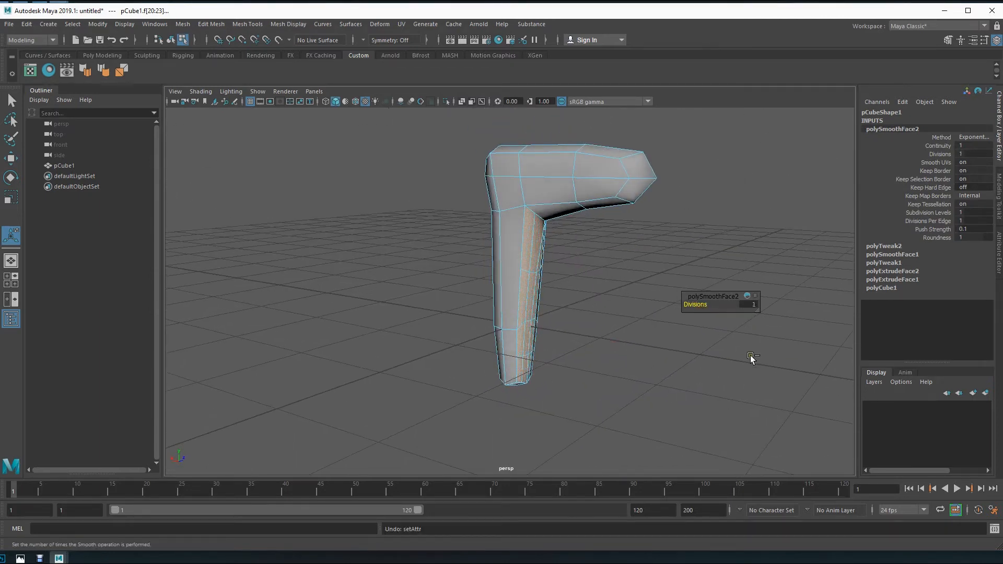
pyautogui.hotkey('ctrl', 'z')
pyautogui.press('w')
pyautogui.keyDown('alt'); pyautogui.moveTo(629, 369); pyautogui.dragTo(614, 350); pyautogui.keyUp('alt')
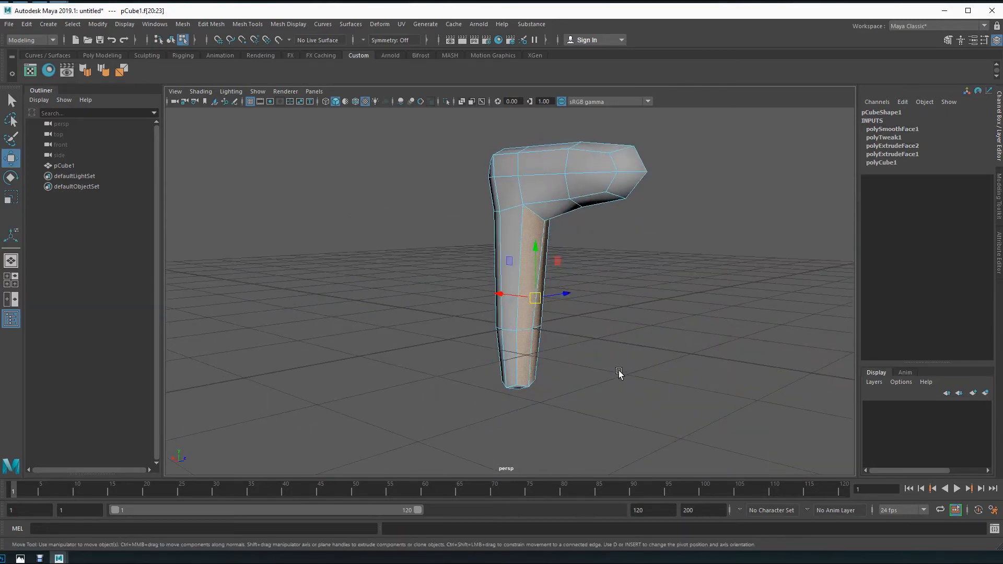
pyautogui.press('F8')
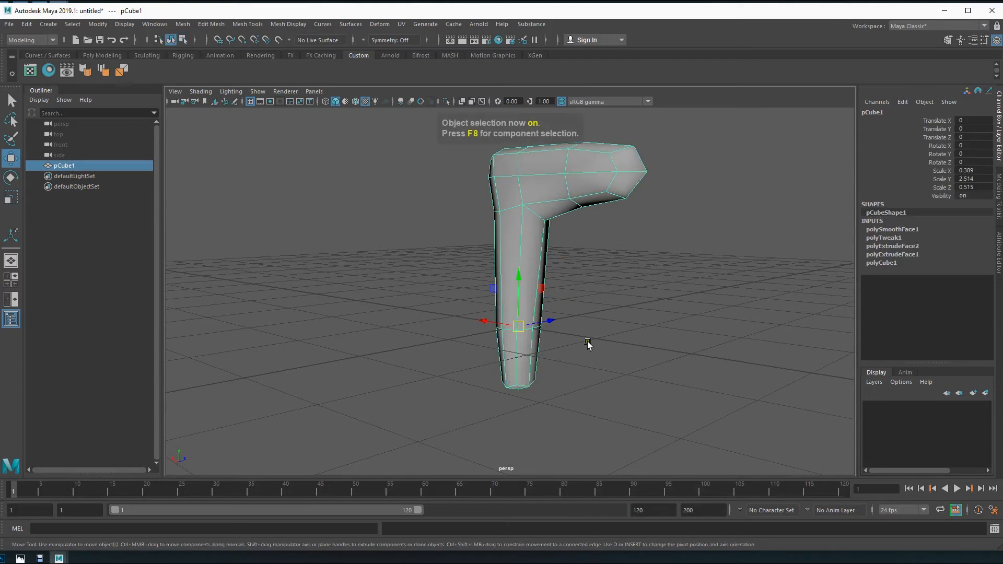
# Step: Insert four edge loops around the post between the arm and the existing lower loop with Multi-Cut
pyautogui.keyDown('alt'); pyautogui.moveTo(511, 353); pyautogui.dragTo(434, 334); pyautogui.keyUp('alt')
pyautogui.keyDown('shift'); pyautogui.moveTo(533, 252); pyautogui.dragTo(473, 256, button='right'); pyautogui.keyUp('shift')
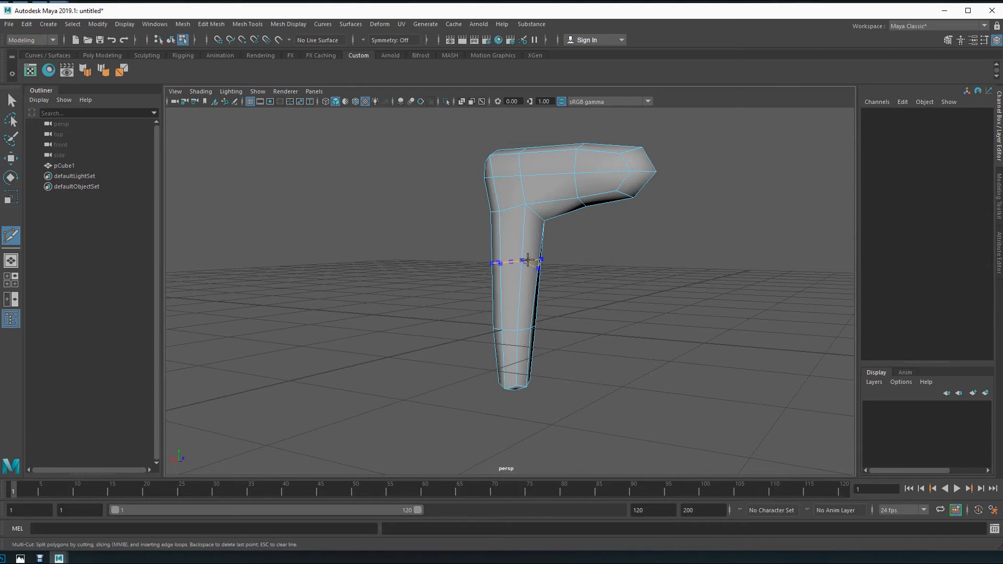
pyautogui.keyDown('alt'); pyautogui.moveTo(545, 280); pyautogui.dragTo(478, 277); pyautogui.keyUp('alt')
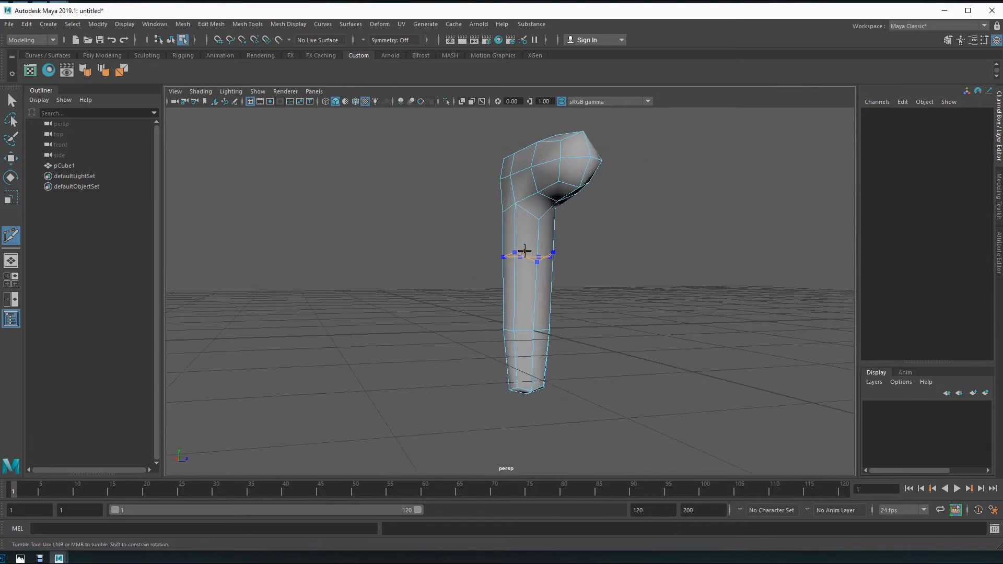
pyautogui.keyDown('ctrl'); pyautogui.click(521, 249); pyautogui.keyUp('ctrl')
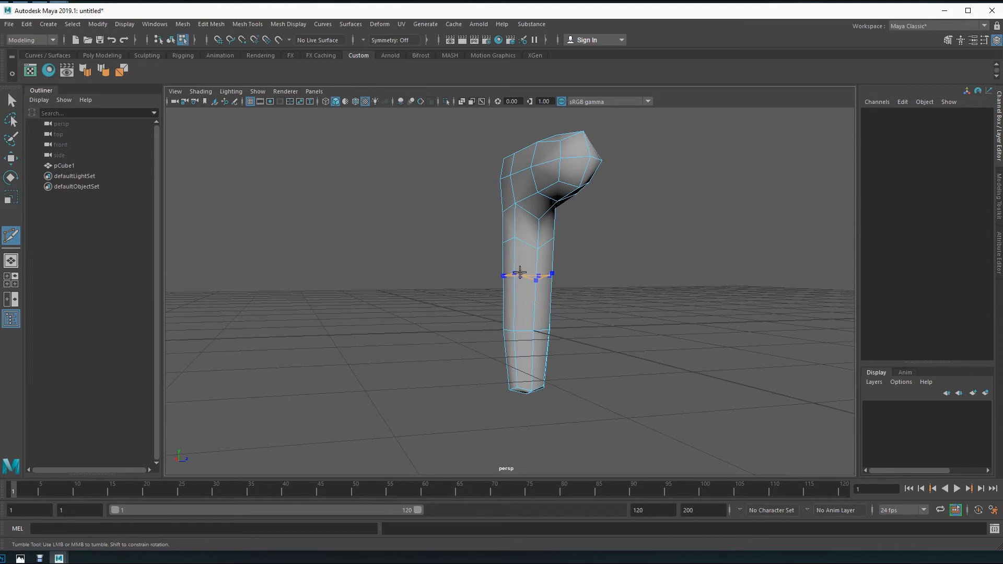
pyautogui.keyDown('ctrl'); pyautogui.click(522, 265); pyautogui.keyUp('ctrl')
pyautogui.keyDown('ctrl'); pyautogui.click(523, 290); pyautogui.keyUp('ctrl')
pyautogui.keyDown('ctrl'); pyautogui.click(521, 315); pyautogui.keyUp('ctrl')
pyautogui.keyDown('alt'); pyautogui.moveTo(476, 355); pyautogui.dragTo(542, 354); pyautogui.keyUp('alt')
# Step: Switch to vertex selection in wireframe display and activate the Select tool for the post's new loops
pyautogui.press('F9')
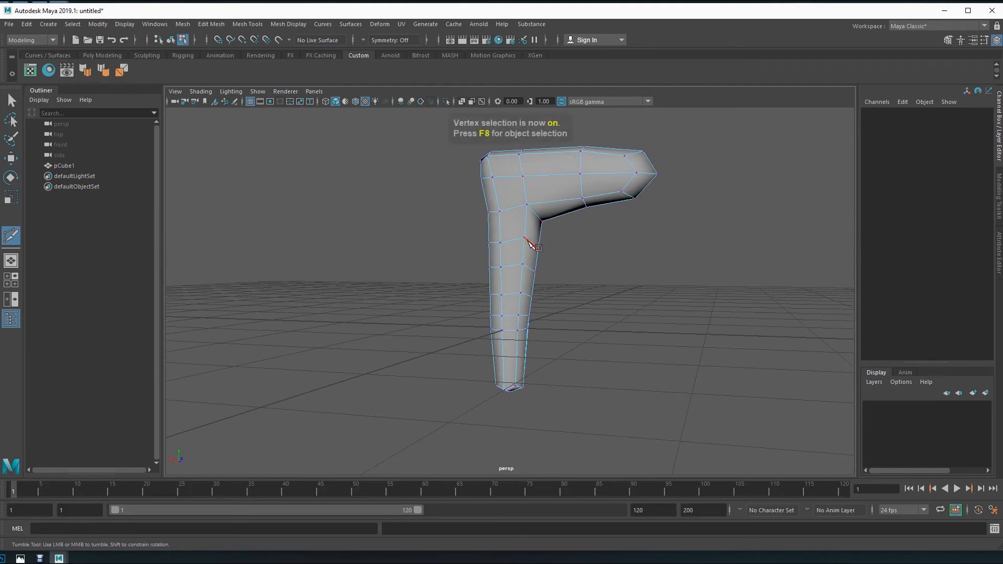
pyautogui.press('w')
pyautogui.click(526, 238)
pyautogui.press('4')
pyautogui.keyDown('alt'); pyautogui.moveTo(551, 340); pyautogui.dragTo(578, 337); pyautogui.keyUp('alt')
pyautogui.press('q')
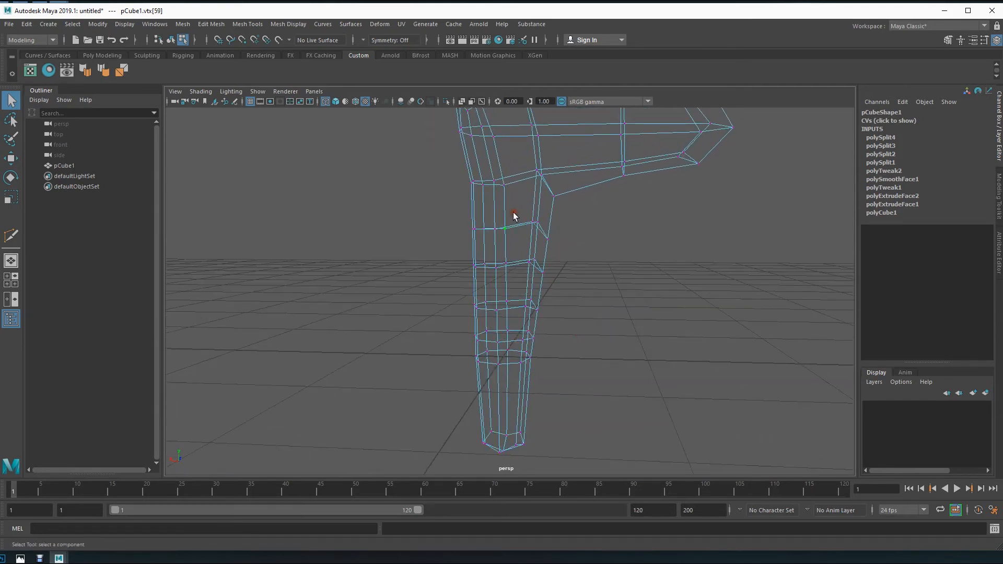
pyautogui.moveTo(559, 243); pyautogui.dragTo(560, 244)
pyautogui.keyDown('shift'); pyautogui.moveTo(541, 245); pyautogui.dragTo(593, 315); pyautogui.keyUp('shift')
pyautogui.keyDown('shift'); pyautogui.moveTo(511, 204); pyautogui.dragTo(580, 284); pyautogui.keyUp('shift')
pyautogui.keyDown('shift'); pyautogui.moveTo(529, 224); pyautogui.dragTo(563, 277); pyautogui.keyUp('shift')
pyautogui.keyDown('shift'); pyautogui.moveTo(515, 211); pyautogui.dragTo(563, 279); pyautogui.keyUp('shift')
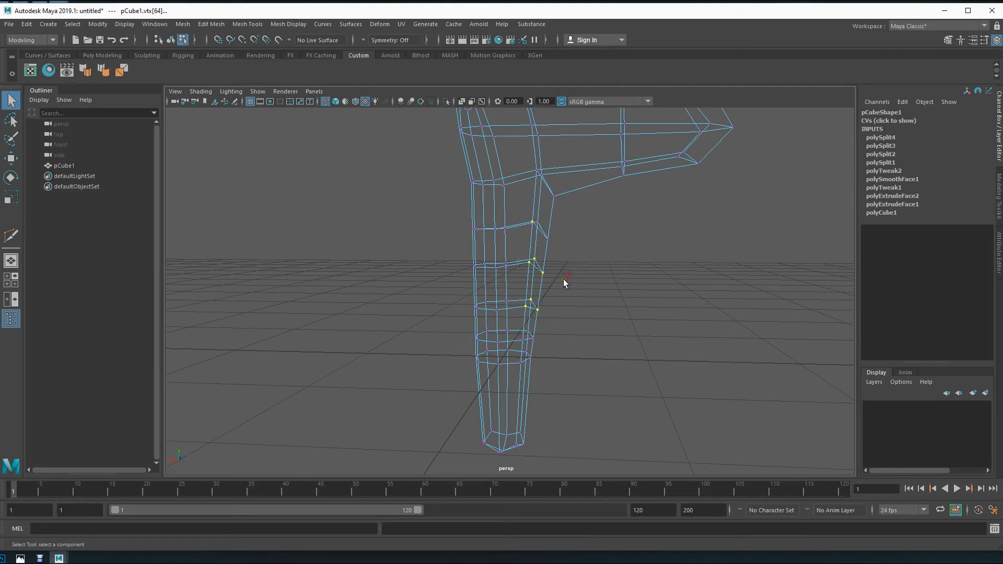
pyautogui.click(607, 303)
# Step: Pull the inner-side vertices of every other loop on the post outward along X to form finger-grip bumps
pyautogui.moveTo(572, 245); pyautogui.dragTo(573, 245)
pyautogui.keyDown('alt'); pyautogui.moveTo(615, 330); pyautogui.dragTo(581, 313); pyautogui.keyUp('alt')
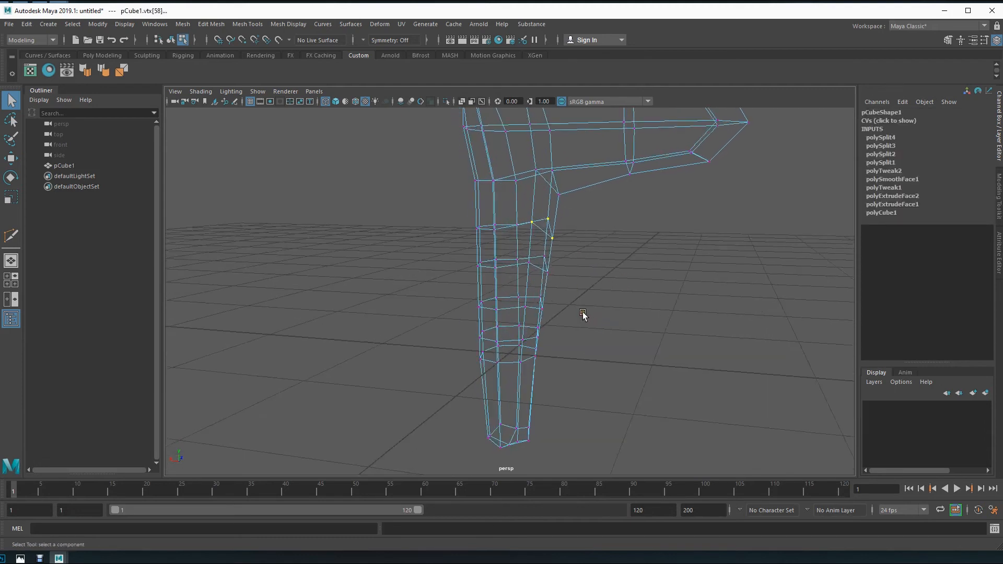
pyautogui.press('w')
pyautogui.moveTo(522, 229); pyautogui.dragTo(534, 361)
pyautogui.keyDown('alt'); pyautogui.moveTo(531, 320); pyautogui.dragTo(600, 401); pyautogui.keyUp('alt')
pyautogui.moveTo(515, 359); pyautogui.dragTo(548, 386)
pyautogui.moveTo(487, 365); pyautogui.dragTo(534, 432)
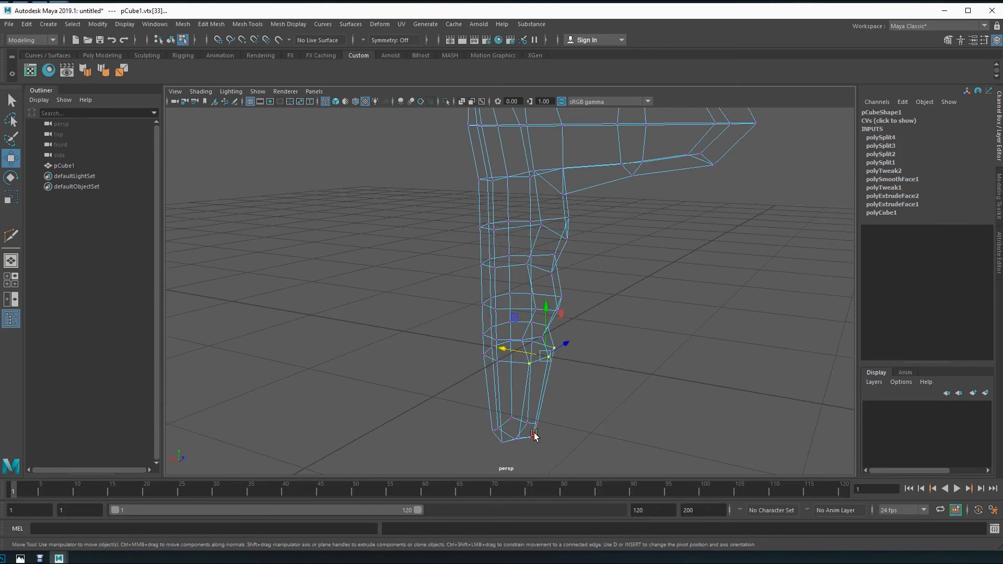
# Step: Return to object selection with shaded display, preview the mesh smoothed, and deselect it
pyautogui.press('F8')
pyautogui.press('6')
pyautogui.moveTo(661, 388)
pyautogui.keyDown('alt'); pyautogui.mouseDown(button='right')
pyautogui.moveTo(577, 311)
pyautogui.moveTo(596, 330)
pyautogui.mouseUp(button='right'); pyautogui.keyUp('alt')
pyautogui.press('3')
pyautogui.click(637, 339)
pyautogui.keyDown('alt'); pyautogui.moveTo(637, 339); pyautogui.dragTo(666, 346); pyautogui.keyUp('alt')
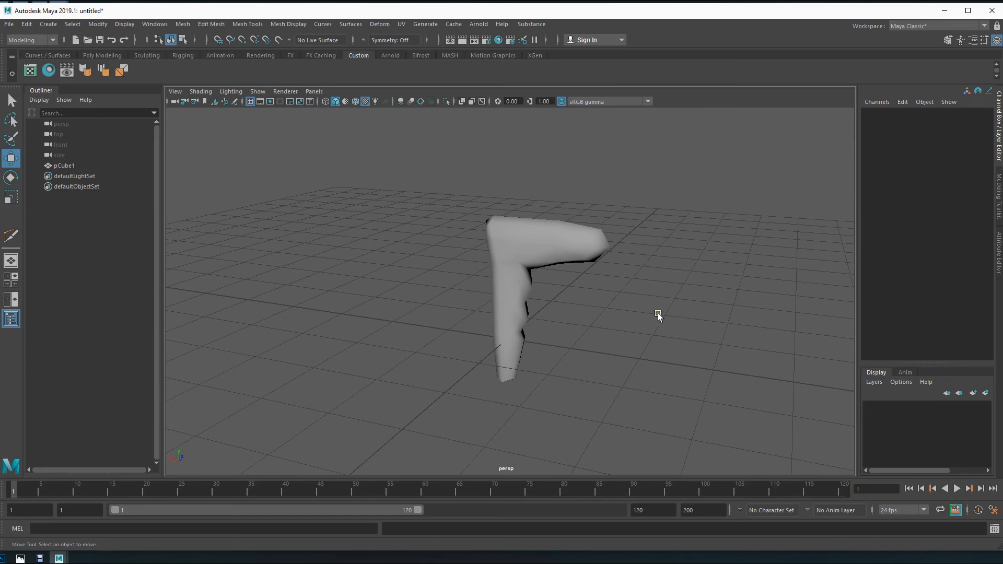
# Step: Select the grip-shaped mesh and examine its finger-grip contour from several angles
pyautogui.keyDown('alt'); pyautogui.moveTo(606, 373); pyautogui.dragTo(606, 340); pyautogui.keyUp('alt')
pyautogui.click(528, 262)
pyautogui.keyDown('alt'); pyautogui.moveTo(469, 348); pyautogui.dragTo(600, 347); pyautogui.keyUp('alt')
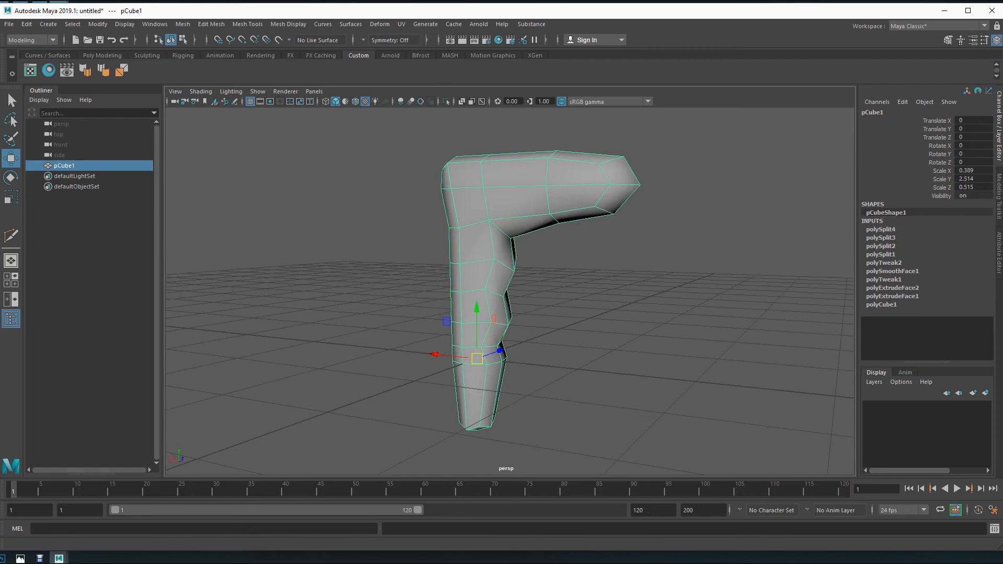
pyautogui.moveTo(577, 320)
pyautogui.keyDown('alt'); pyautogui.mouseDown()
pyautogui.moveTo(568, 328)
pyautogui.moveTo(576, 331)
pyautogui.mouseUp(); pyautogui.keyUp('alt')
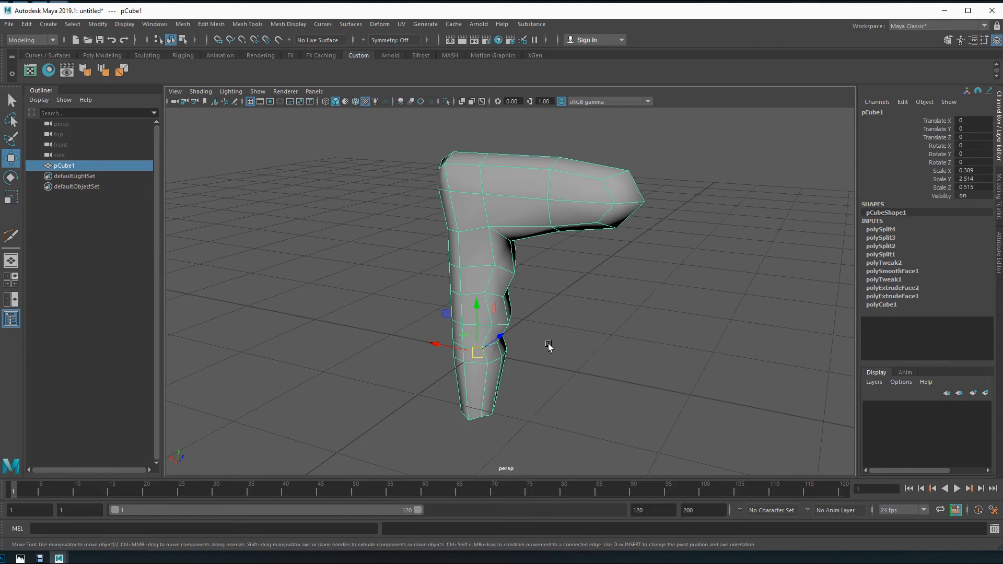
pyautogui.keyDown('alt'); pyautogui.moveTo(543, 346); pyautogui.dragTo(542, 324); pyautogui.keyUp('alt')
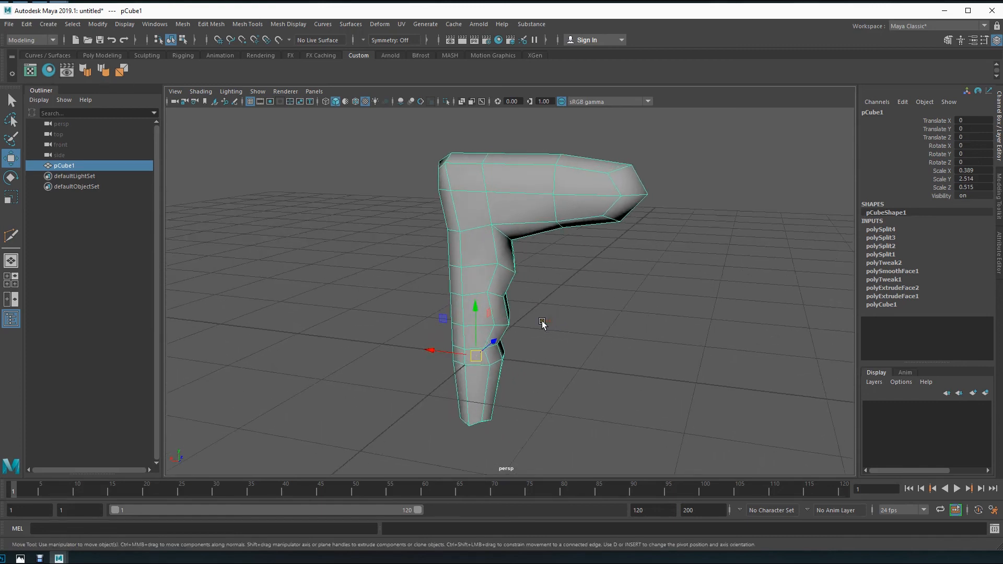